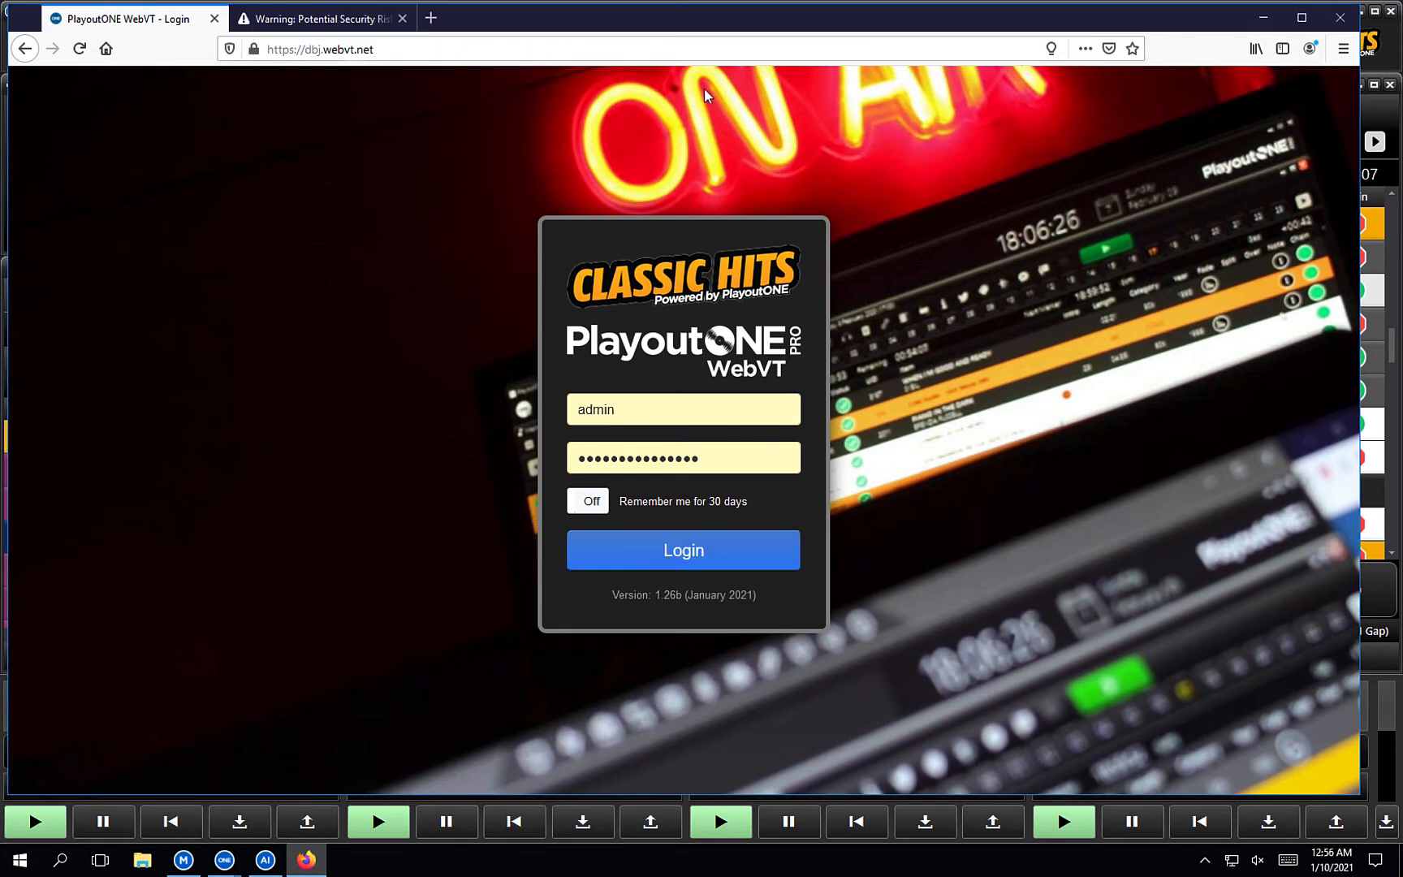
Switch to the second tab showing the 'Warning: Potential Security Risk Ahead' page.
key("ctrl+Tab")
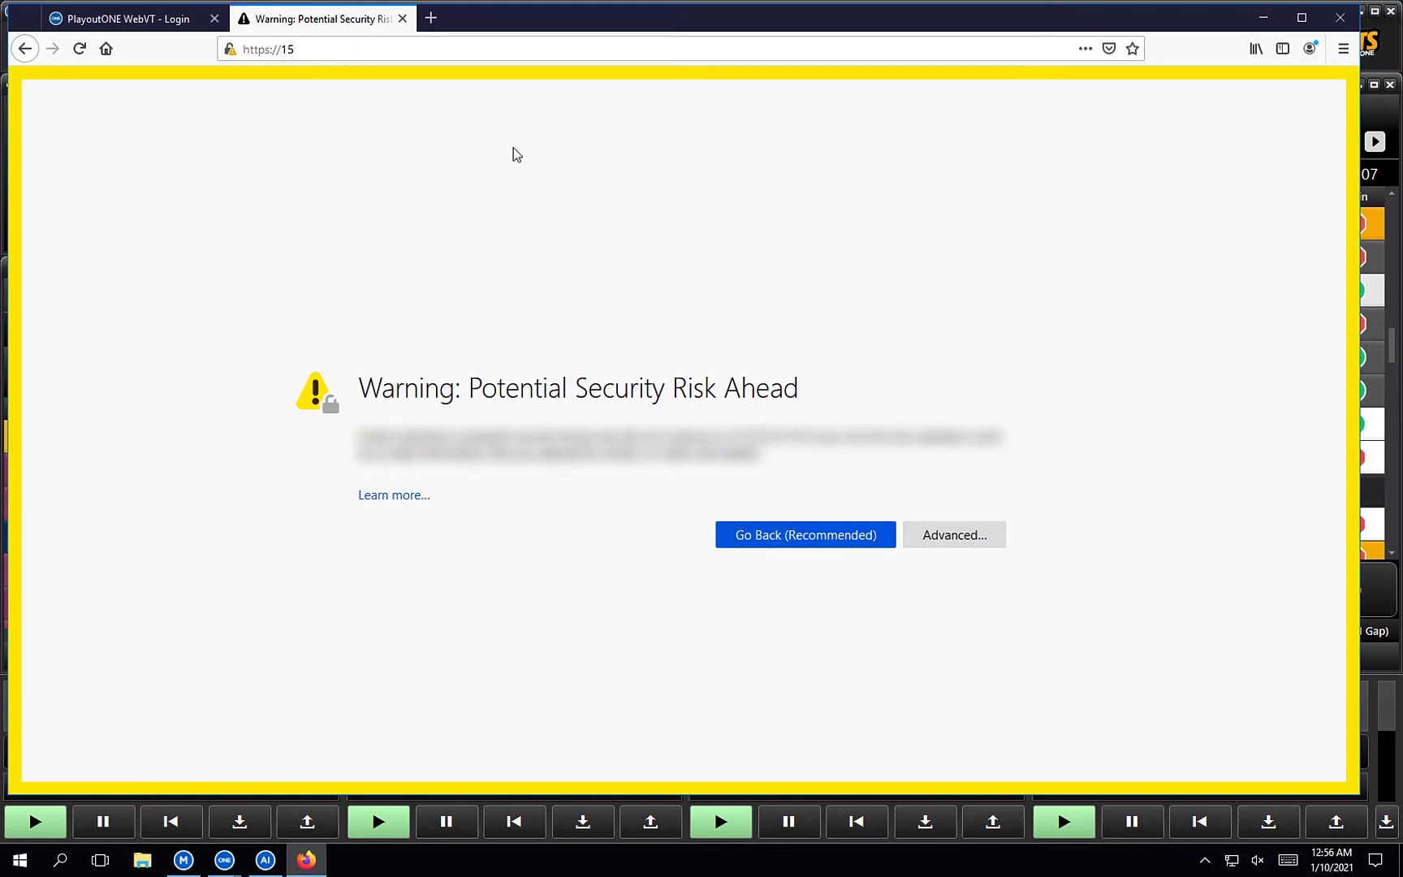
Accept the self-signed certificate risk, then close that tab to return to the Classic Hits login.
left_click(965, 532)
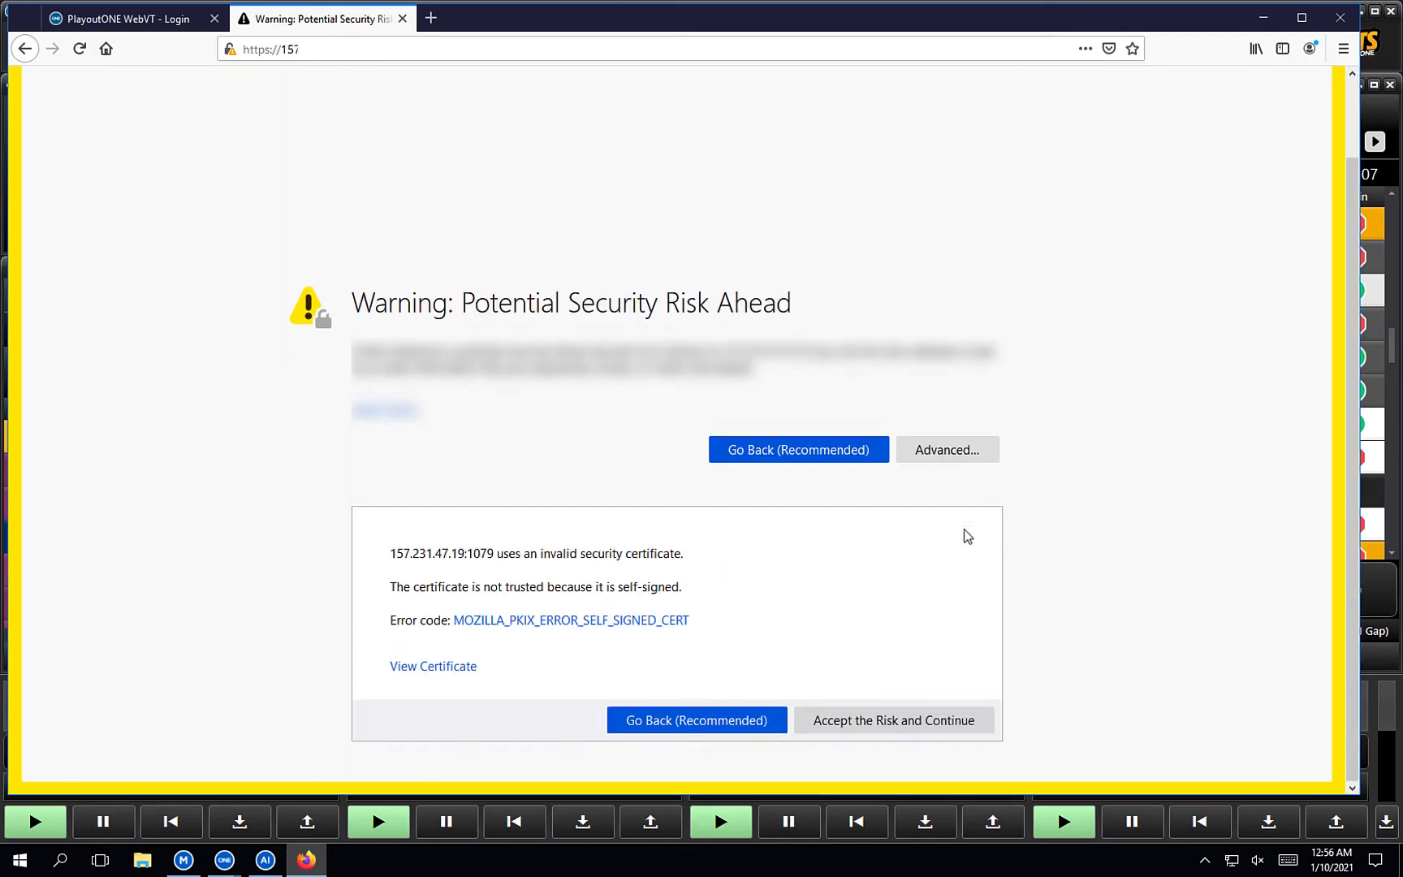
left_click(877, 726)
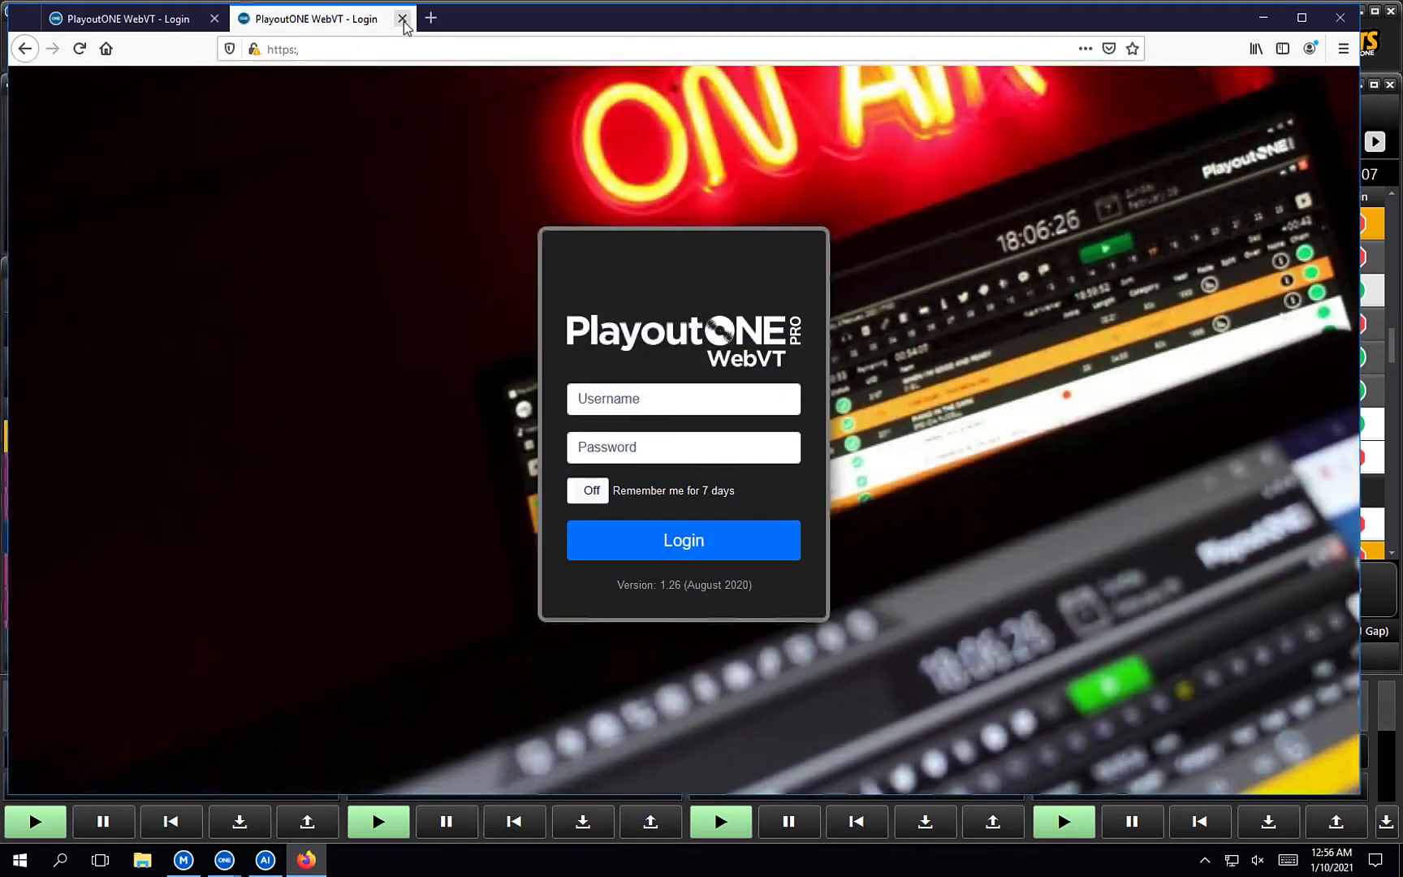
left_click(402, 19)
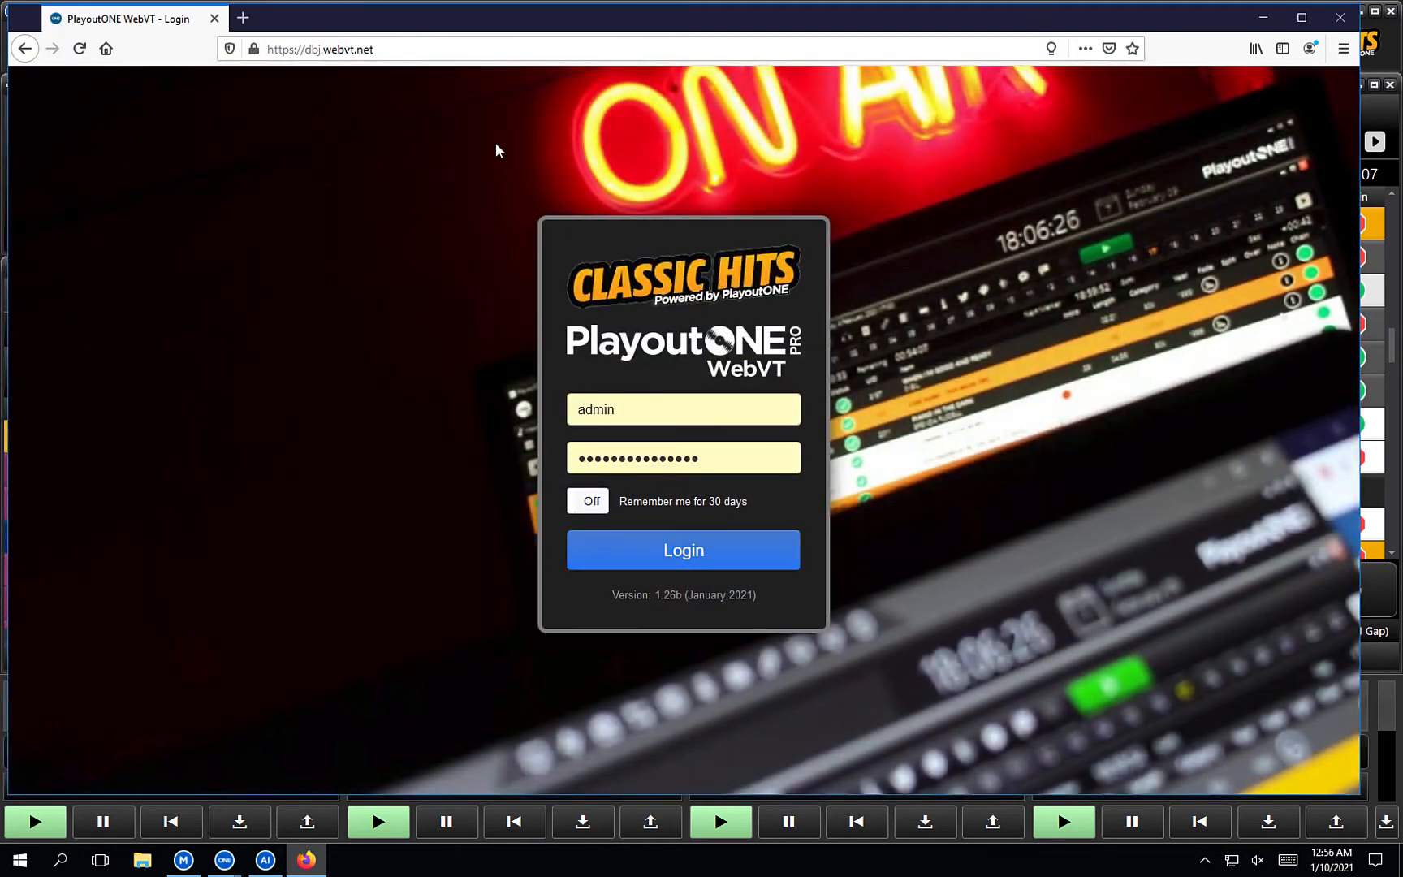
Log in with a different username and its password, declining Firefox's offer to save the login.
left_click(678, 410)
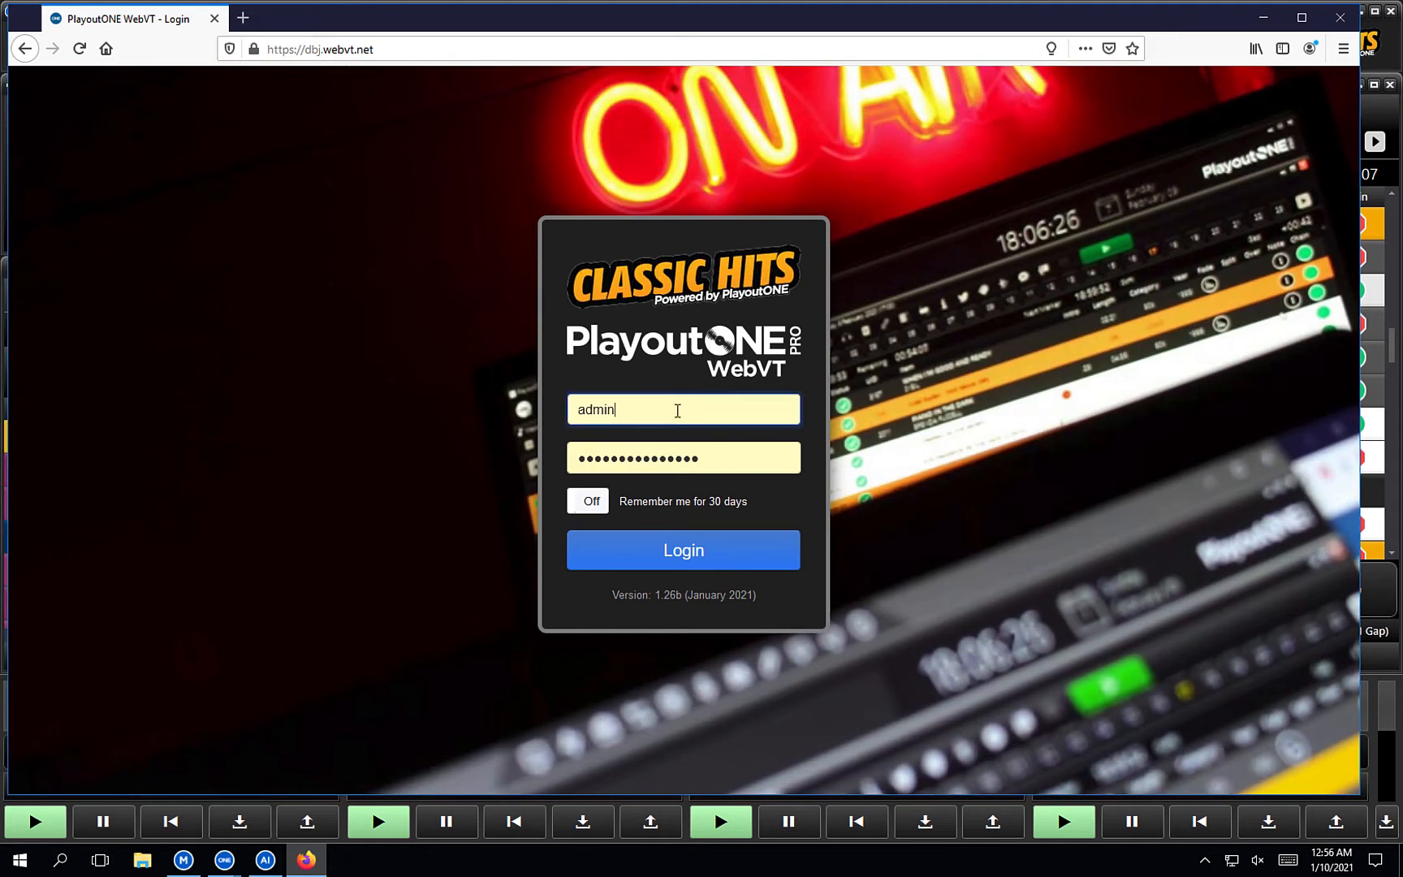
double_click(678, 411)
type("dave")
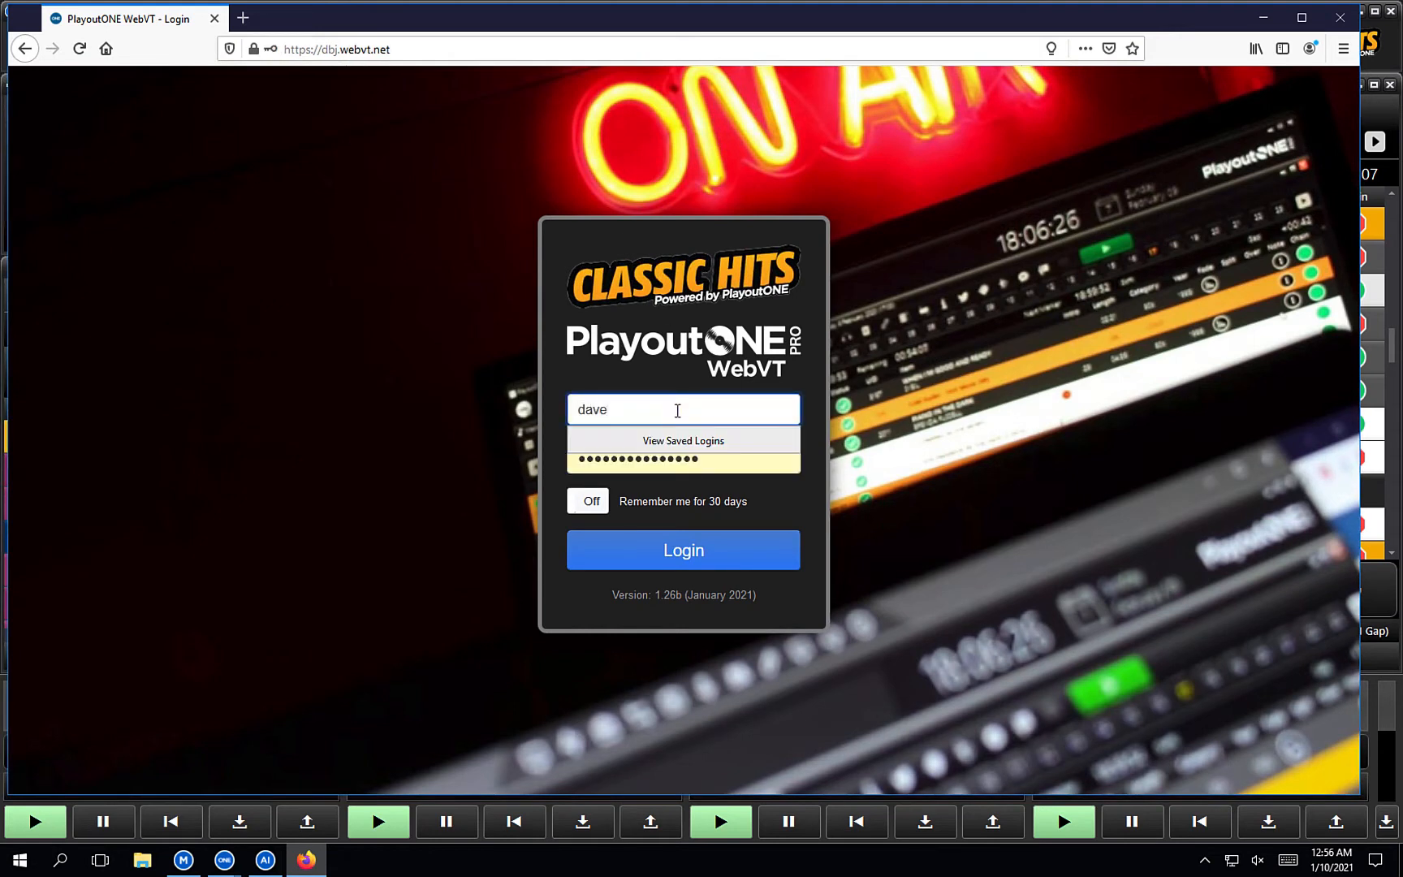
key("Tab")
type("pass")
left_click(702, 560)
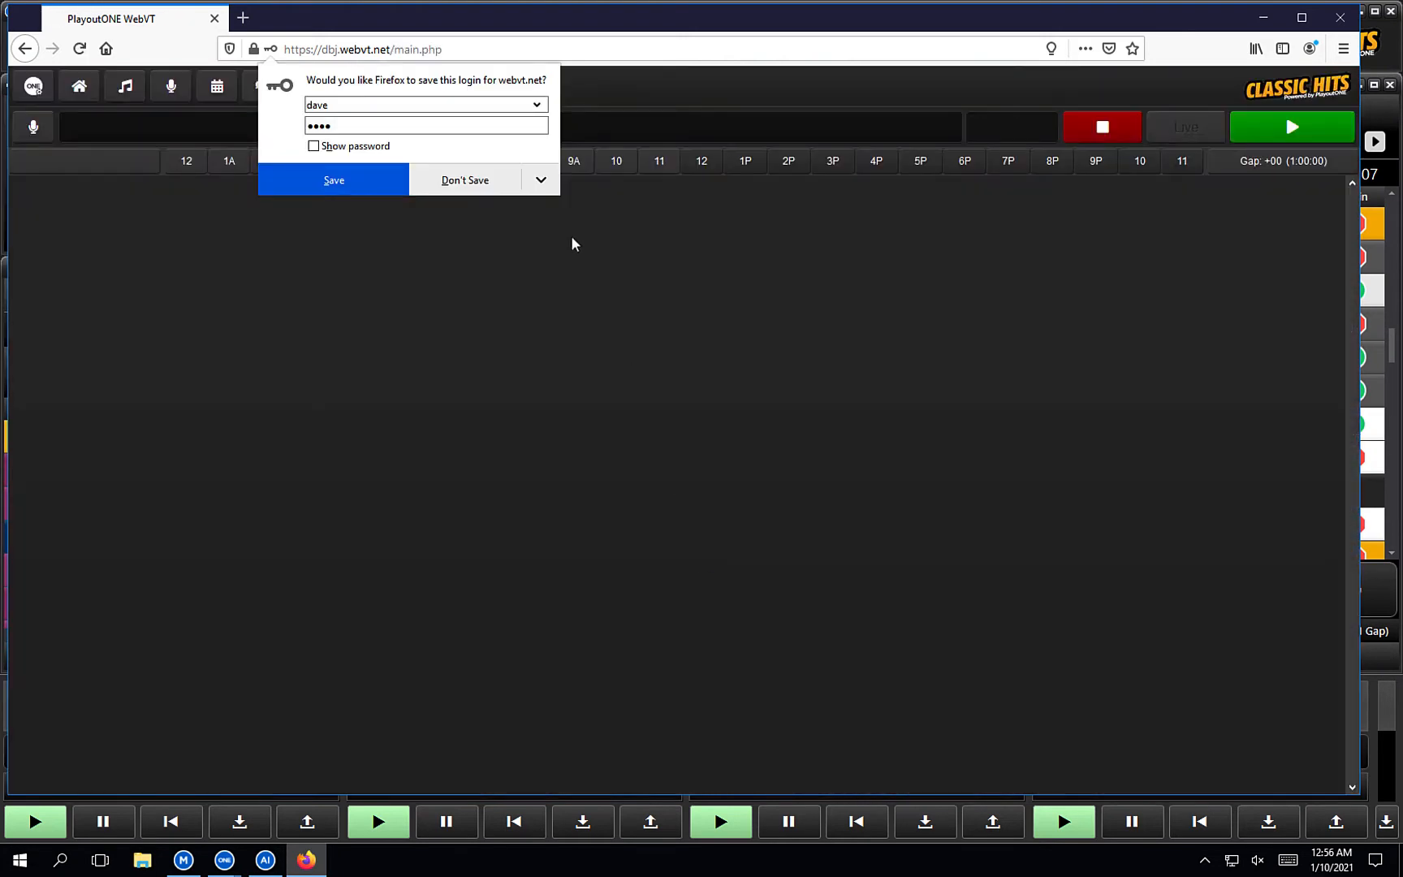
left_click(468, 180)
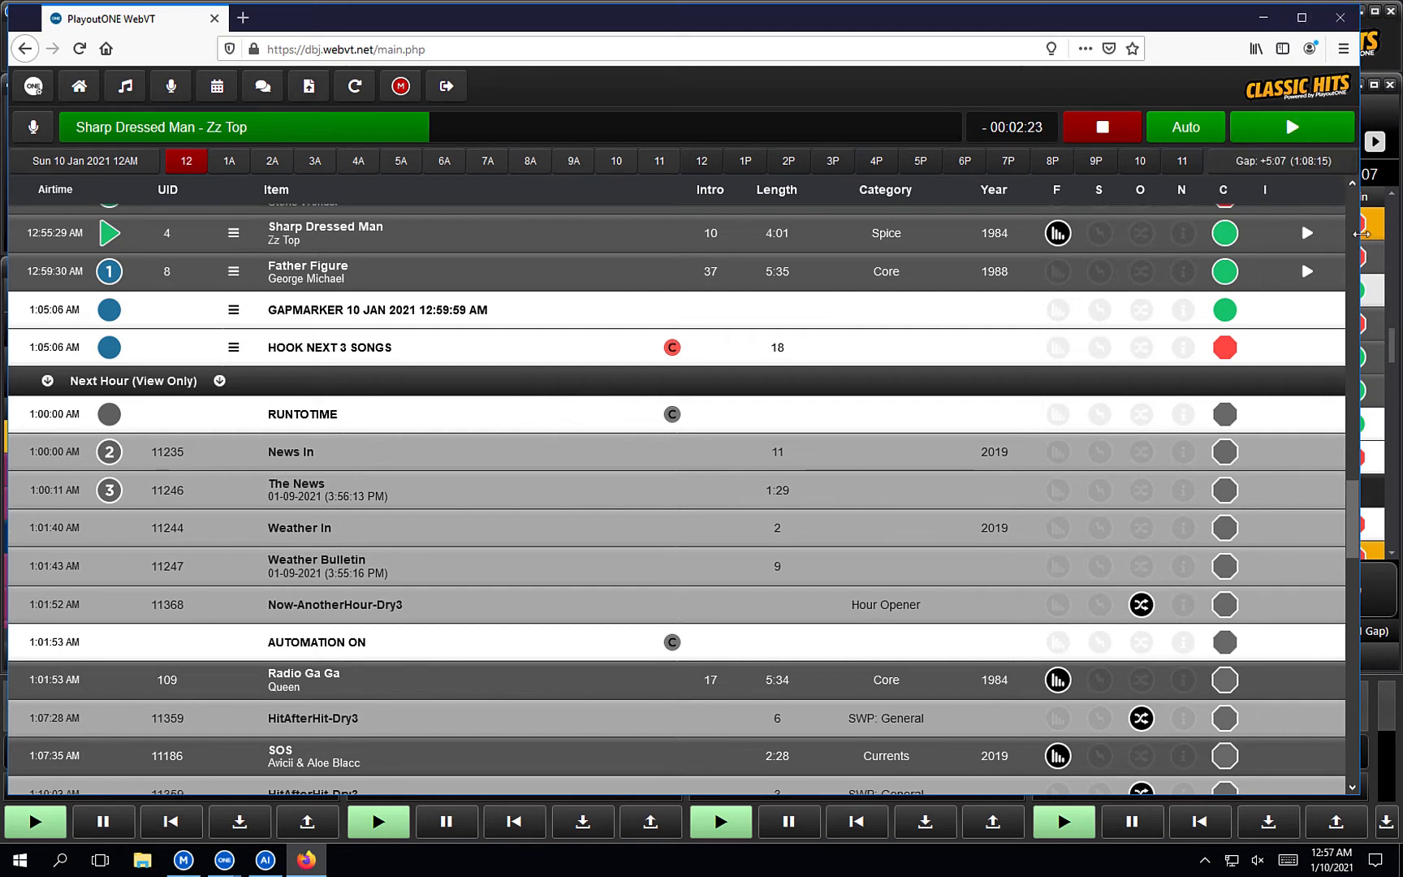
Widen the browser to full screen, open the 5PM hour log, and drag the A Little Time row.
left_click_drag(1390, 233, 1402, 234)
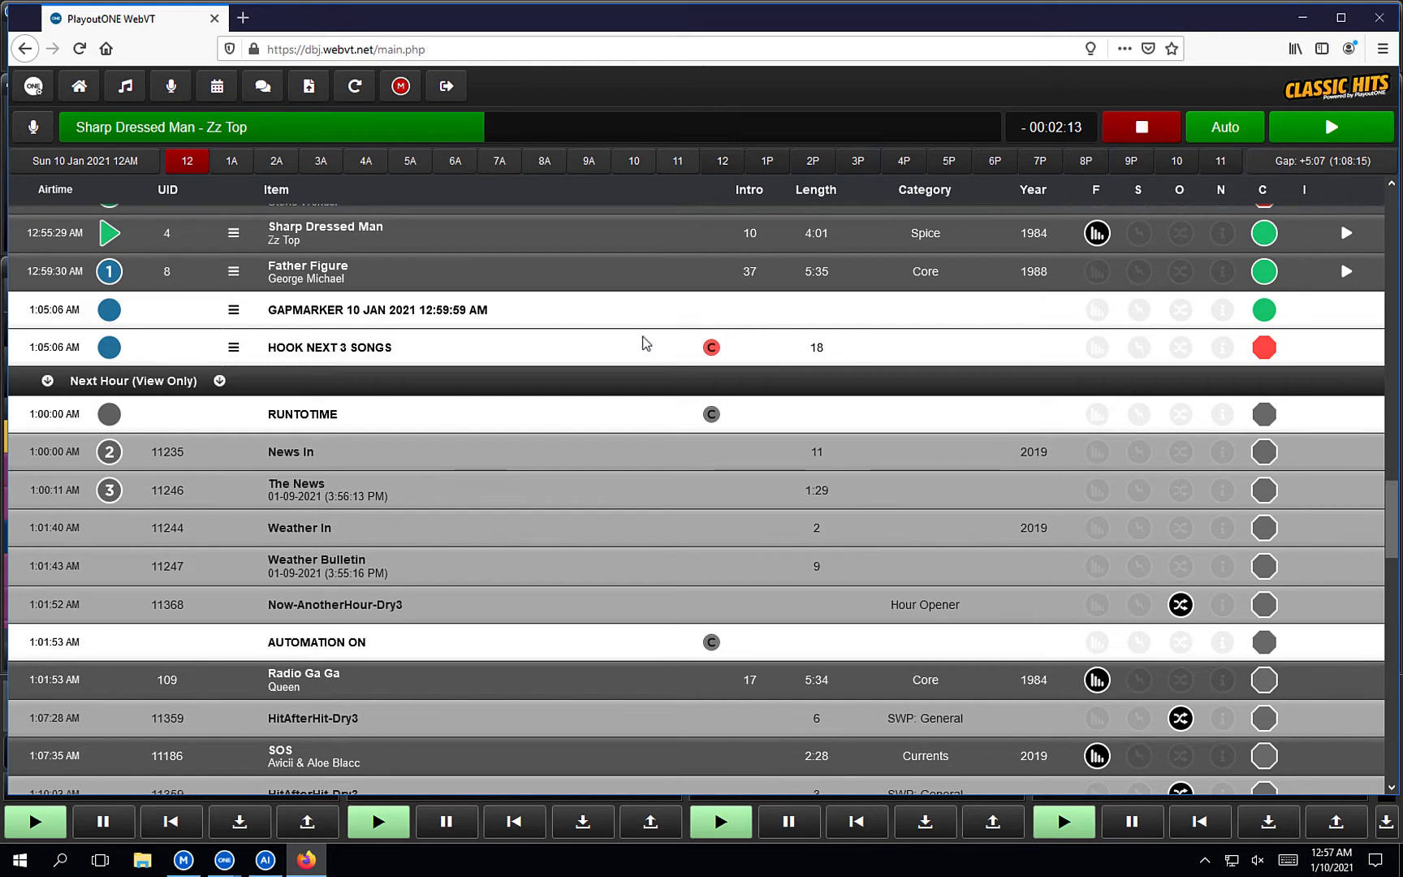
scroll(645, 344, "up", 1)
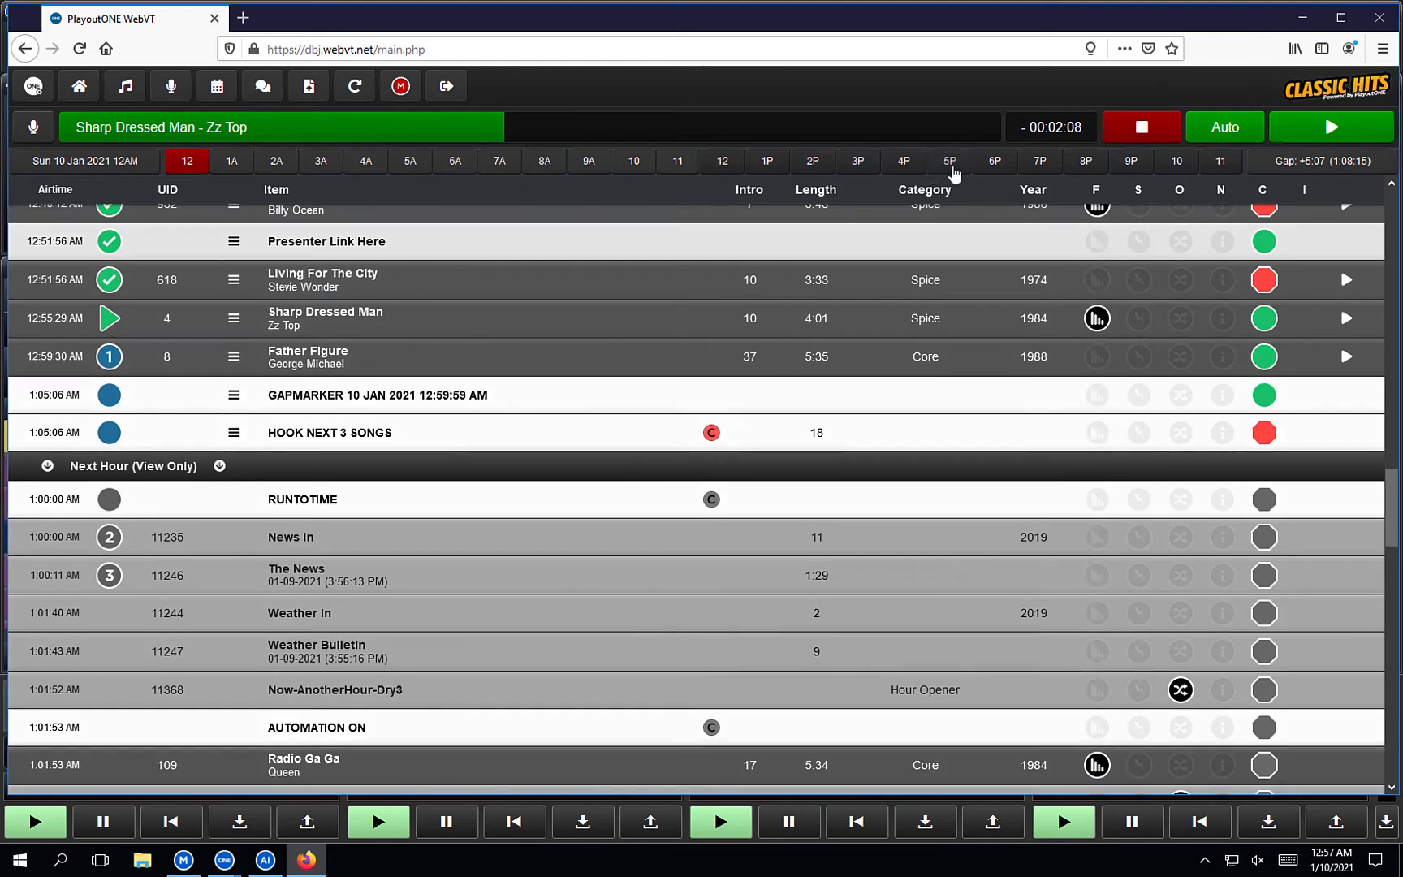
left_click(949, 165)
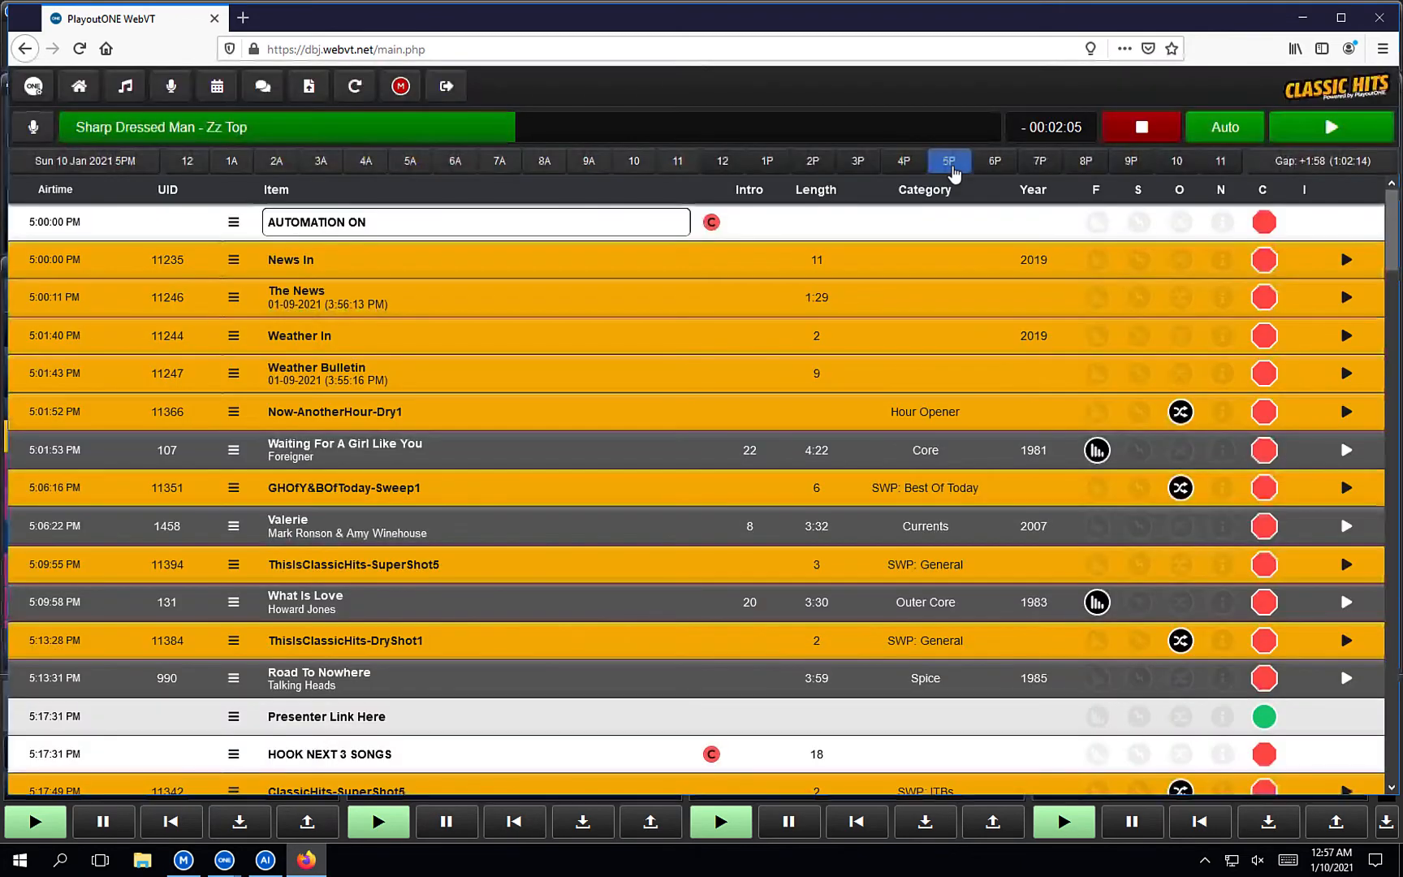
scroll(946, 319, "down", 1)
scroll(946, 319, "down", 5)
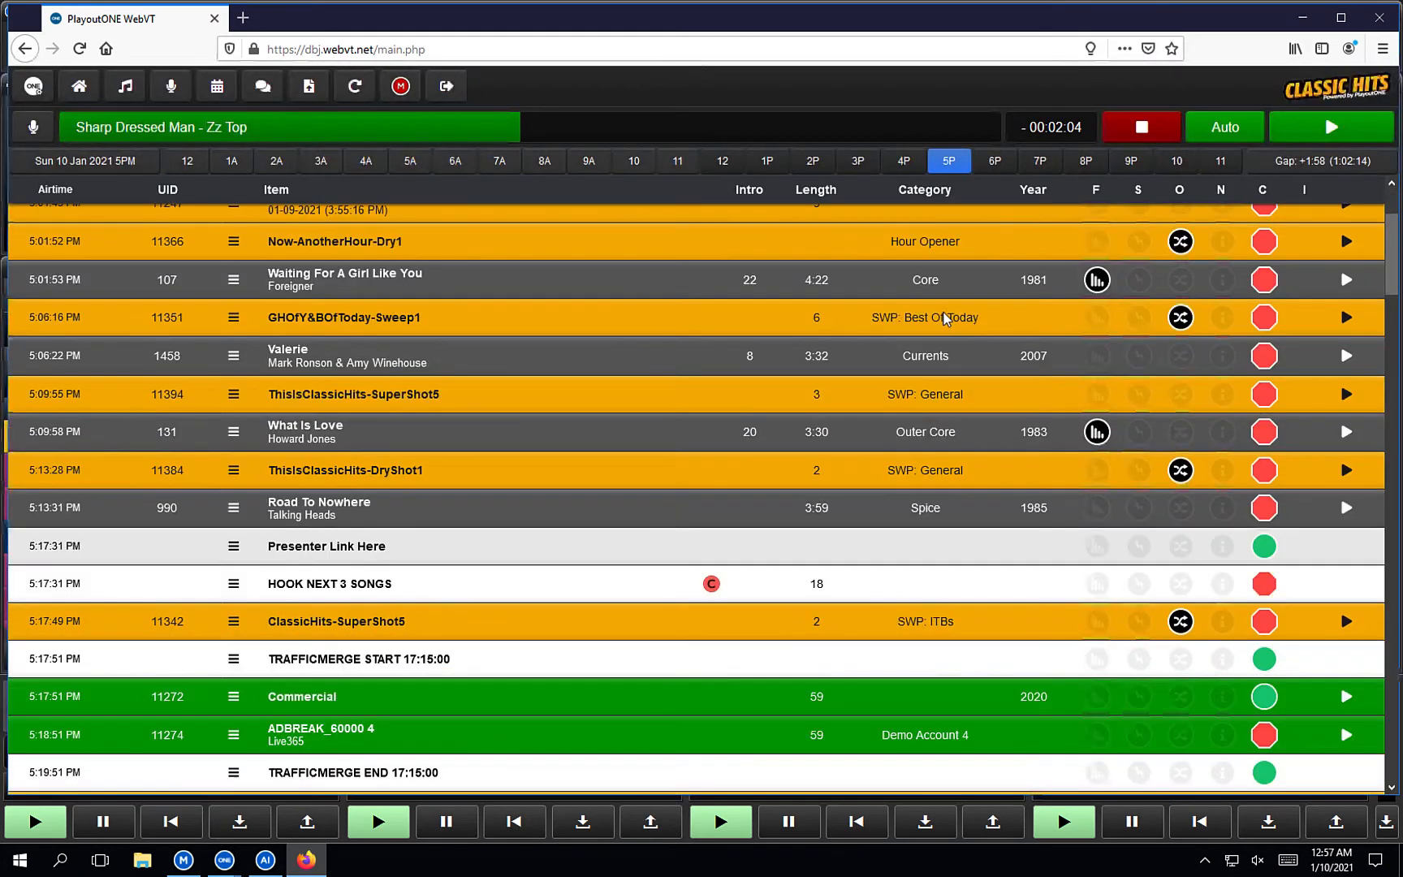
left_click_drag(1396, 302, 1393, 375)
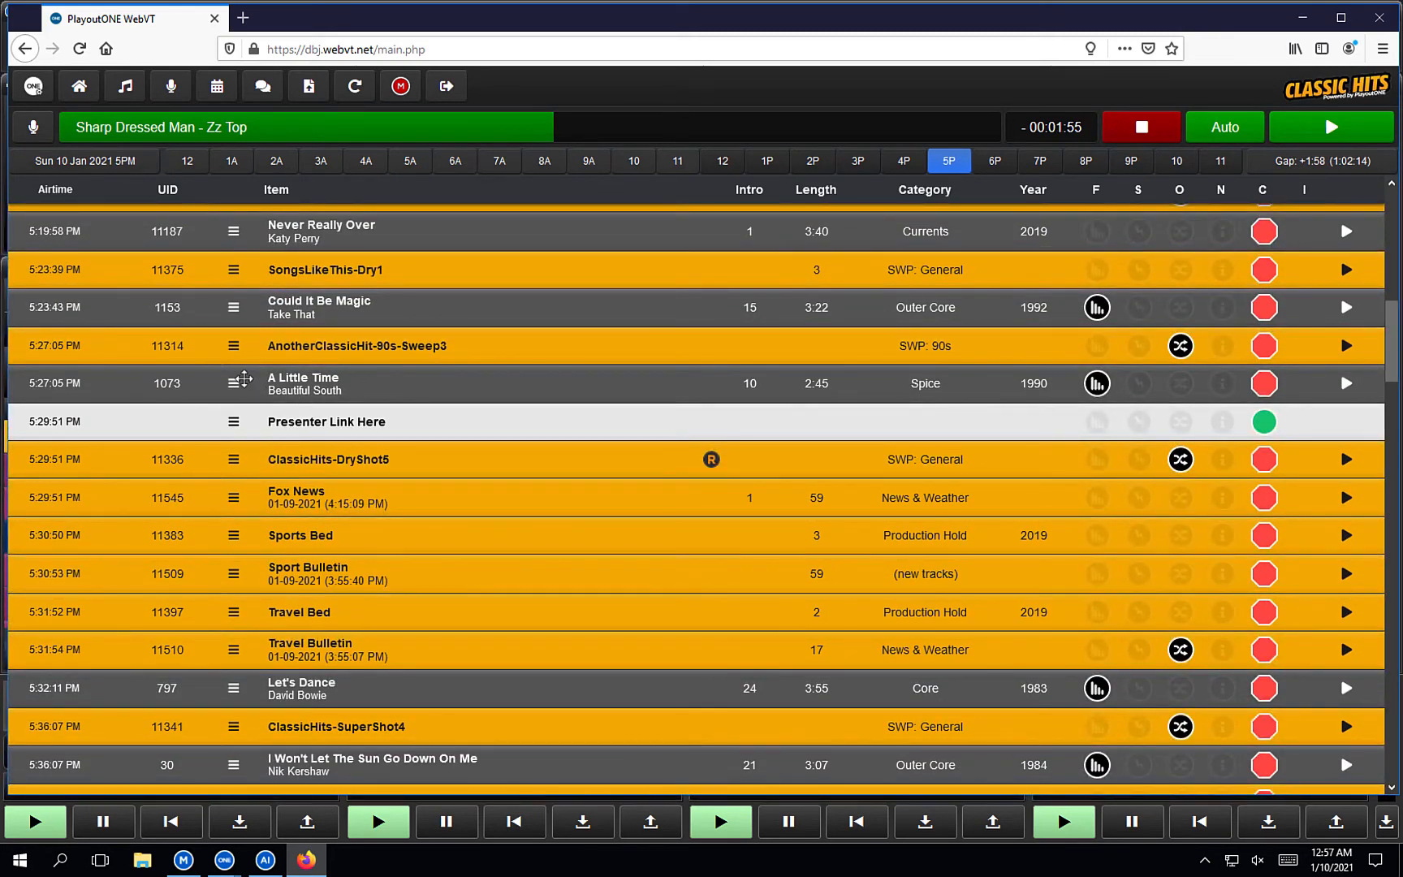
left_click_drag(234, 381, 236, 344)
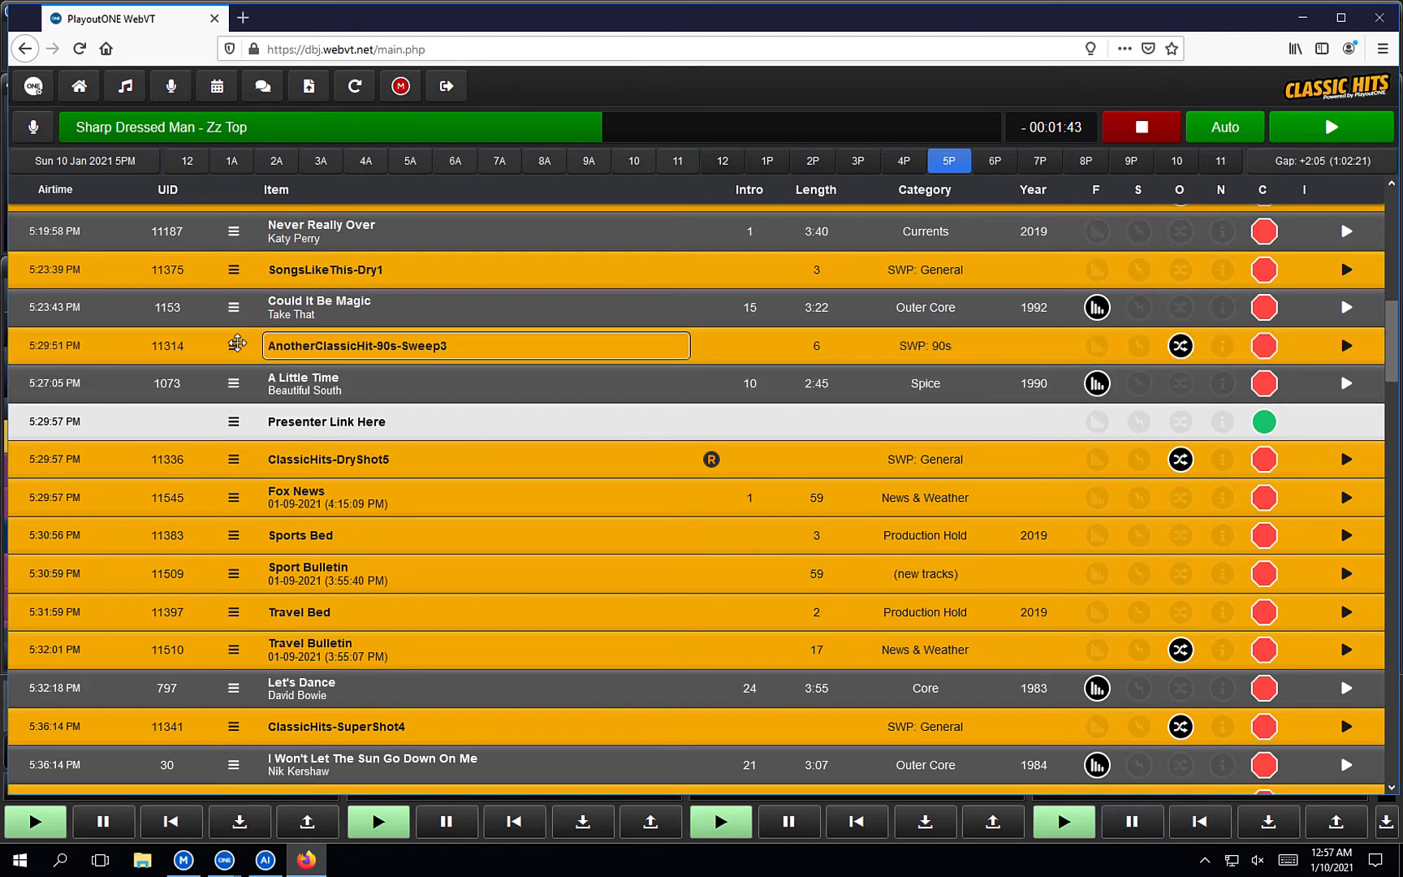
Permanently delete the AnotherClassicHit-90s-Sweep3 sweeper from the 5PM log.
right_click(434, 360)
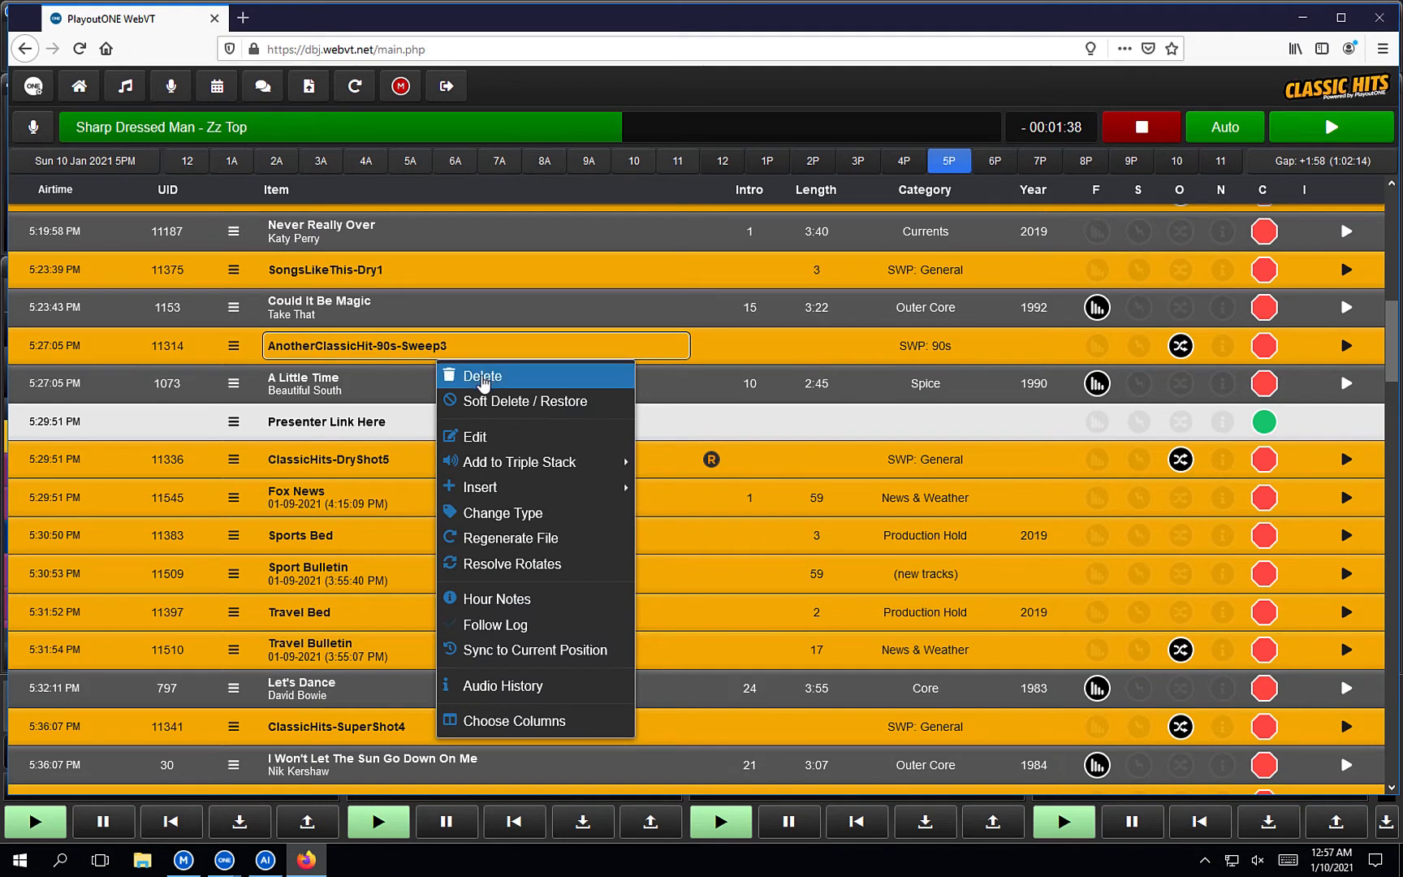
left_click(482, 378)
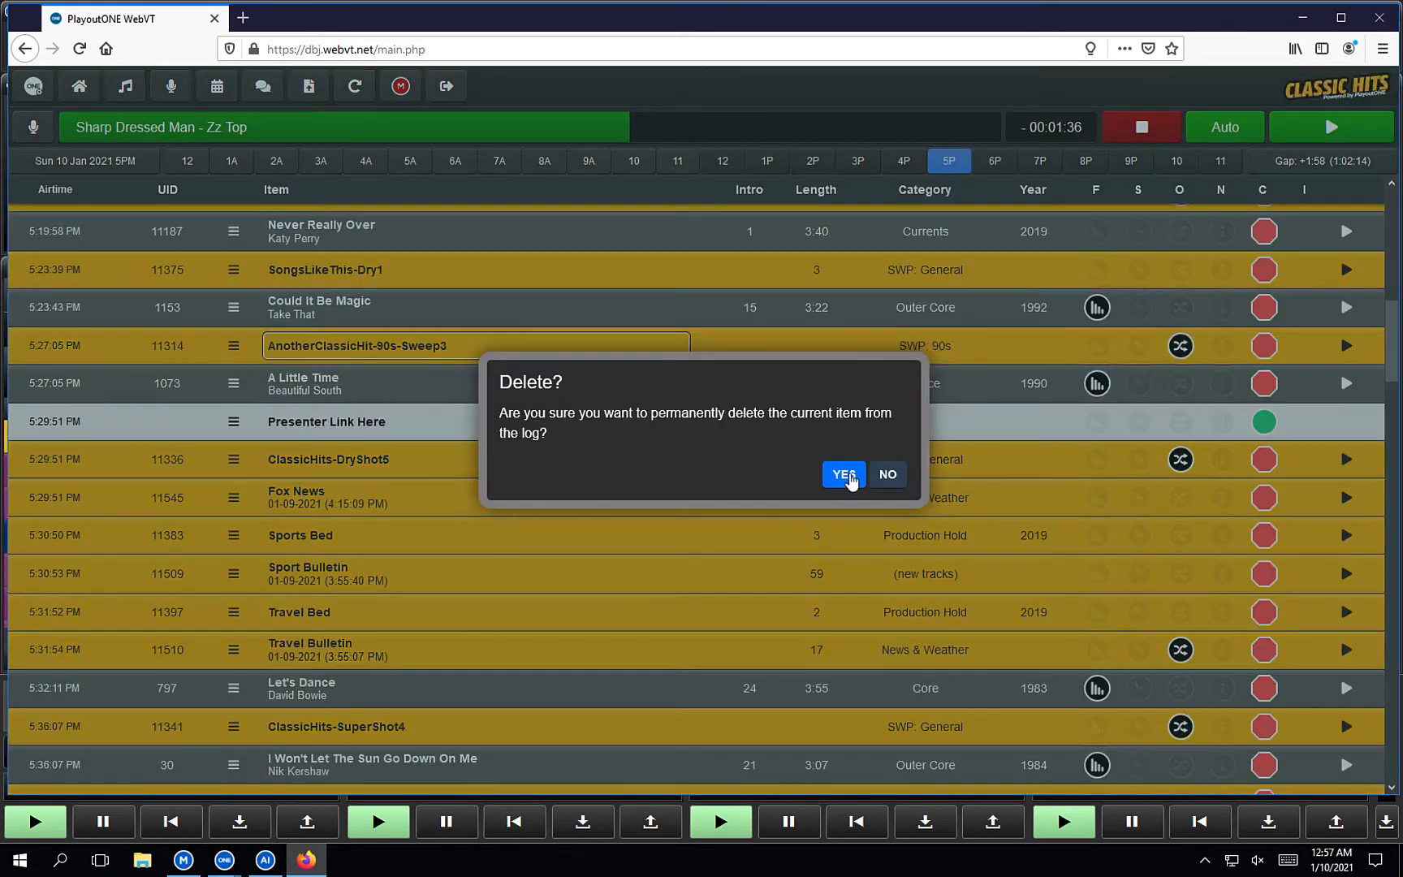
left_click(844, 475)
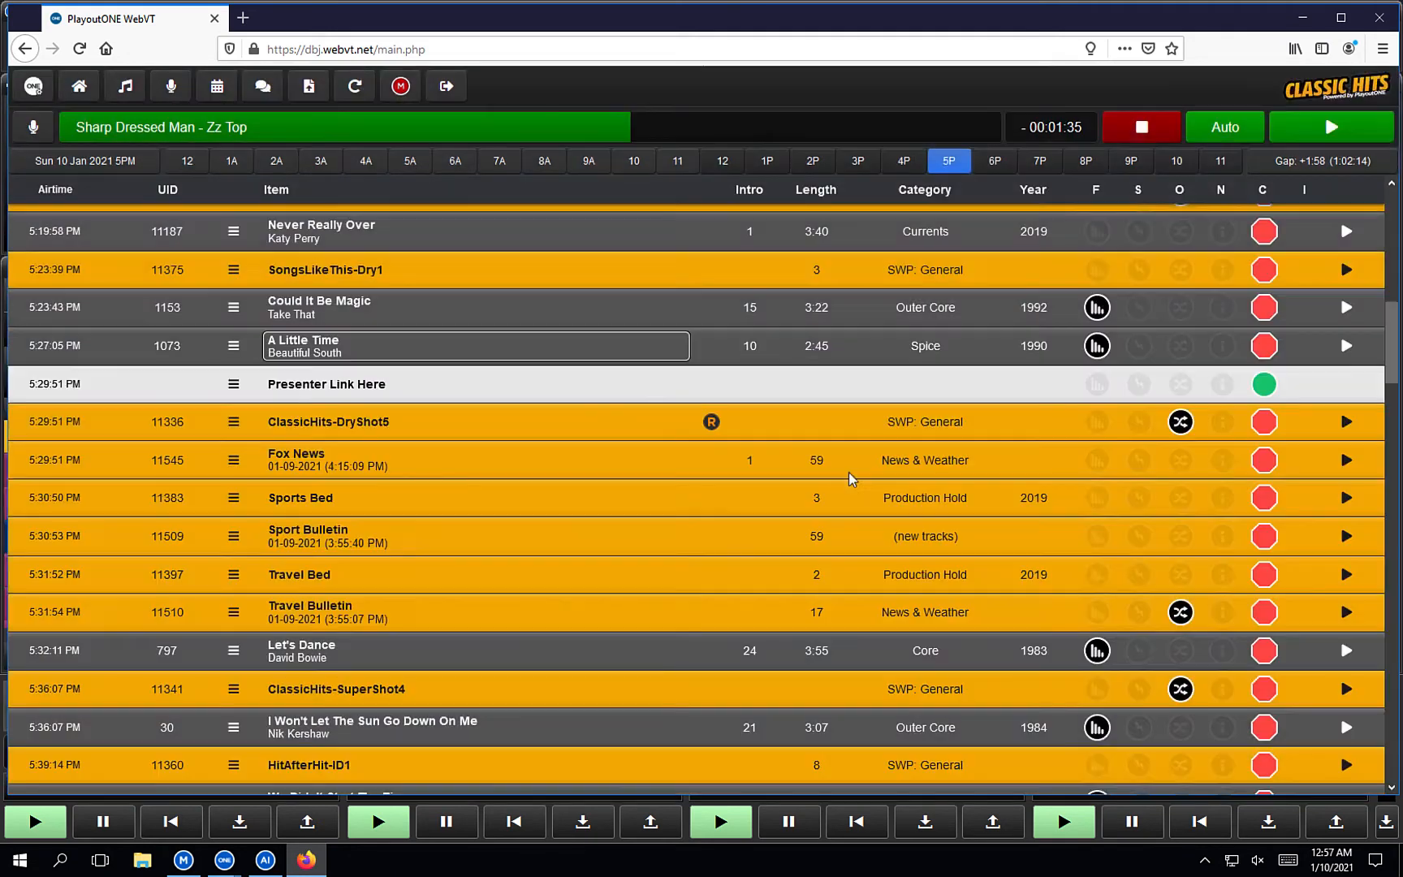
Soft-delete A Little Time, then restore it to the log.
right_click(436, 354)
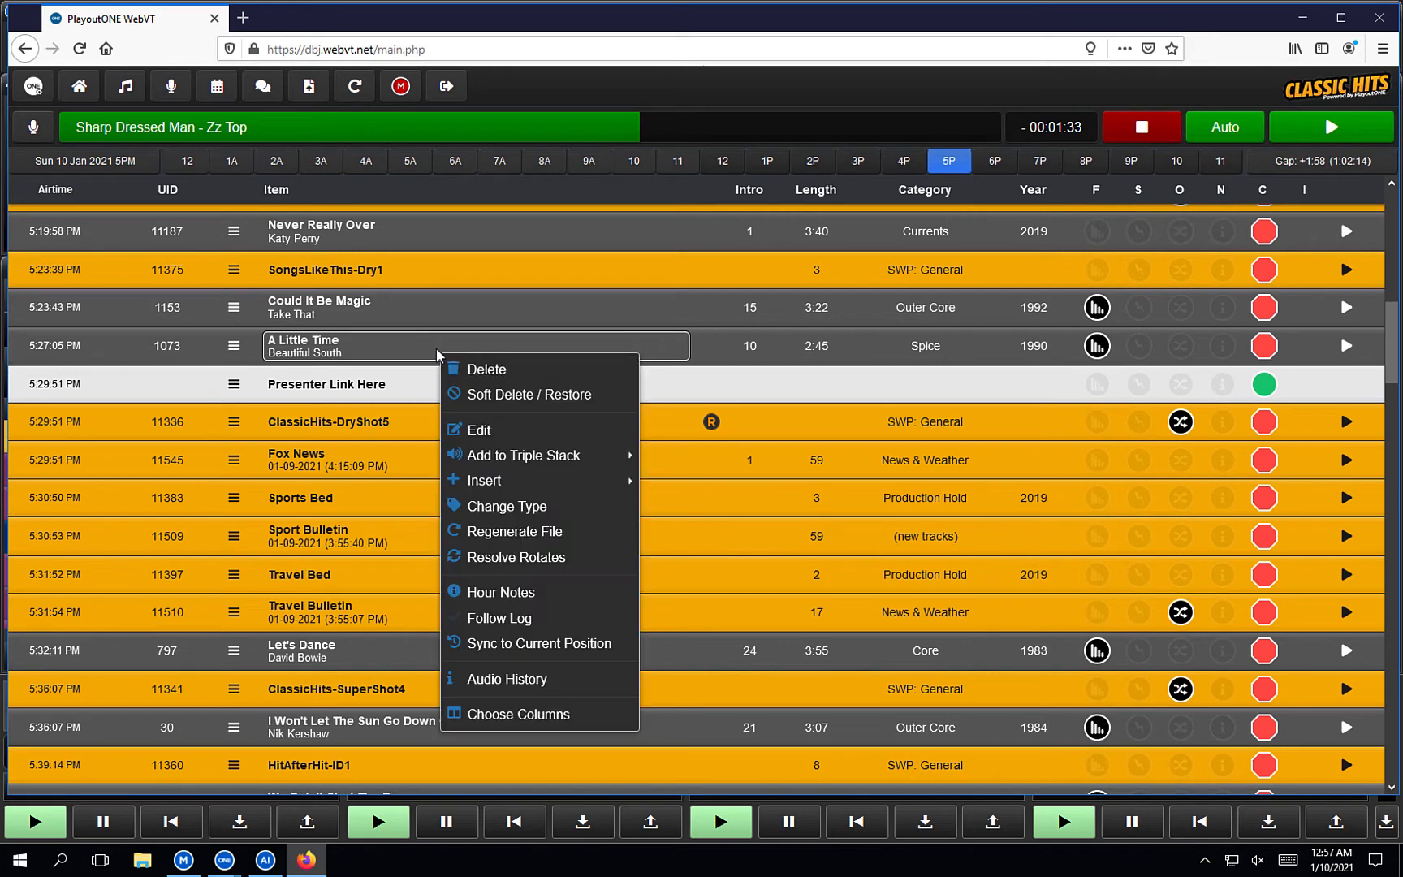
left_click(533, 395)
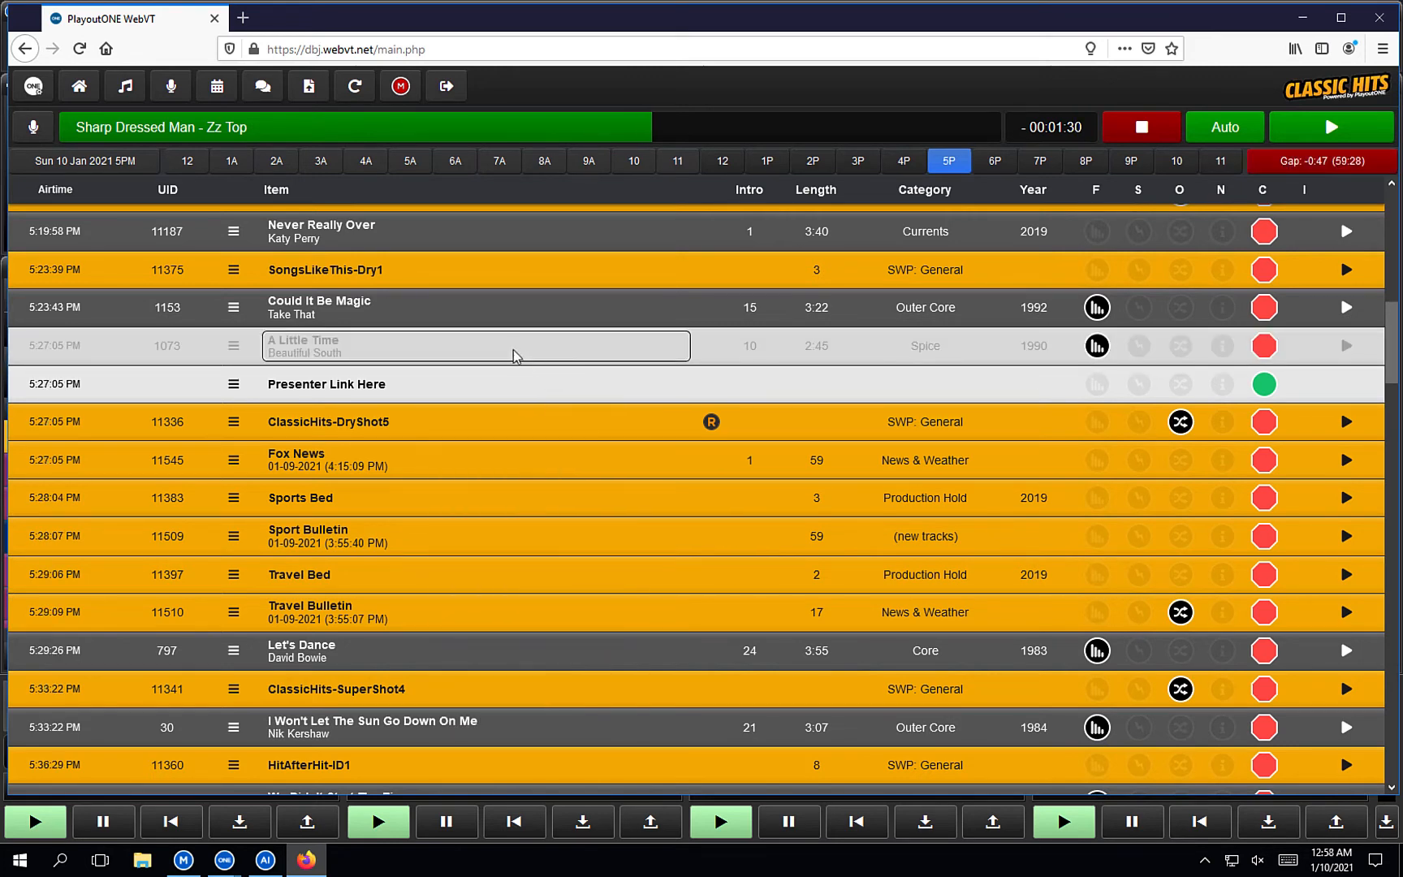
right_click(513, 355)
left_click(561, 396)
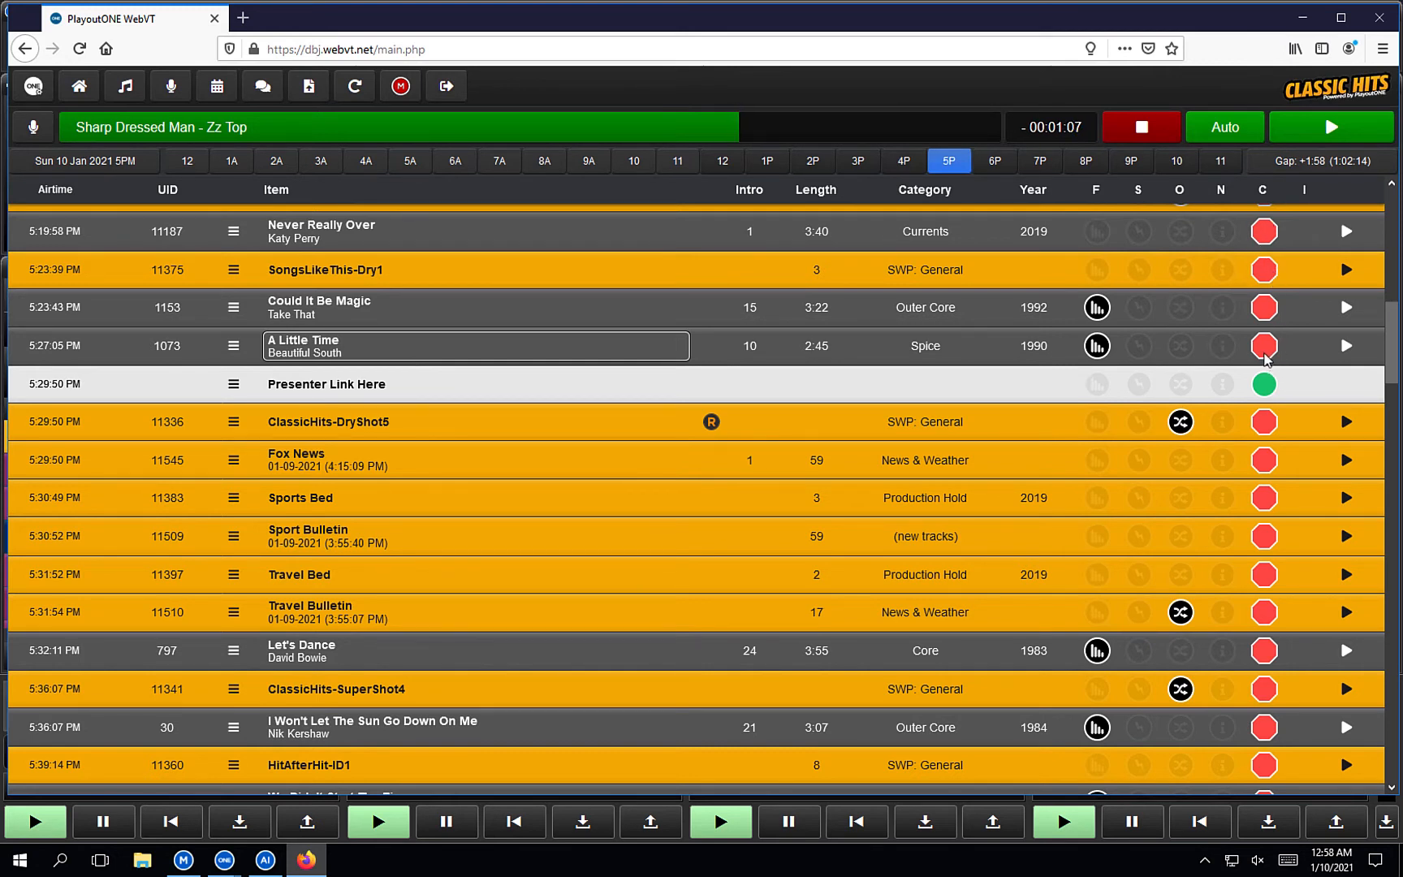
Toggle A Little Time's chain marker off and back on, then audition the song.
left_click(1265, 354)
left_click(1265, 353)
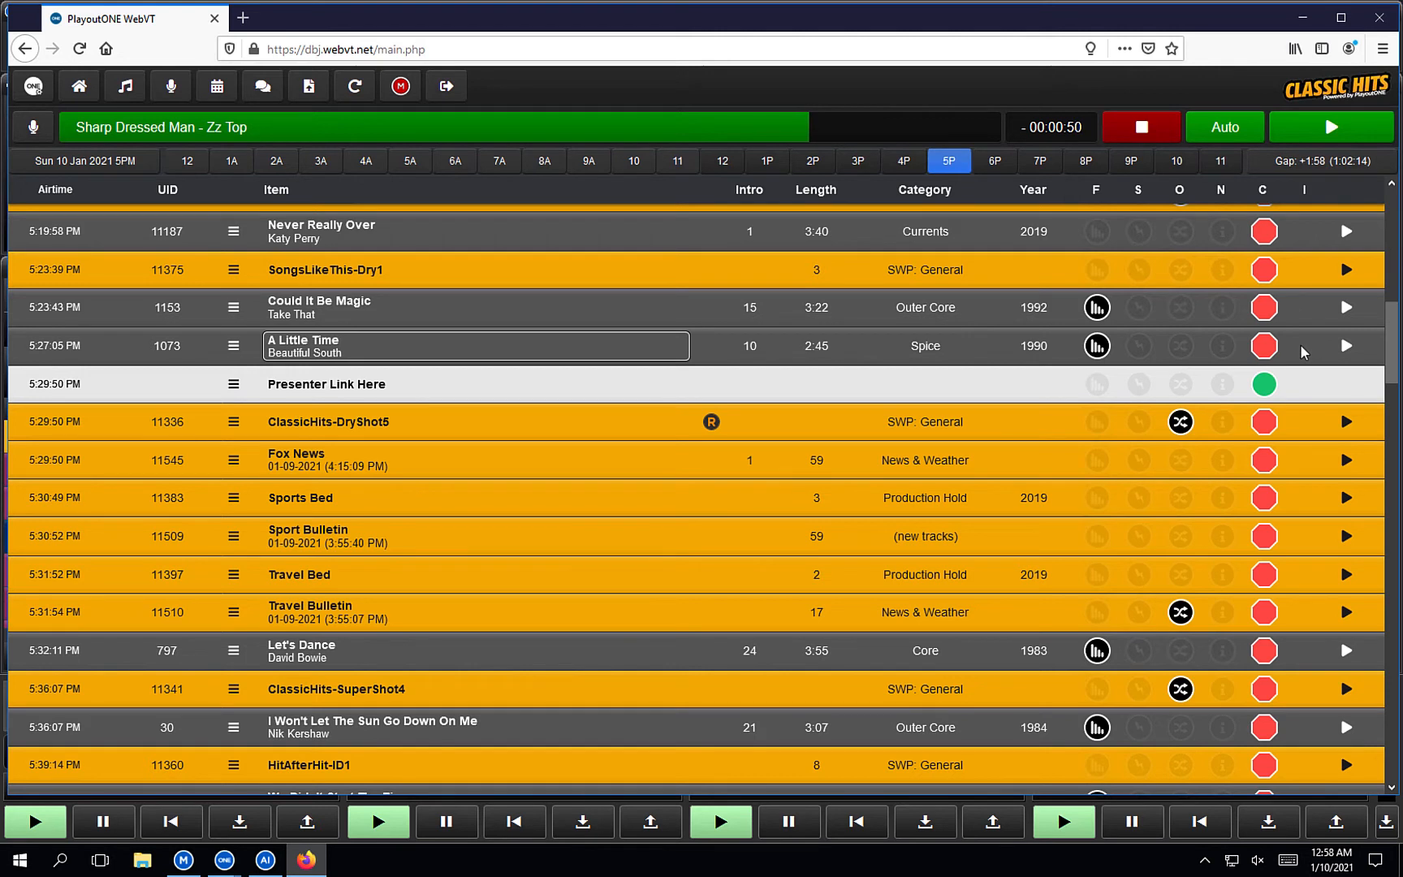
left_click(1347, 347)
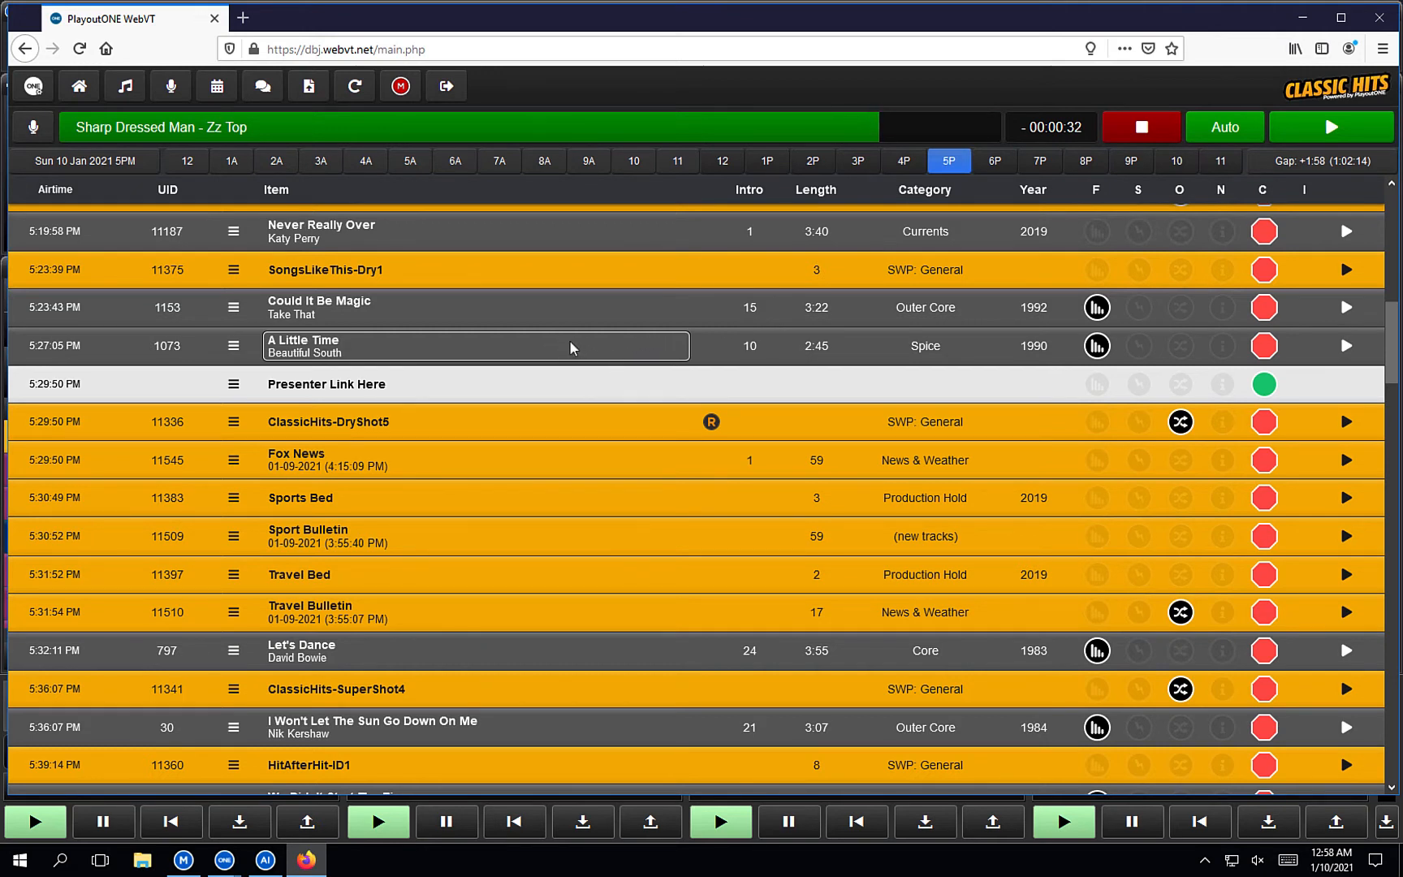
right_click(571, 348)
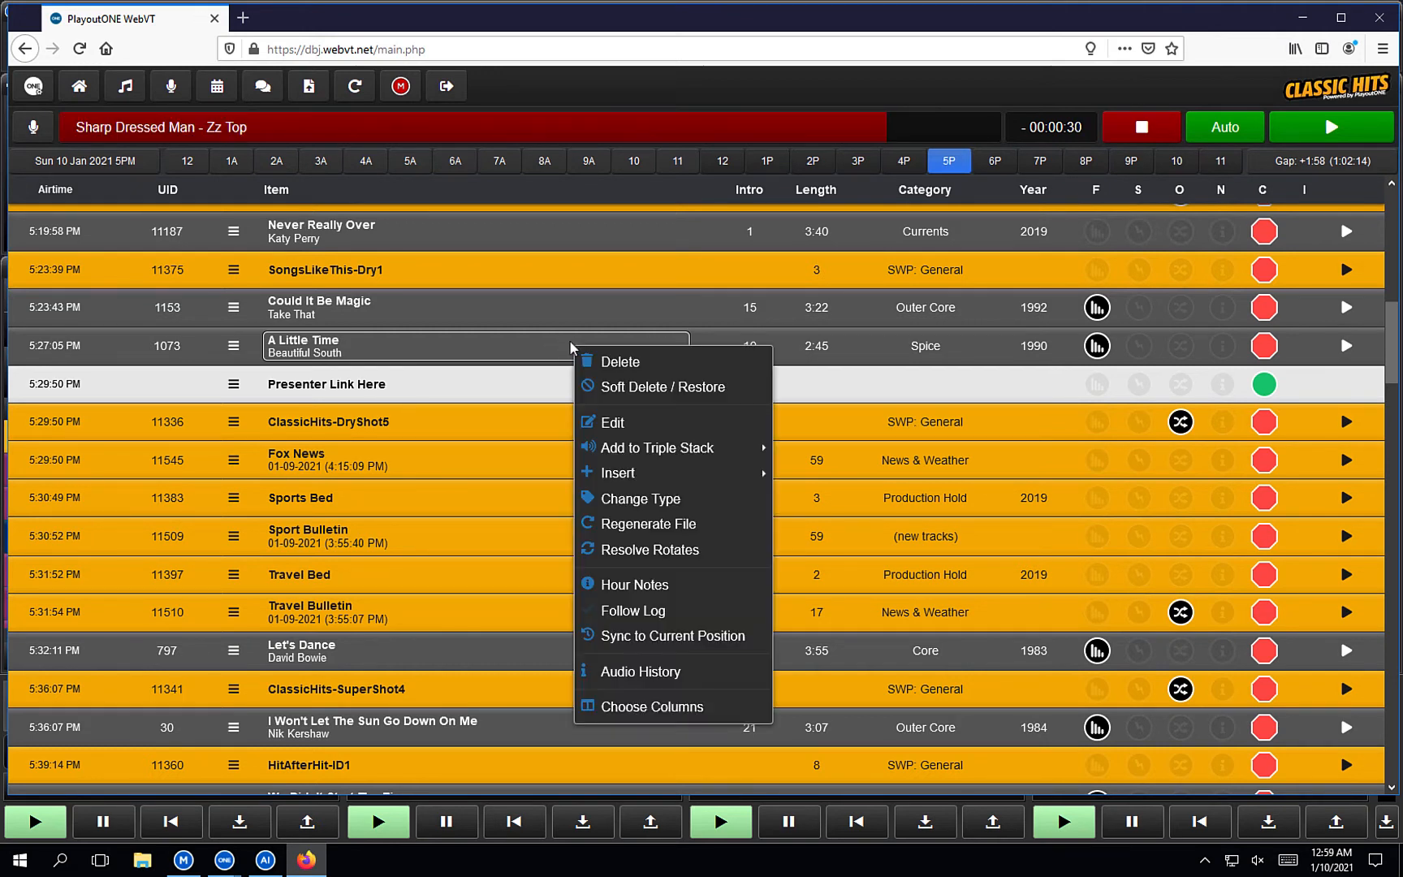
left_click(704, 706)
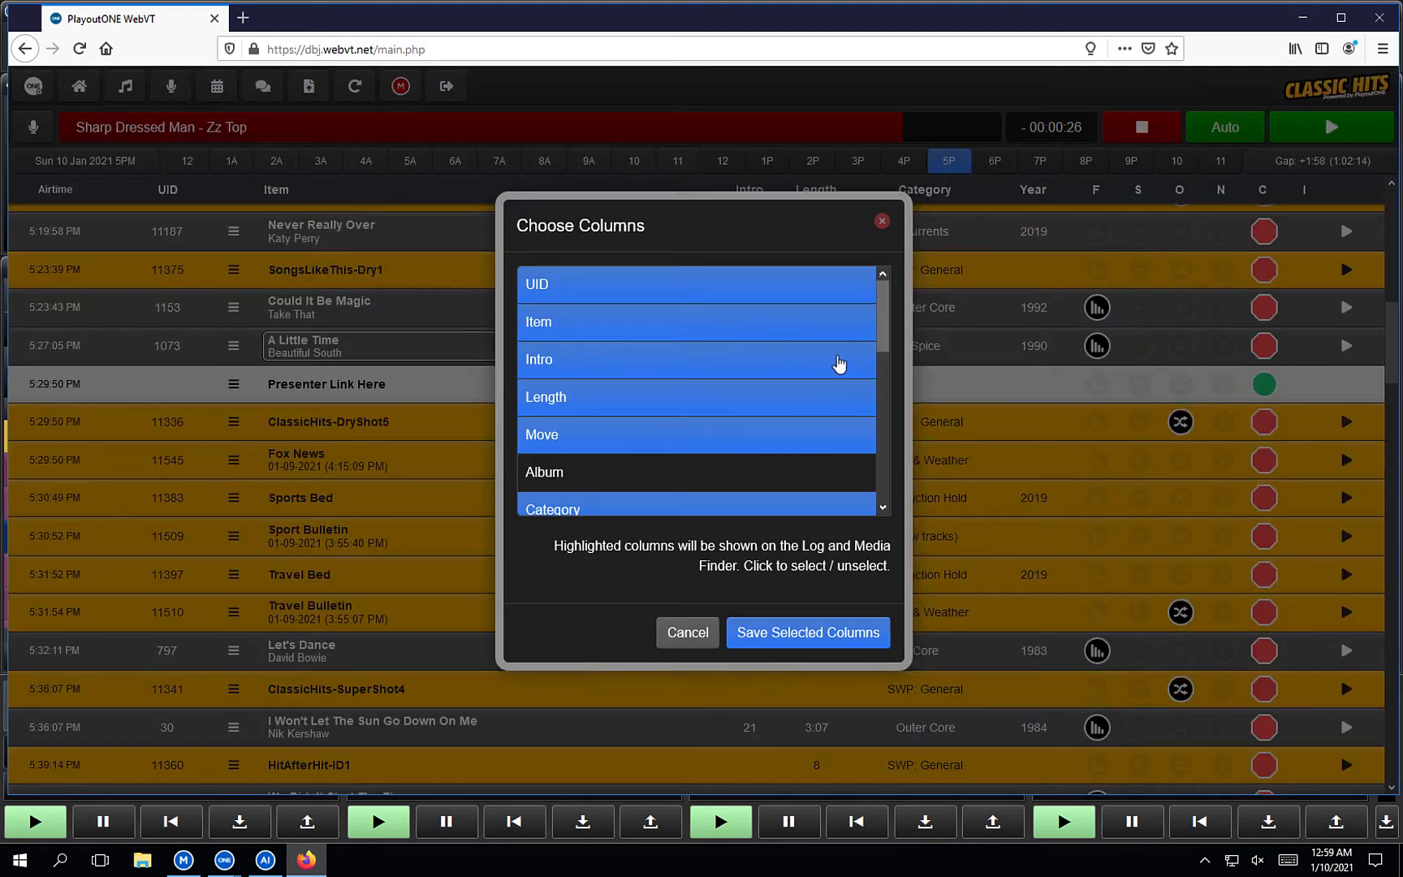
scroll(839, 365, "down", 5)
scroll(840, 365, "down", 1)
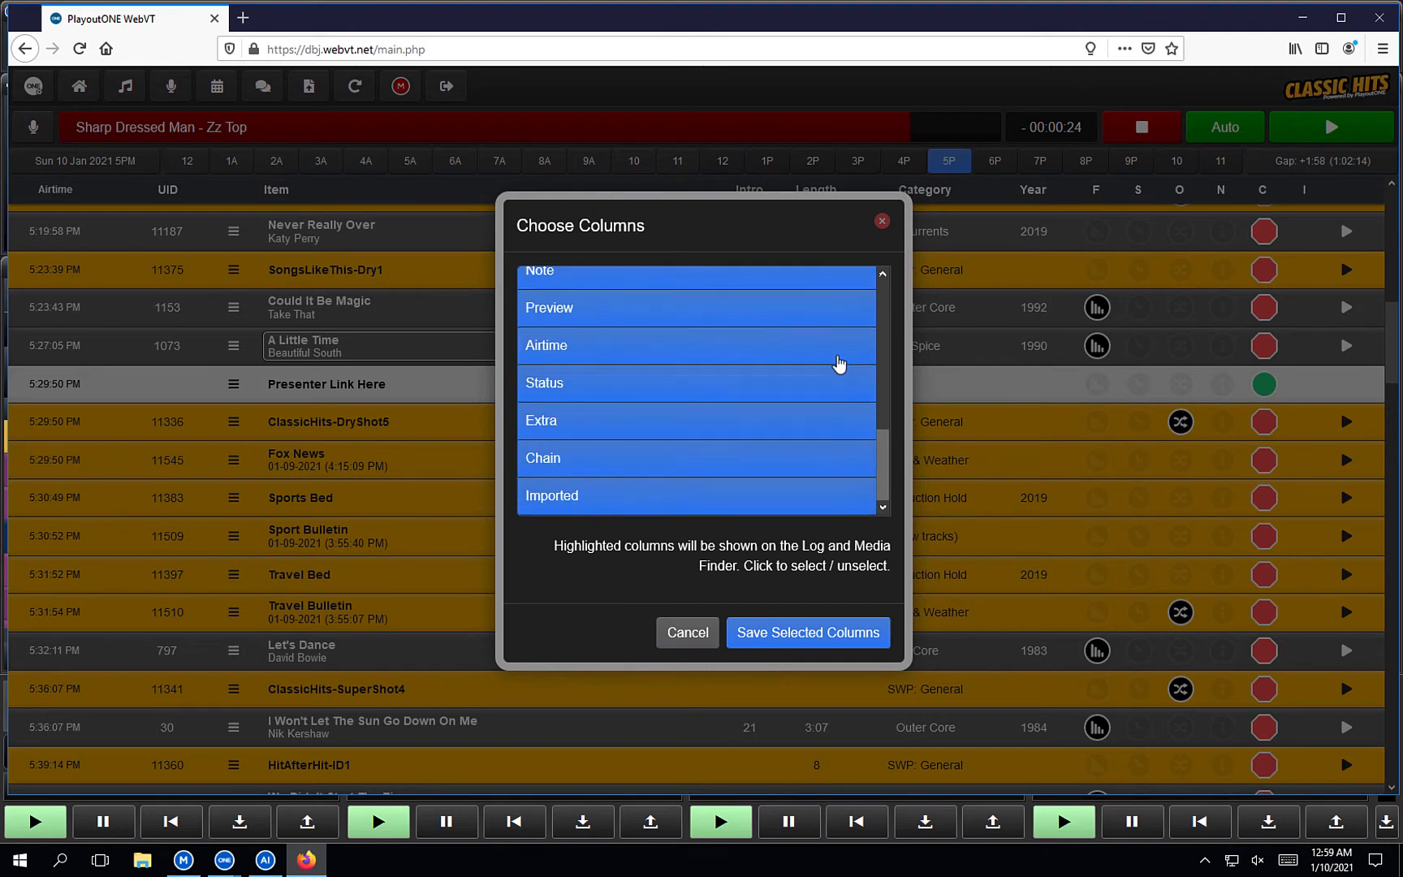
scroll(839, 365, "up", 6)
scroll(839, 446, "down", 6)
left_click(881, 224)
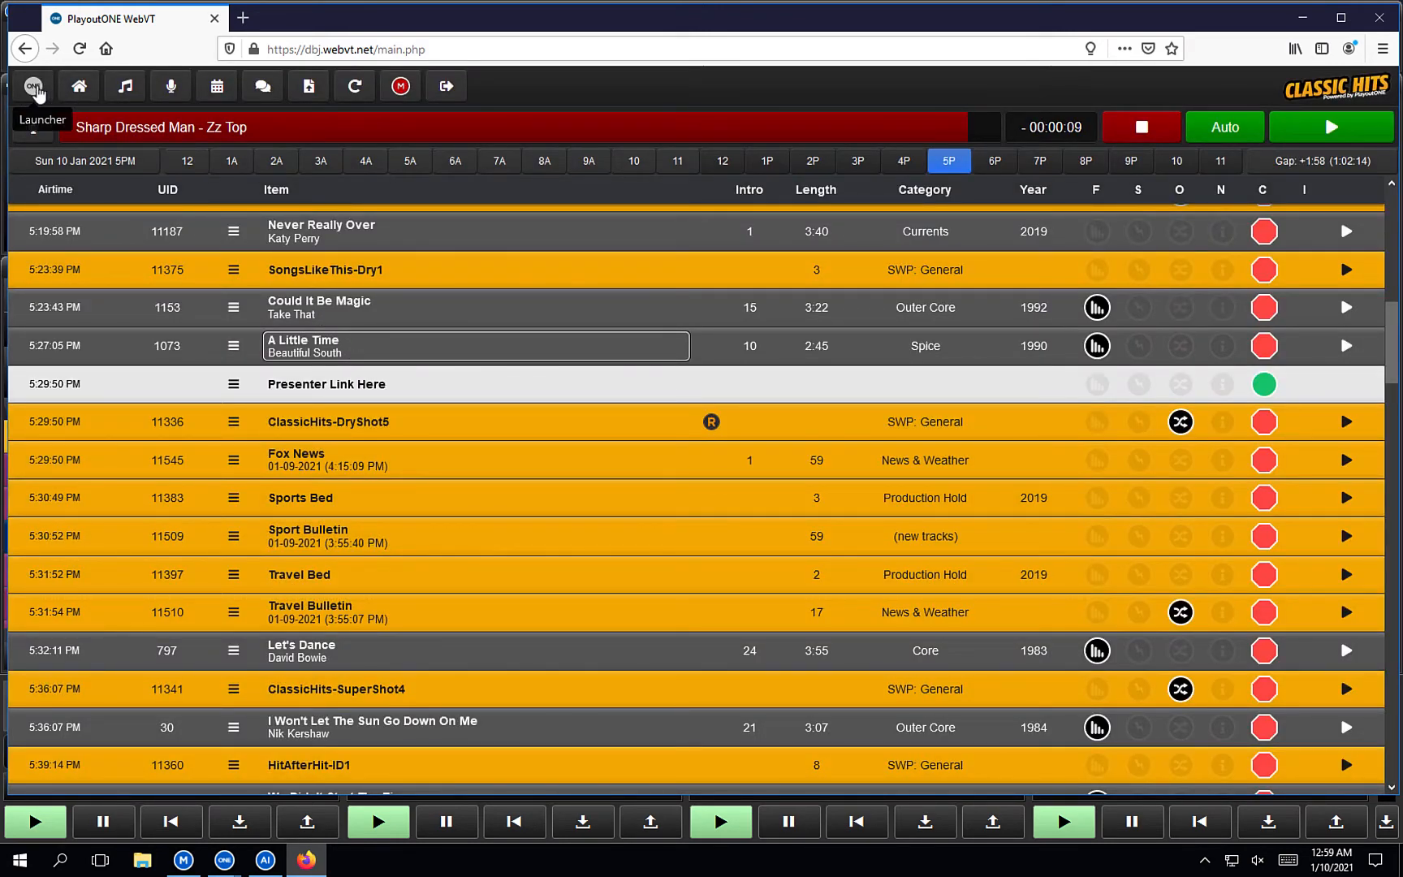
In the tools launcher, turn the on-air controls bar off and back on.
left_click(35, 88)
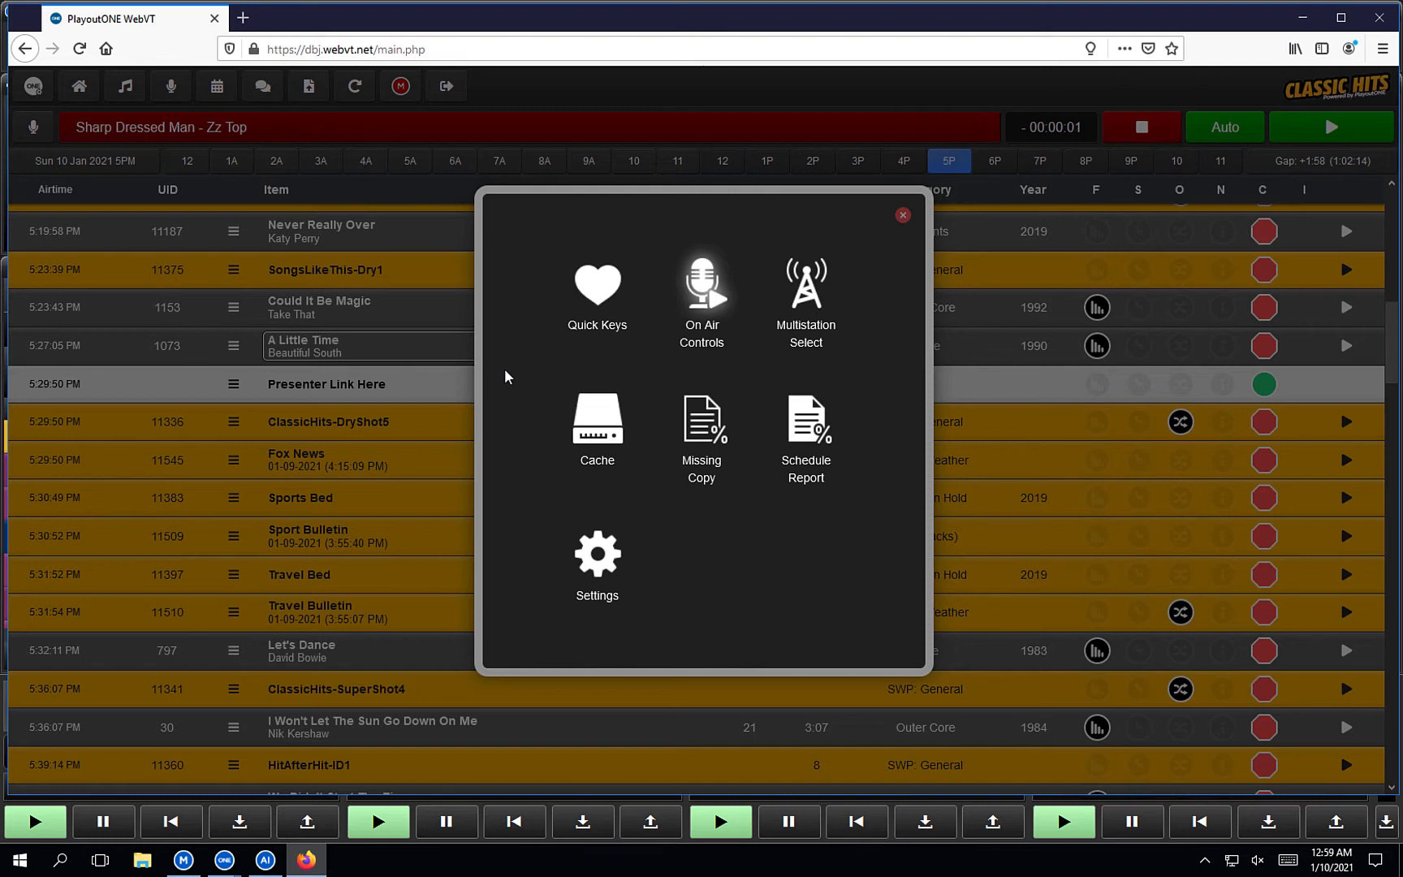
left_click(707, 338)
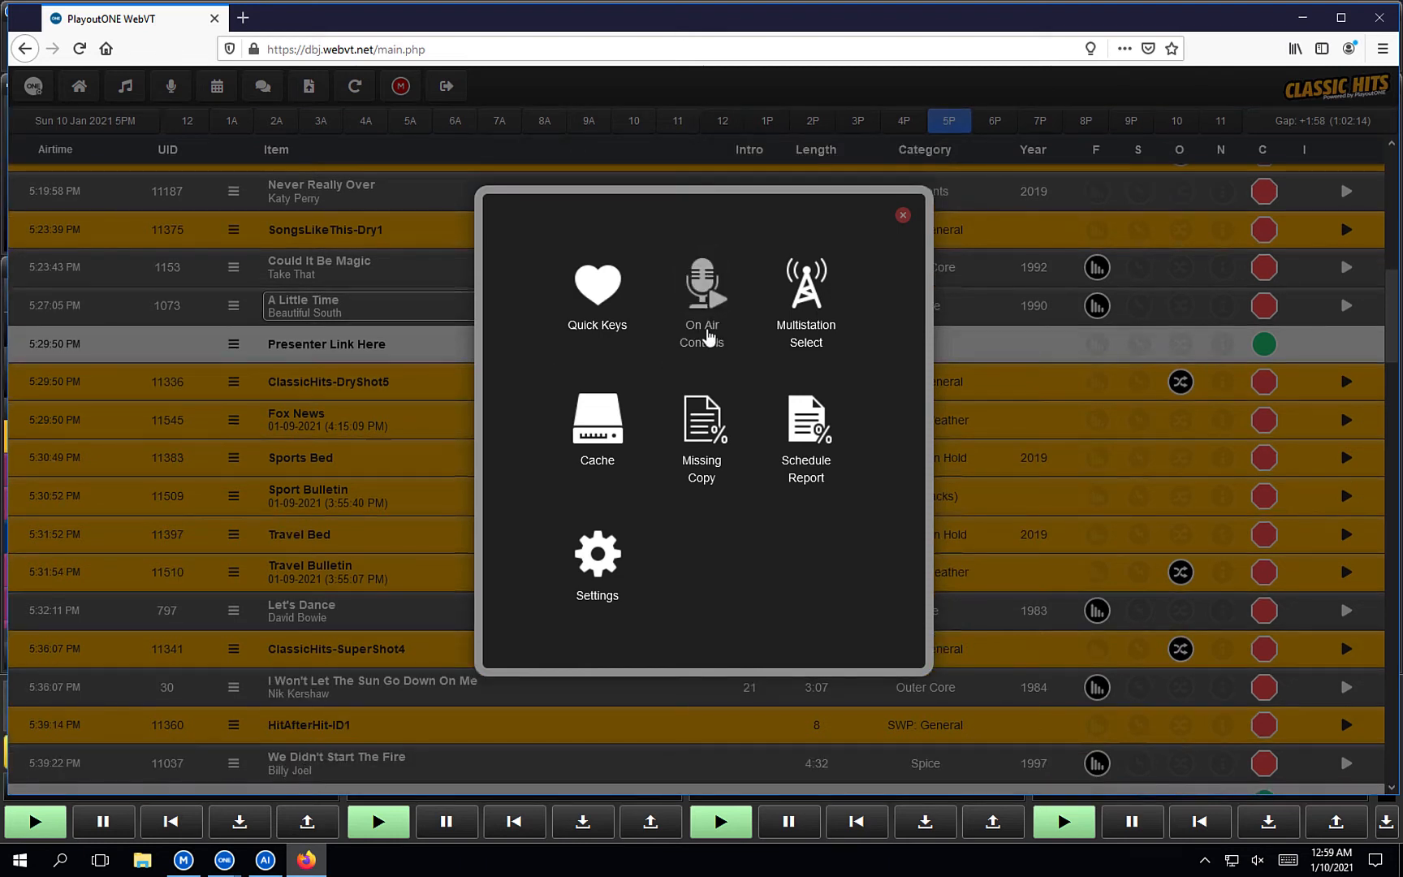
left_click(708, 336)
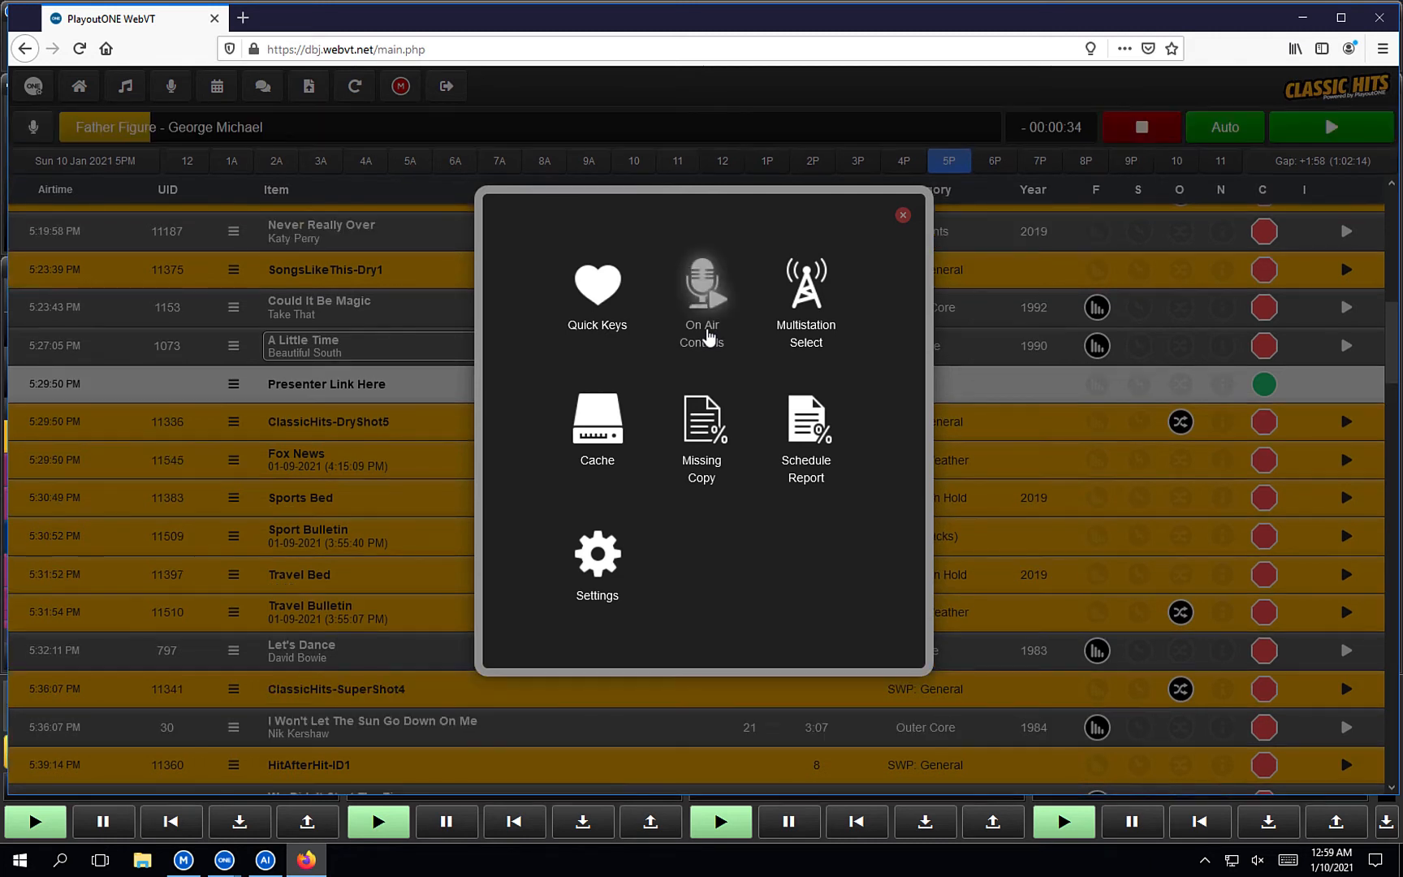
Confirm Classic Hits is the only station in Multistation Select, then launch the Quick Keys cart wall.
left_click(824, 332)
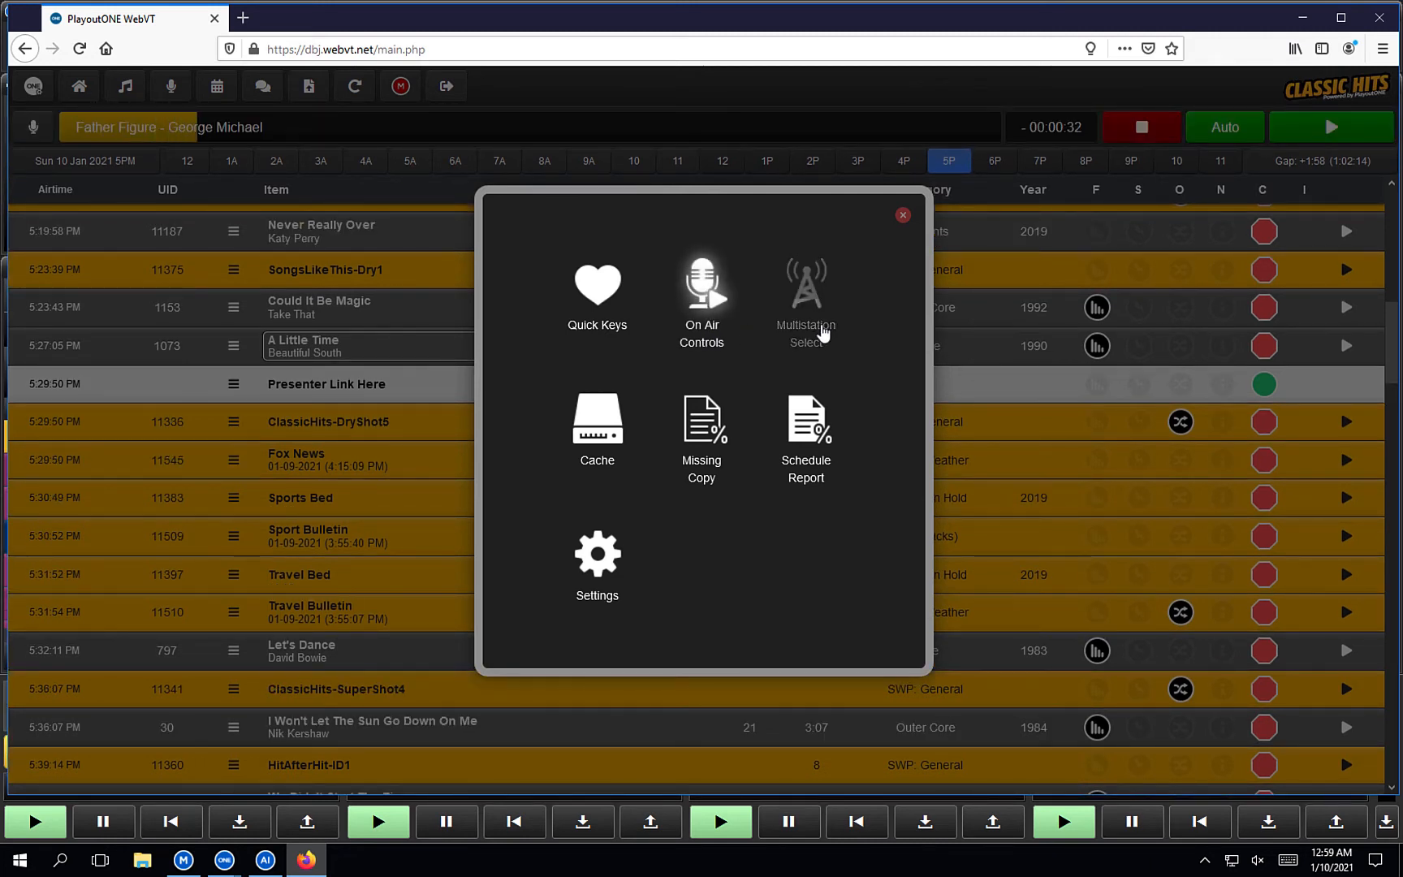
left_click(779, 416)
left_click(778, 418)
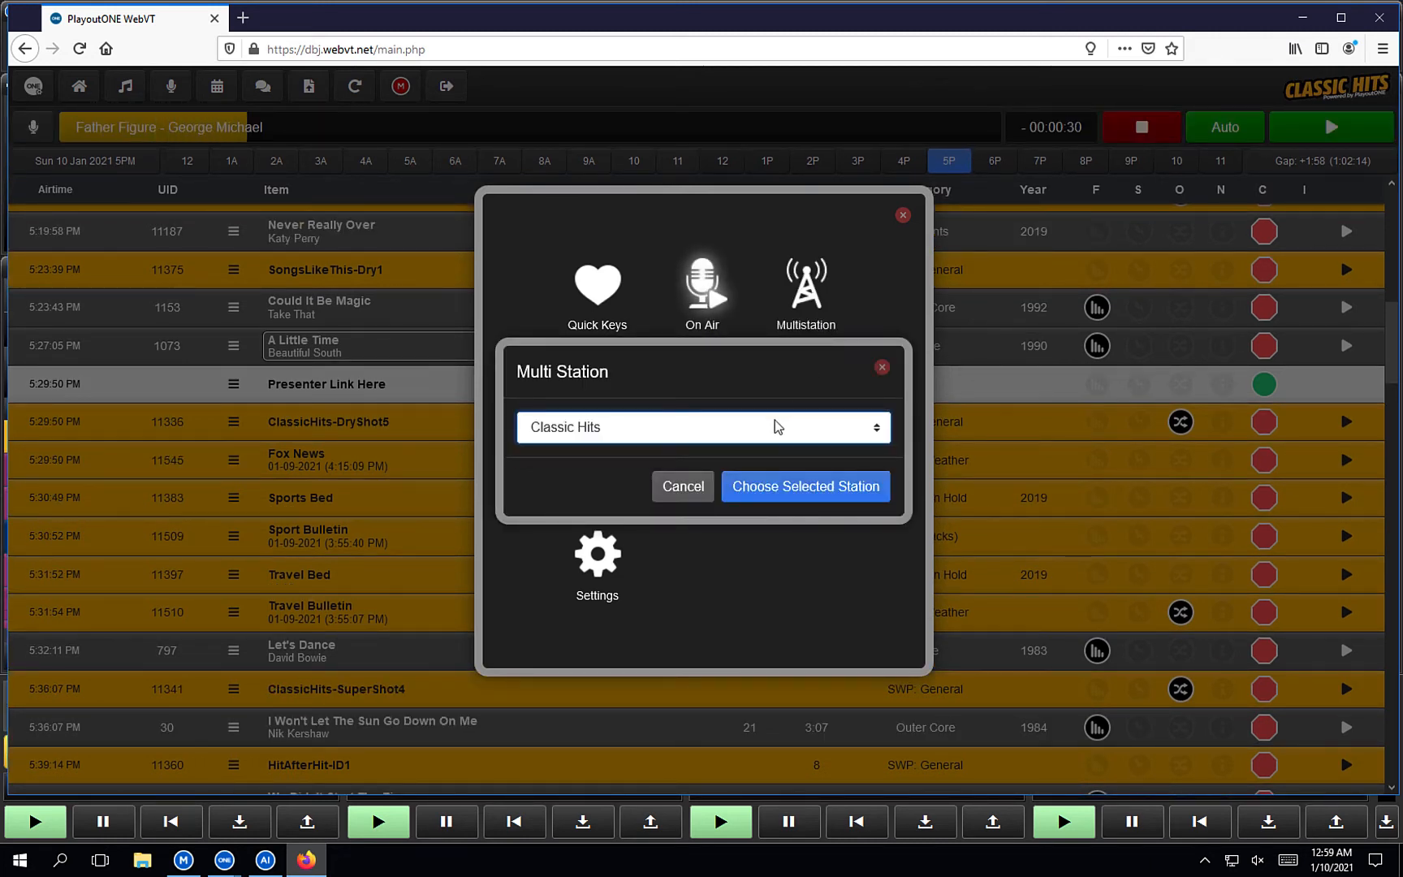
left_click(804, 439)
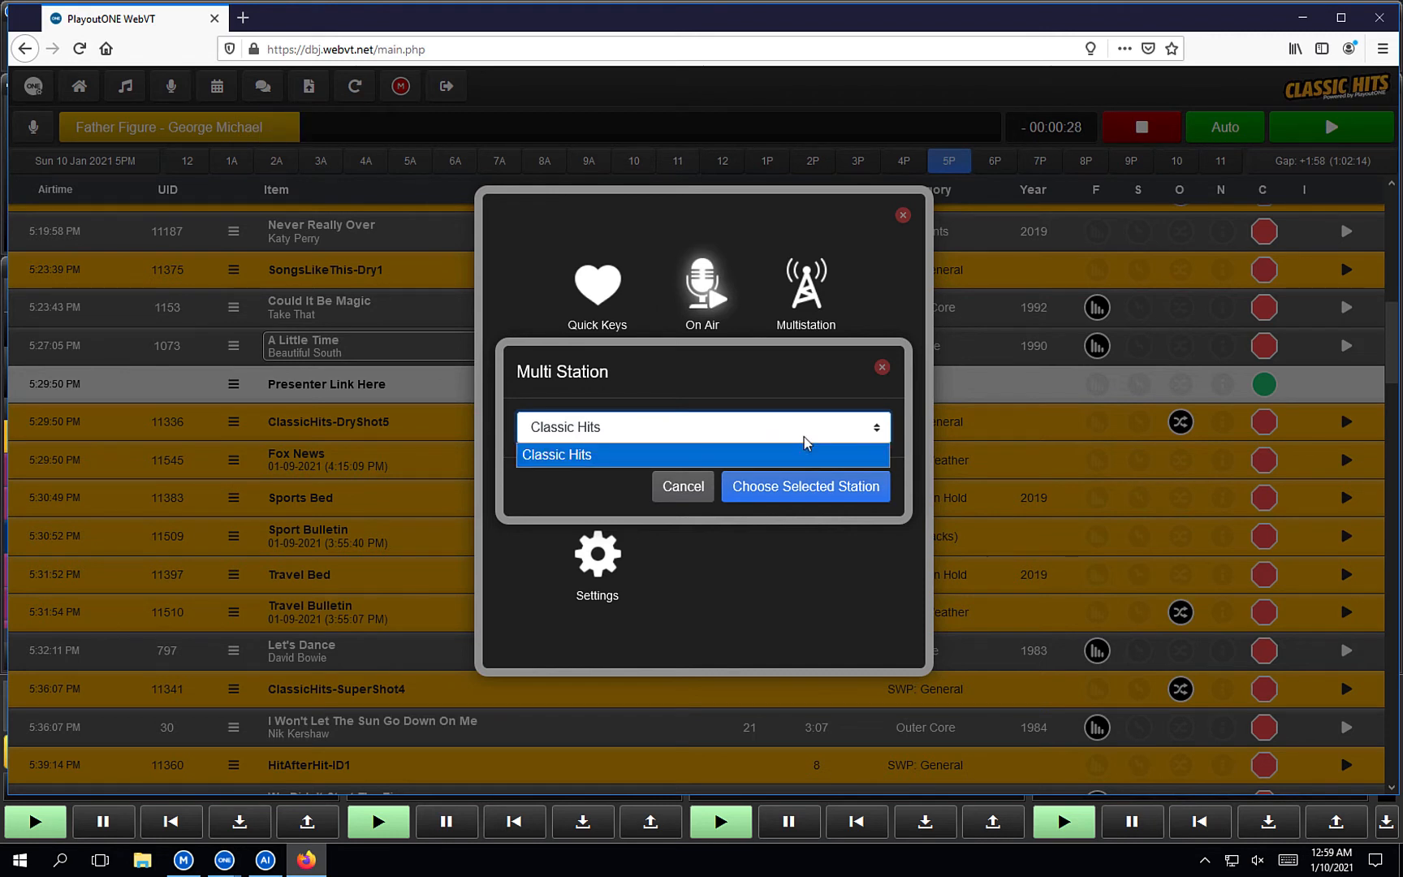
left_click(801, 439)
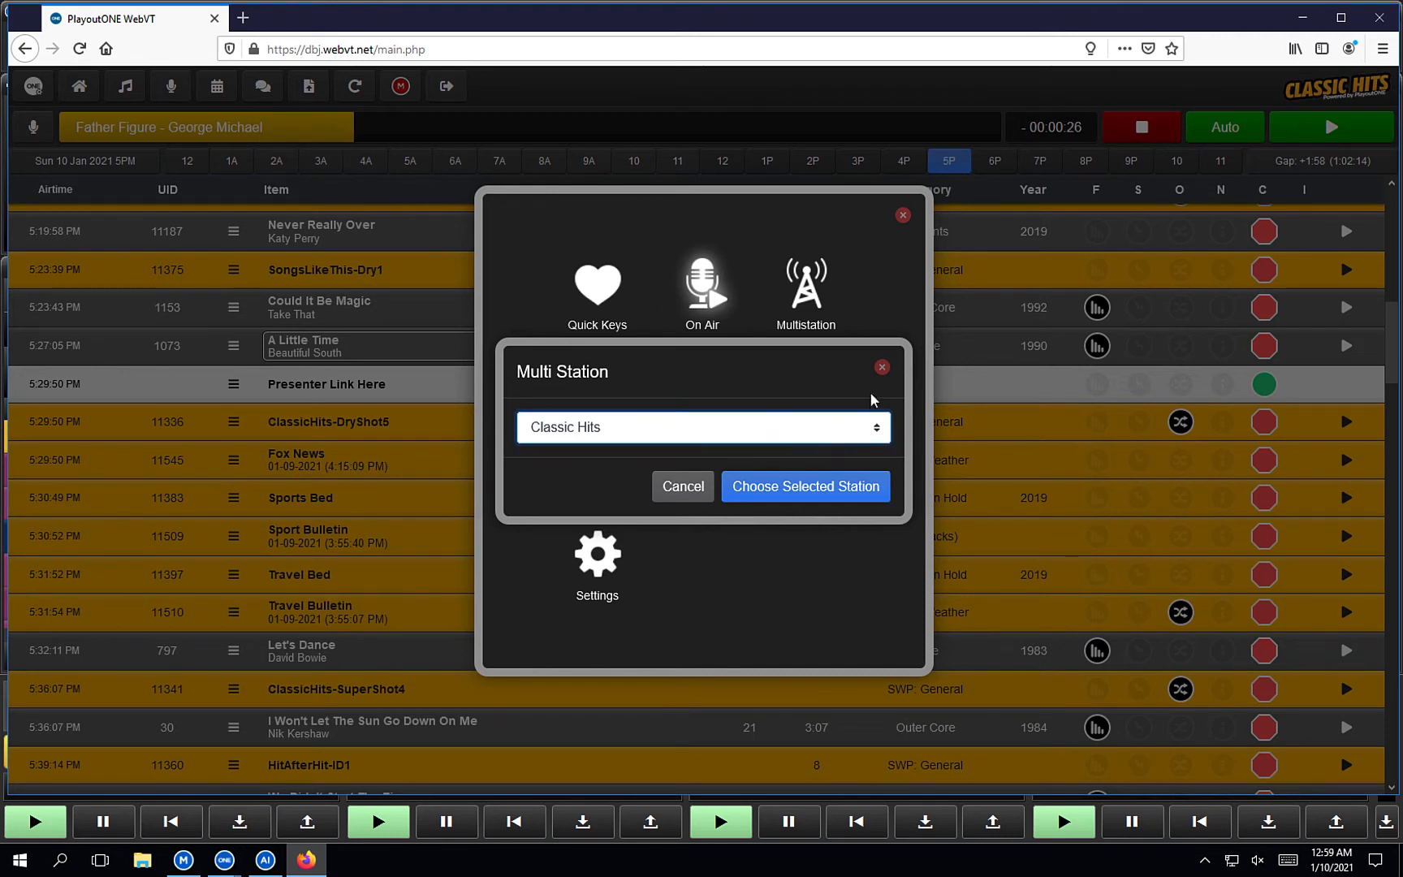
left_click(881, 368)
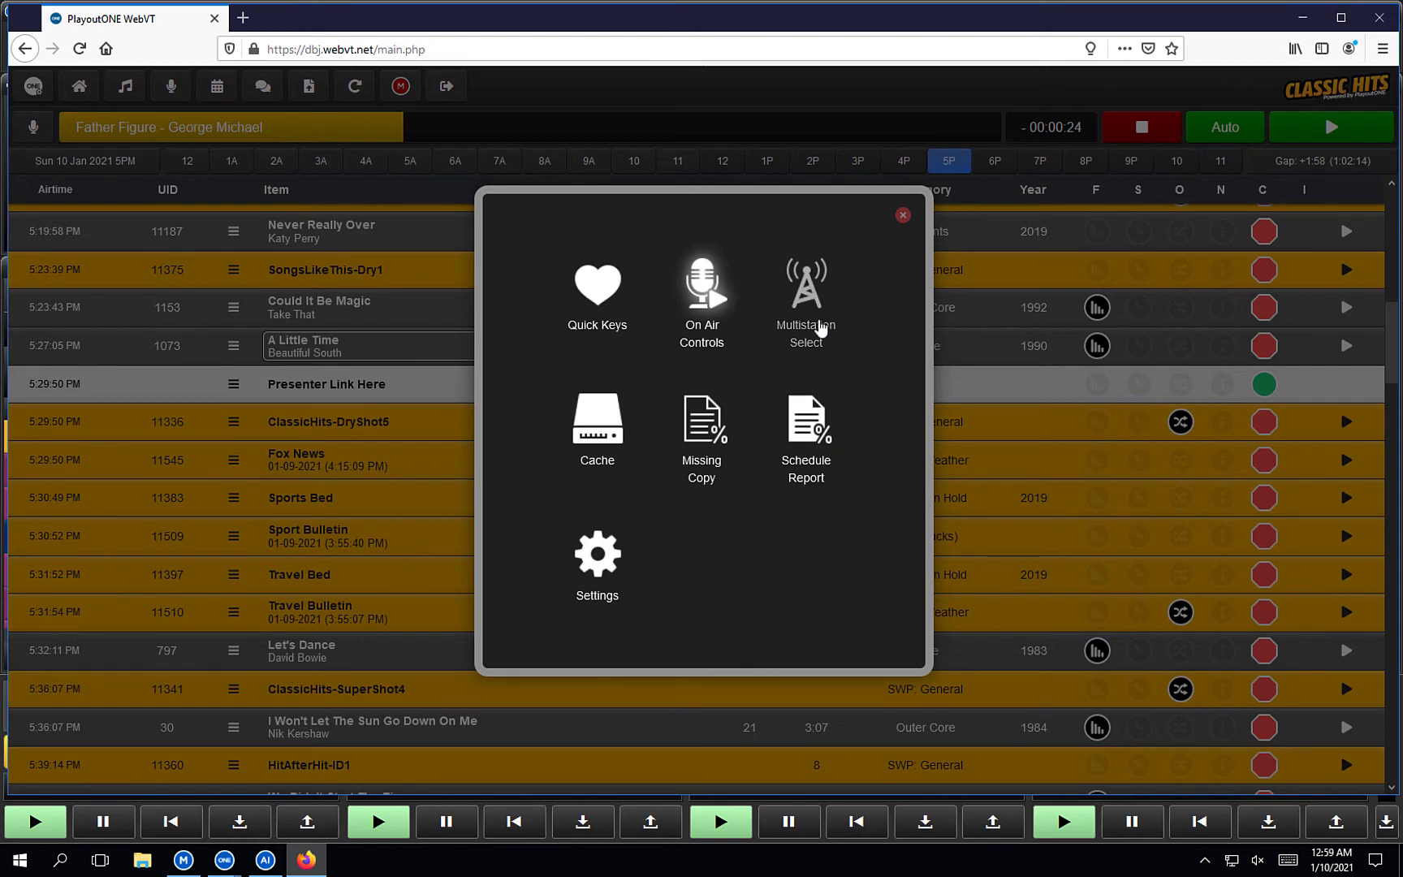
left_click(613, 291)
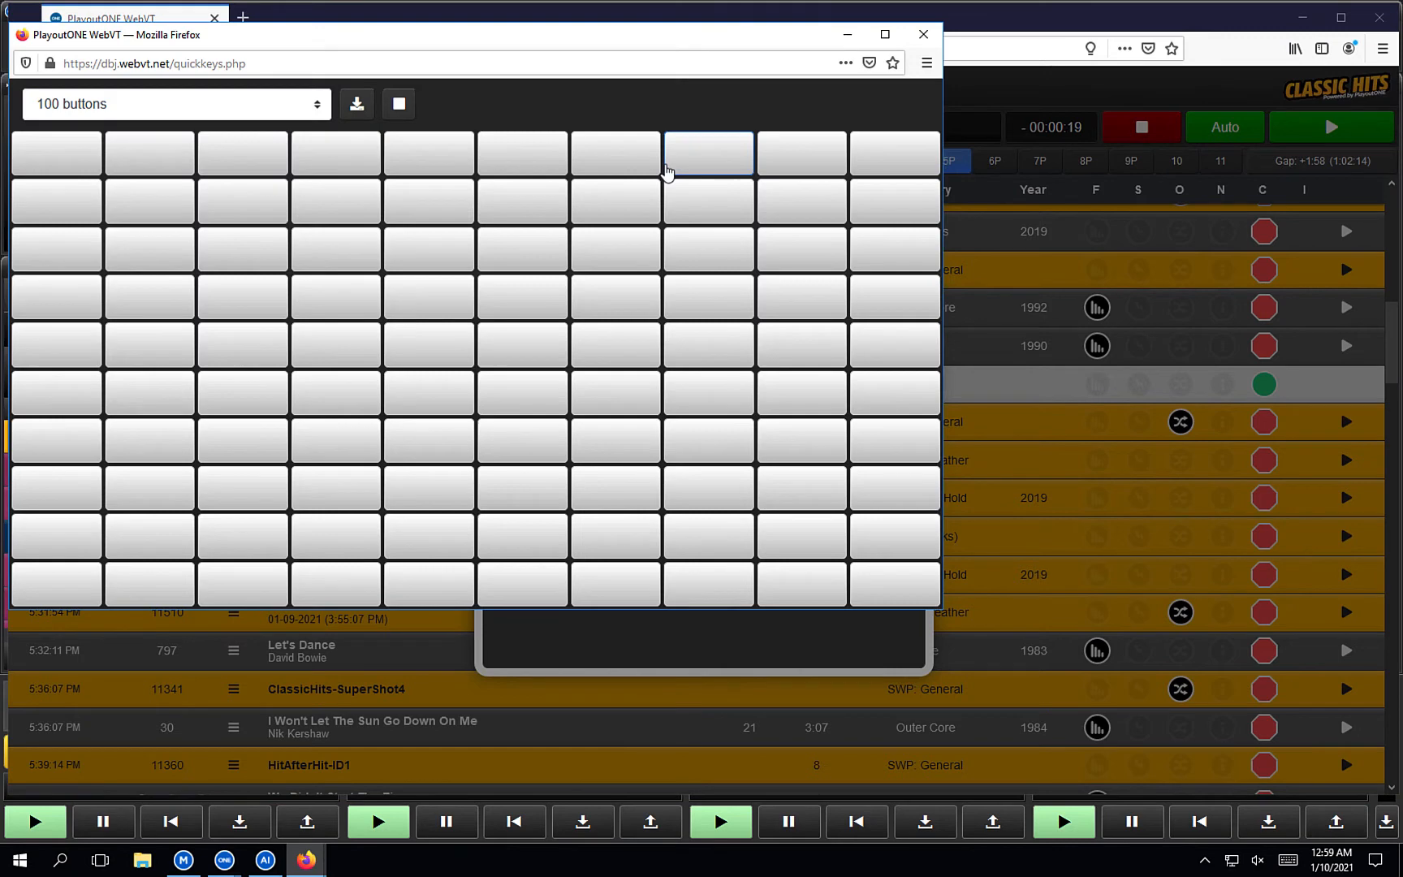
Switch Quick Keys to the Hello set, close that window, and launch the Cache Manager.
left_click(291, 106)
left_click(227, 180)
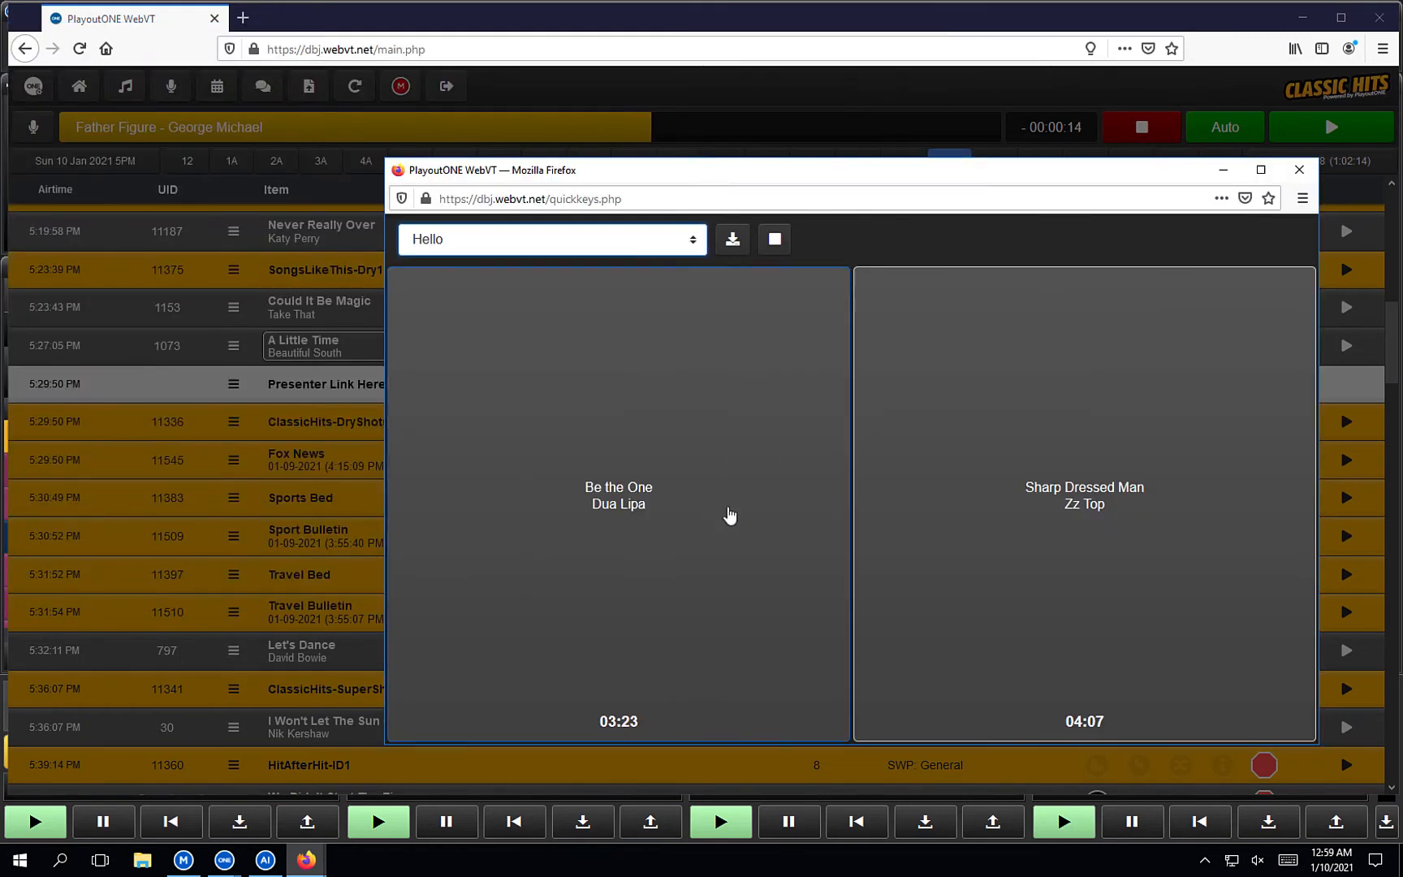
left_click(1299, 170)
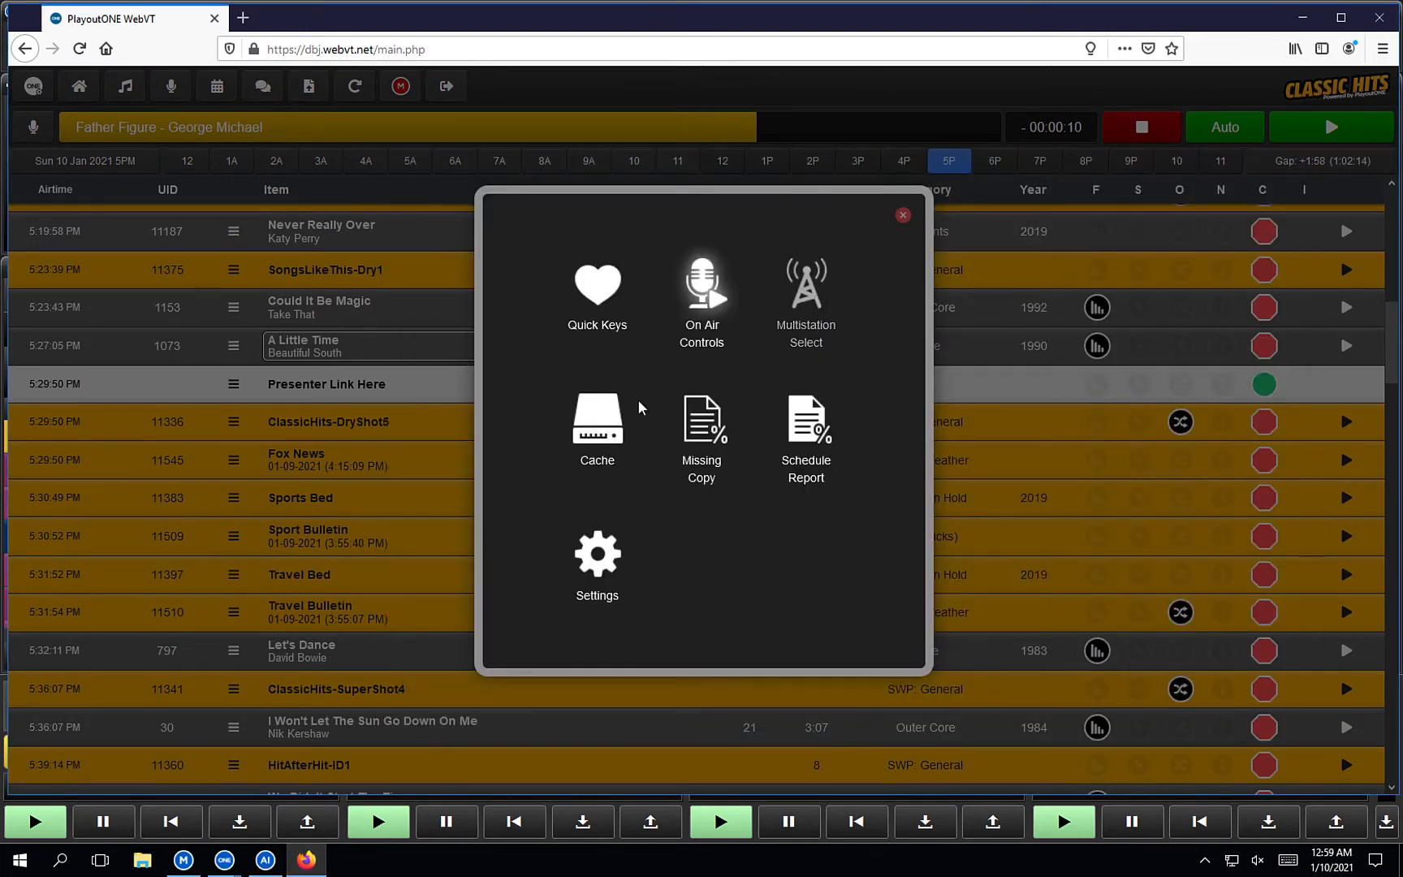
left_click(607, 419)
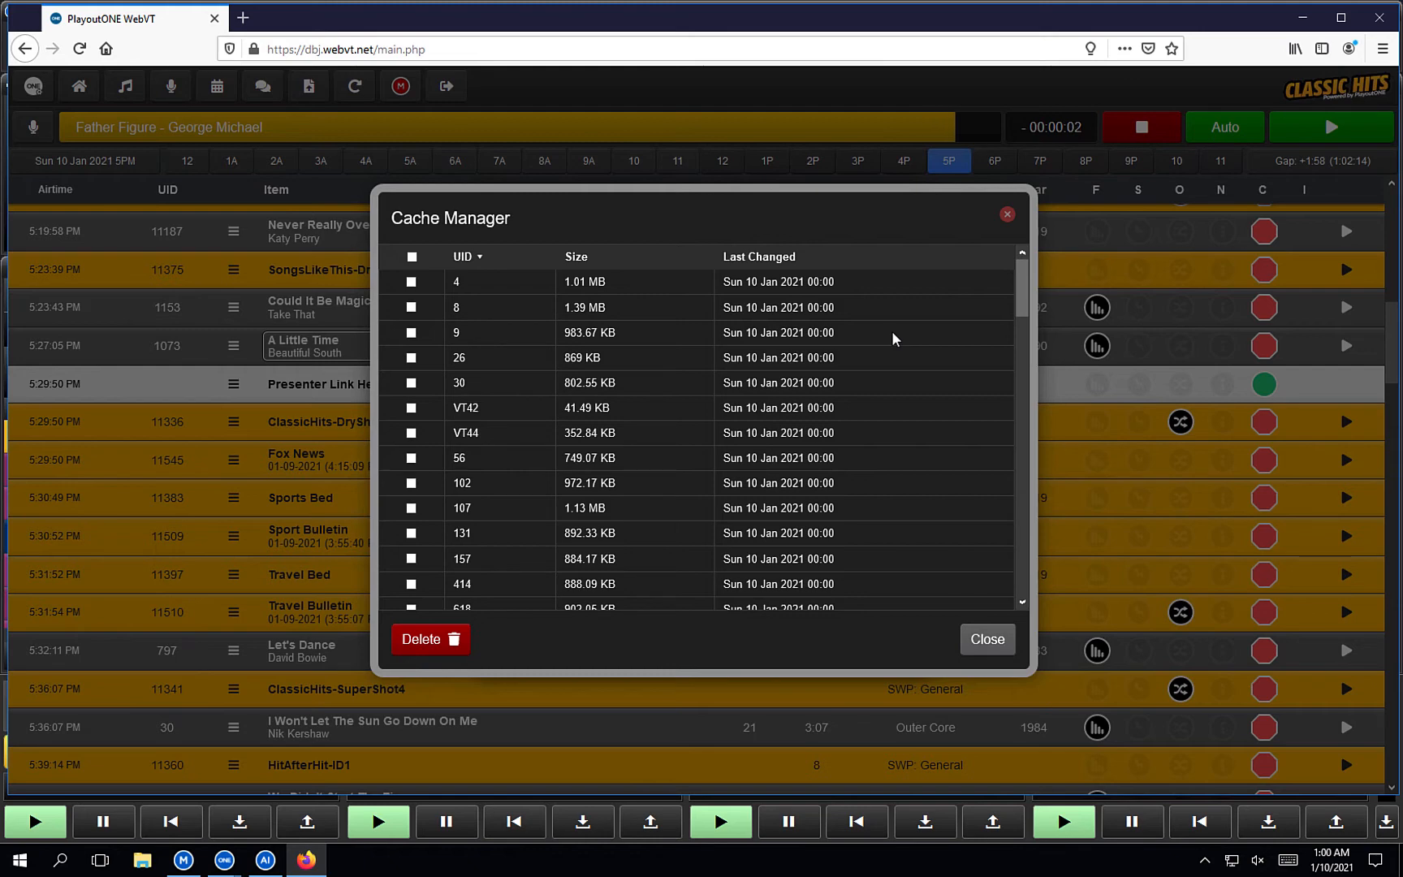
Scroll the cached items, select then deselect all, and close Cache Manager without deleting anything.
scroll(892, 333, "down", 3)
scroll(891, 330, "down", 20)
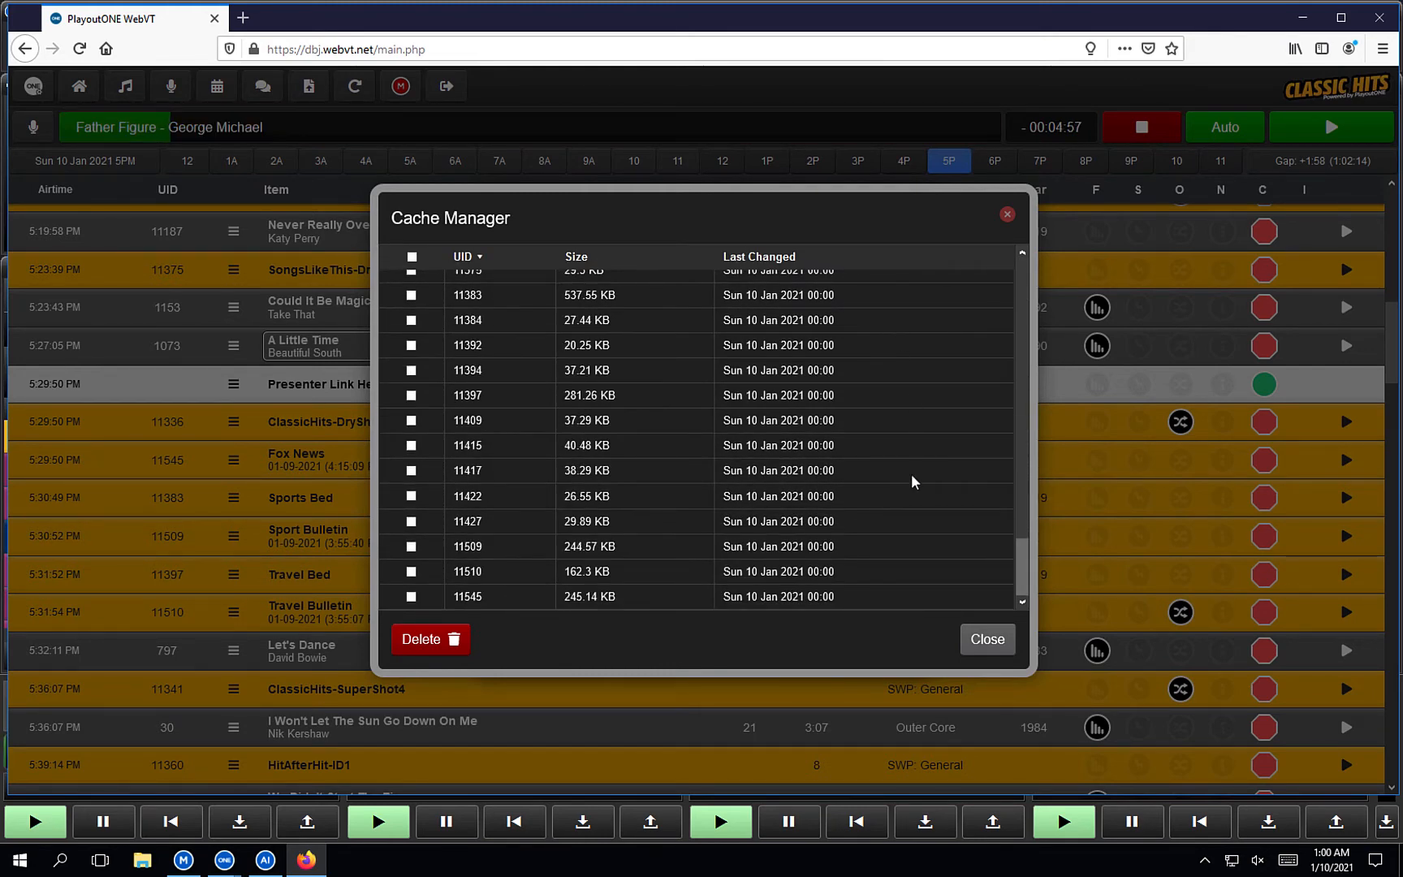
scroll(921, 564, "up", 20)
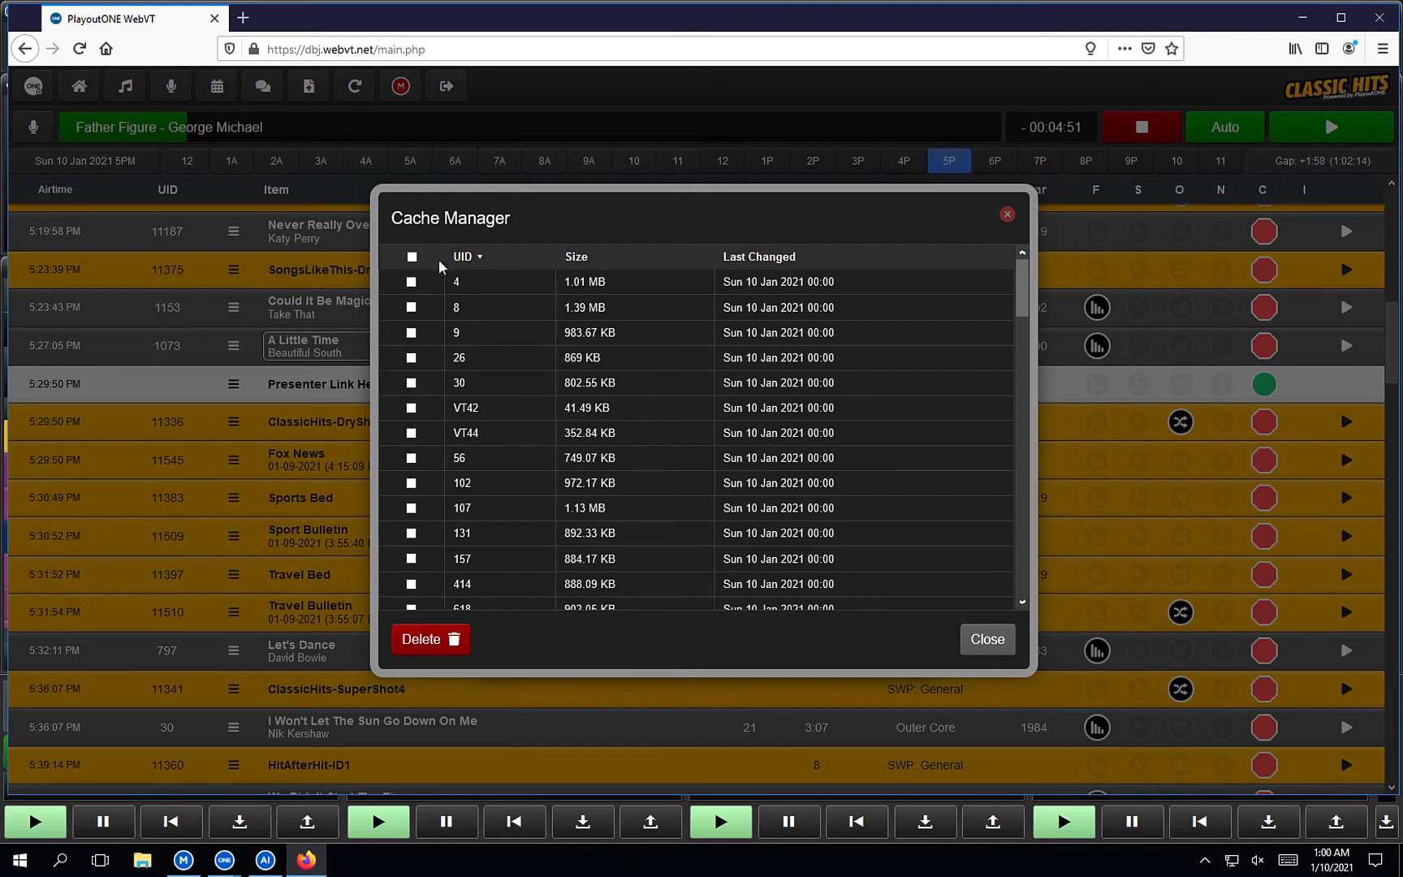
left_click(412, 257)
left_click(412, 256)
left_click(984, 641)
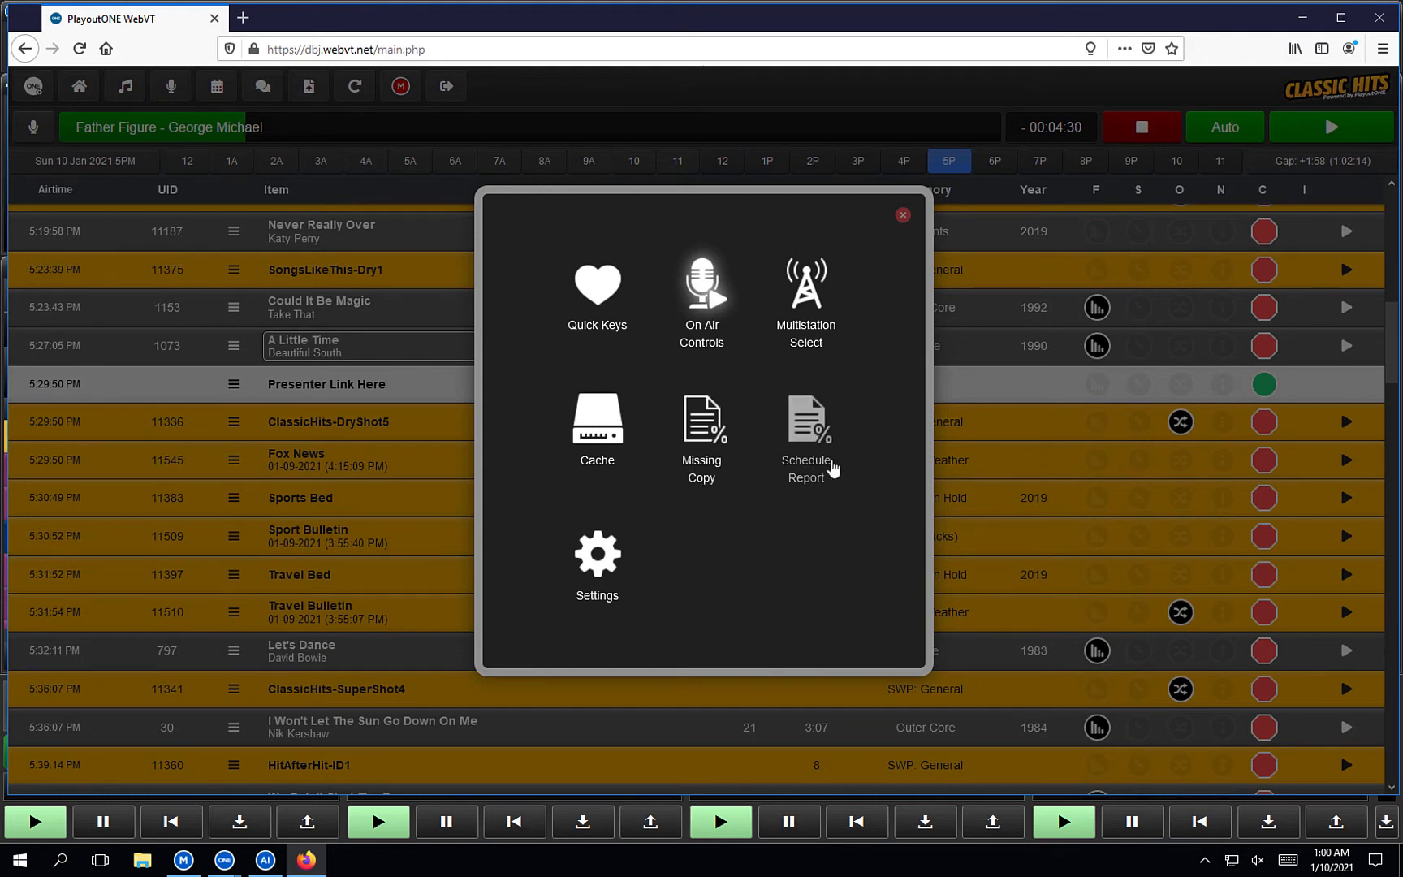
Generate the 10 Jan 2021 Missing Copy Report with Everything selected, then close its tab.
left_click(711, 430)
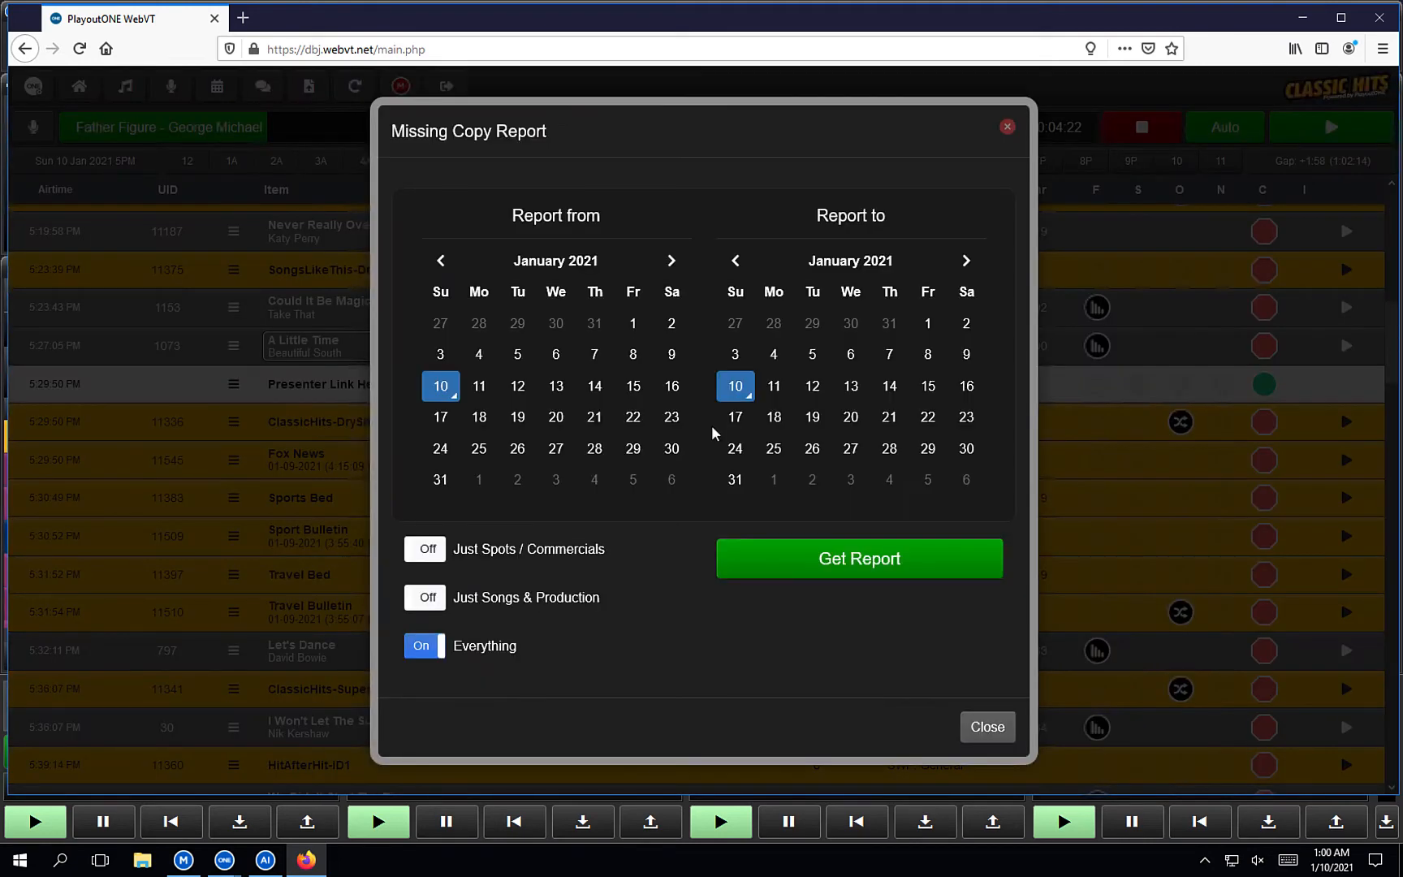
left_click(863, 573)
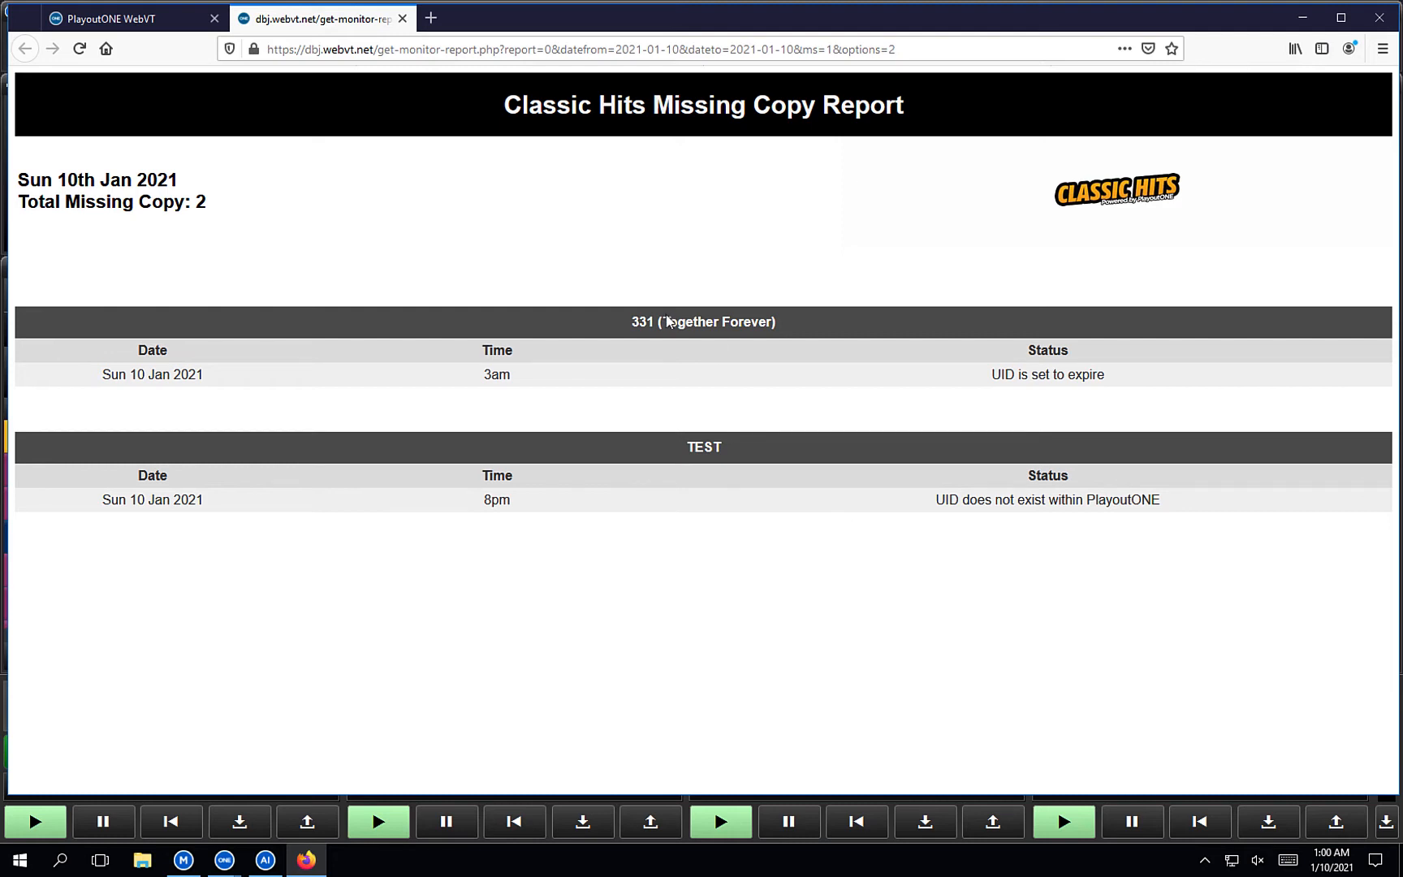
left_click(401, 18)
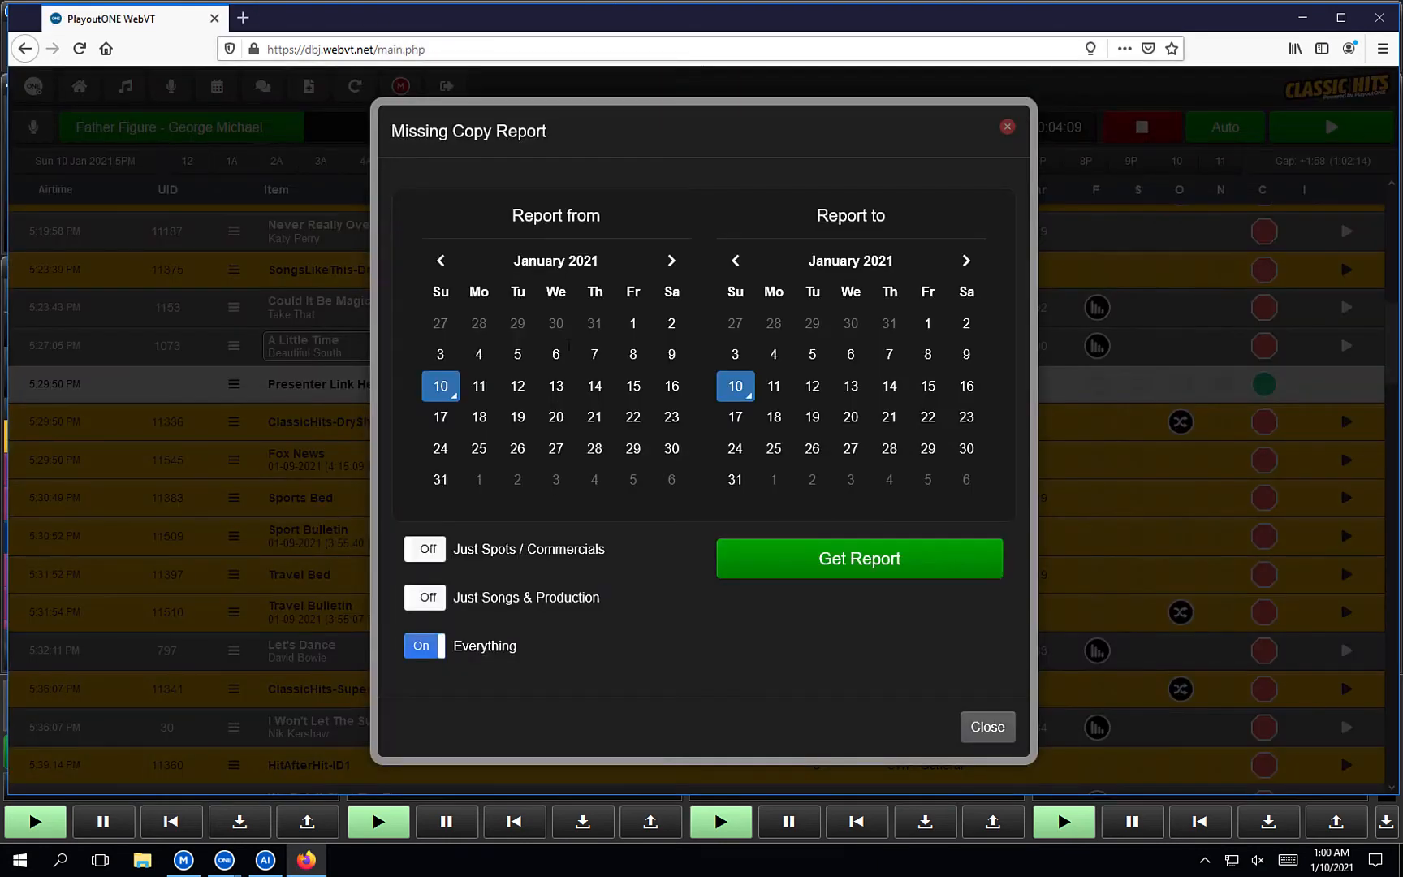
Generate and scroll through the 10 Jan 2021 Classic Hits Schedule Report, then close its tab and dialog.
left_click(1008, 128)
left_click(811, 436)
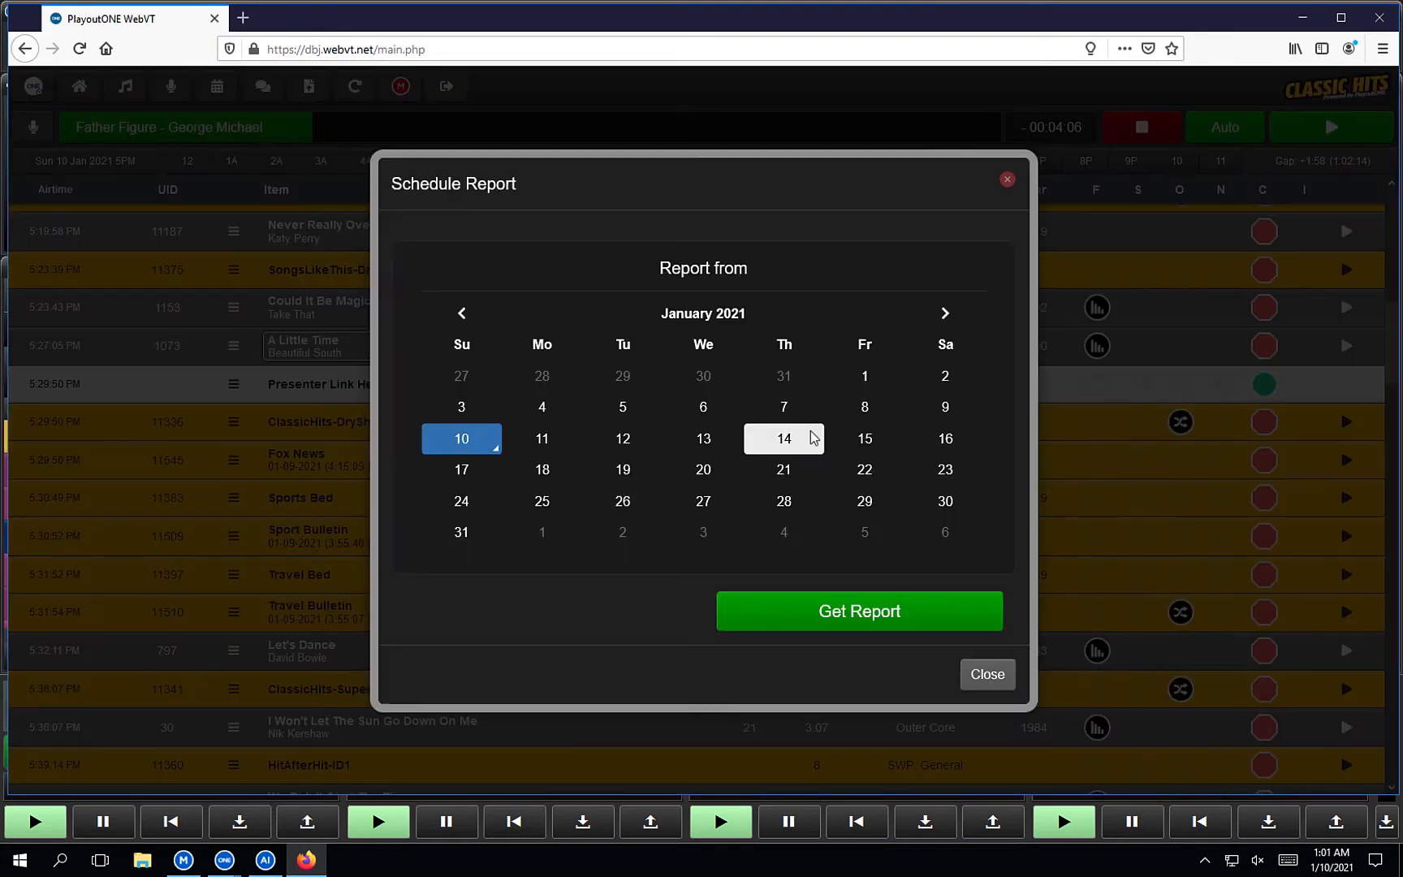
left_click(825, 614)
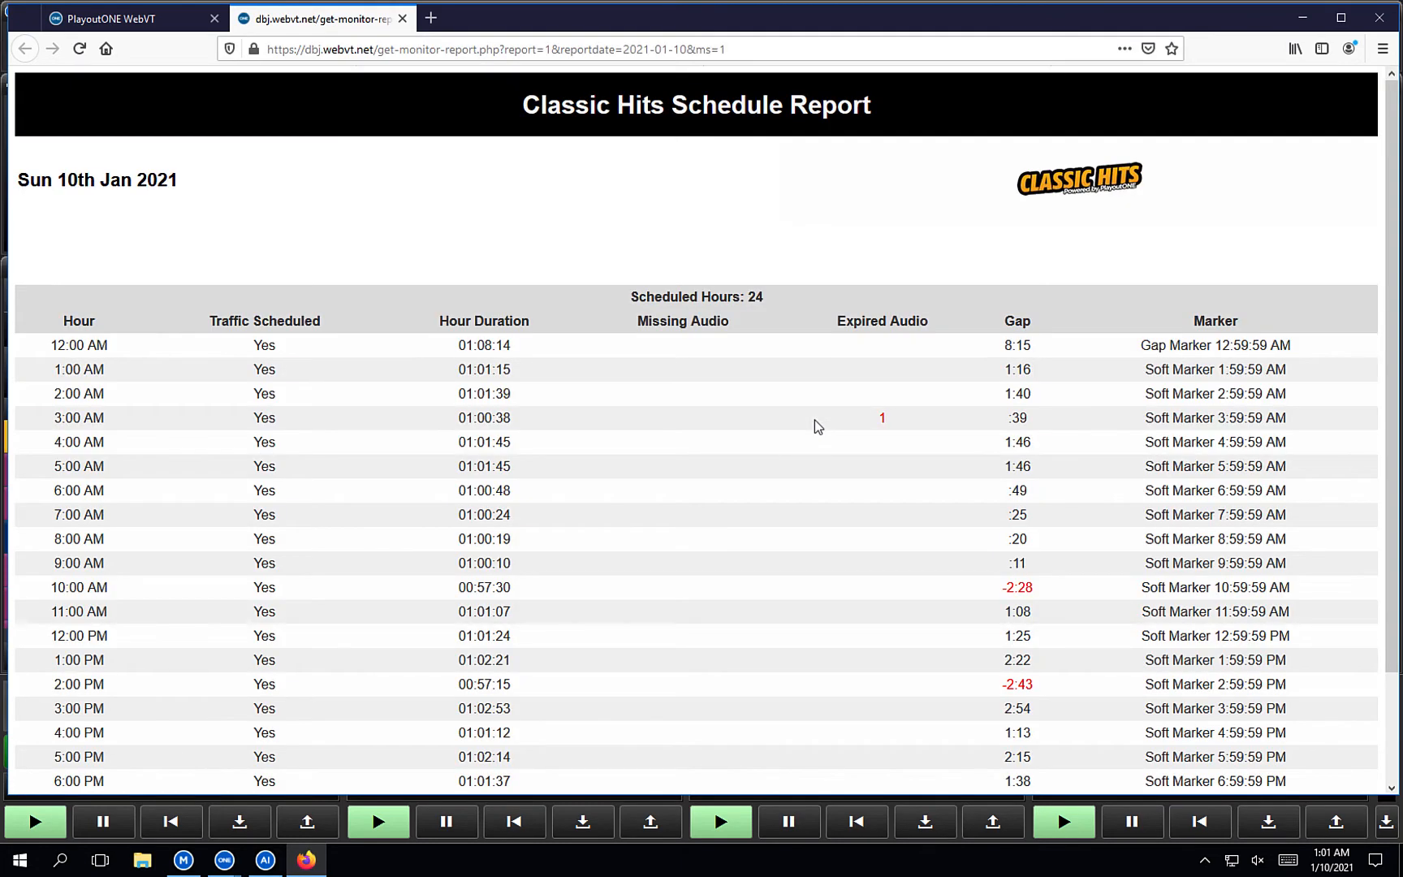
scroll(814, 420, "down", 2)
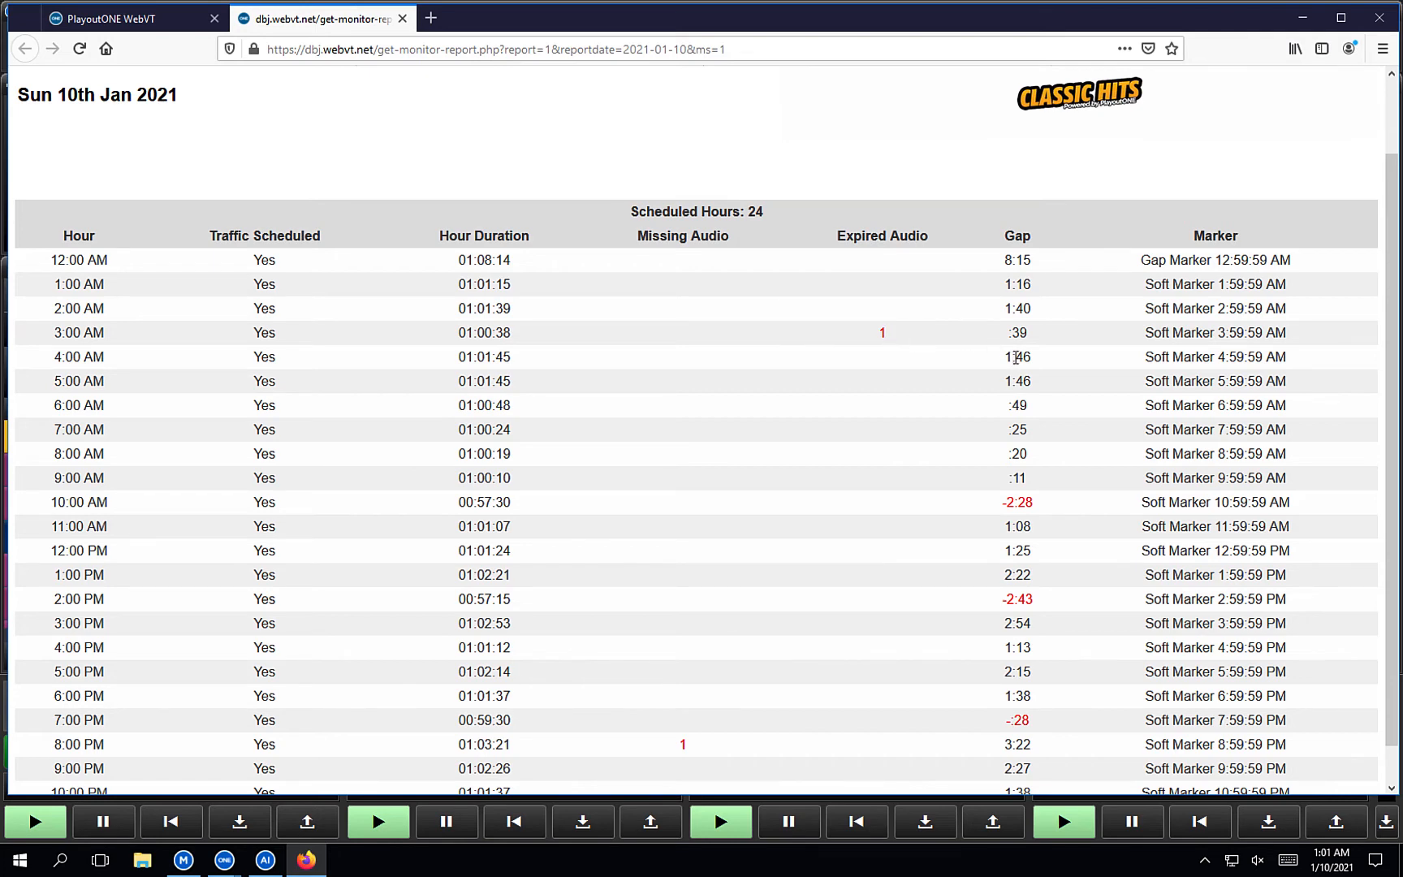
scroll(1016, 548, "down", 1)
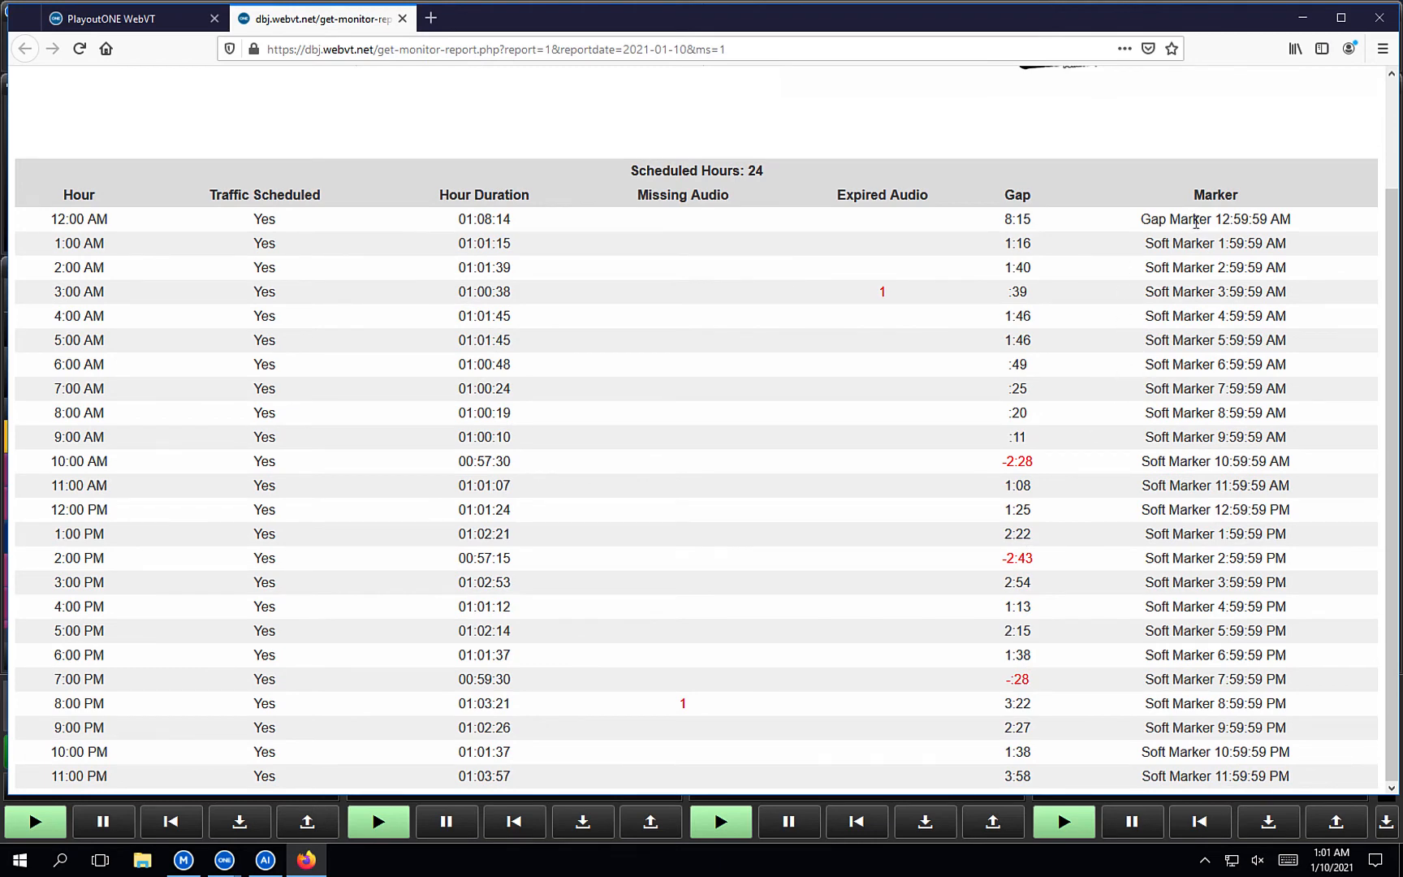
scroll(1186, 494, "up", 3)
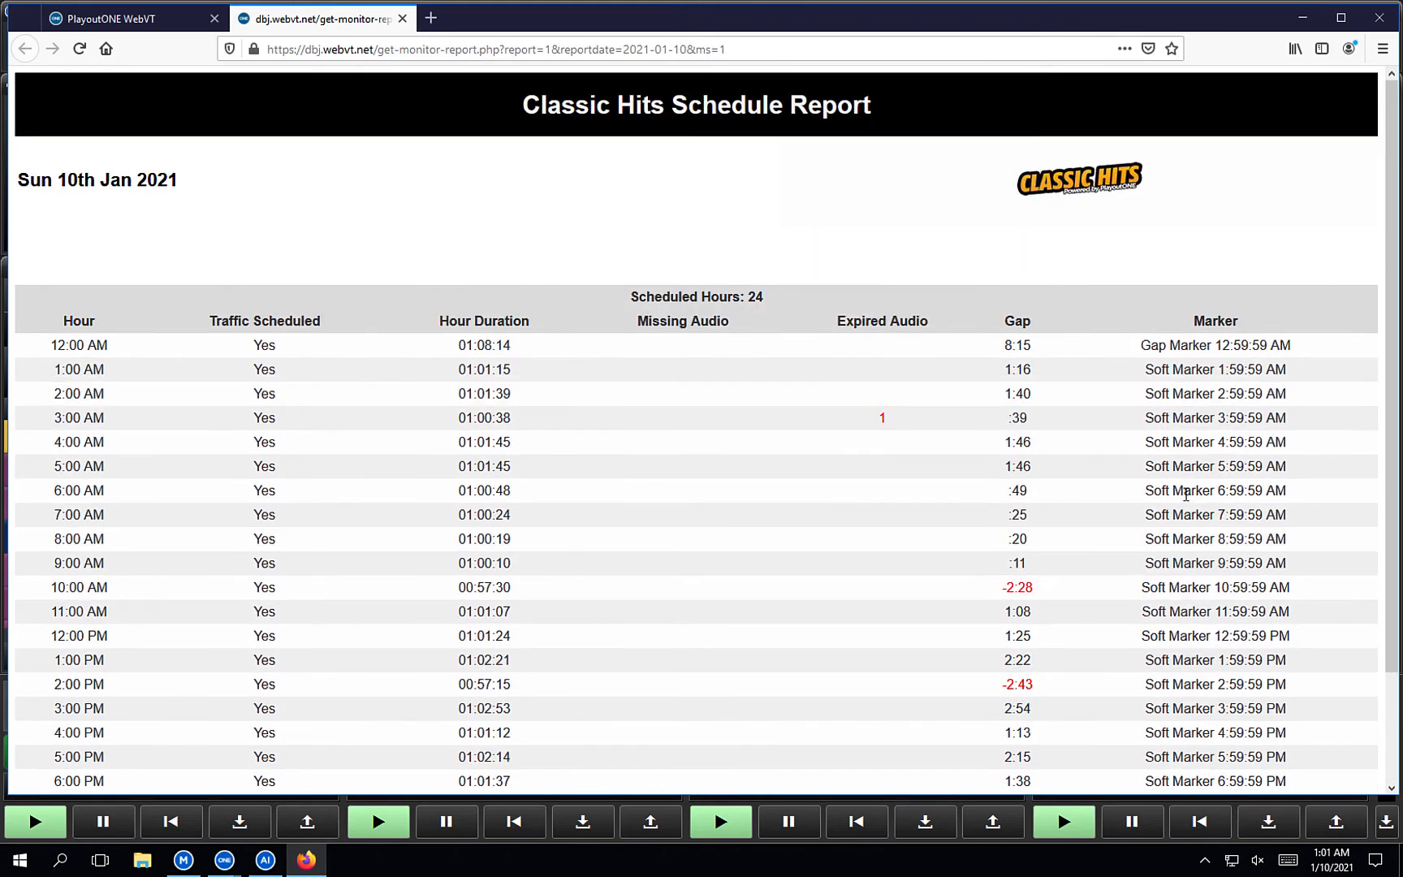
left_click(404, 20)
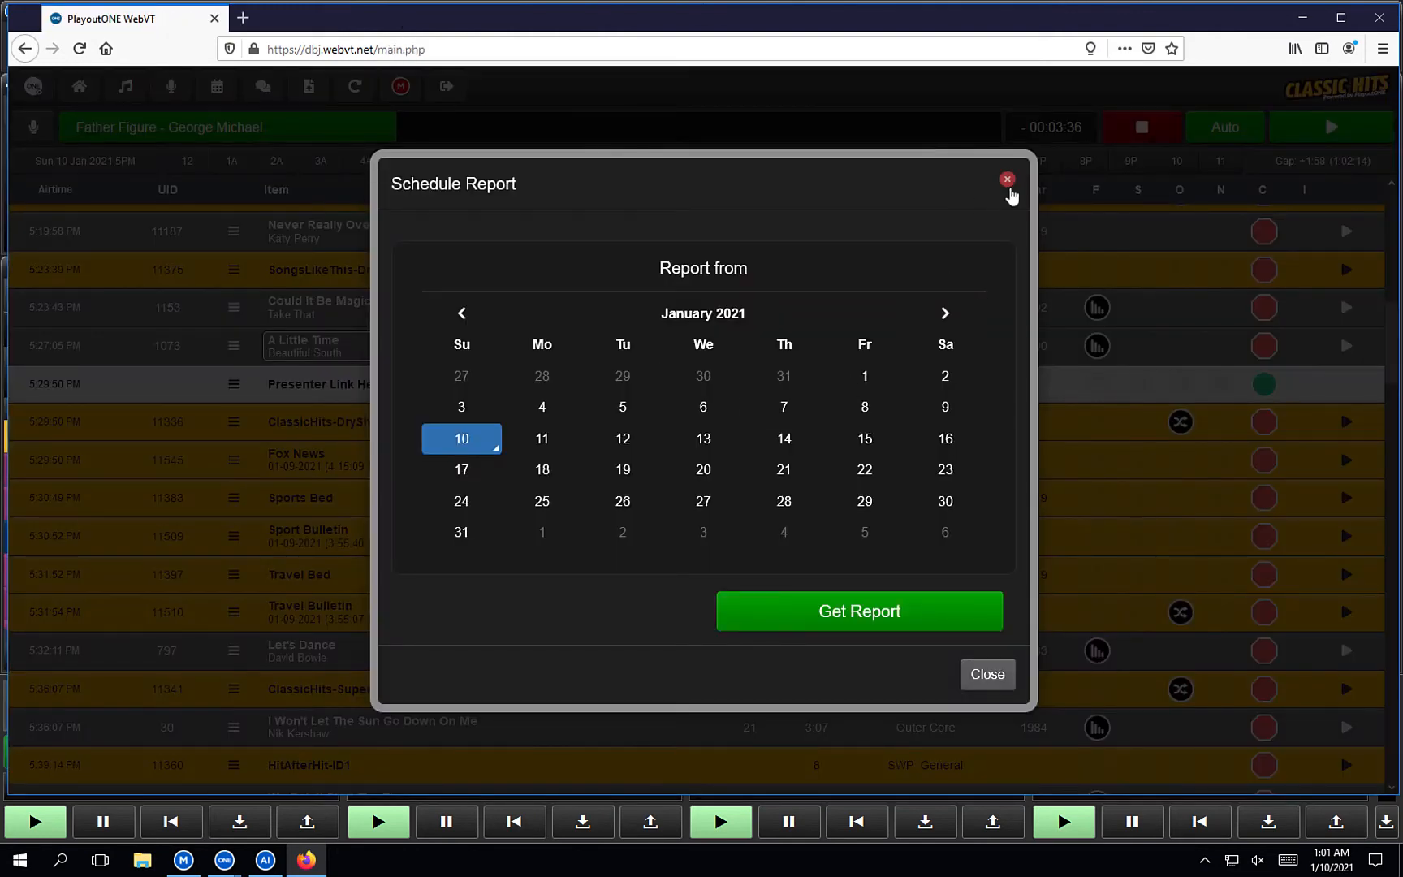
left_click(1007, 179)
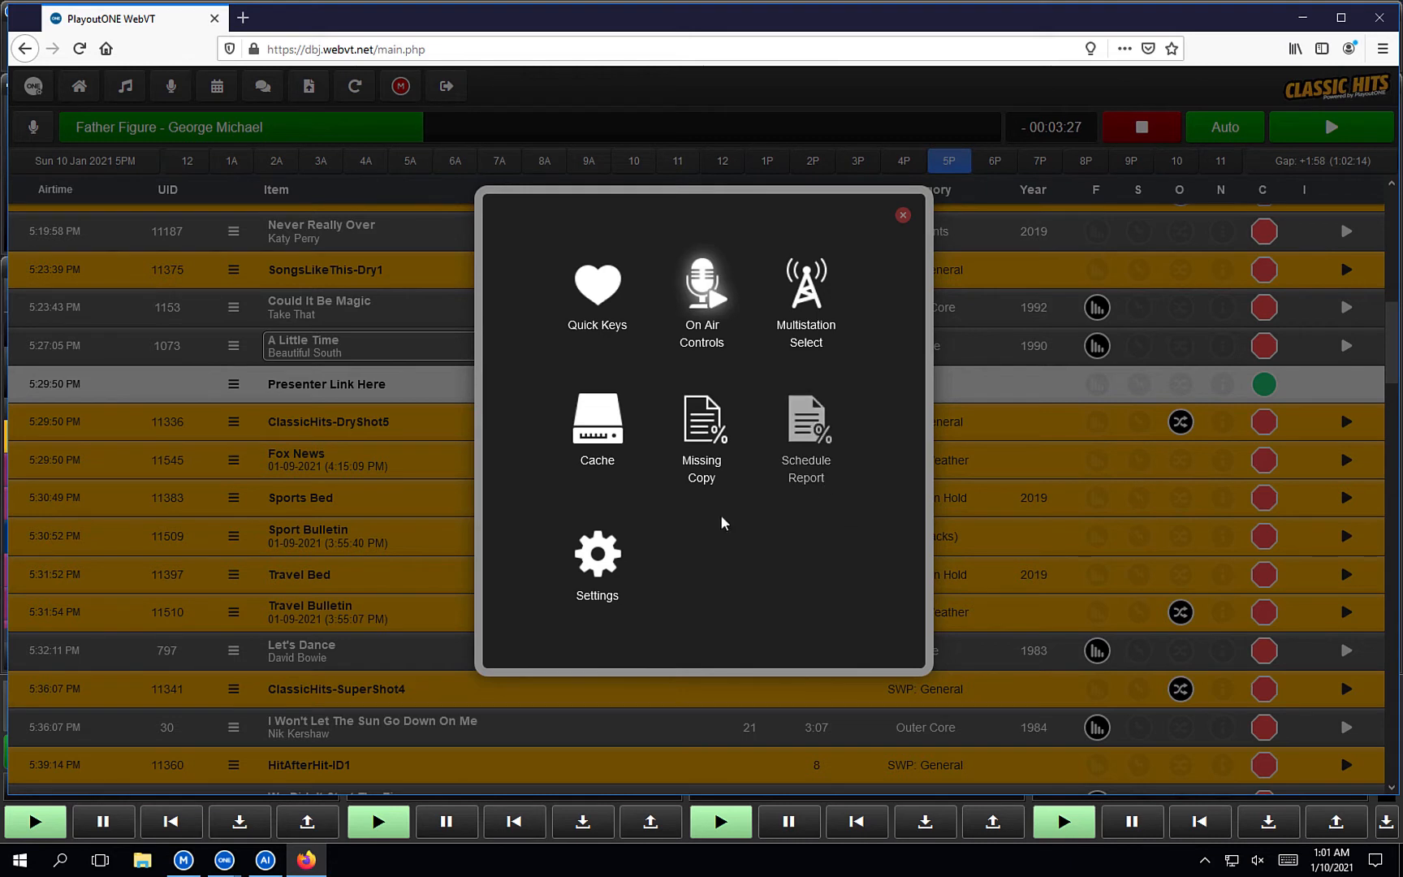
Review the General settings (stereo recording, tooltips, custom pre-roll), then show the Audio settings.
left_click(584, 553)
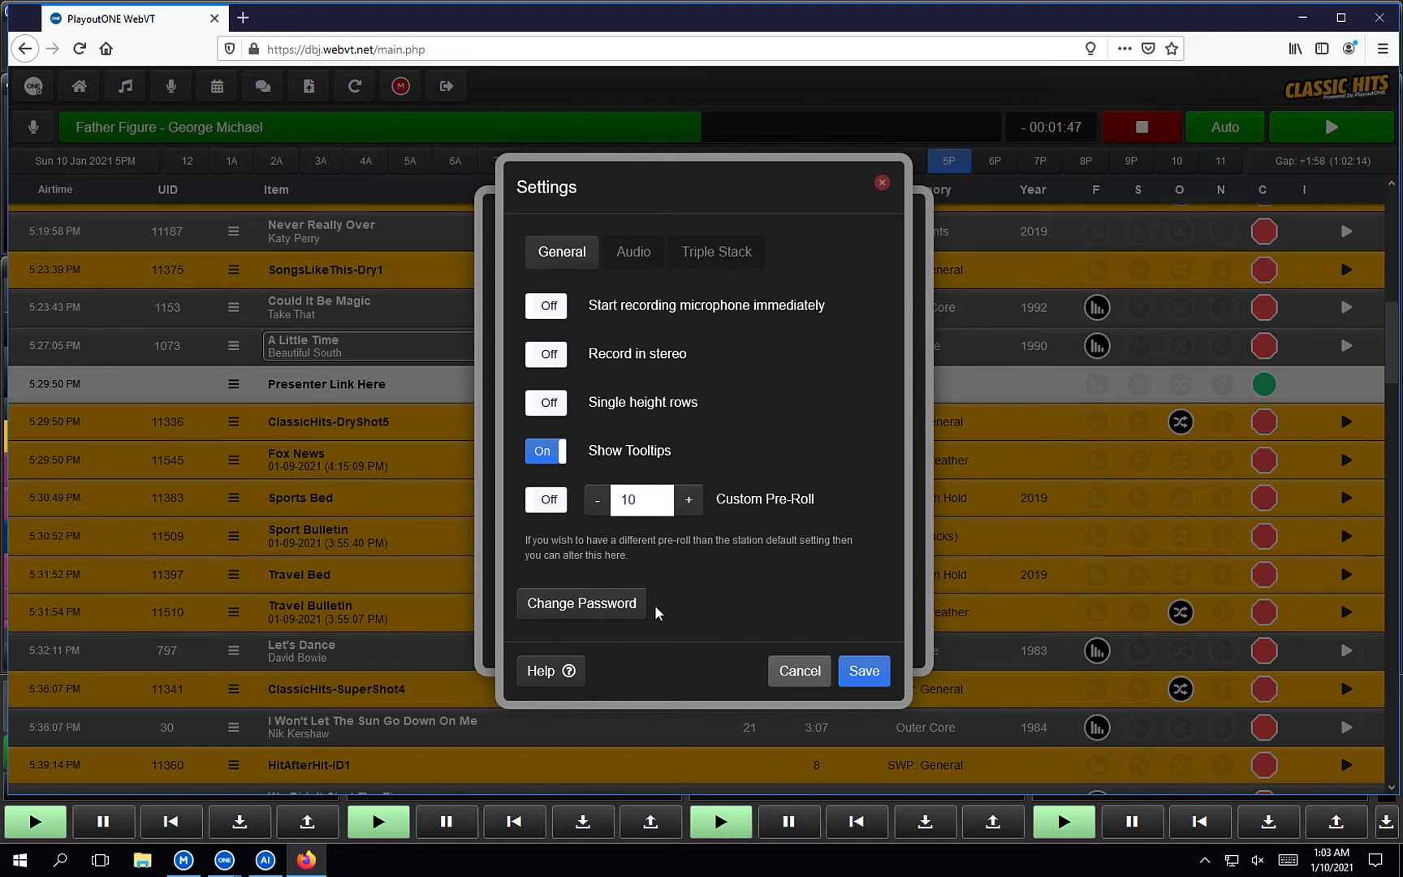
left_click(633, 251)
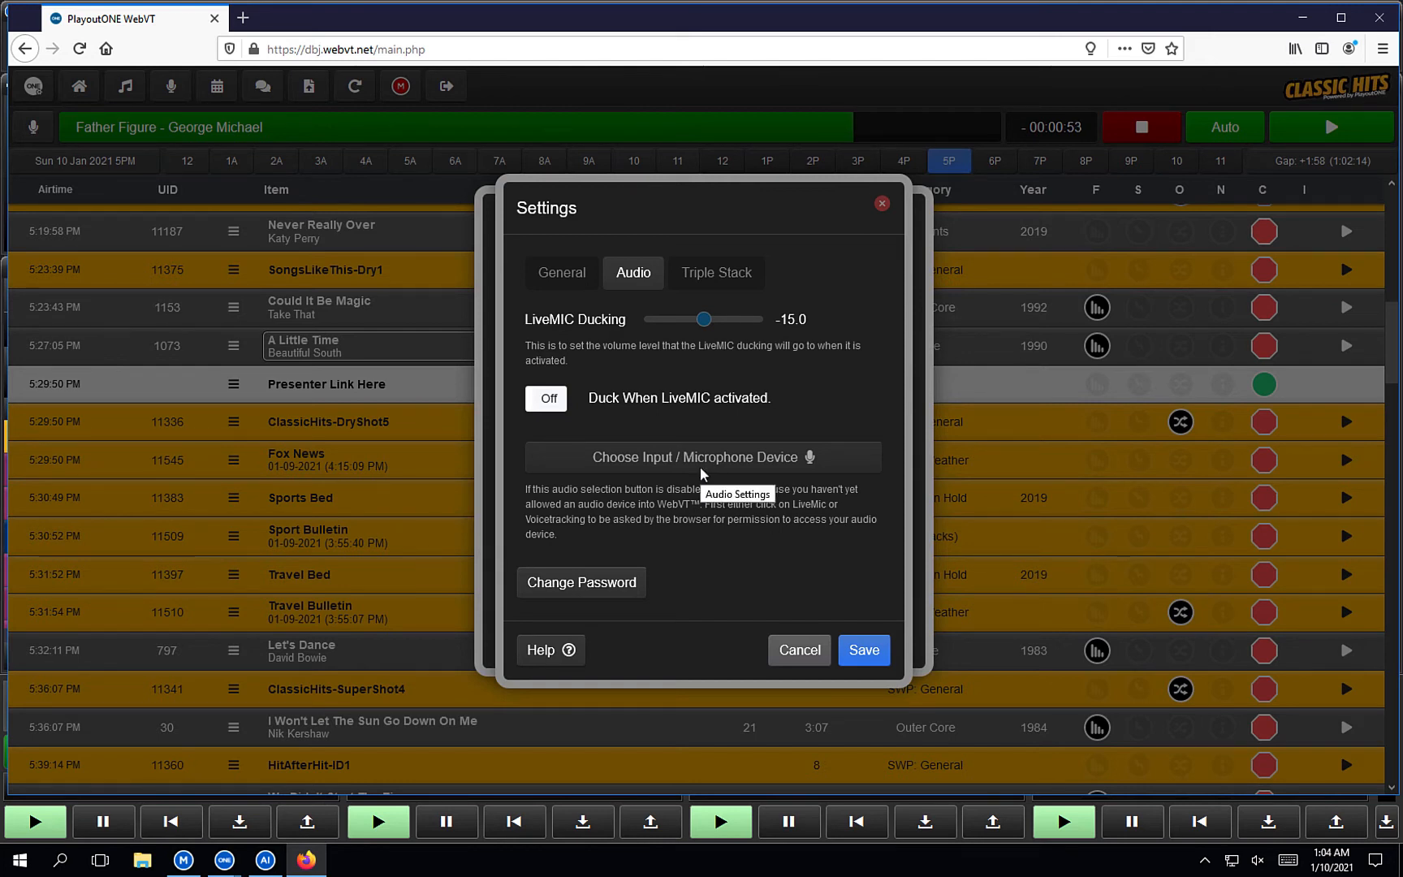
Check Triple Stack fade times, gain and duck levels, cancel Settings and close the tools menu.
left_click(710, 278)
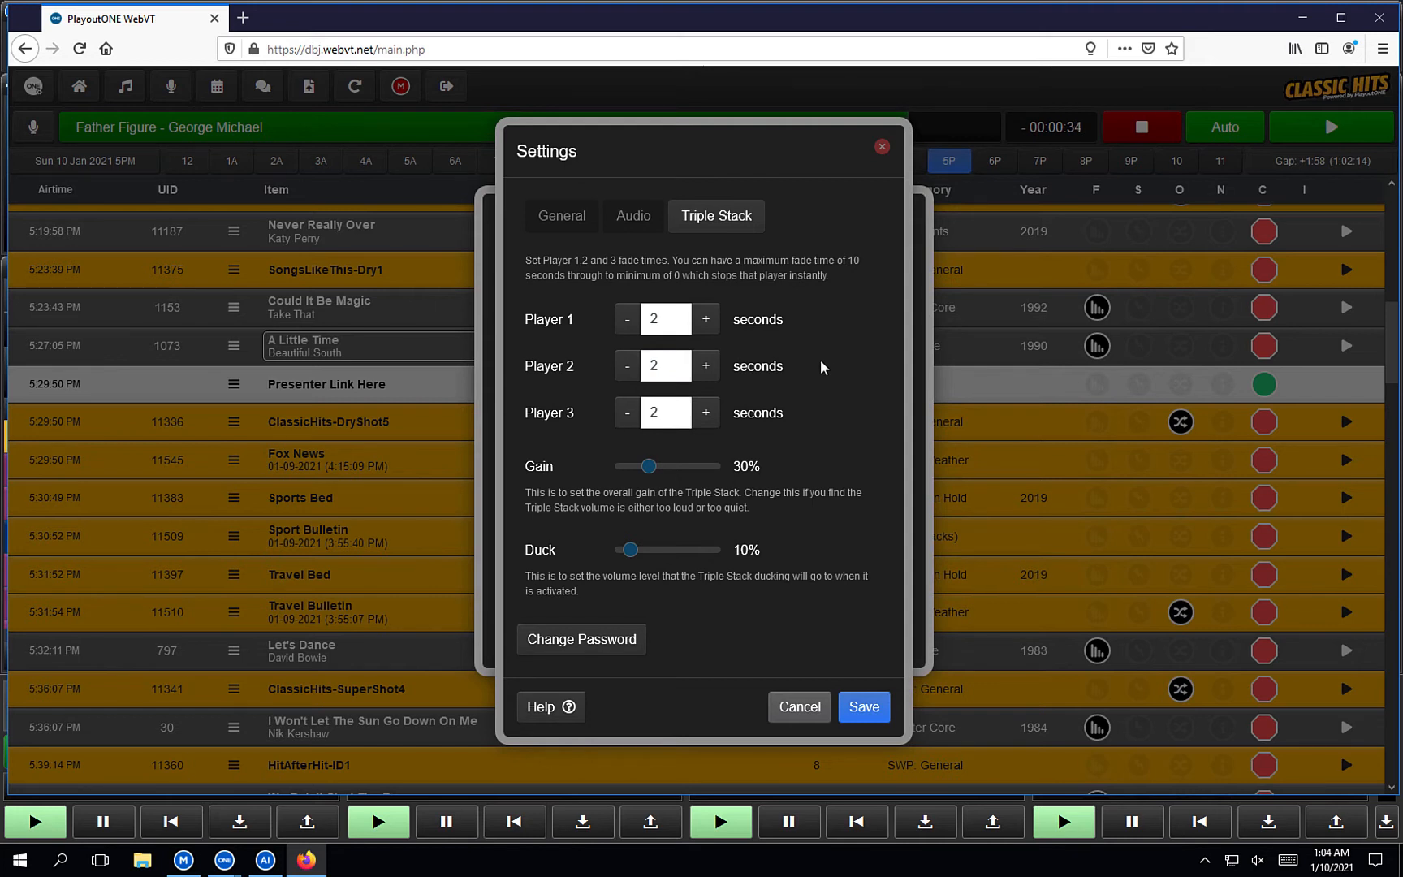
left_click(782, 708)
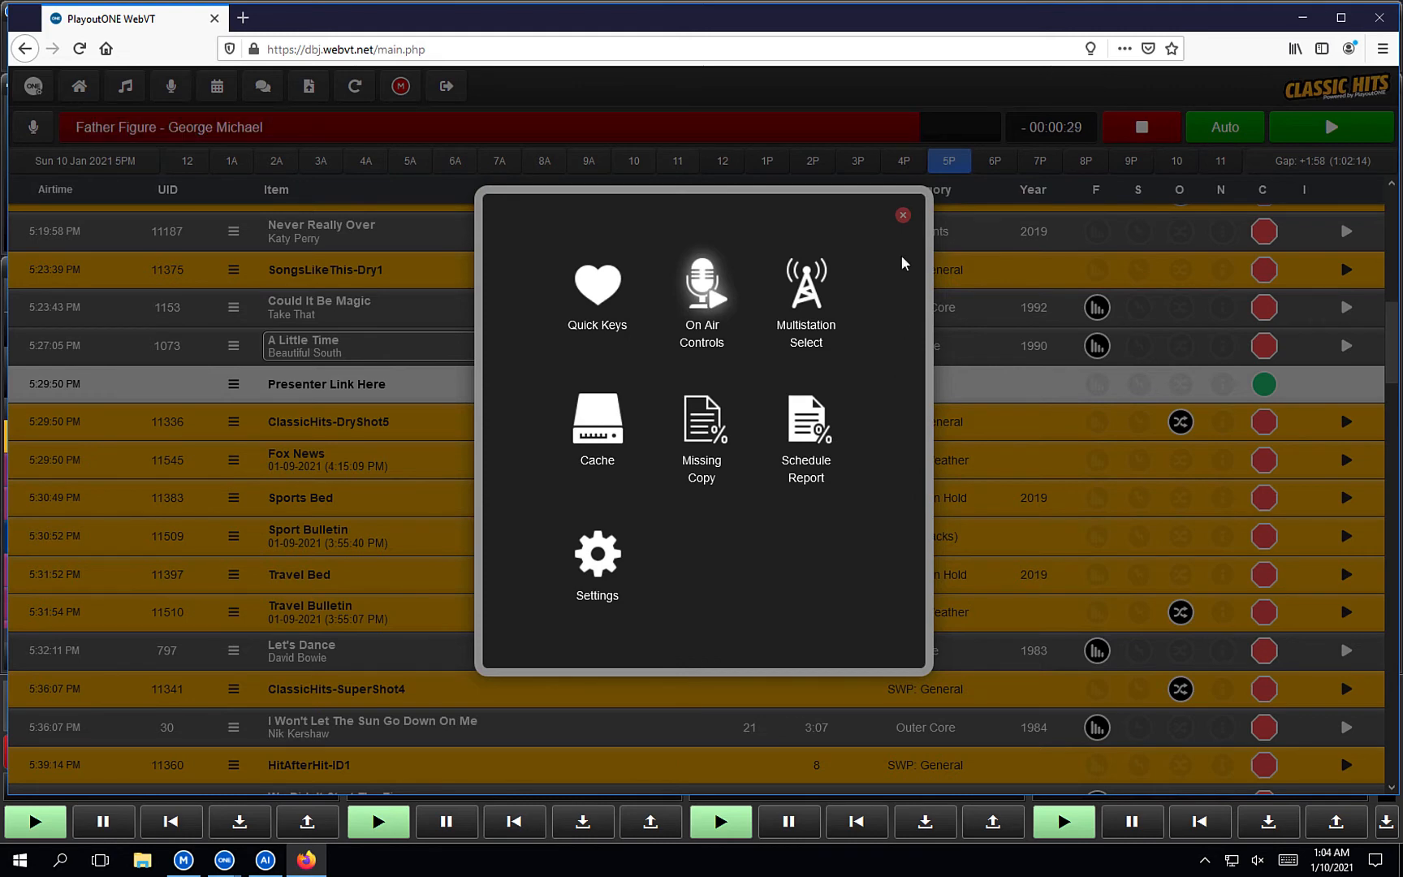
left_click(902, 217)
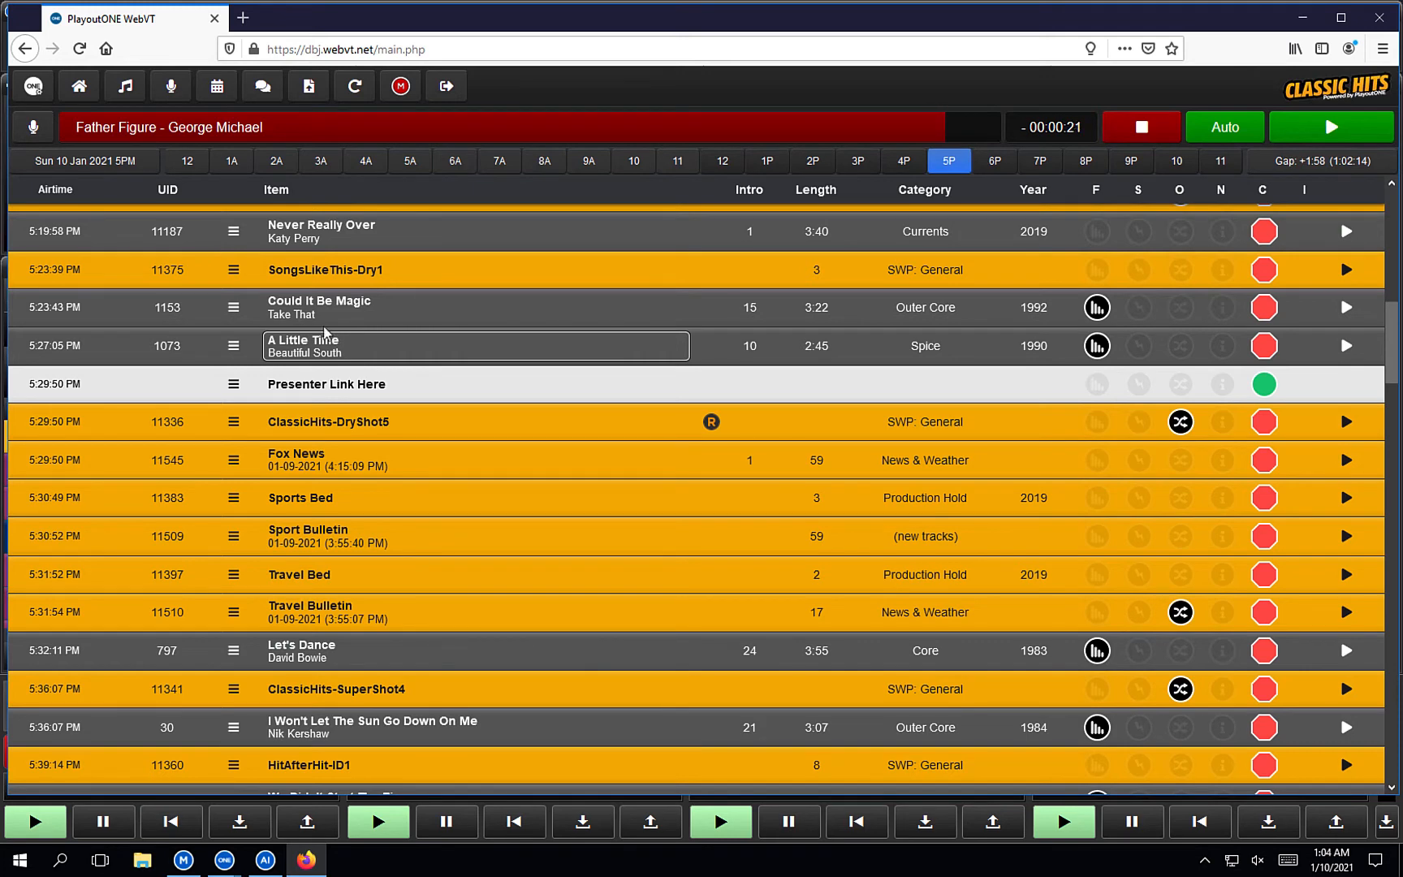
Return the log to the current hour and search the music library for 'ga ga'.
left_click(79, 90)
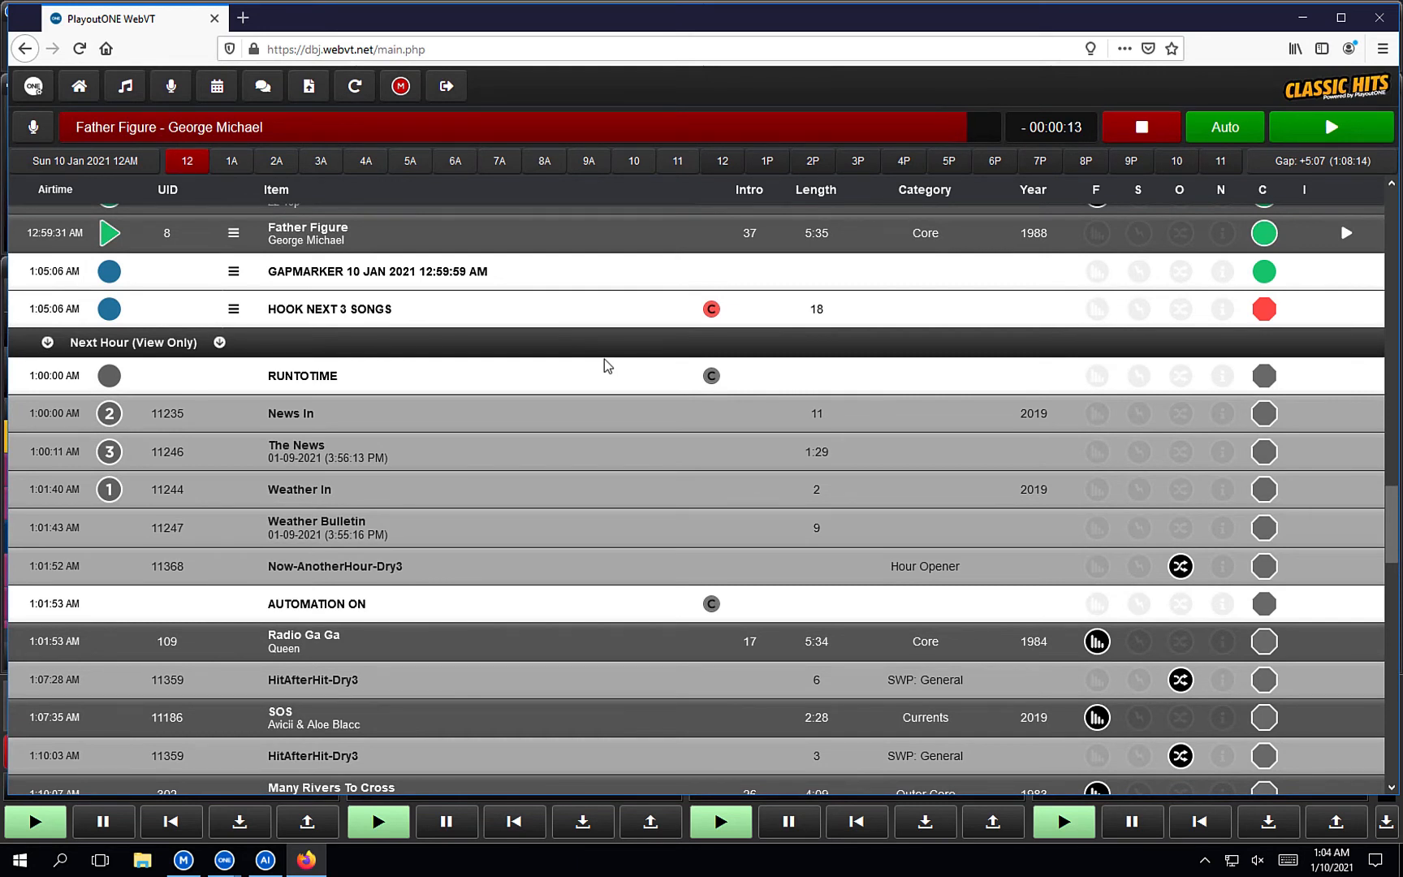
left_click(126, 86)
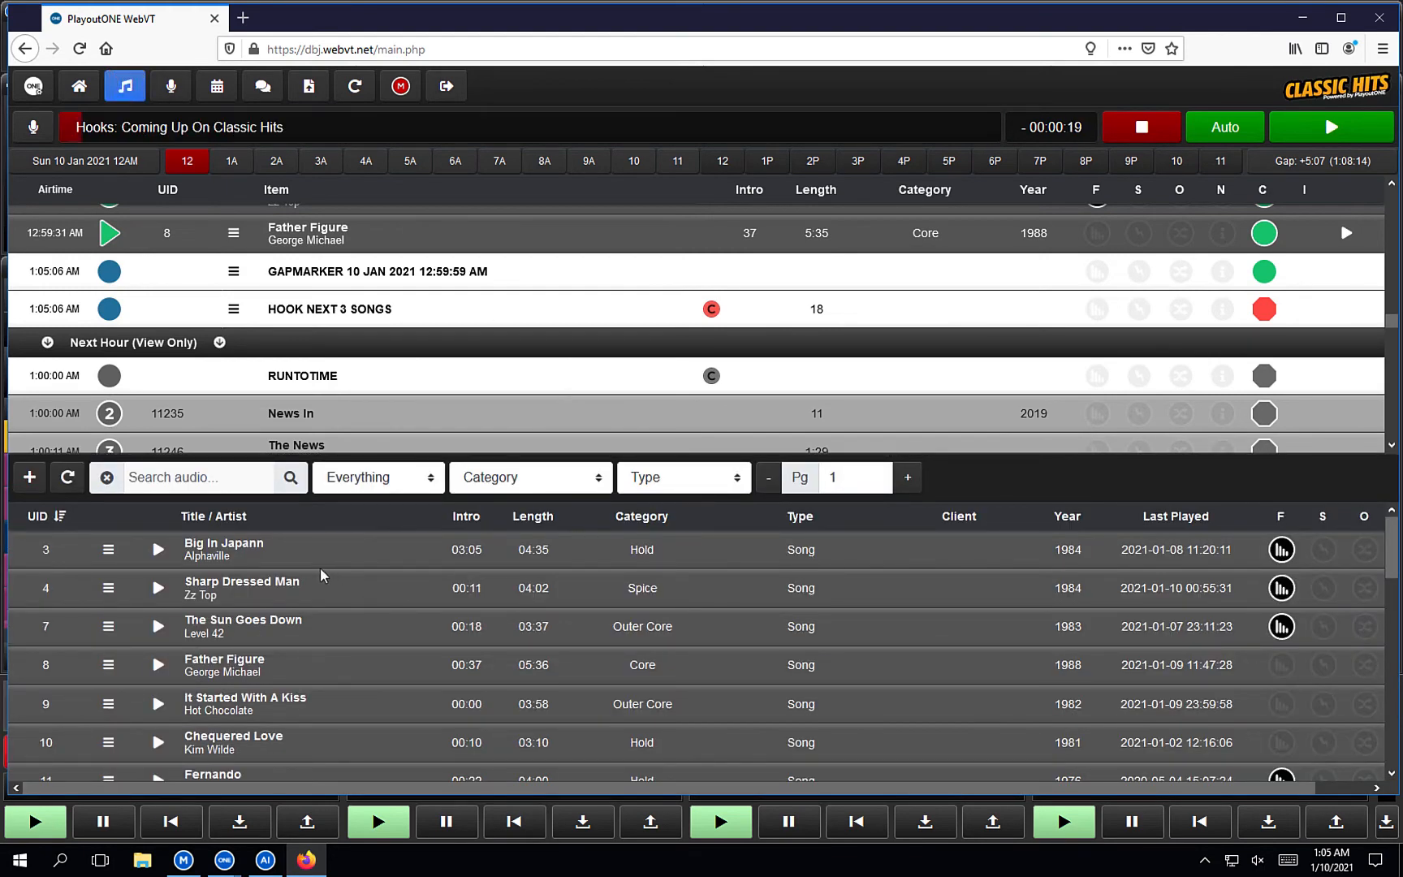
left_click(252, 482)
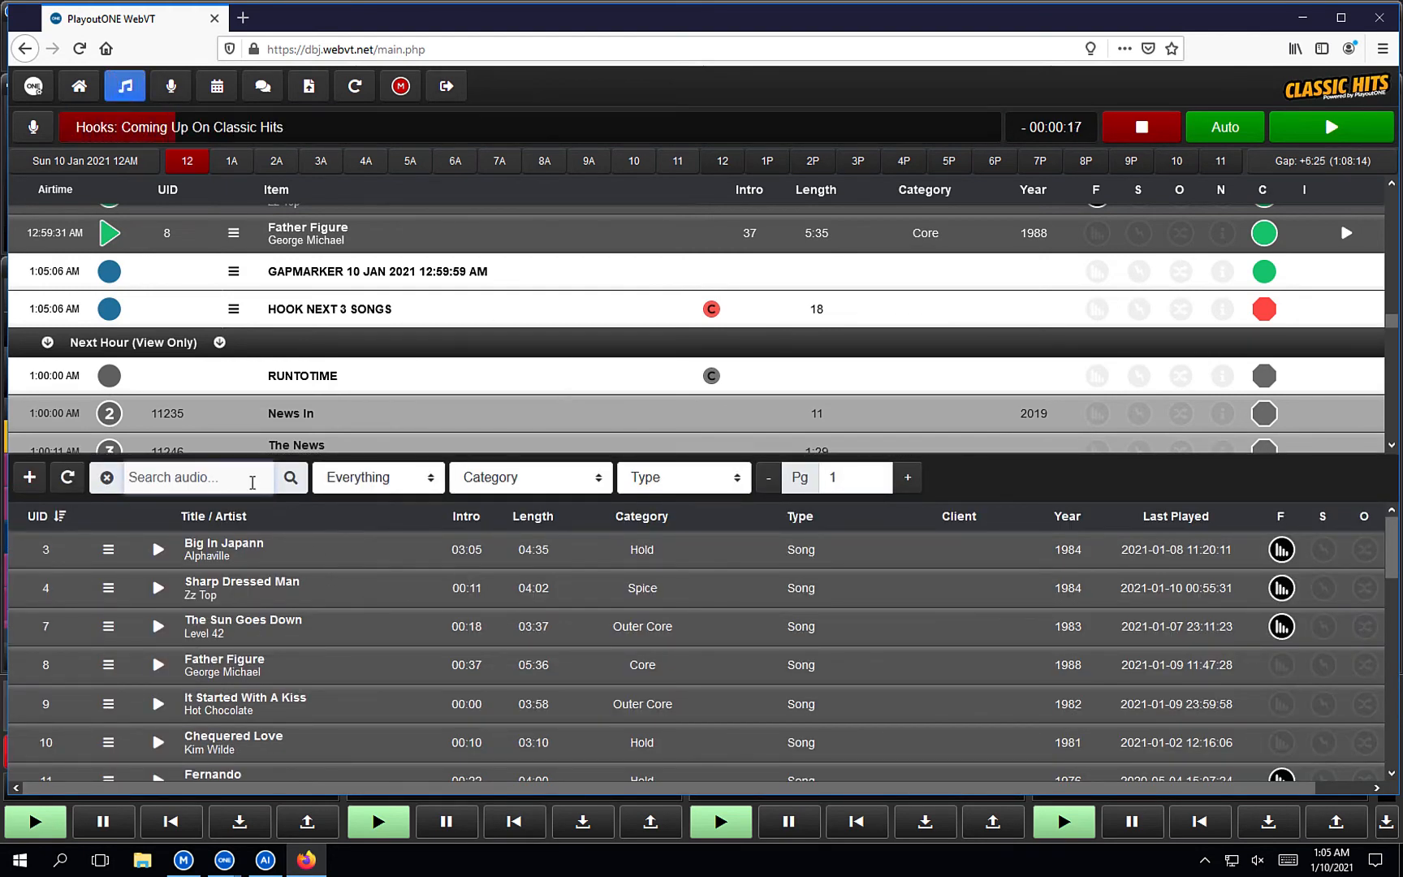
type("ga ga")
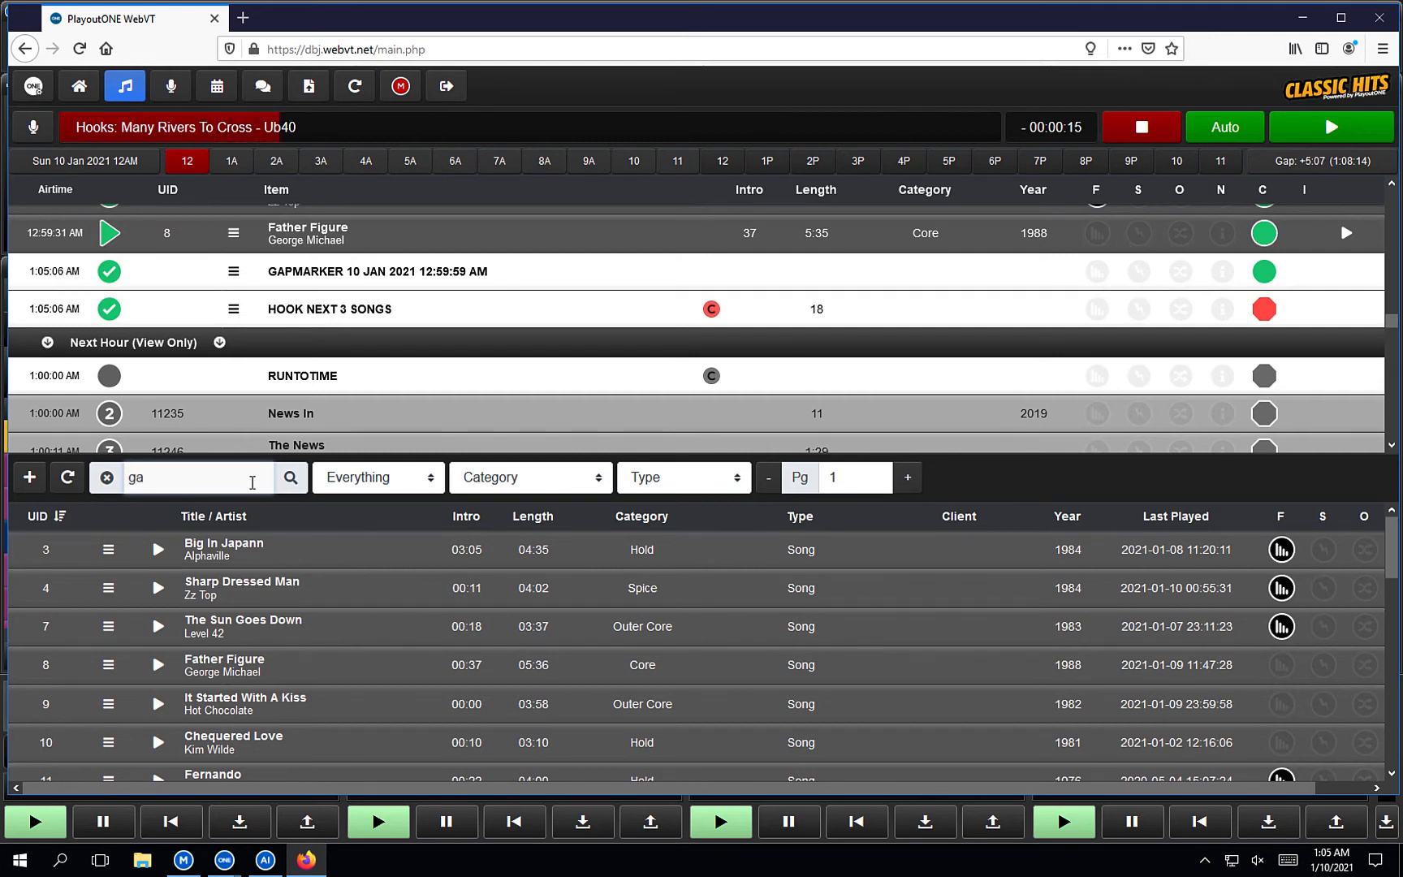
left_click(290, 479)
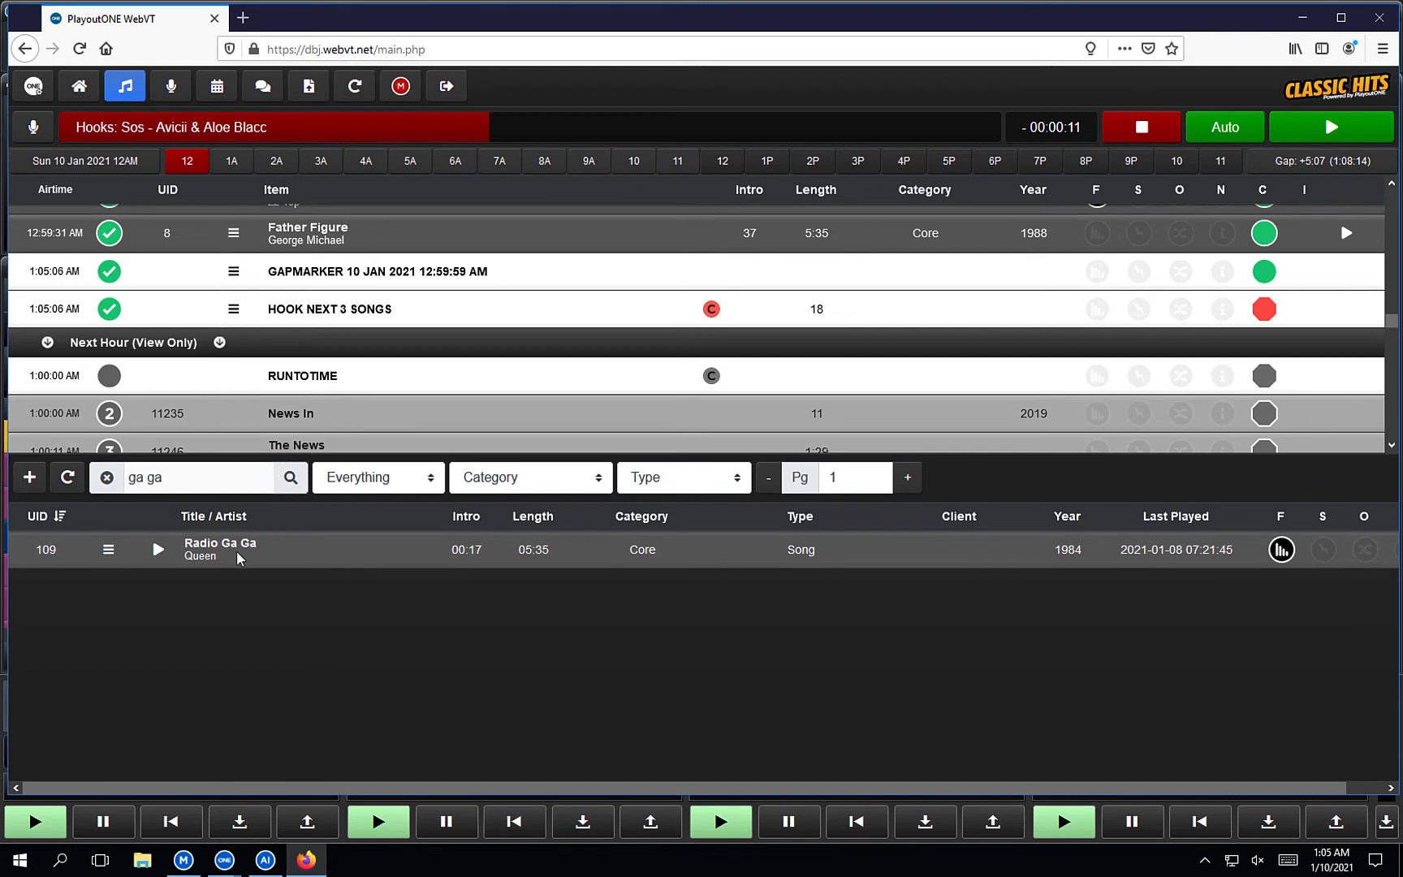
Change the library search to 'lady', briefly preview Stupid Love, and bring up its options.
left_click(187, 479)
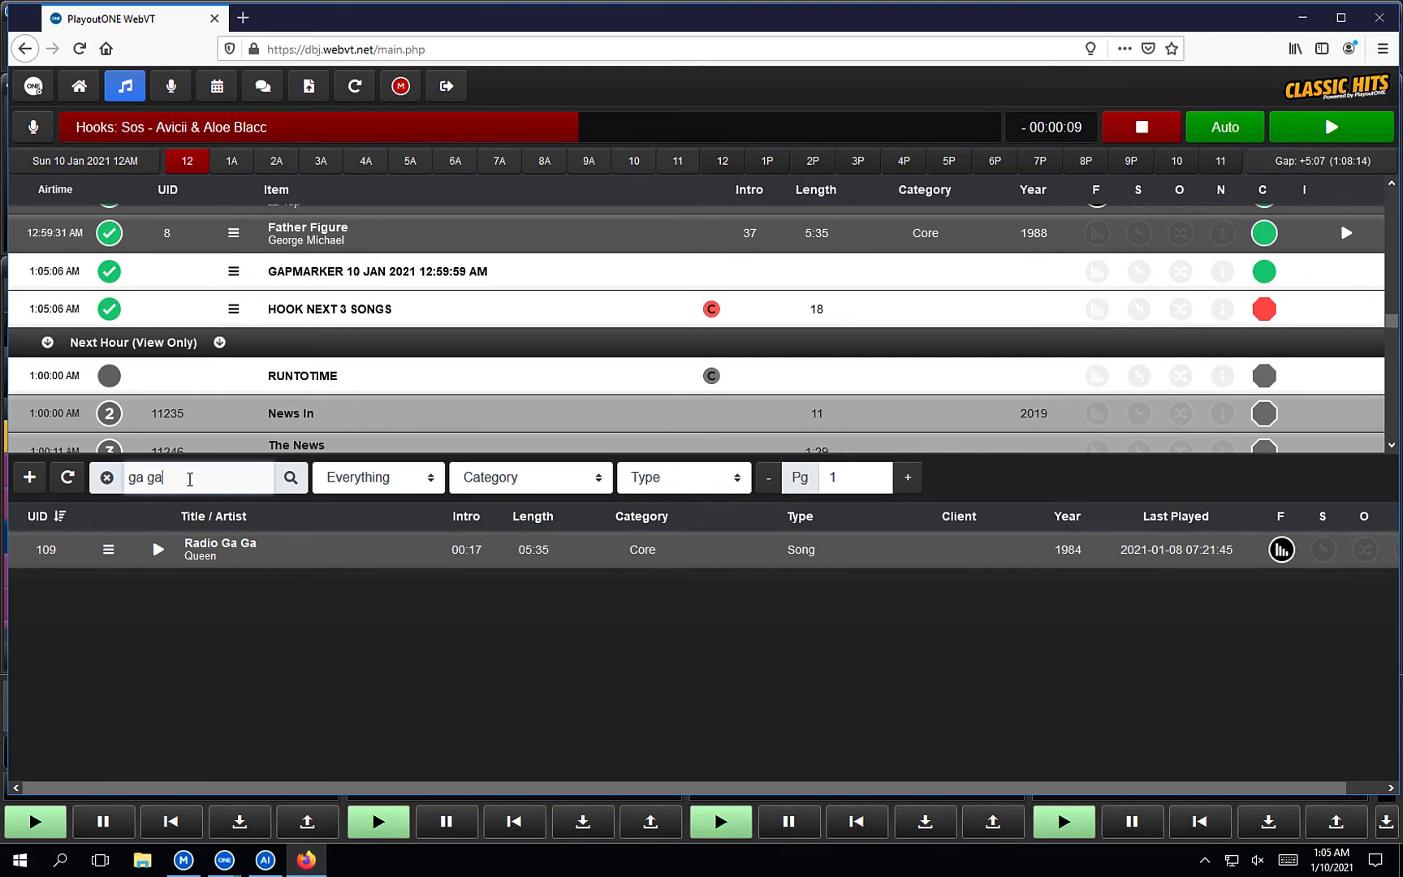
key("BackSpace")
key("BackSpace")
key("BackSpace")
key("BackSpace")
key("BackSpace")
type("lady")
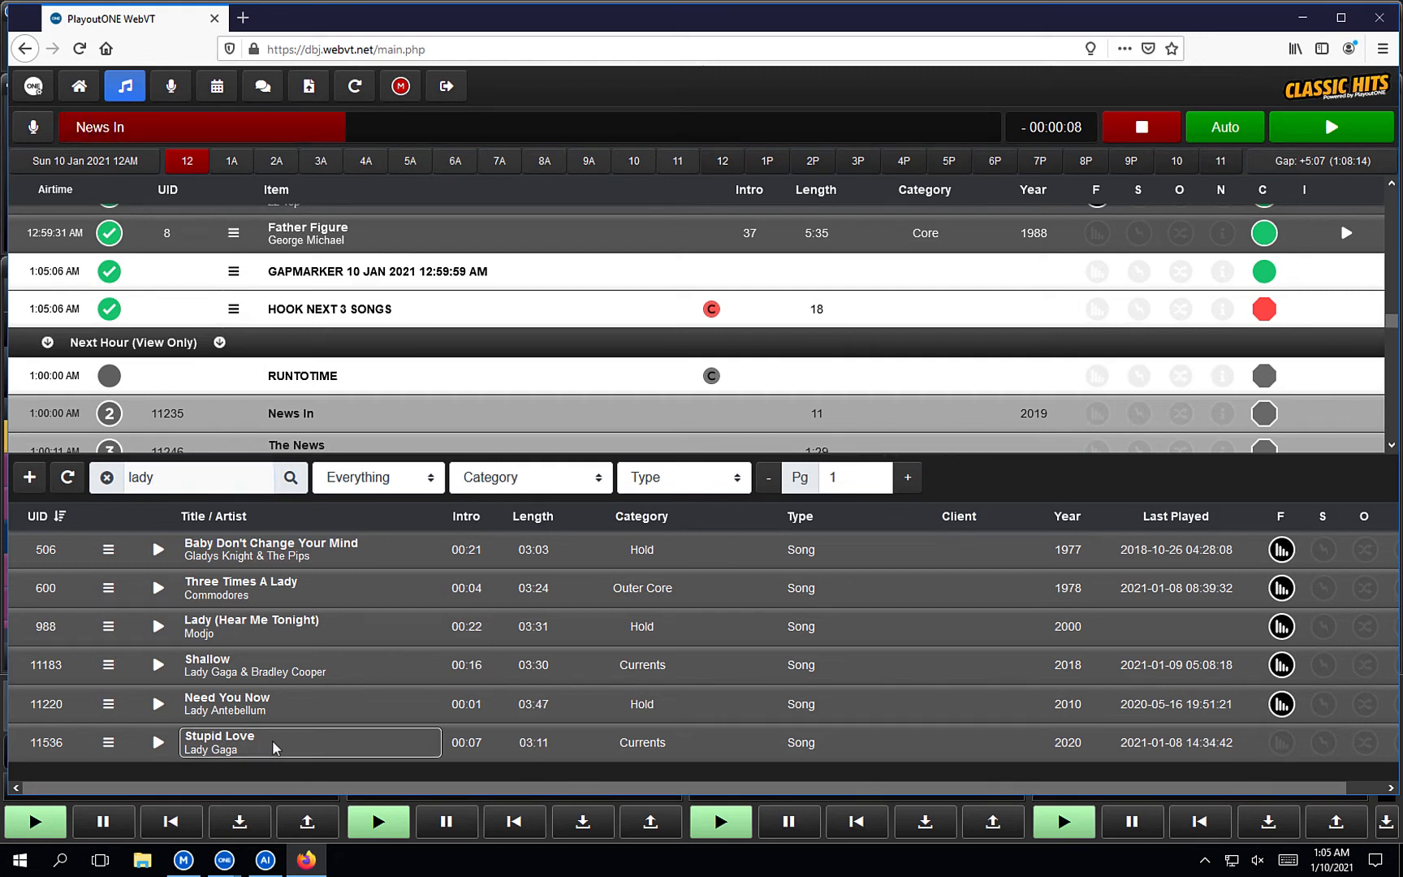
left_click(159, 742)
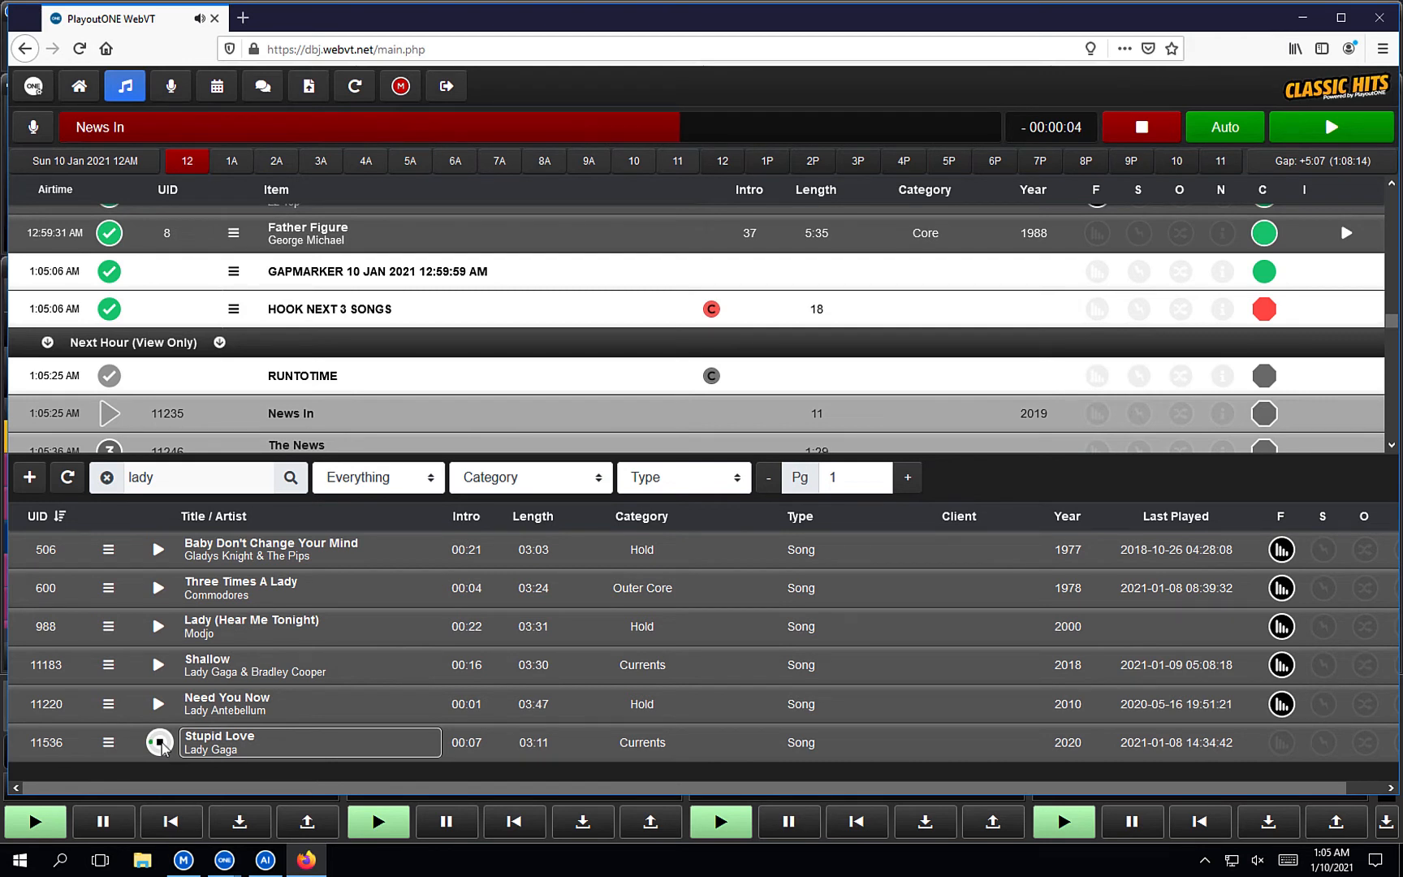
left_click(159, 741)
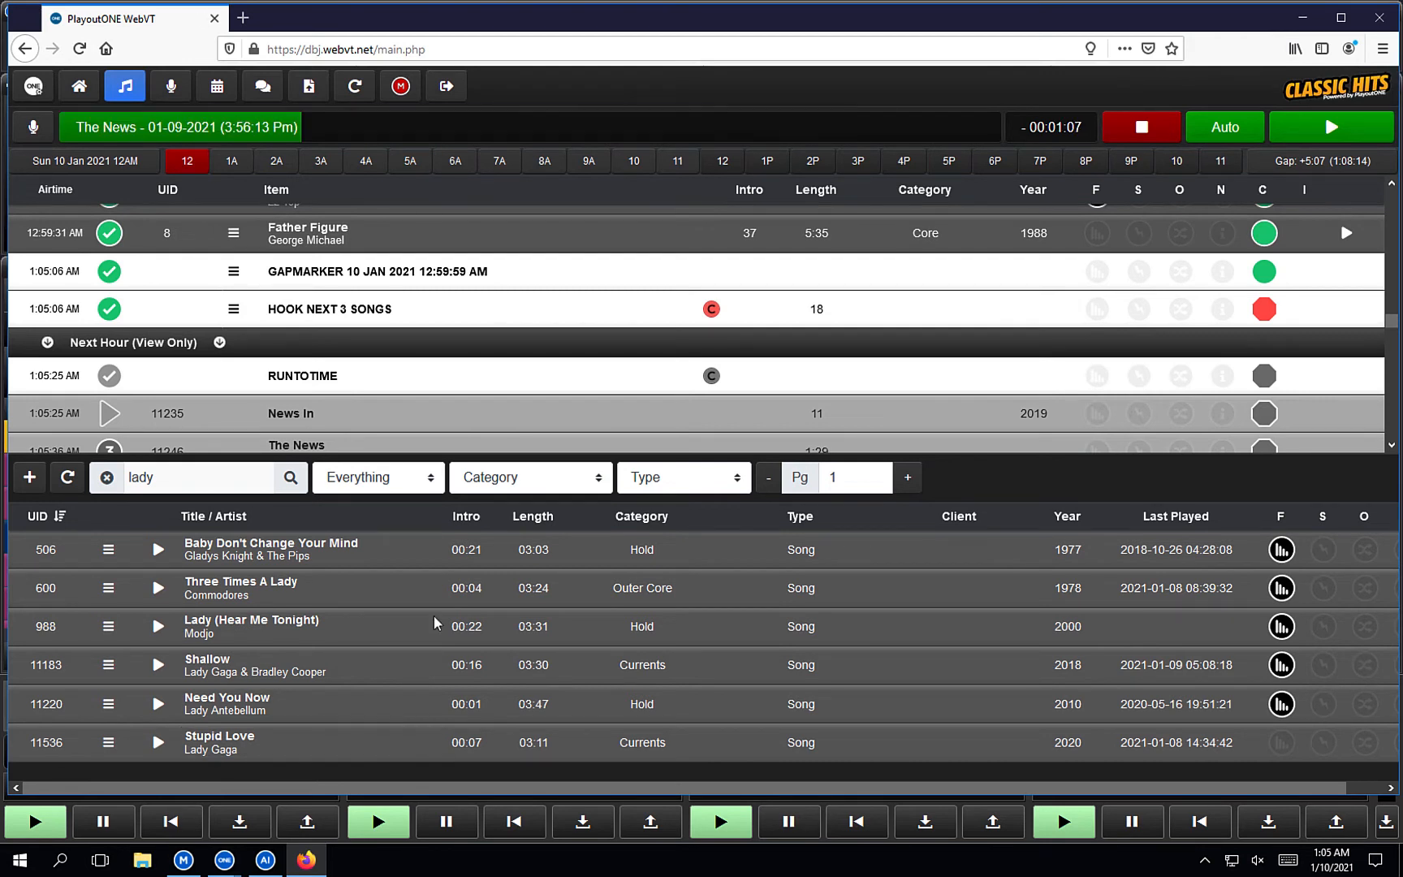
right_click(259, 738)
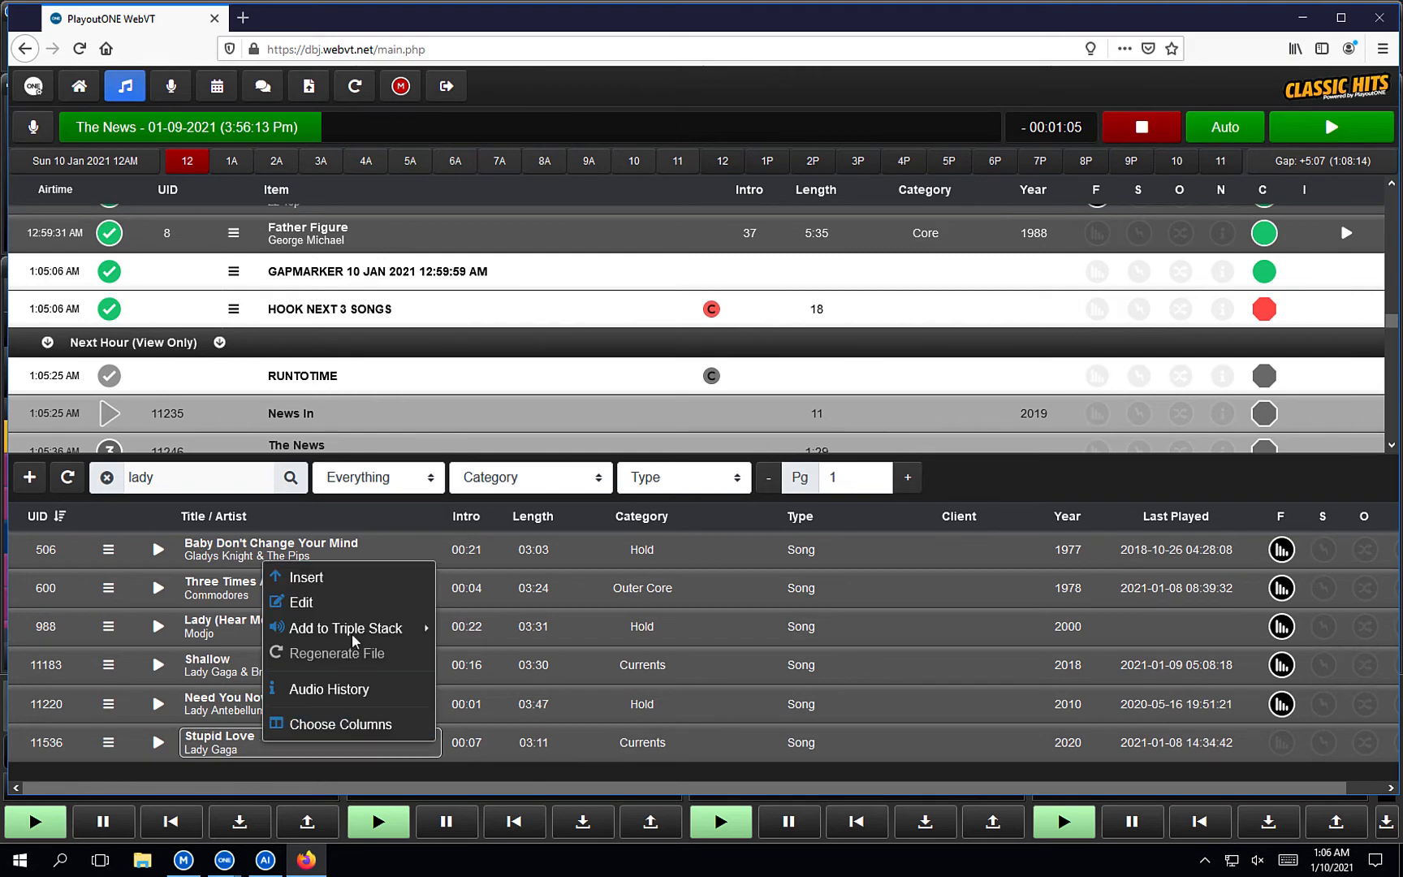
Open Stupid Love's edit details, zoom its waveform, and check its notes, year, album and kill date.
left_click(350, 604)
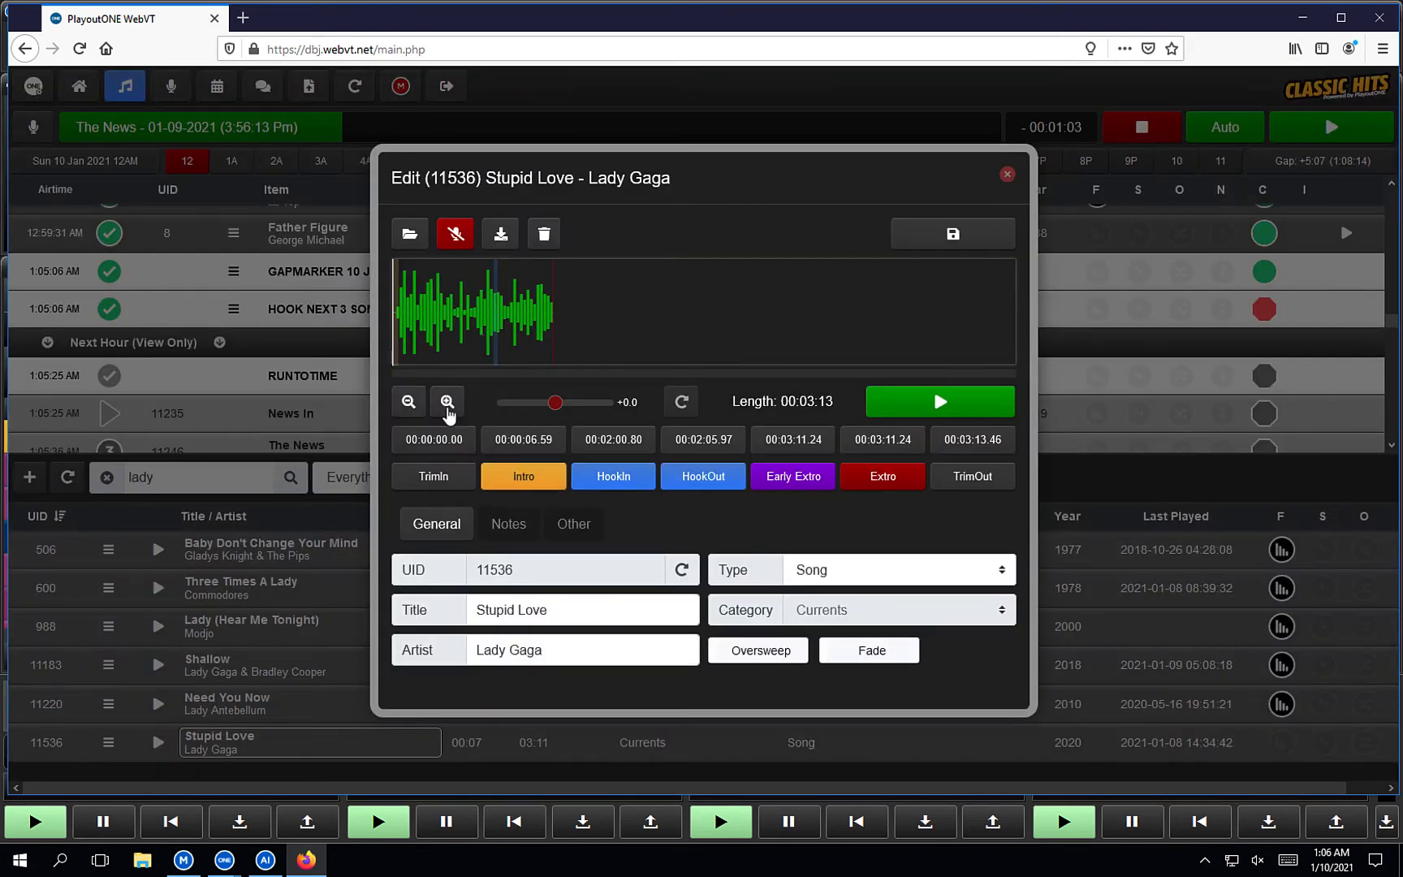
left_click(449, 406)
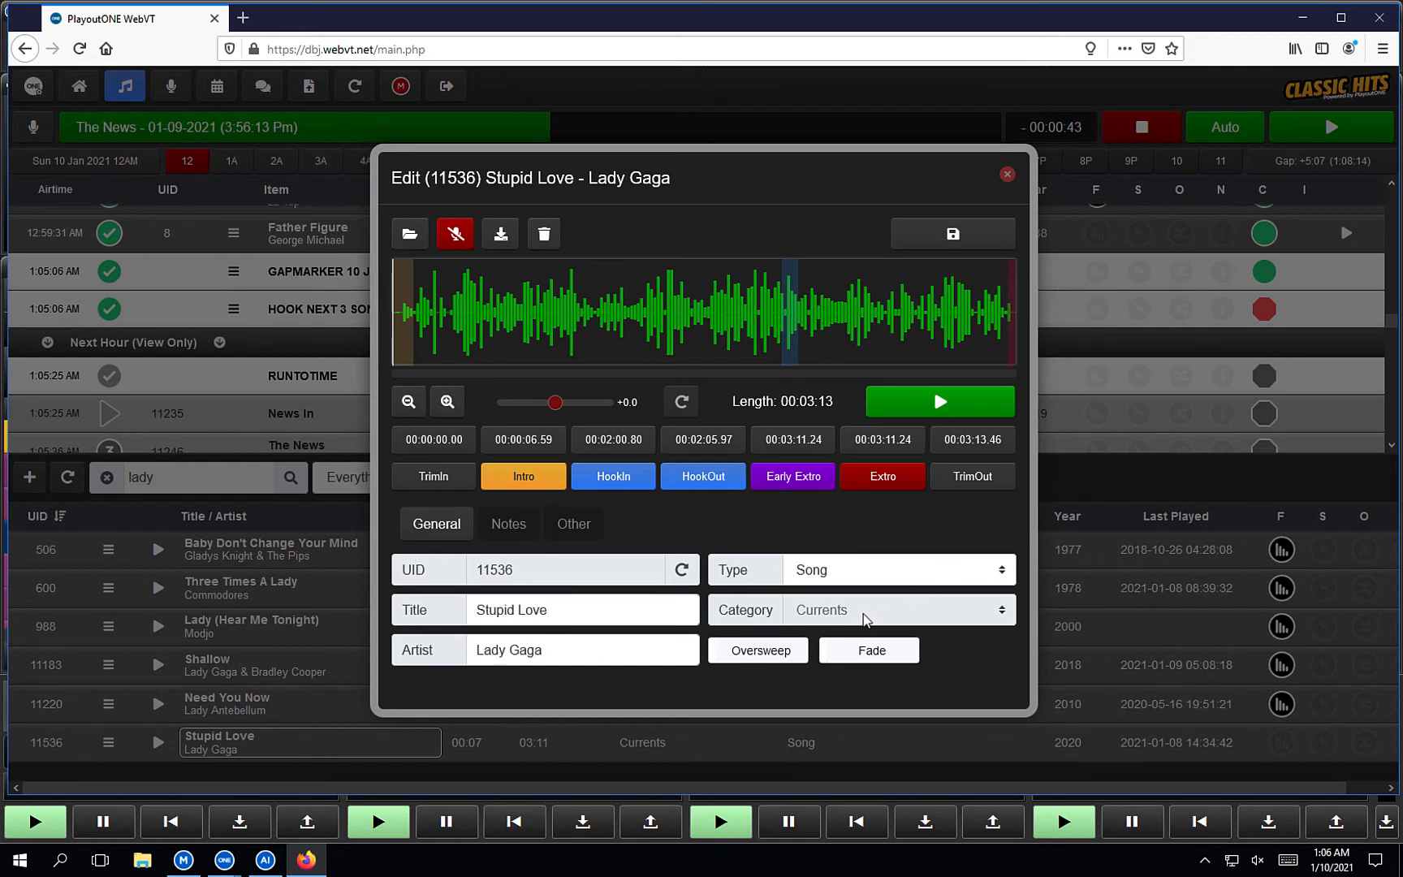
left_click(520, 526)
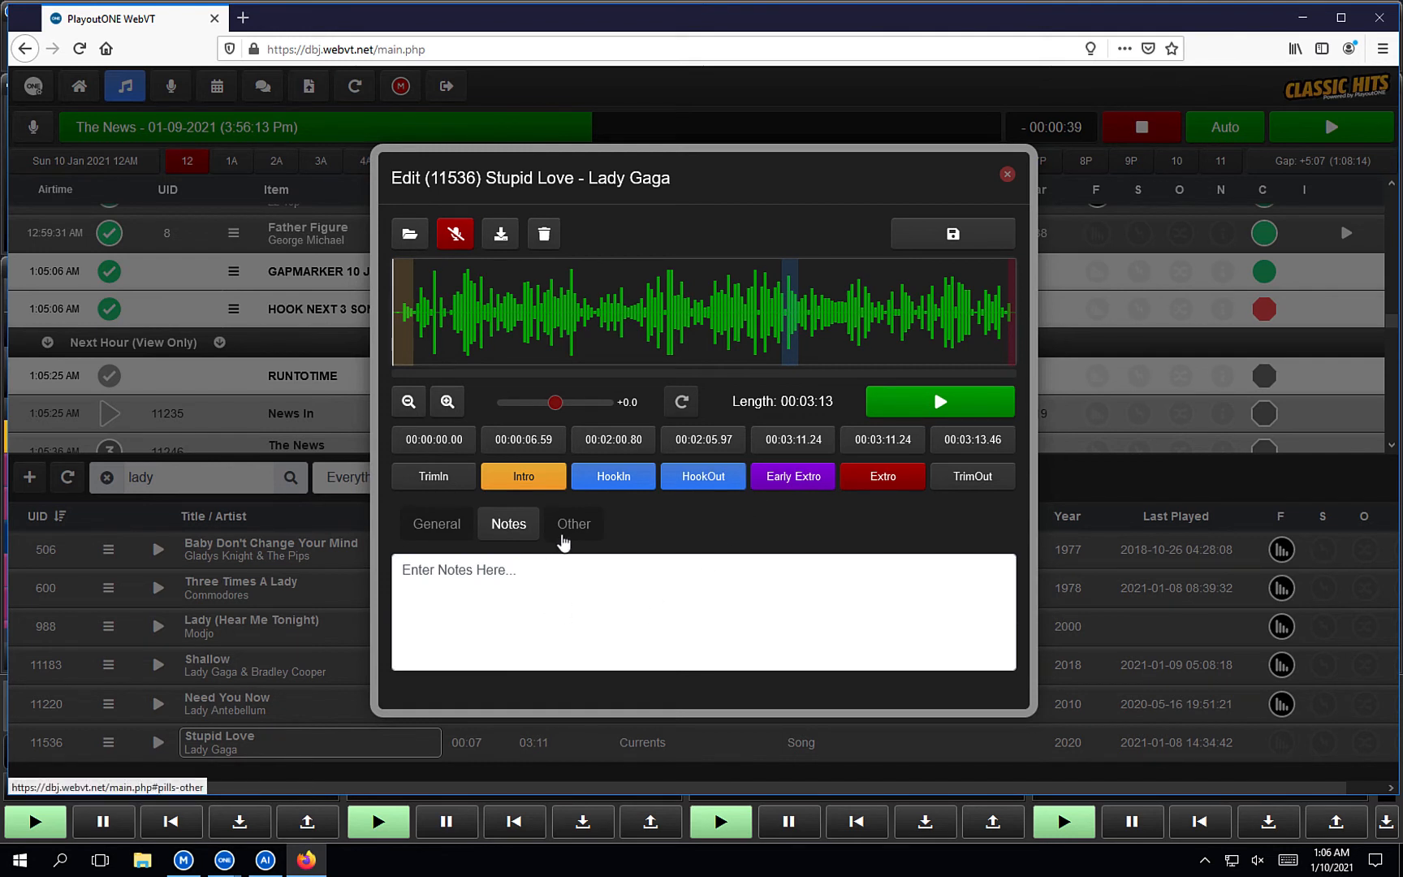
left_click(568, 528)
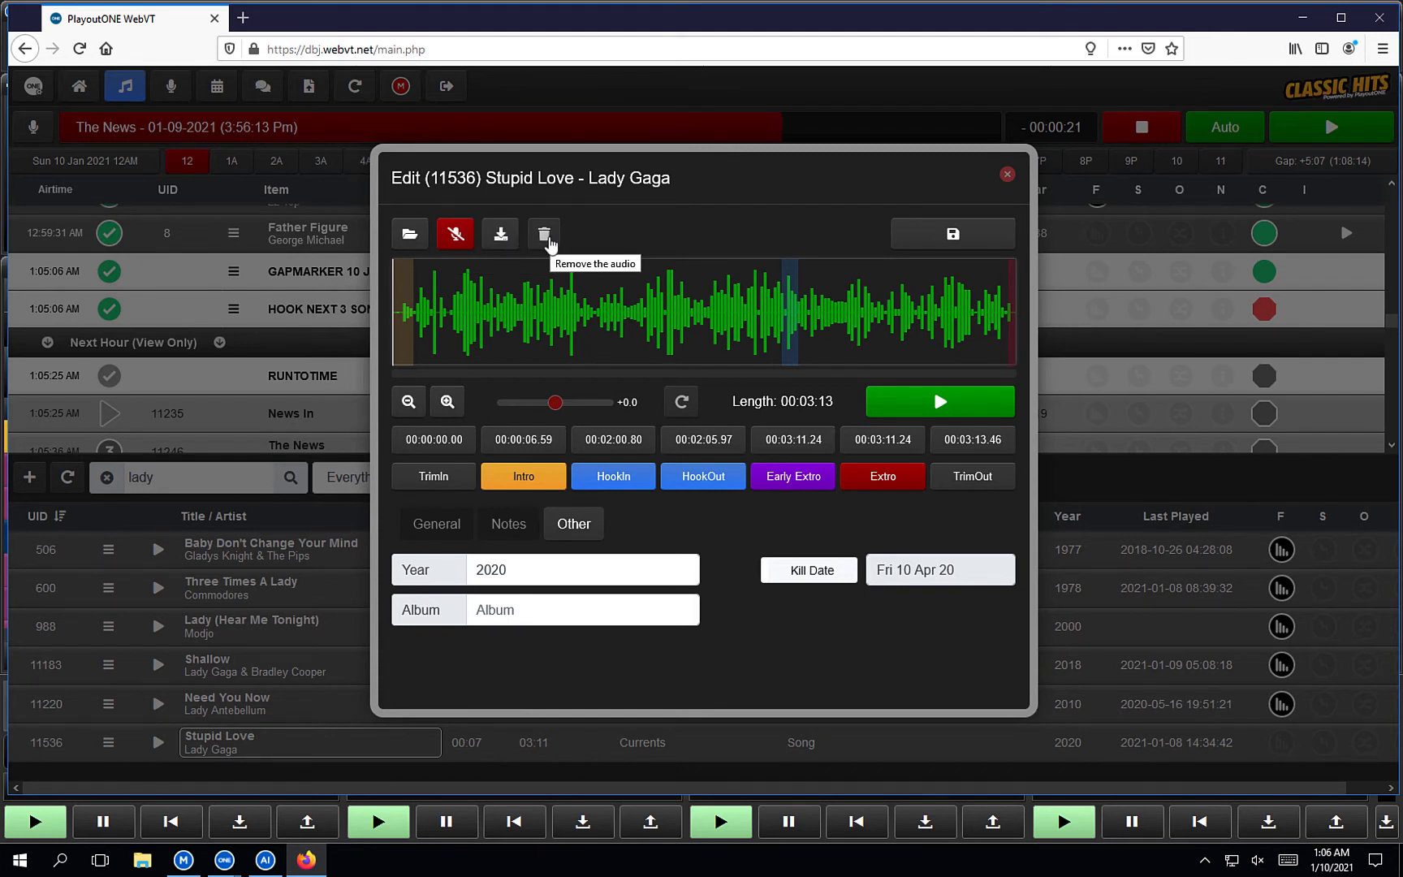
Play Stupid Love from several waveform points, close the dialog, and return the log to 1AM.
left_click(691, 317)
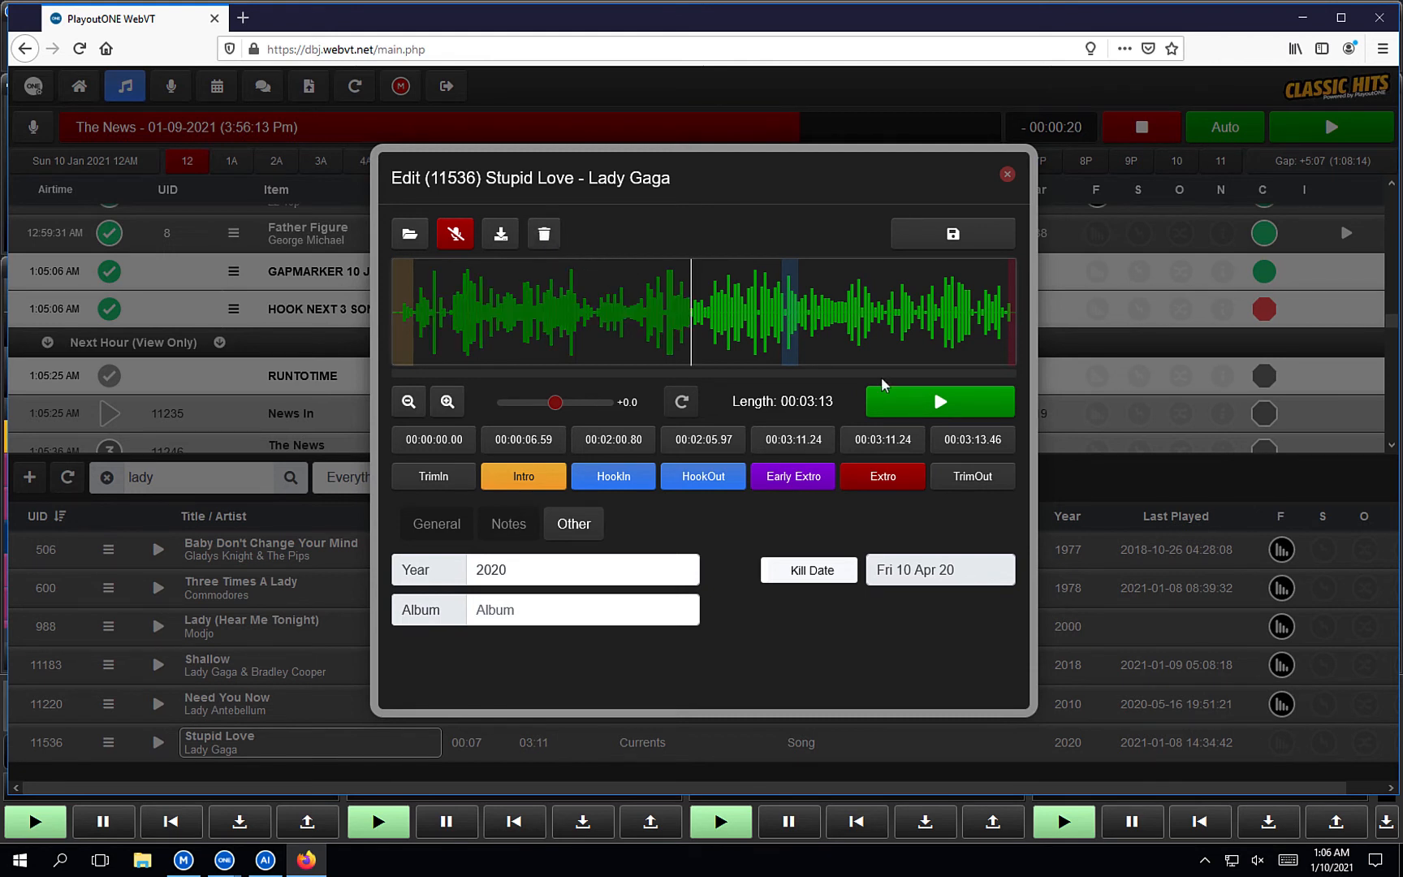
left_click(885, 400)
left_click(863, 333)
left_click(887, 333)
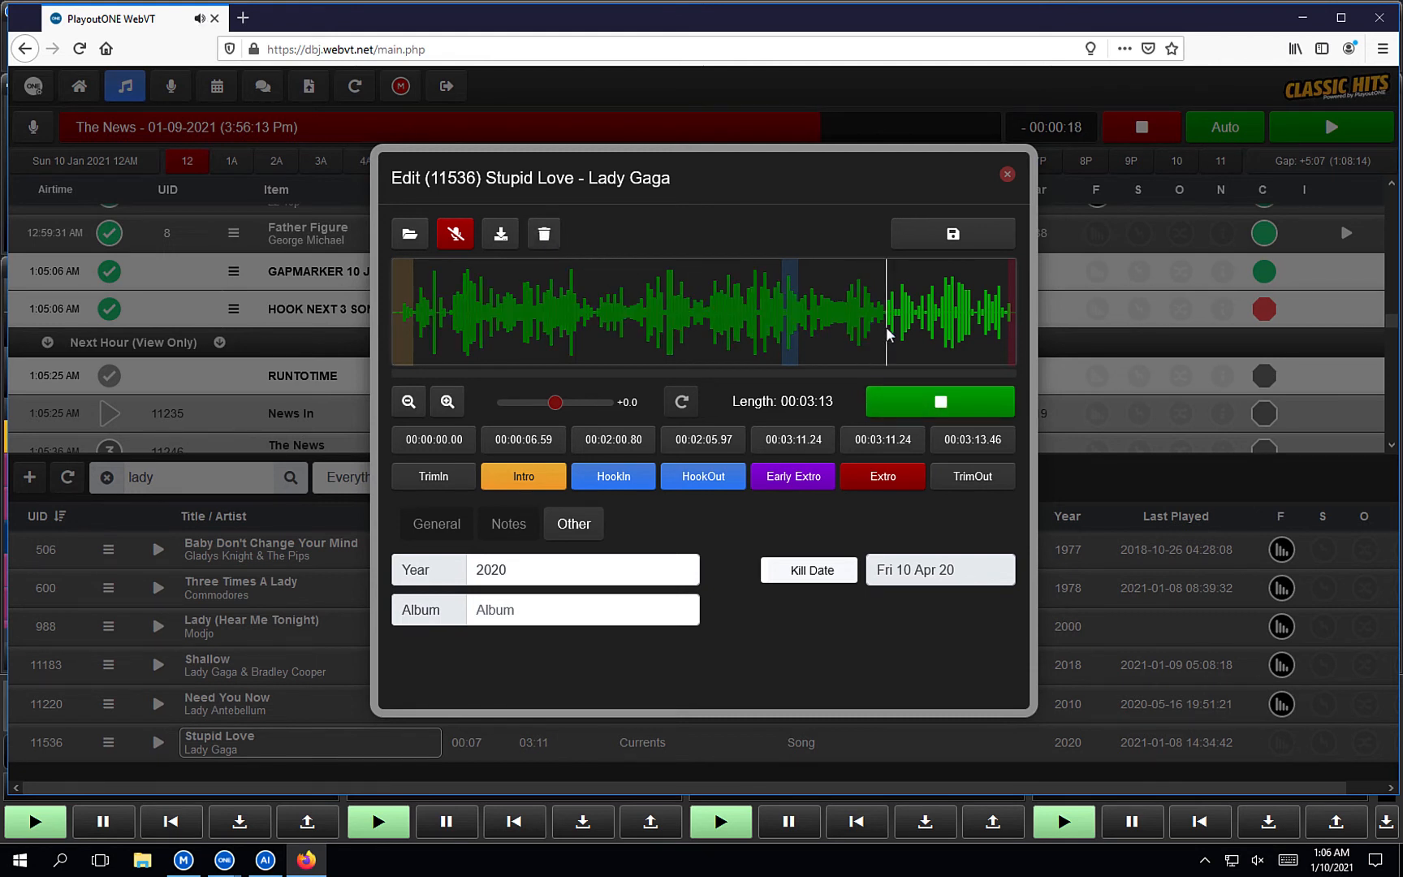
left_click(937, 333)
left_click(612, 317)
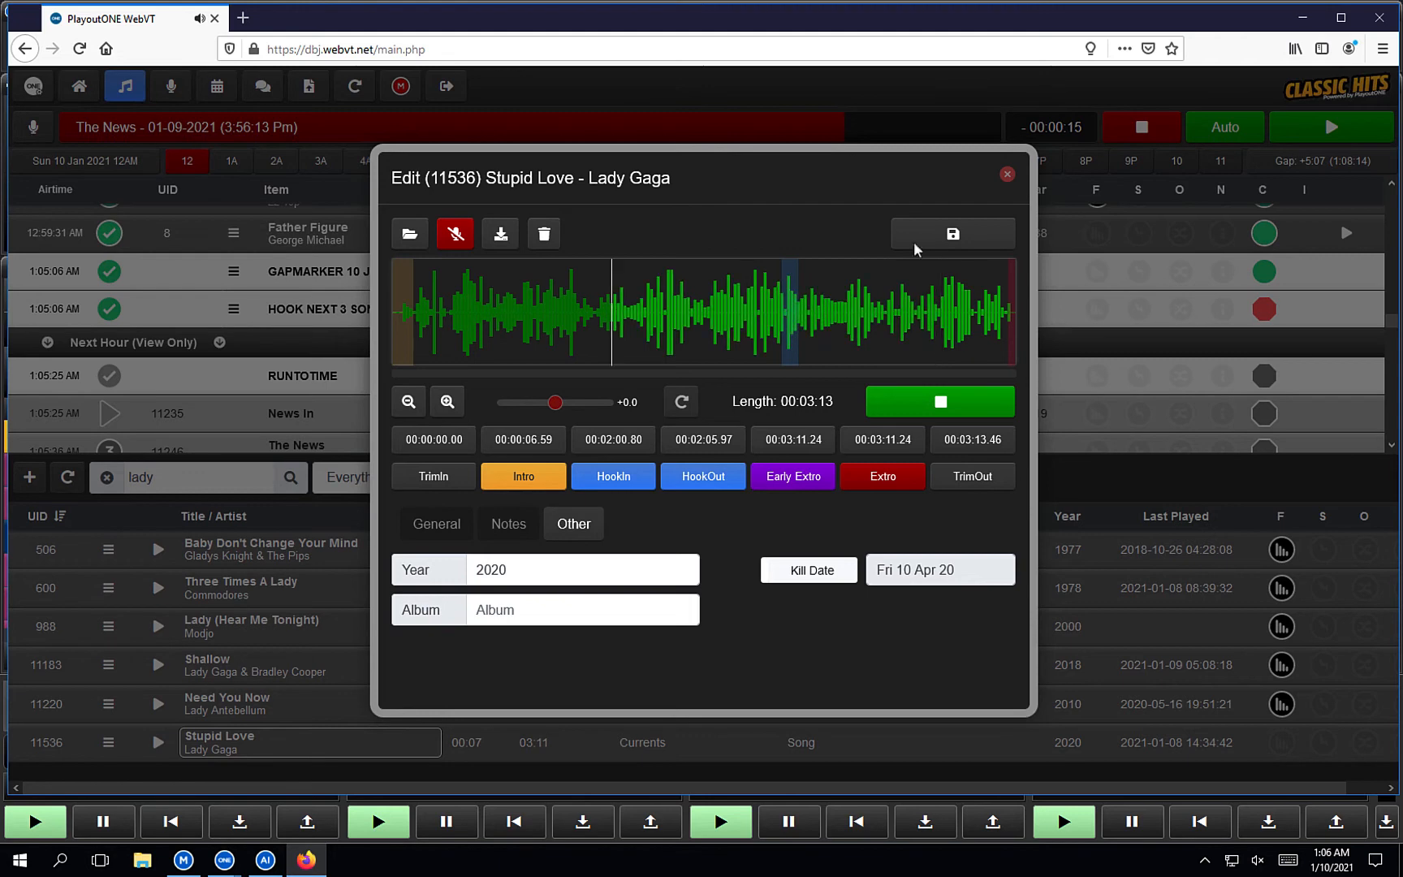
left_click(1006, 175)
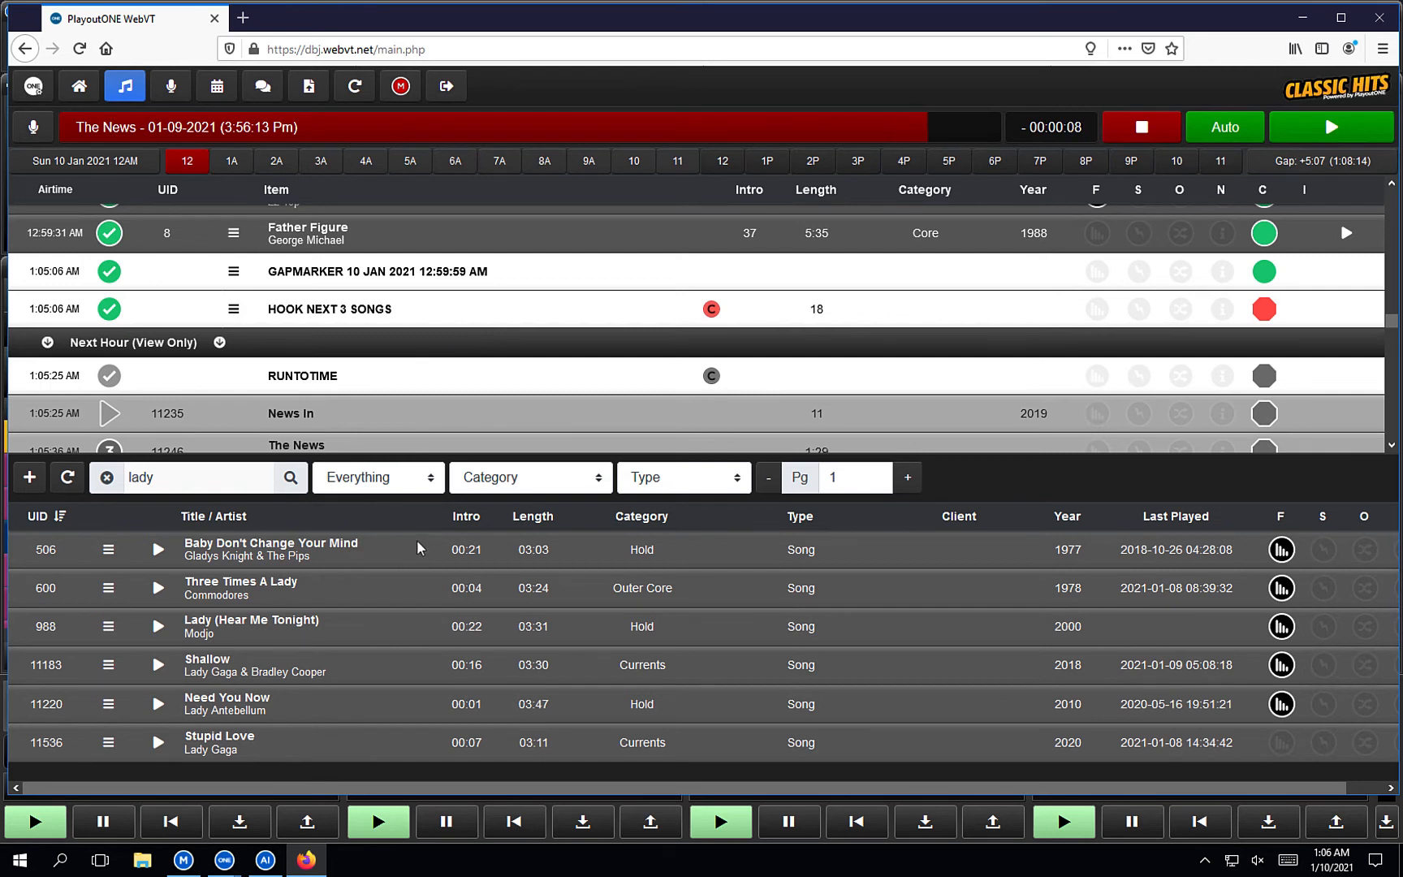
left_click(80, 89)
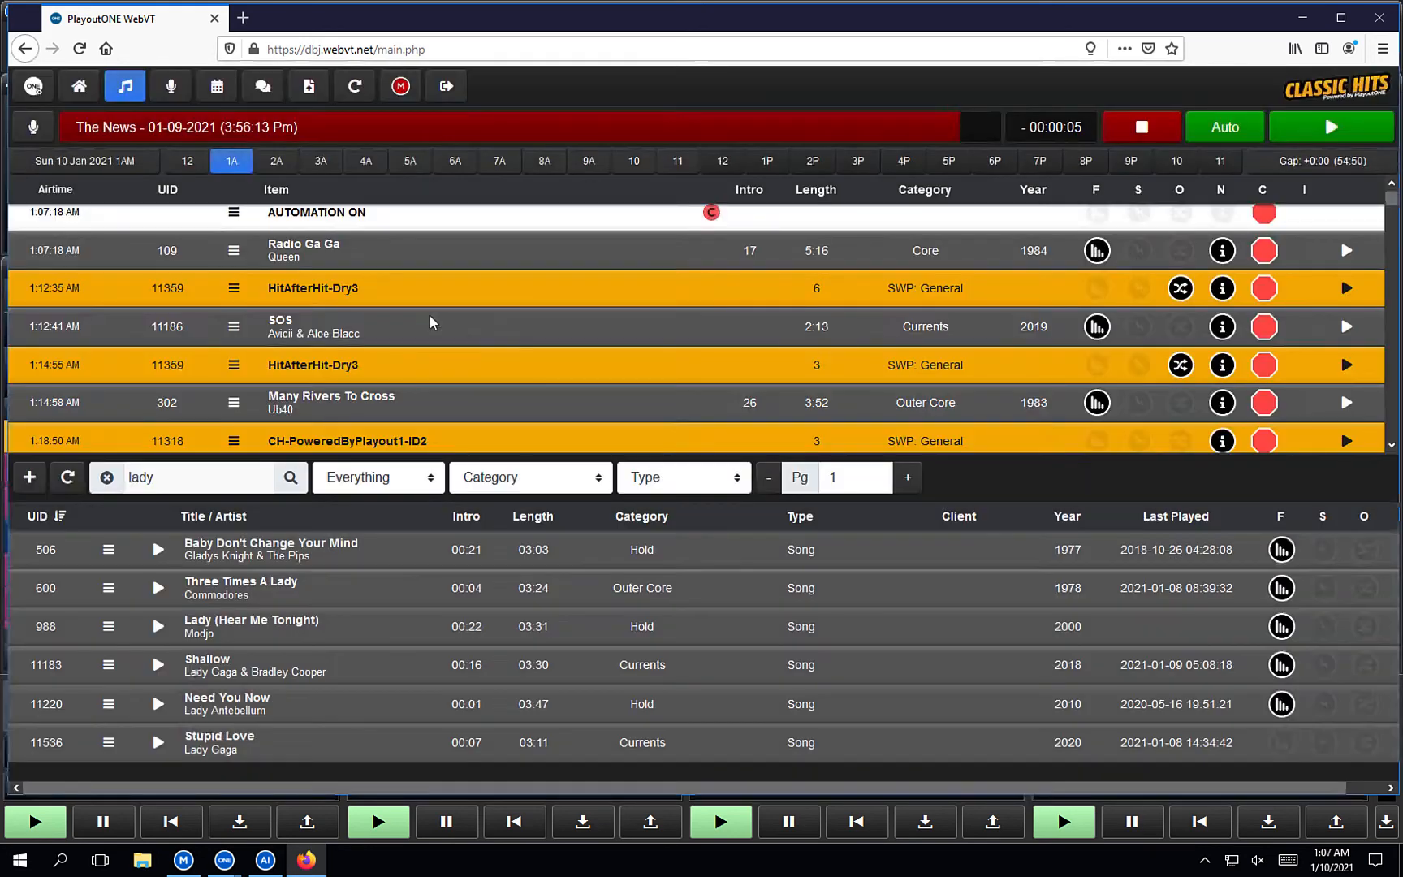
scroll(518, 308, "down", 4)
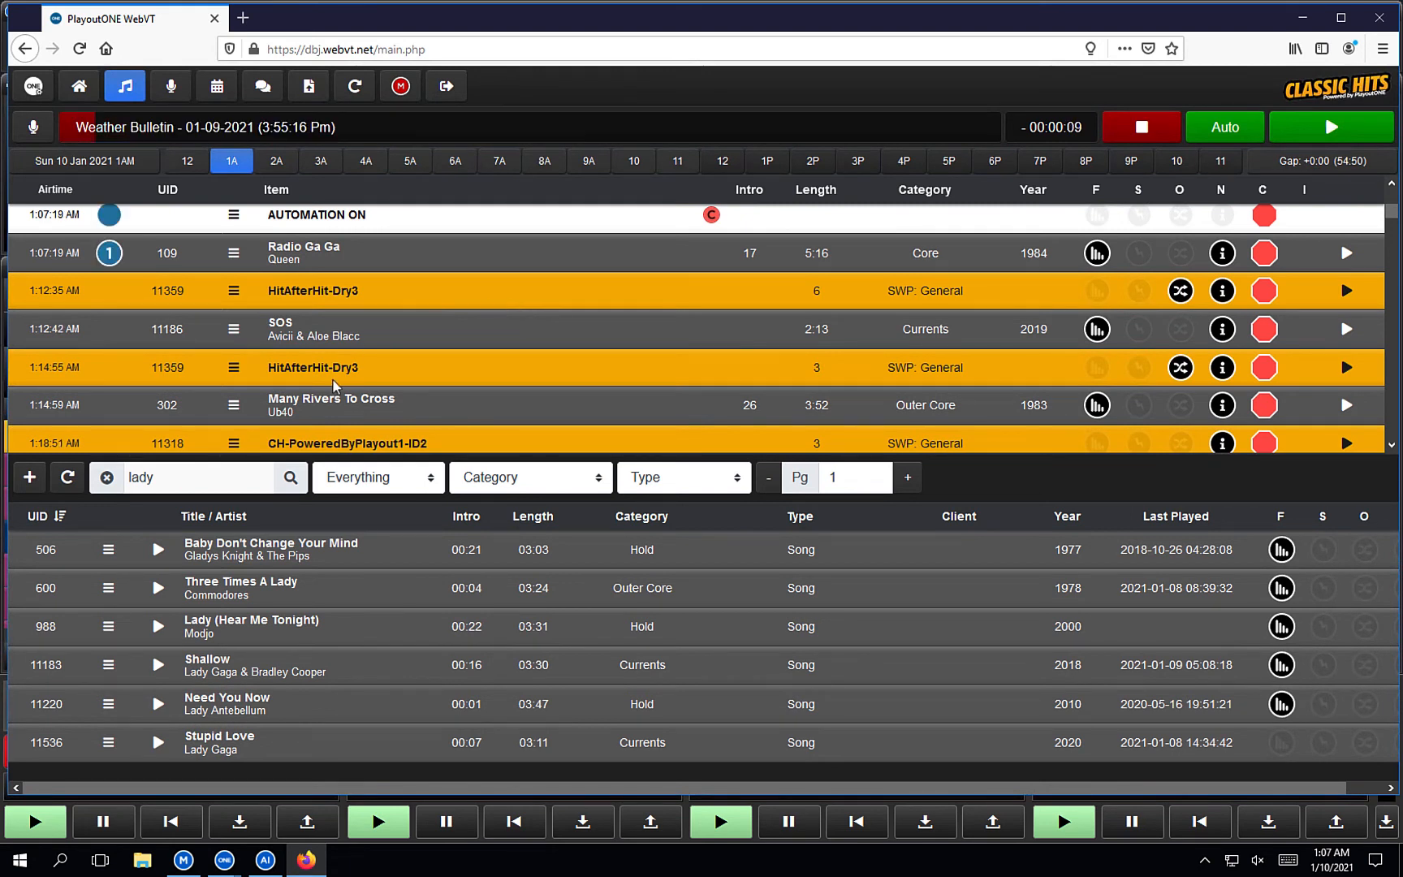
right_click(273, 741)
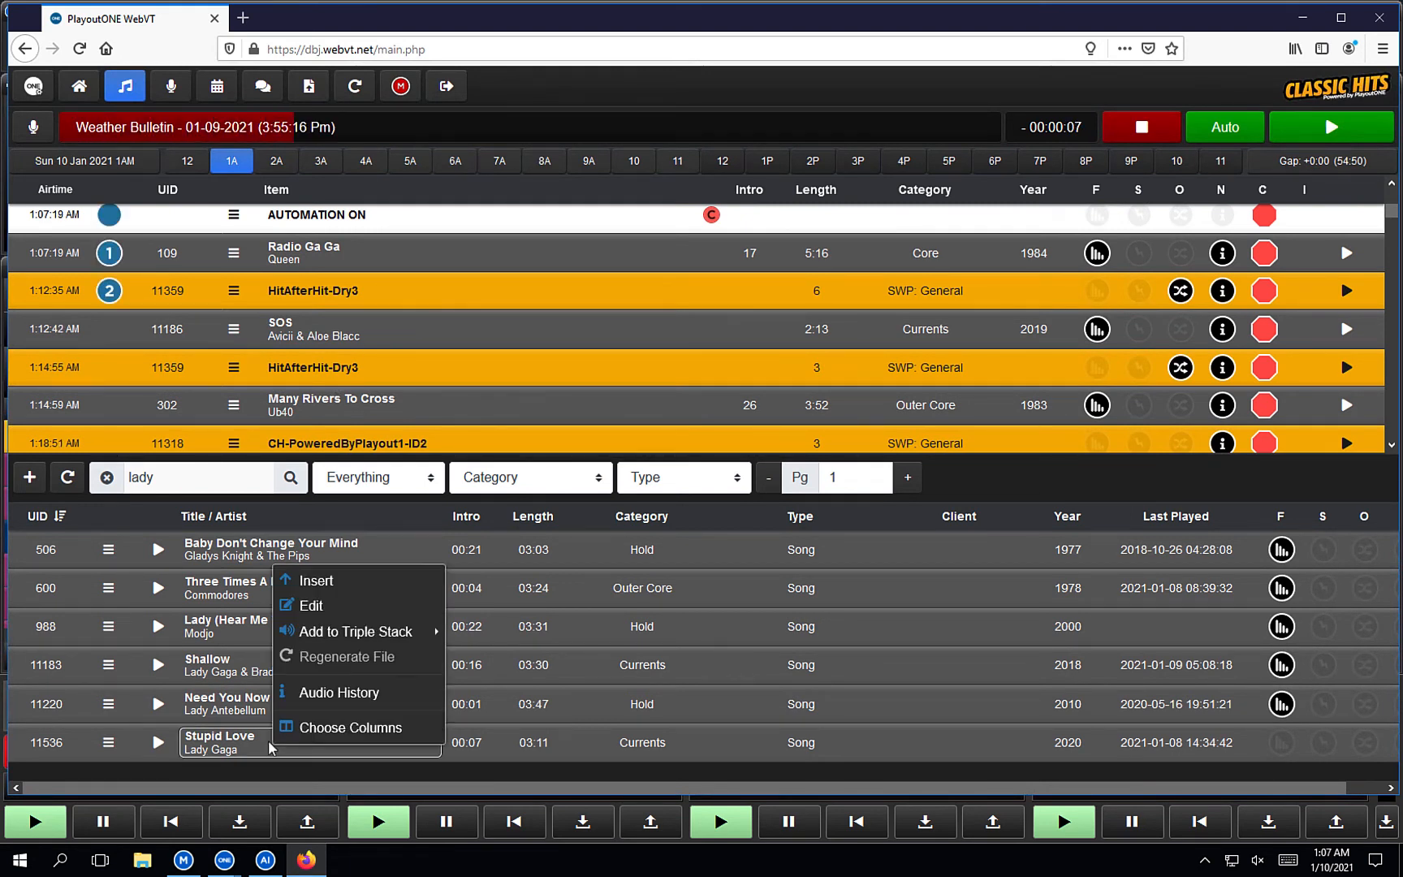
left_click(319, 687)
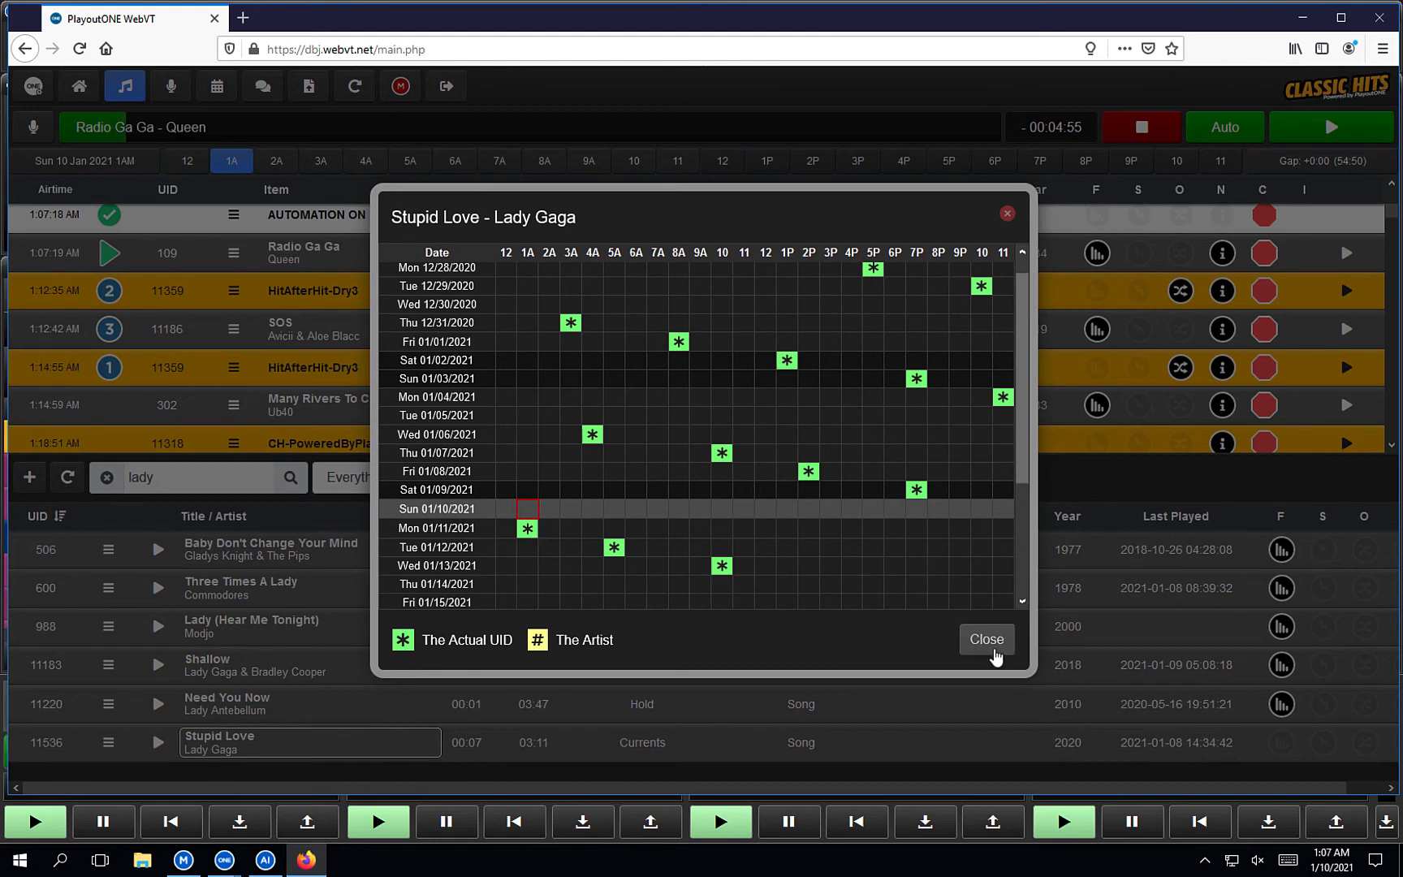
left_click(986, 639)
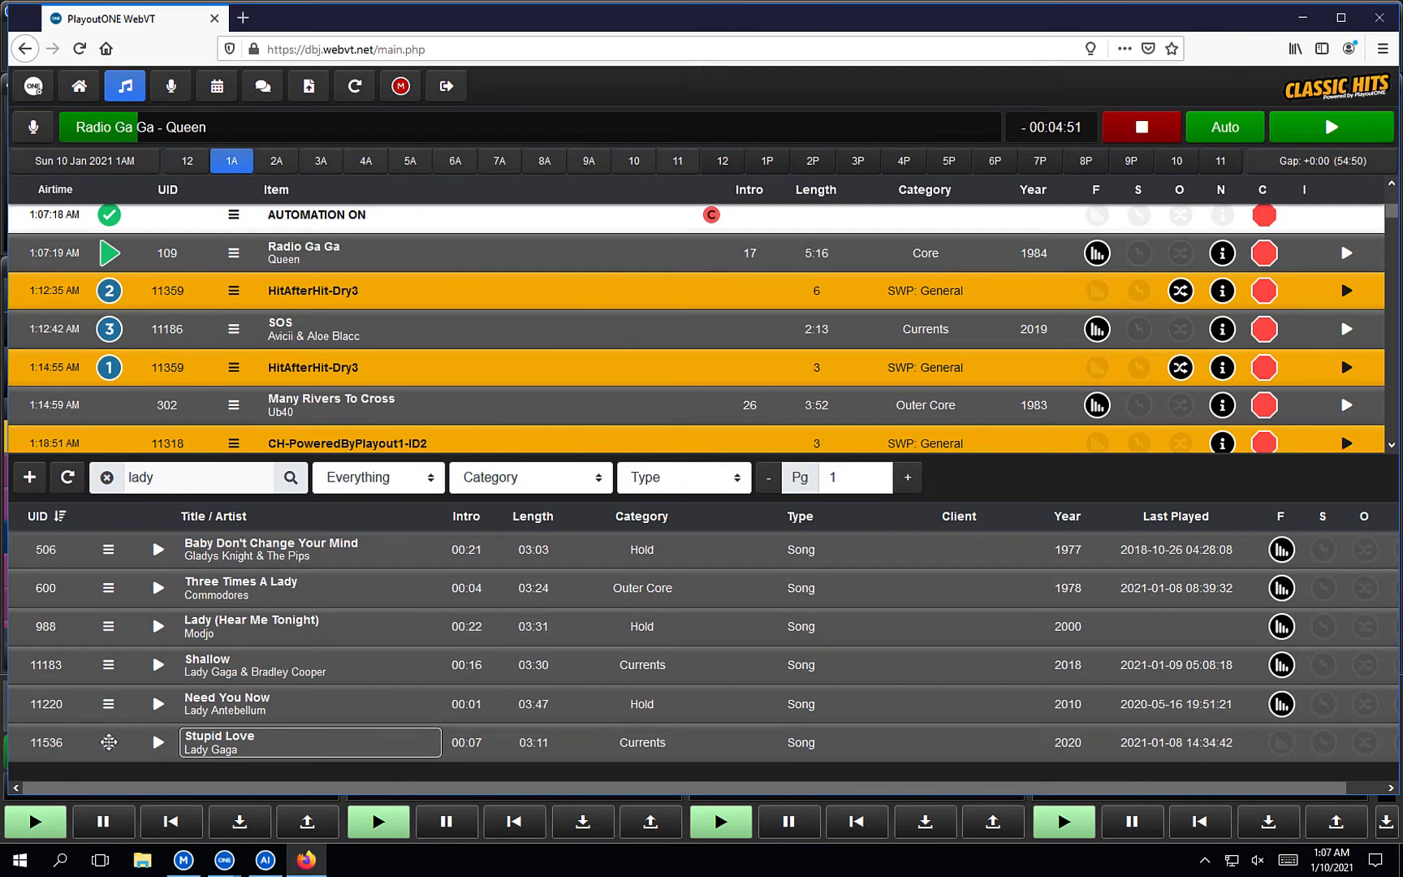
Schedule Stupid Love after Radio Ga Ga behind HitAfterHit-Dry3, then clear the library search.
left_click_drag(109, 741, 361, 276)
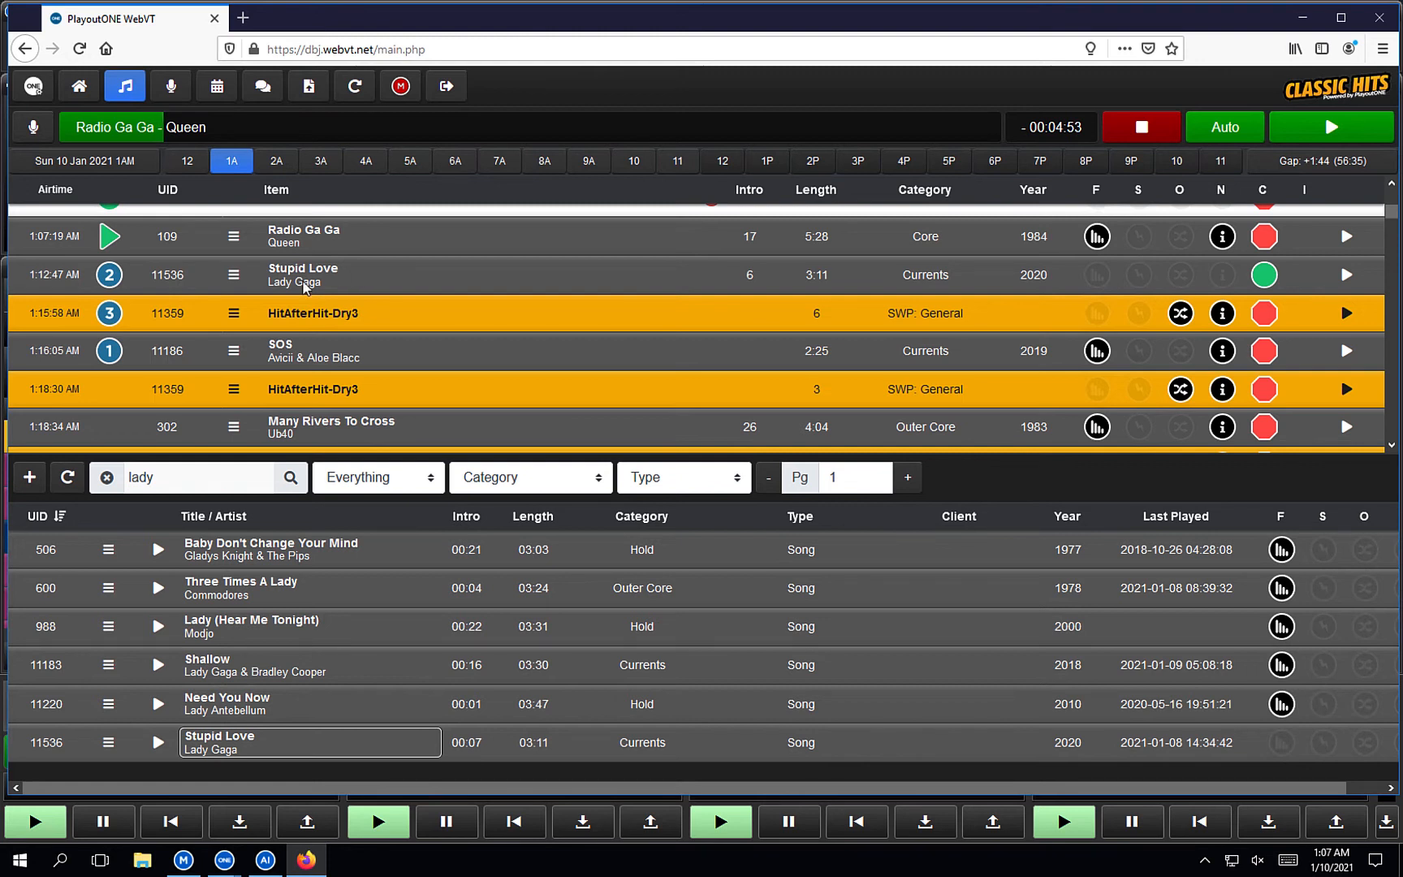
left_click_drag(234, 312, 242, 273)
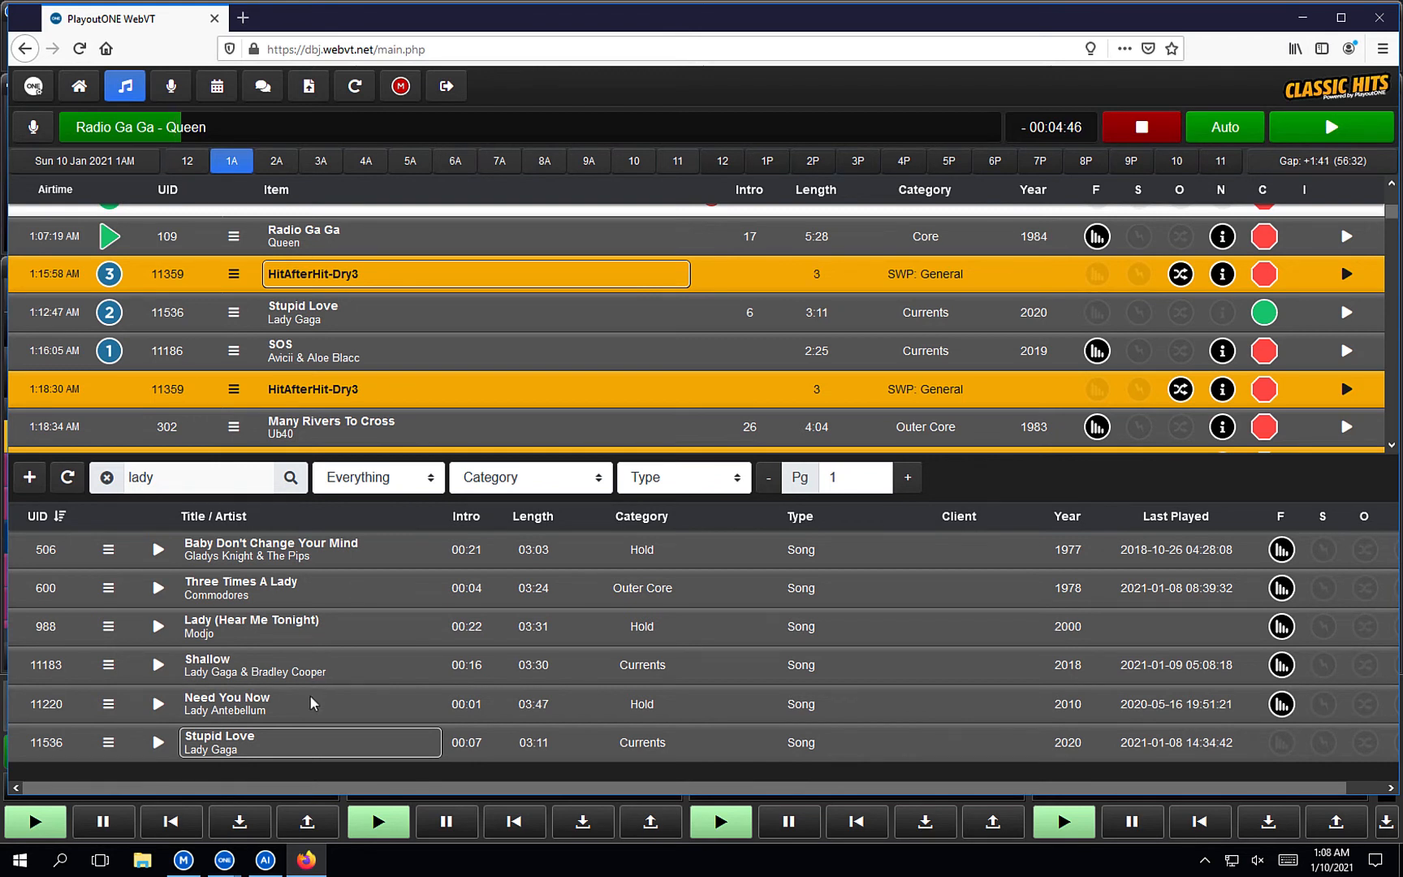
left_click(107, 477)
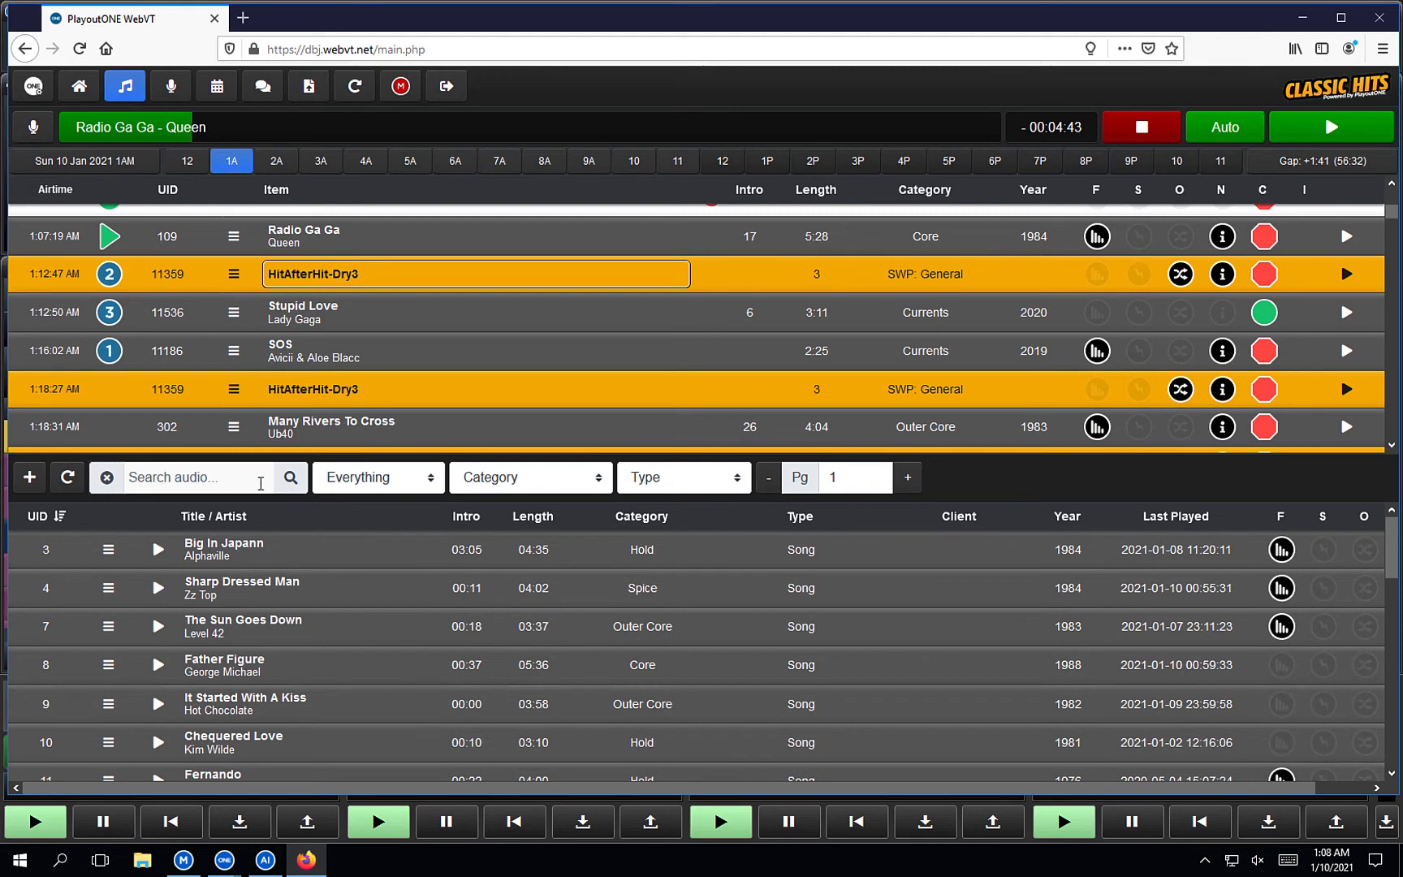
Check the library, category and type filters, leaving Everything, then page forward and back to page 1.
left_click(414, 487)
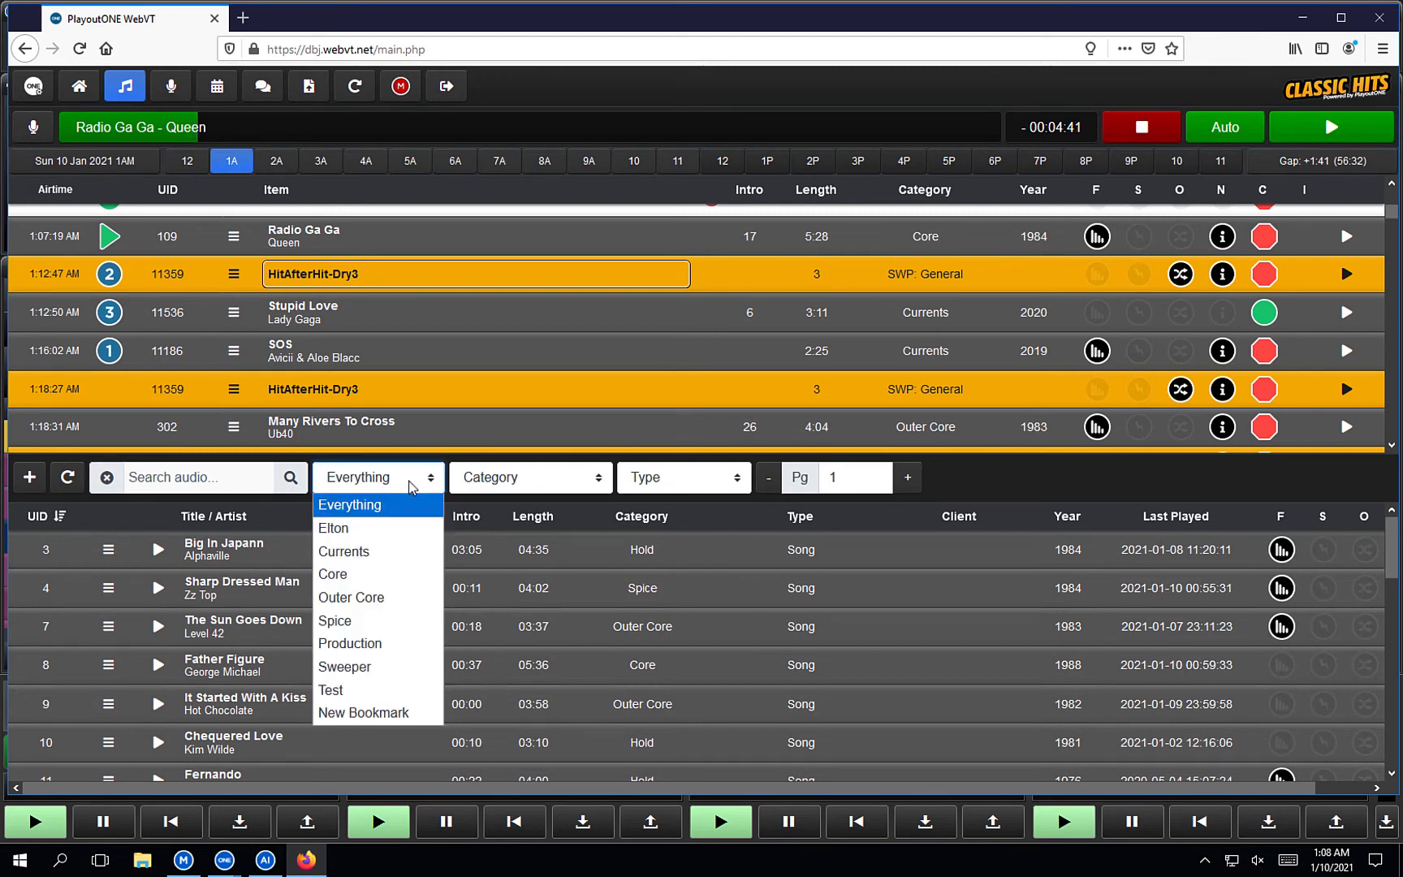
left_click(410, 488)
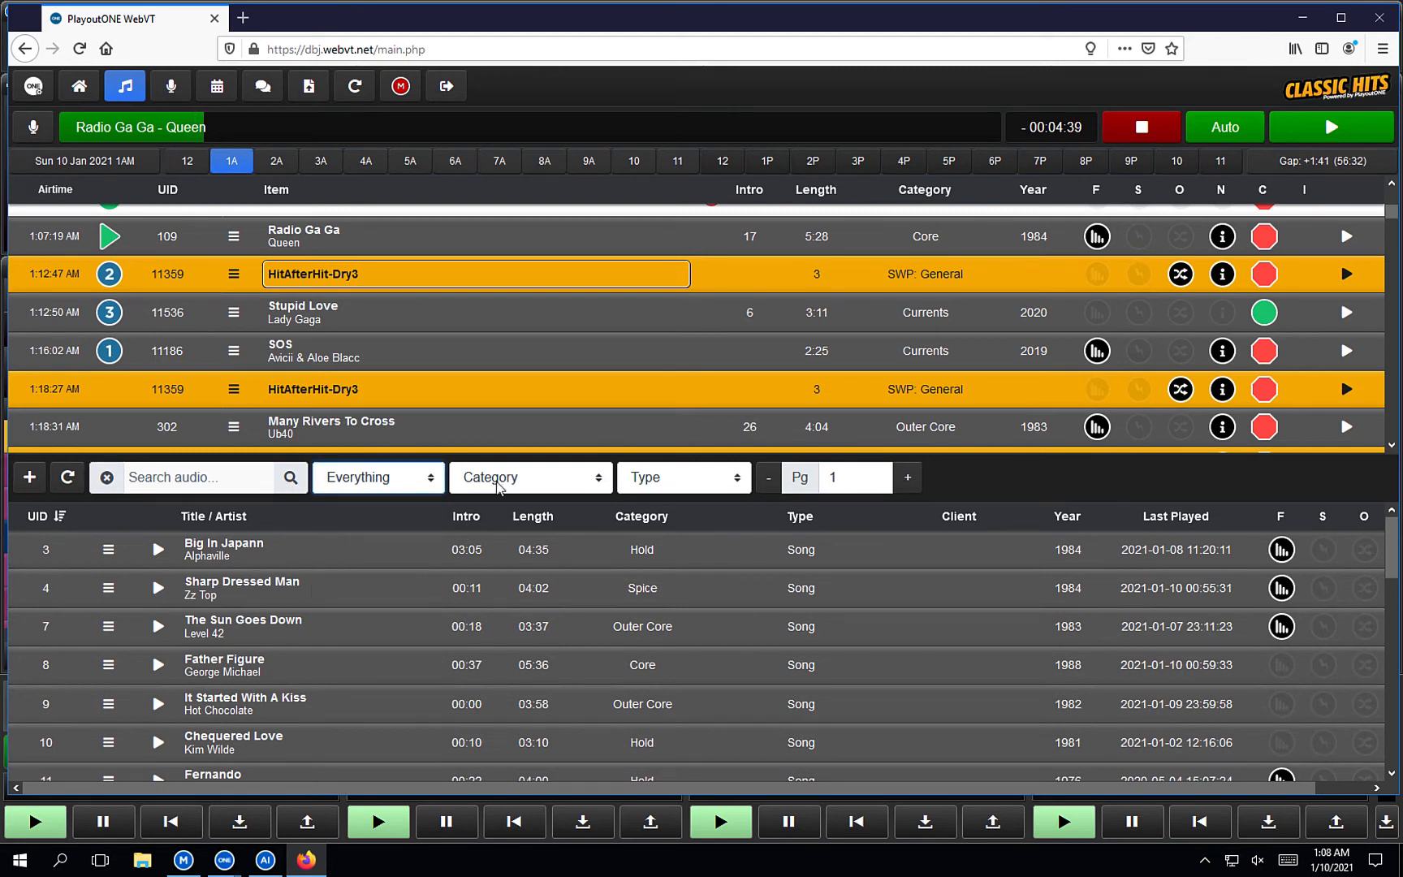
left_click(524, 486)
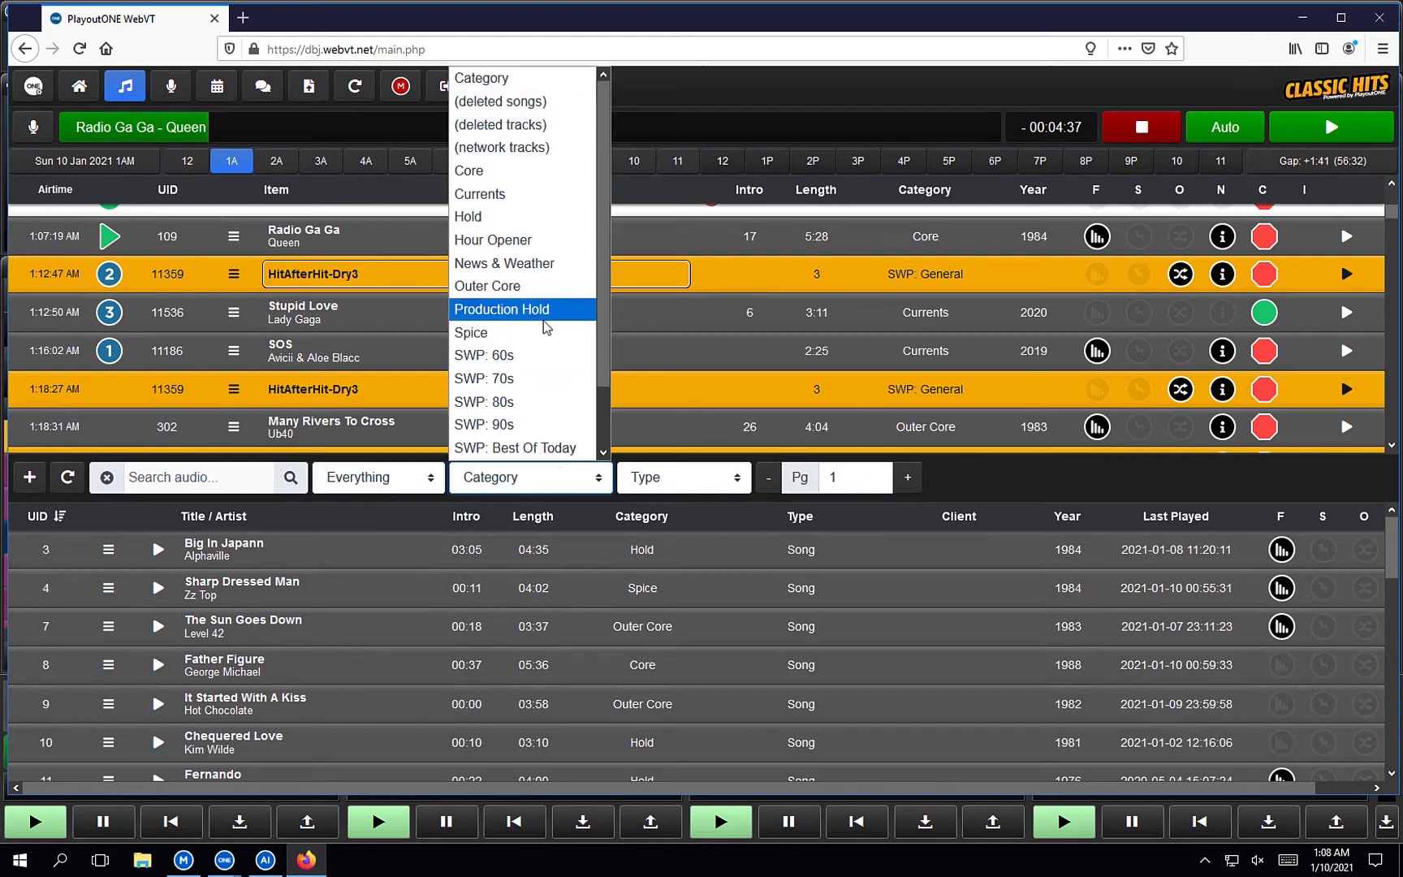
left_click(710, 480)
left_click(703, 483)
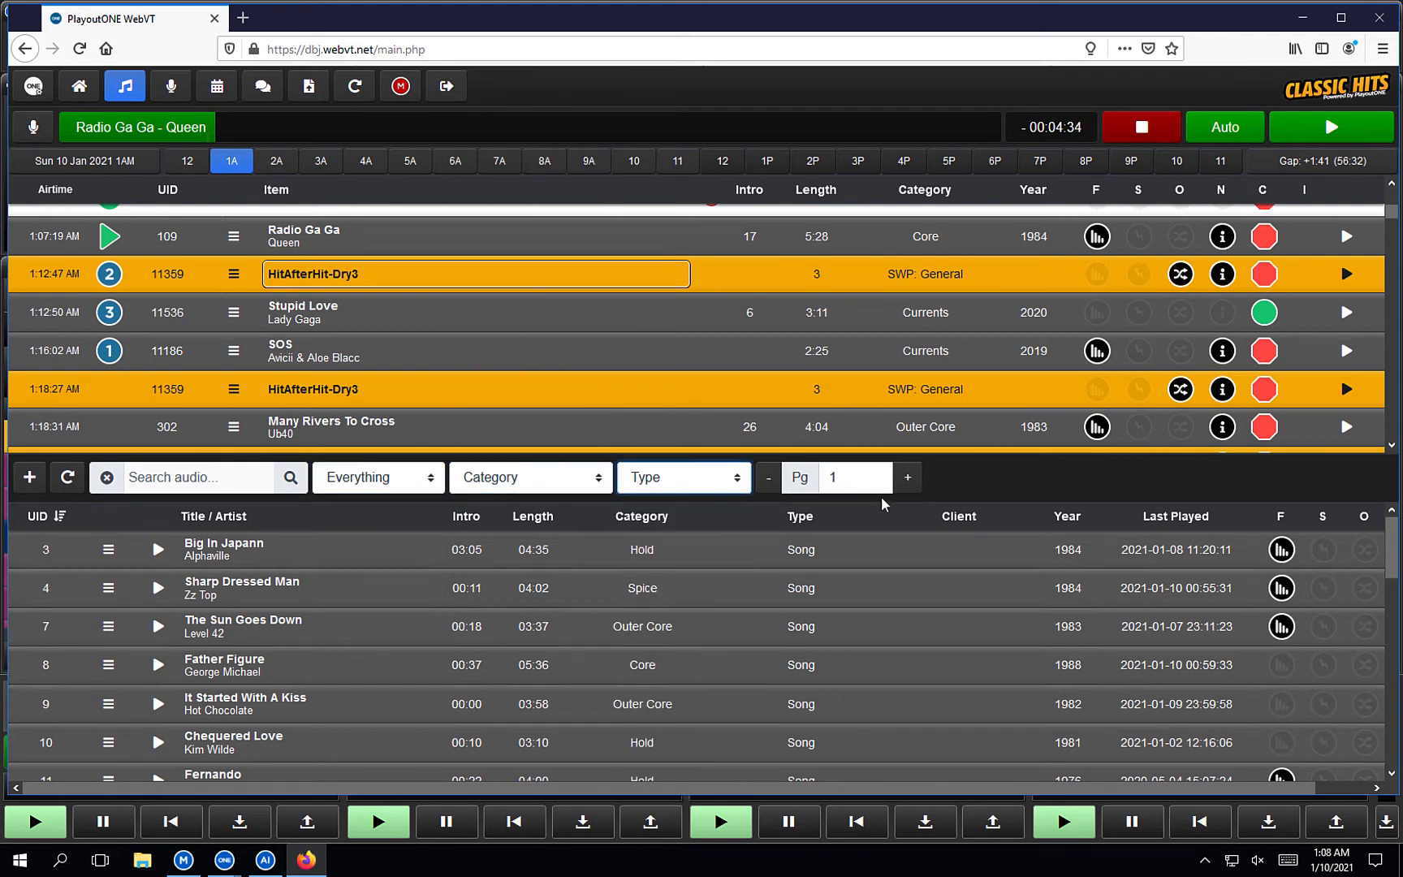
left_click(907, 478)
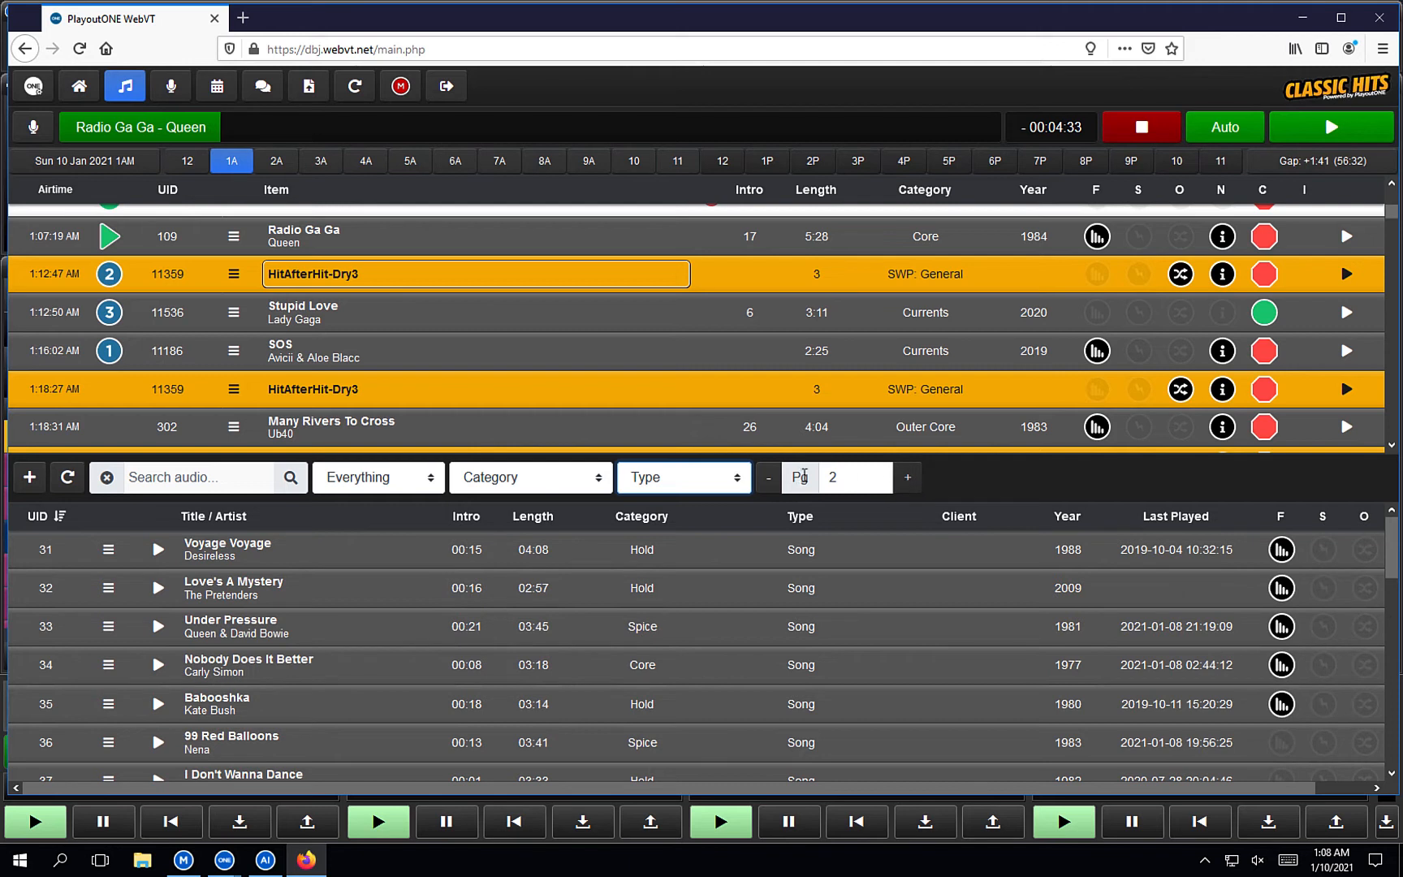
left_click(768, 477)
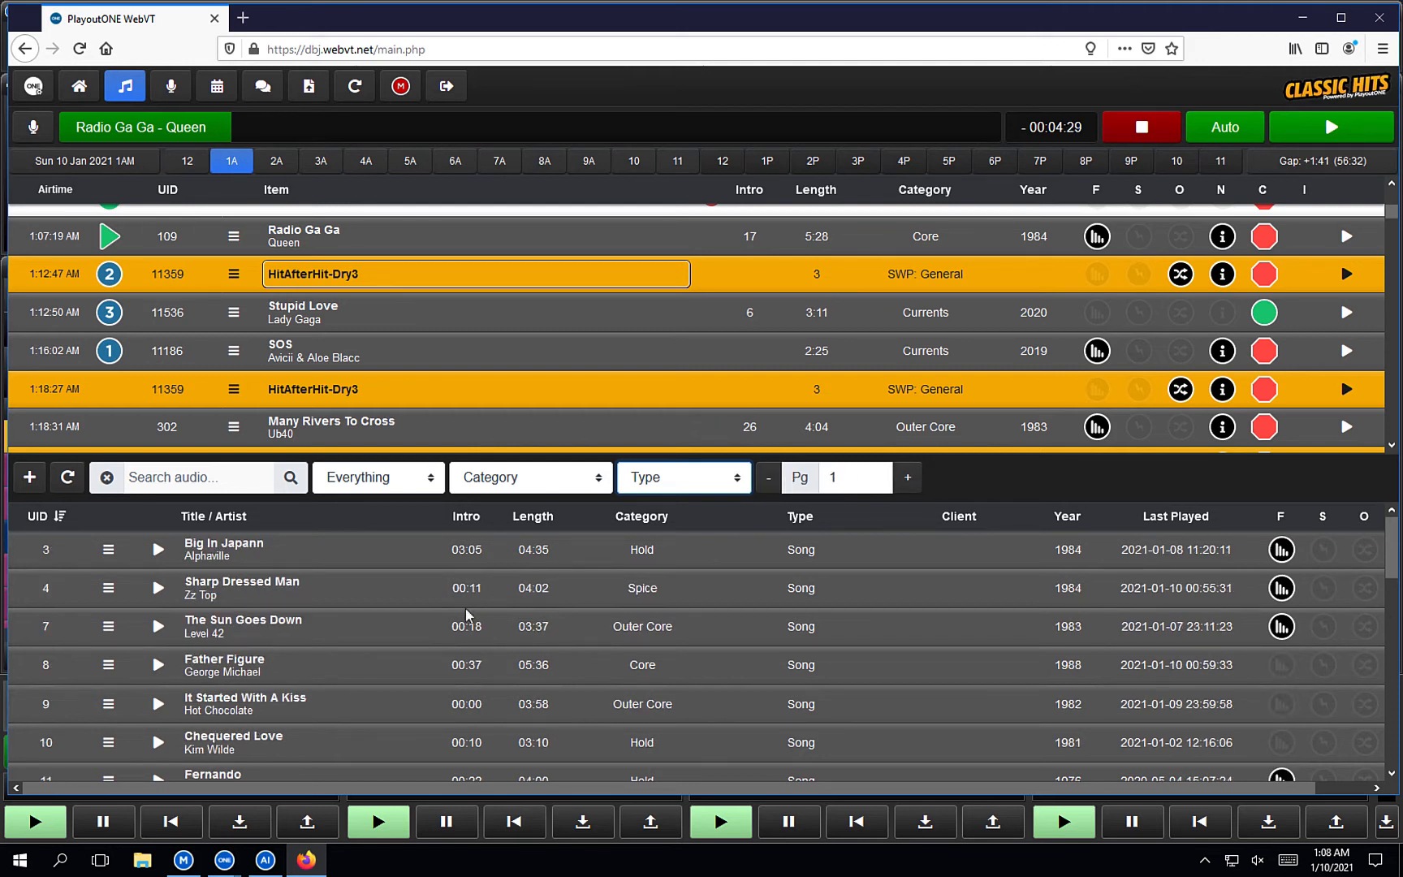
Start adding new audio, then cancel the file choice and close New Audio without uploading.
left_click(30, 476)
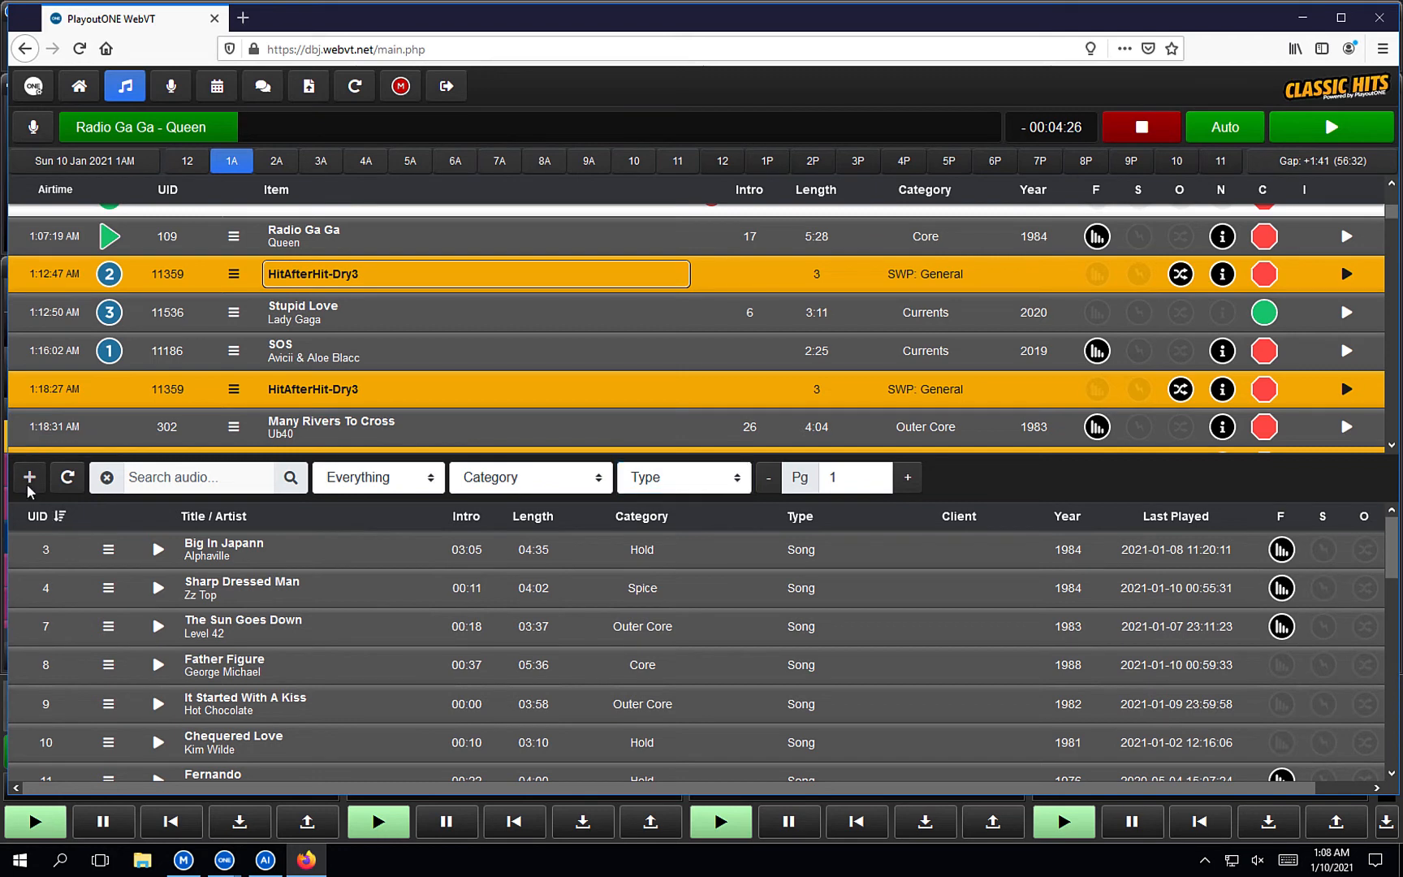
left_click(412, 237)
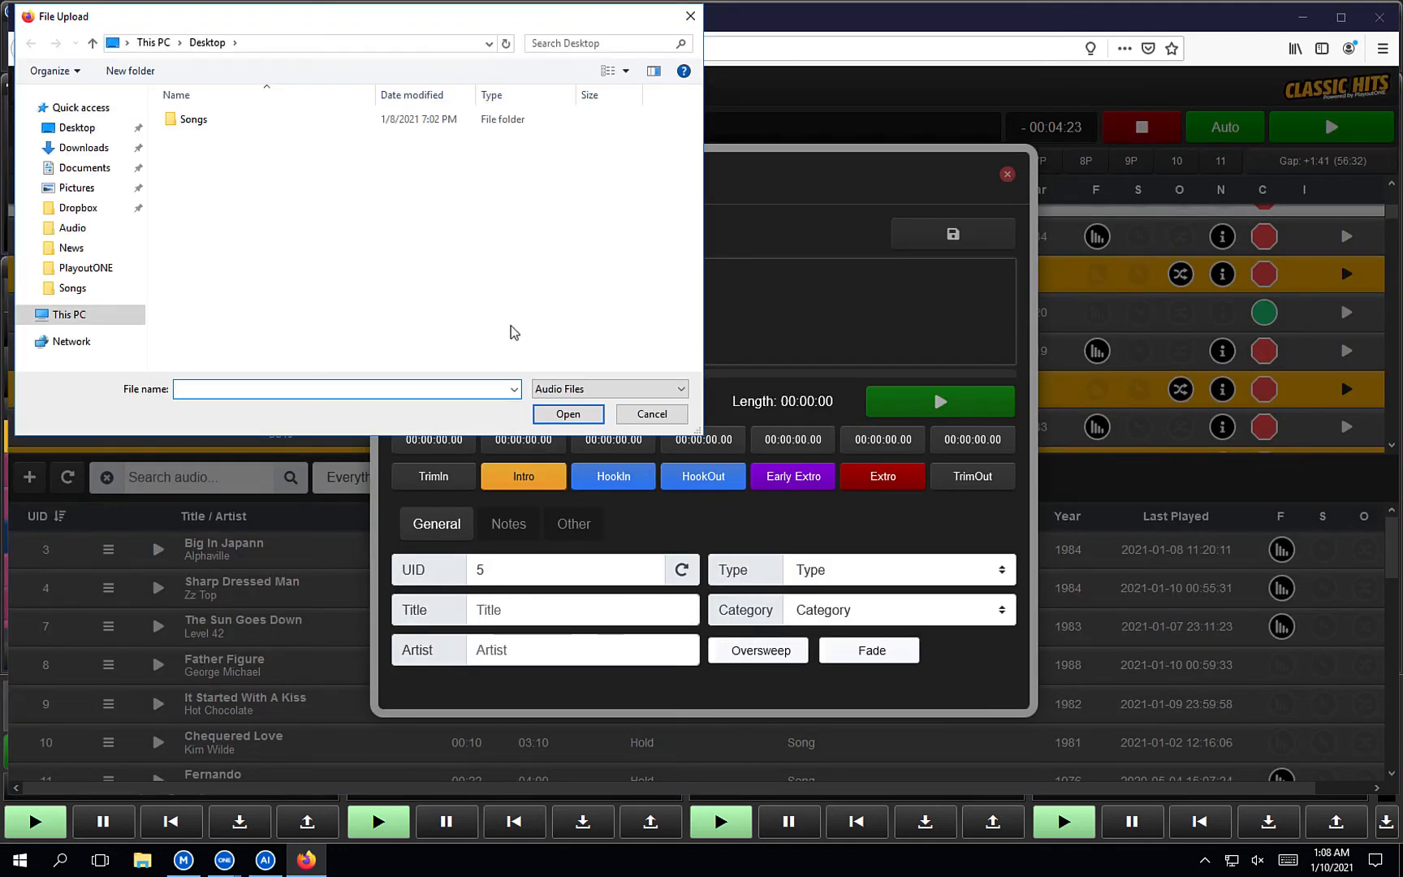
left_click(649, 413)
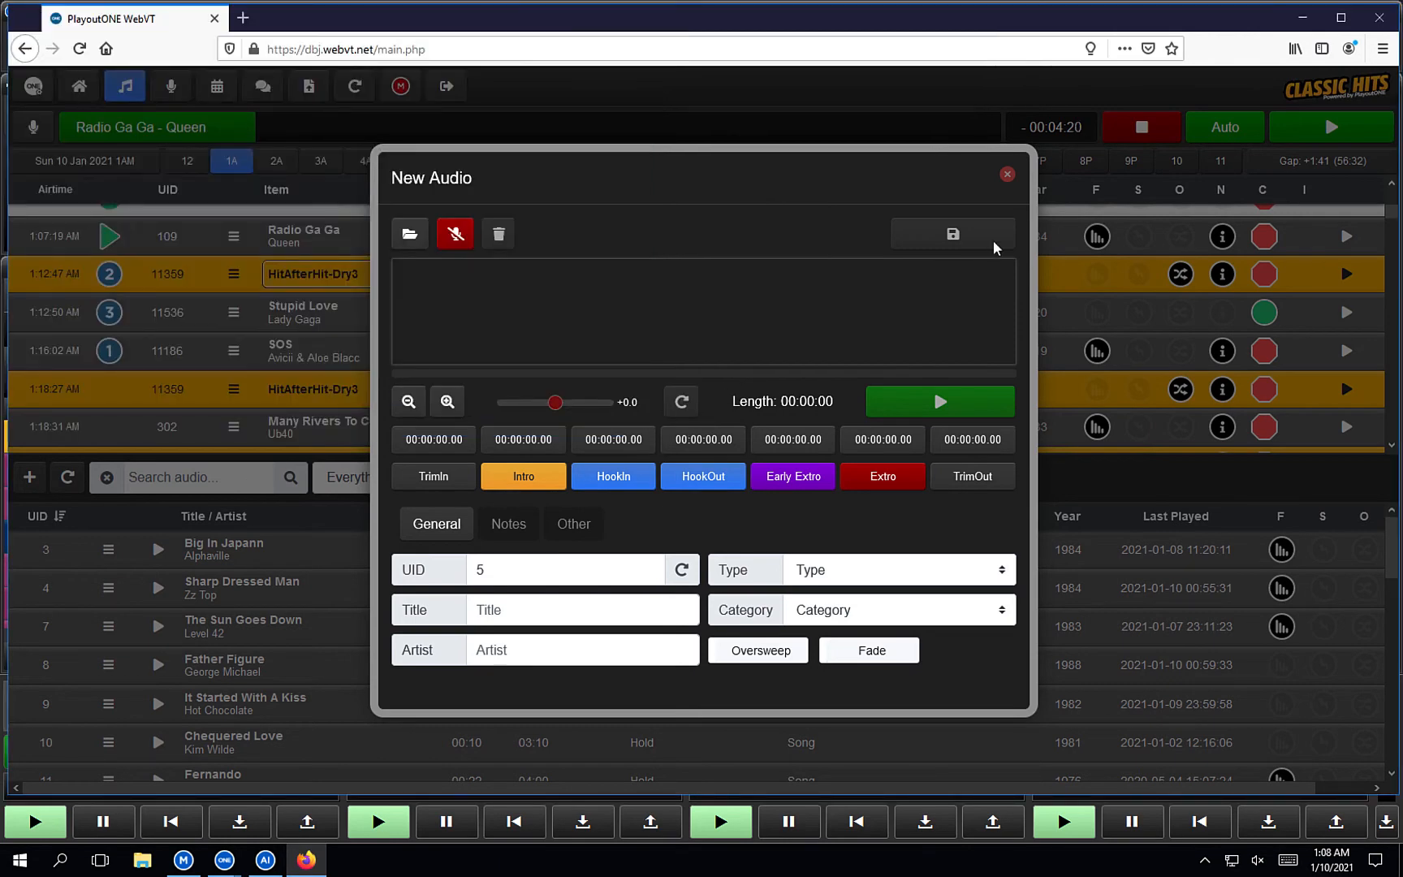
left_click(1006, 174)
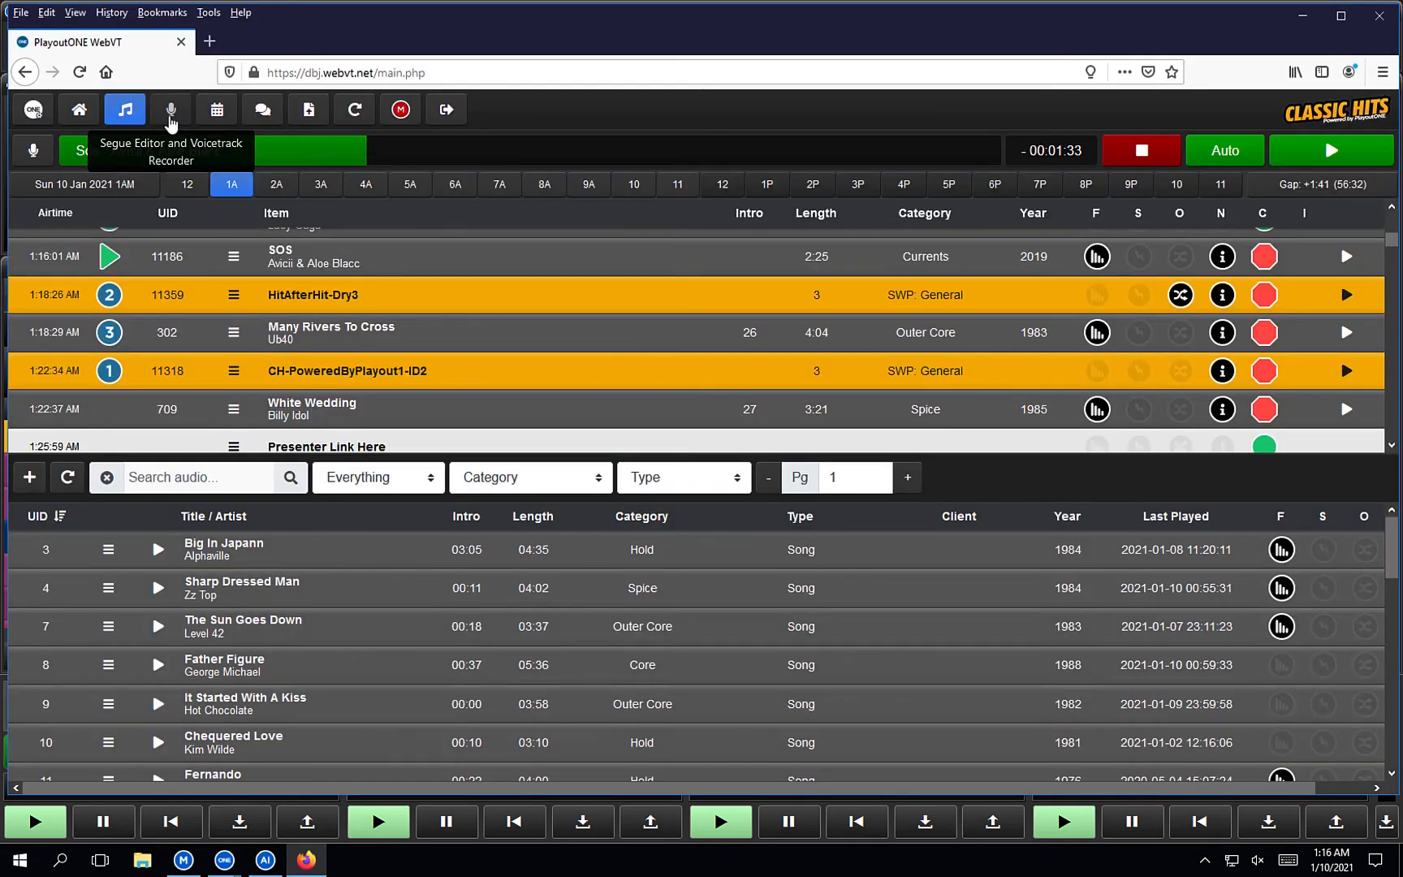
Open the voicetrack recorder, allow Firefox microphone access, and load Presenter Link Here after White Wedding.
left_click(171, 114)
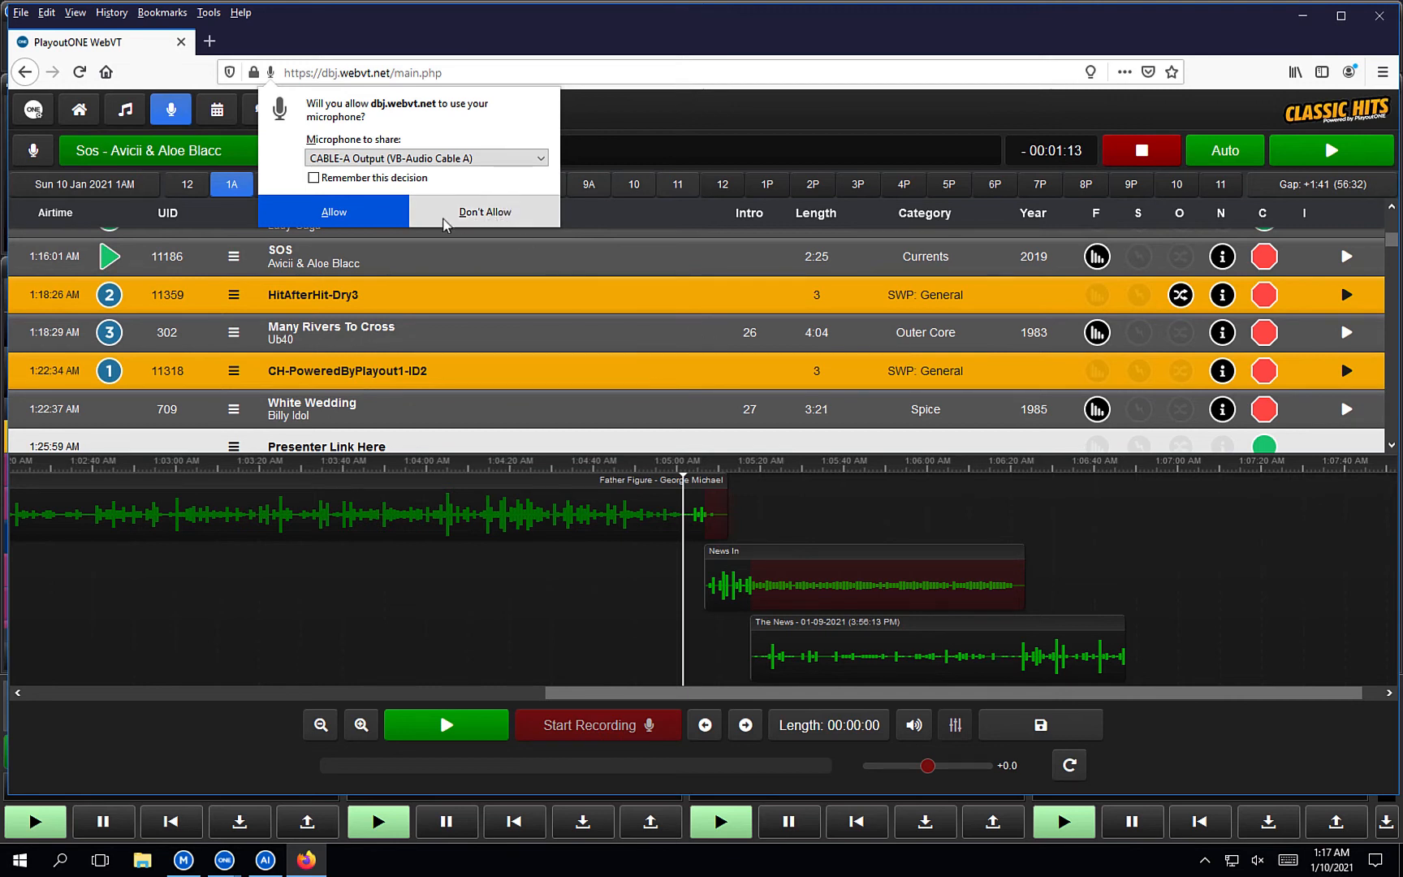
left_click(372, 221)
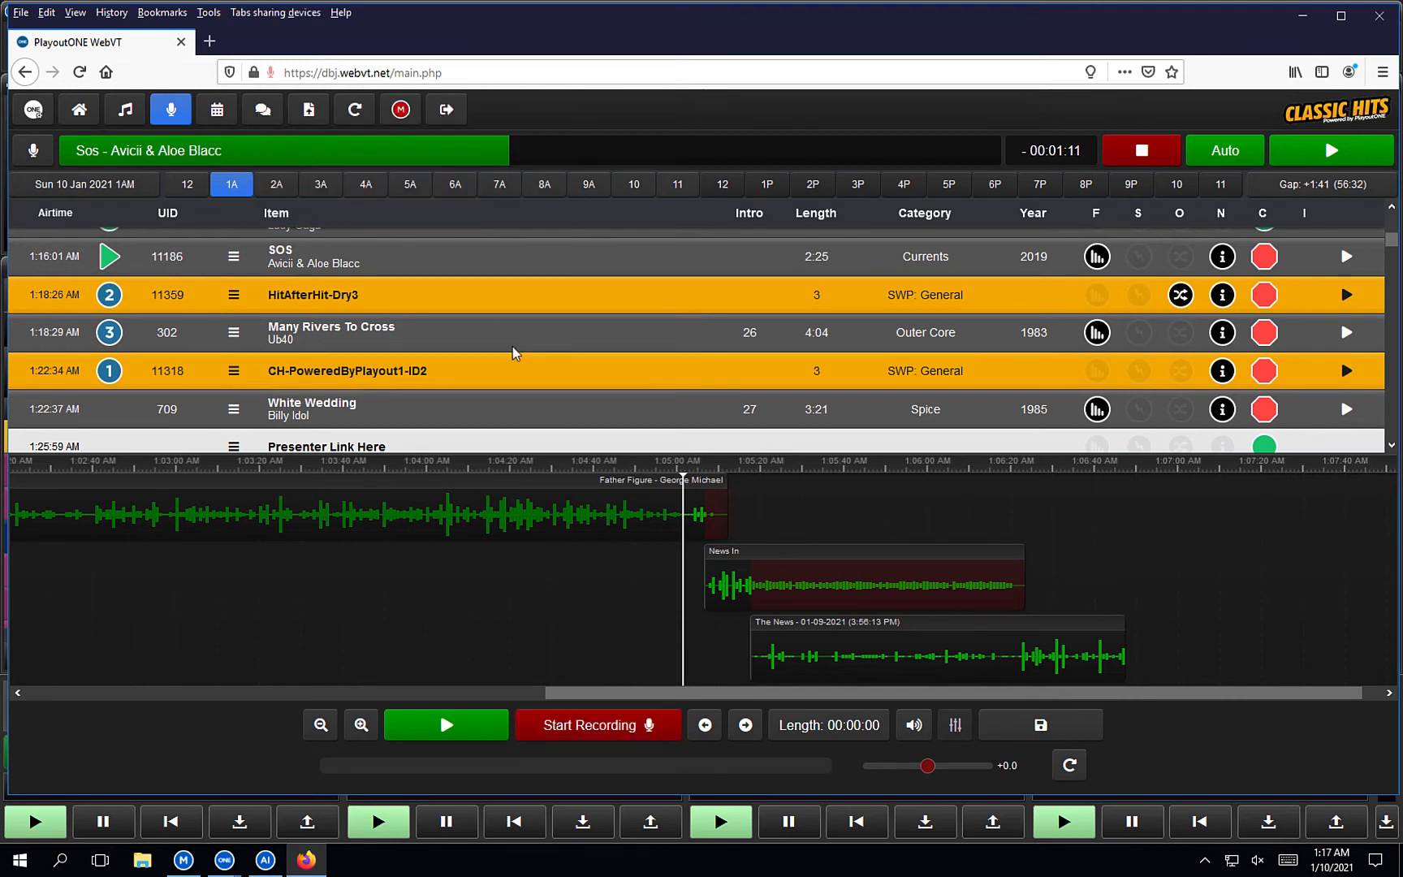
scroll(552, 338, "down", 1)
scroll(552, 338, "down", 4)
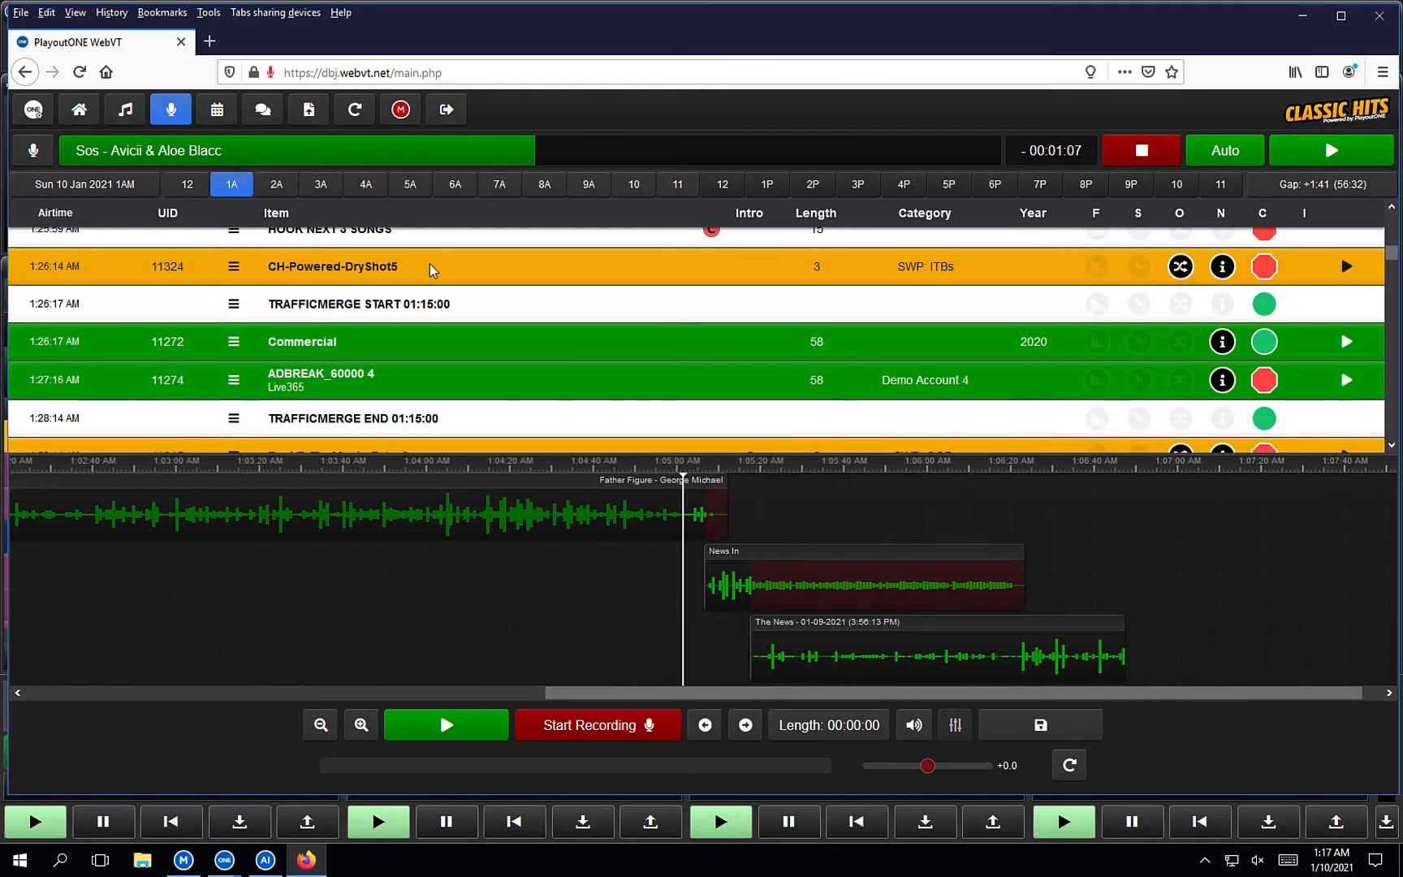
scroll(431, 272, "up", 2)
left_click(419, 278)
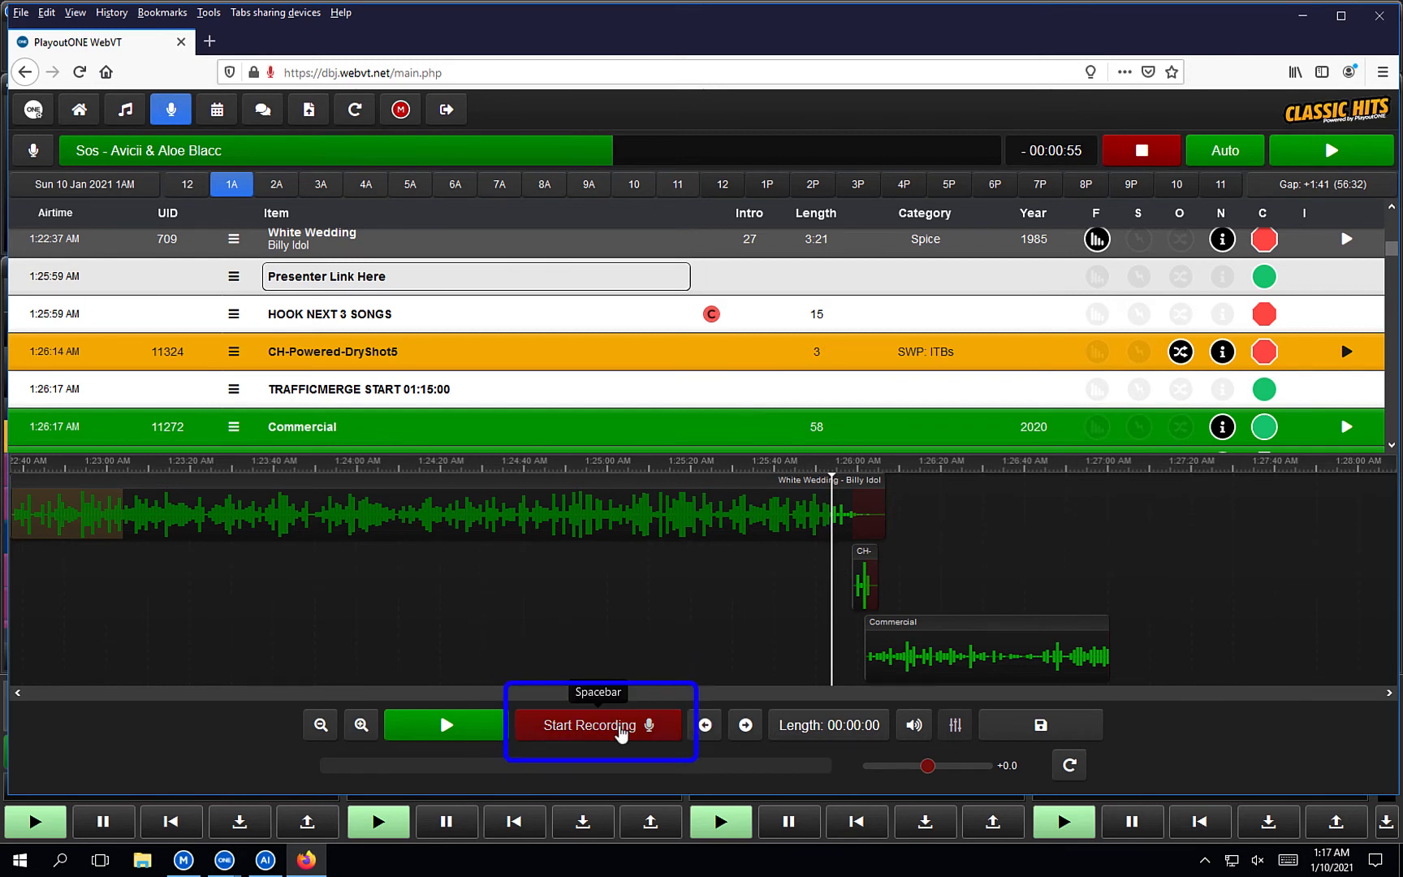
Record a 9-second voice link while firing the next item, then commit it after White Wedding.
left_click(623, 731)
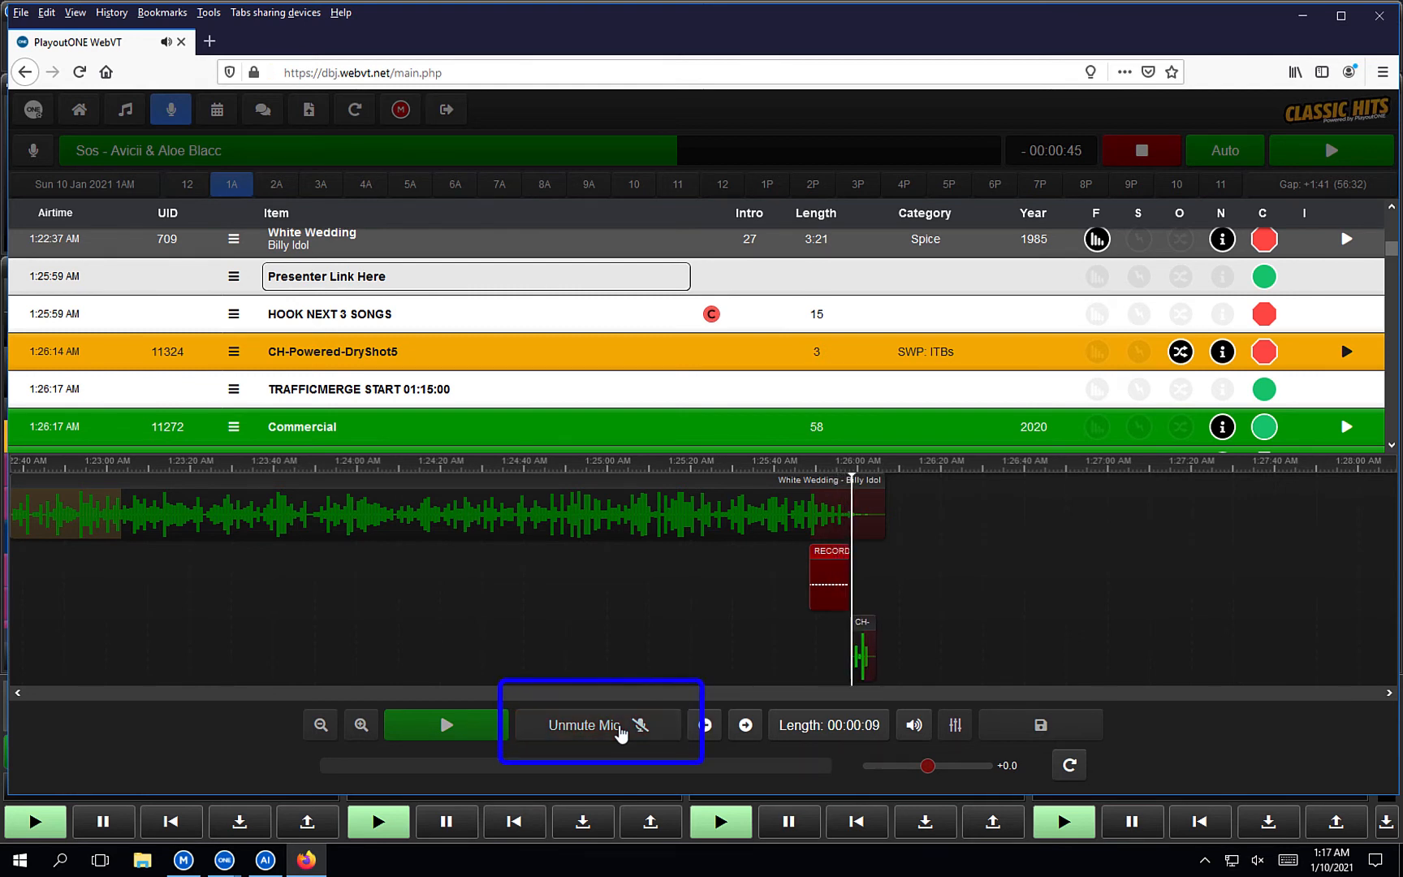
left_click(624, 730)
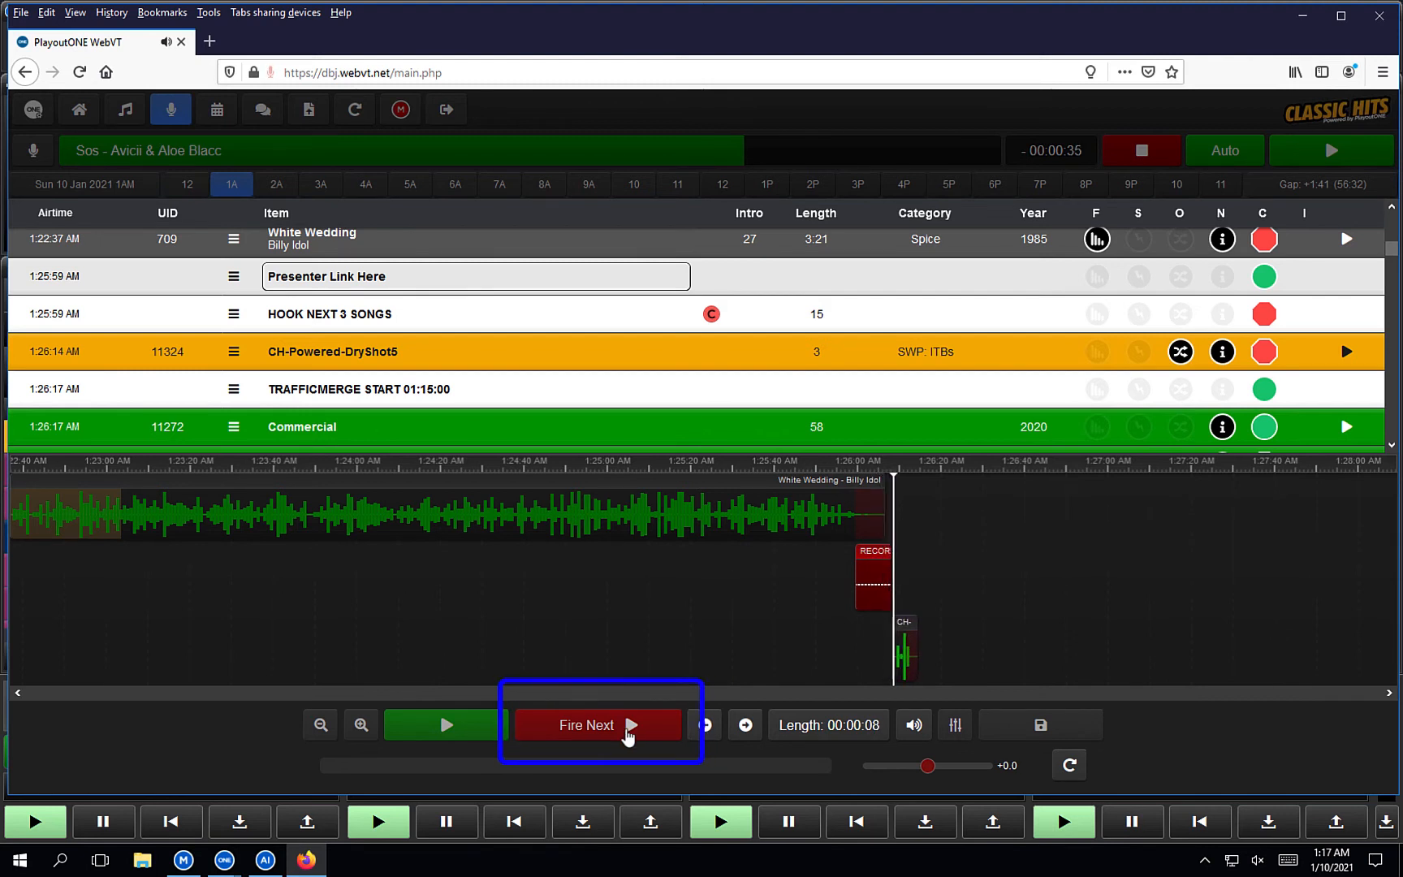
left_click(631, 736)
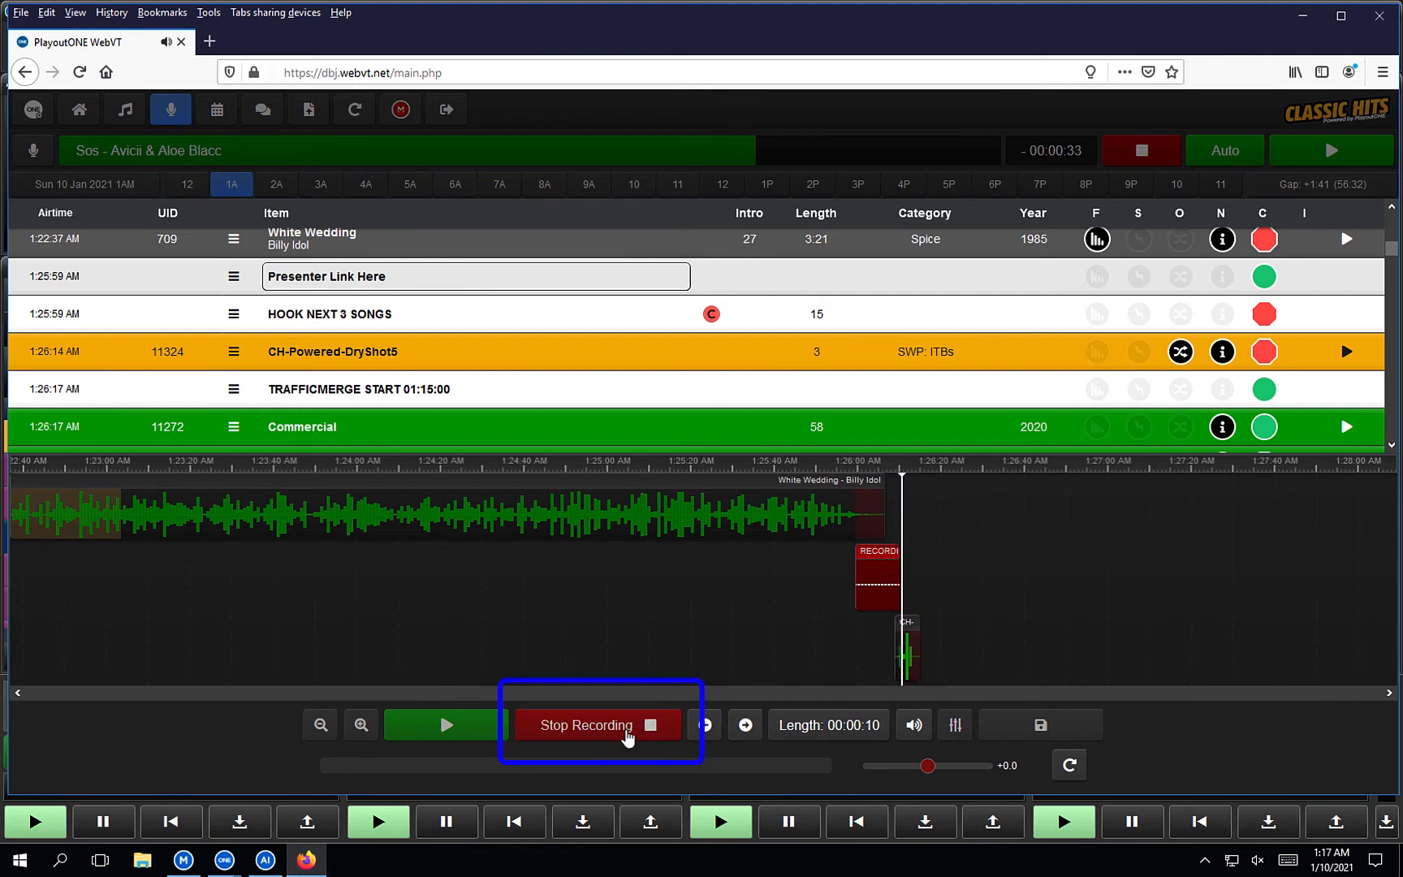
left_click(626, 727)
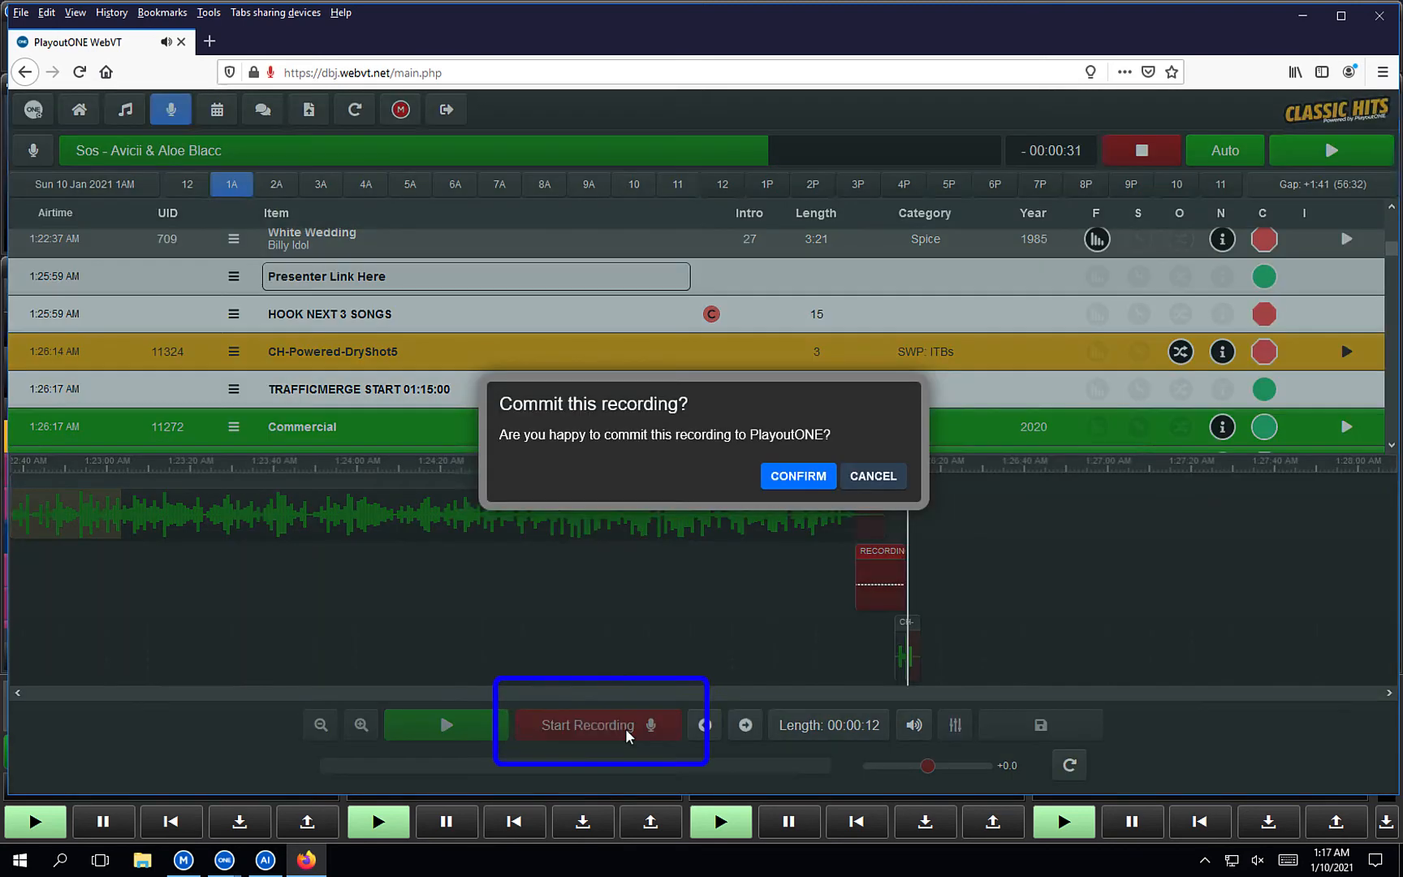
left_click(806, 487)
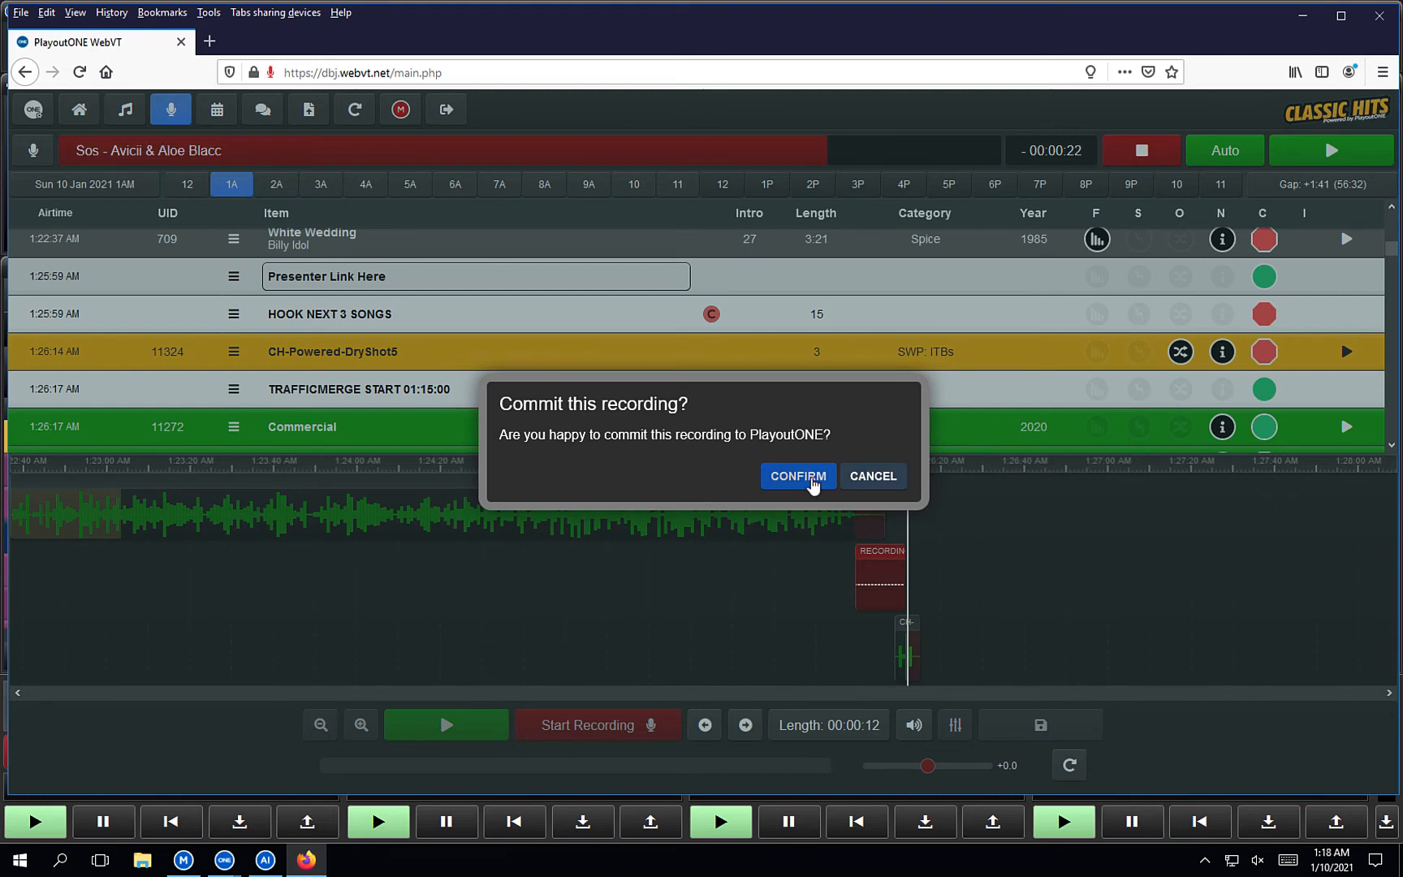
left_click(810, 478)
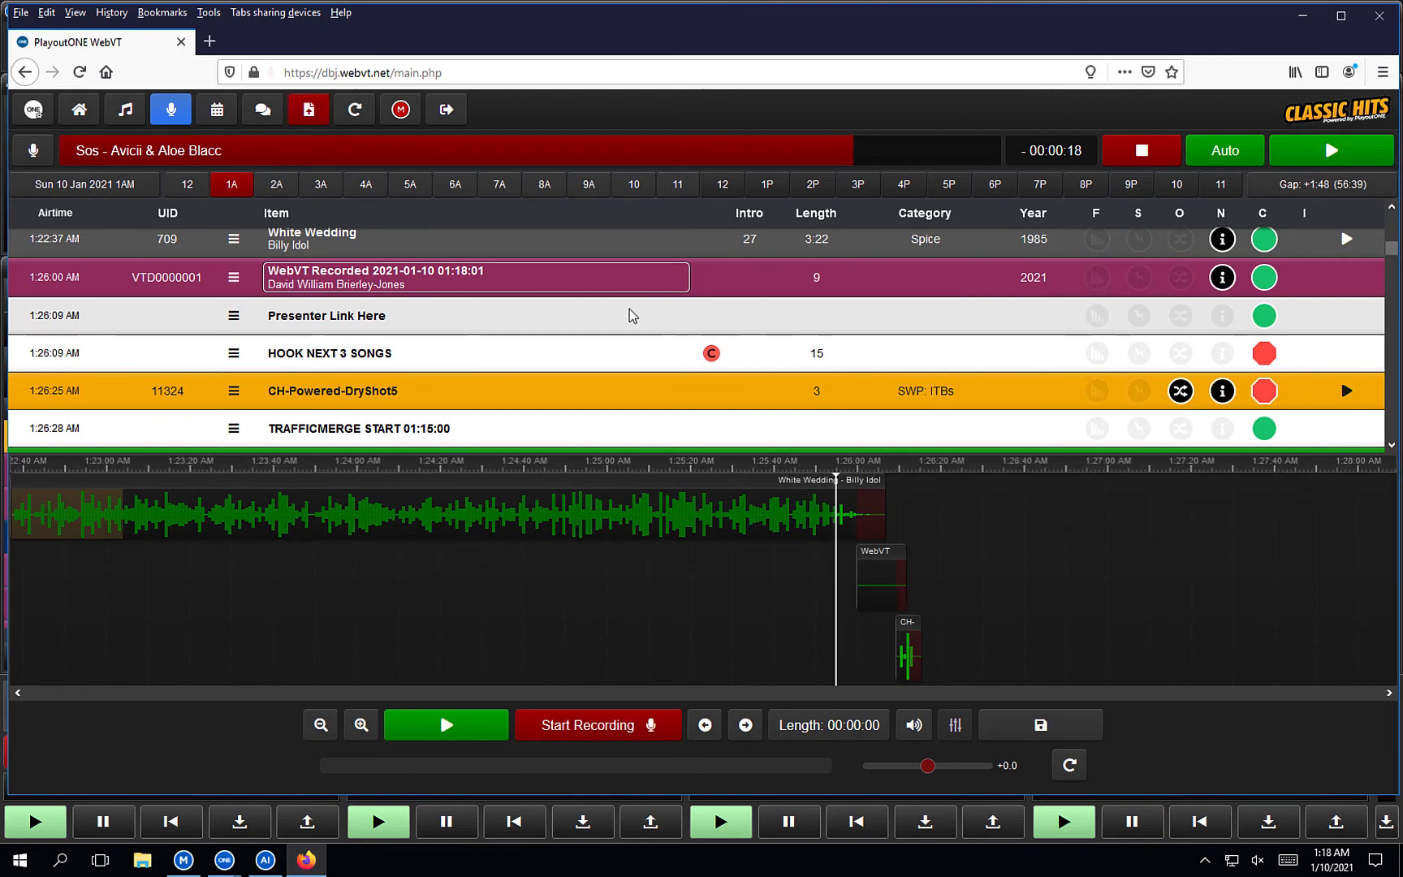
Shift the voice link over White Wedding's ending, preview and save the segue, then show the Triple Stack.
scroll(629, 308, "up", 2)
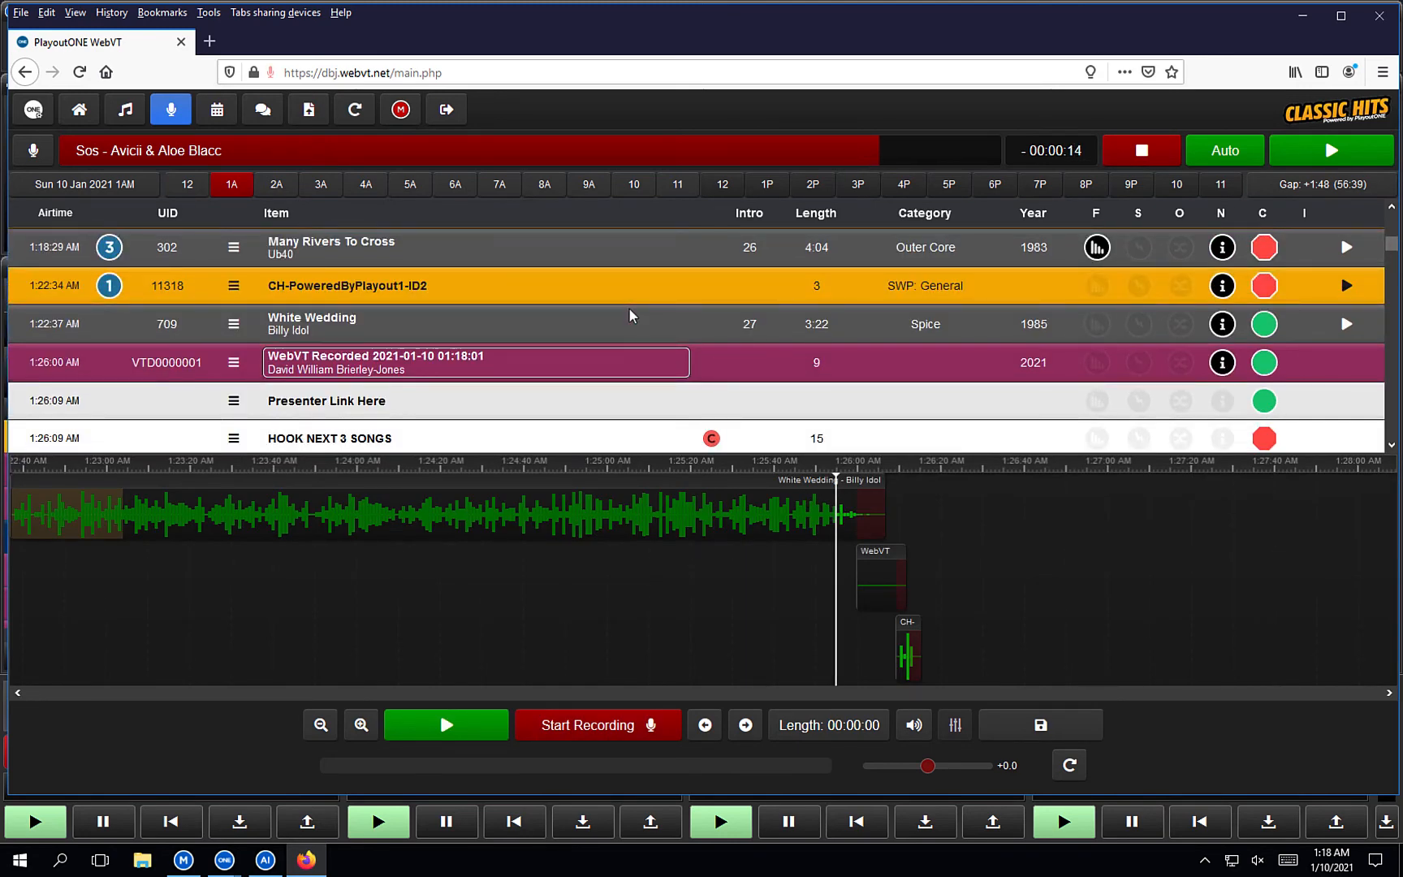
left_click_drag(875, 557, 863, 557)
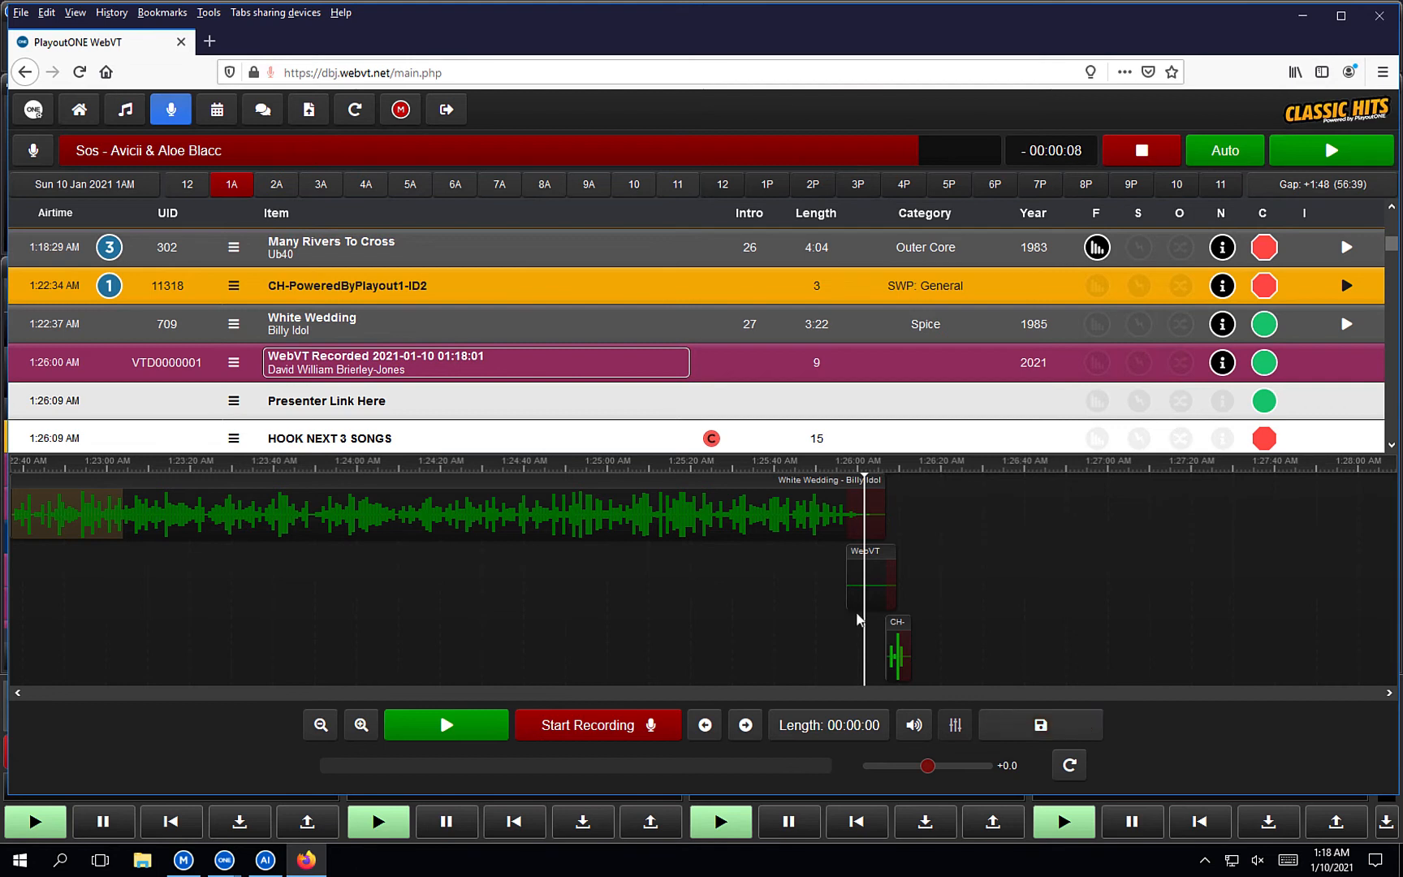
left_click(846, 553)
left_click_drag(873, 561, 883, 559)
left_click(875, 553)
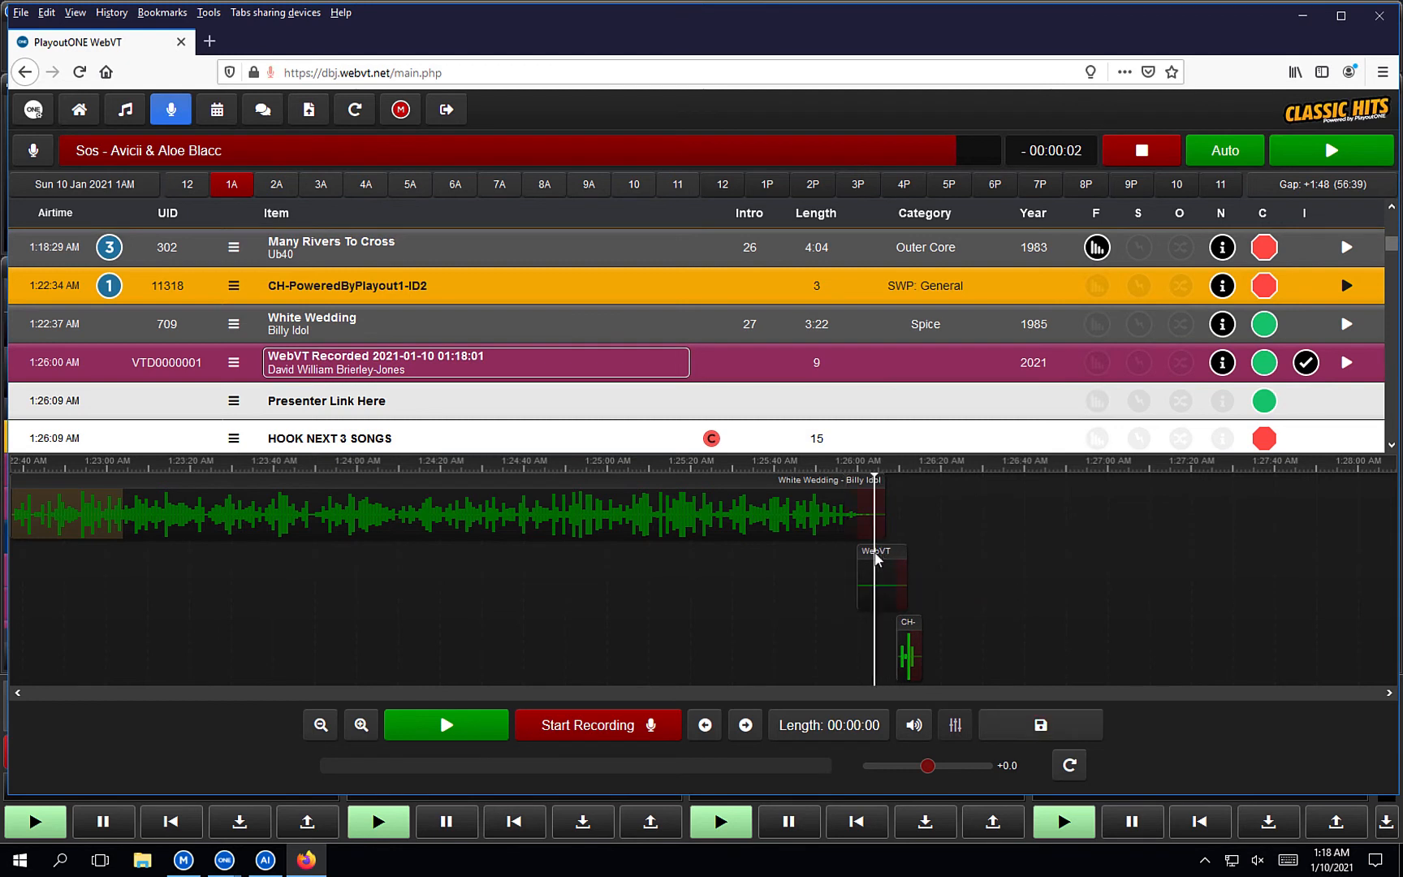
left_click(836, 567)
left_click(503, 737)
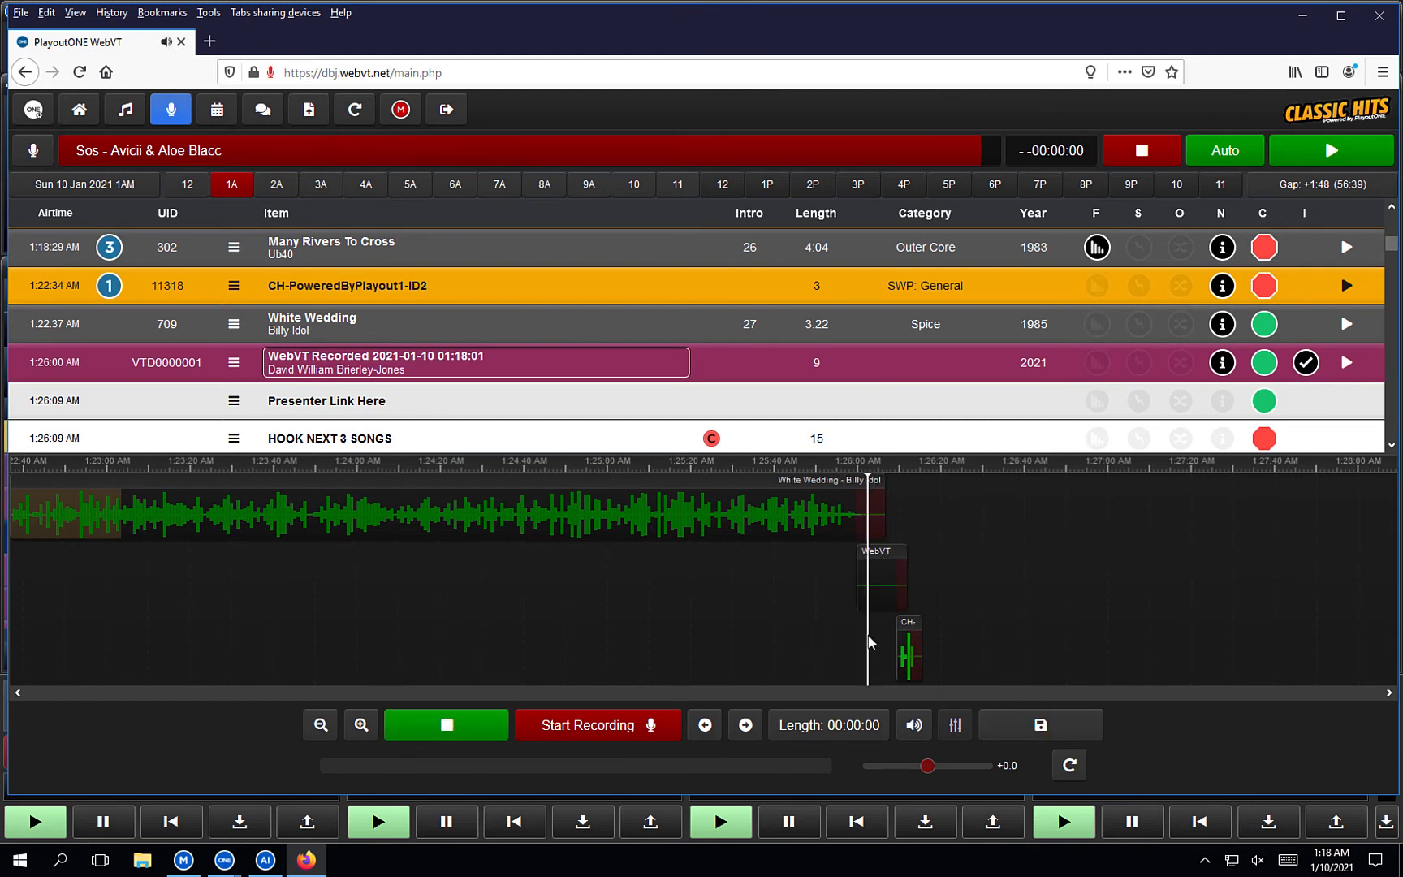
left_click(999, 727)
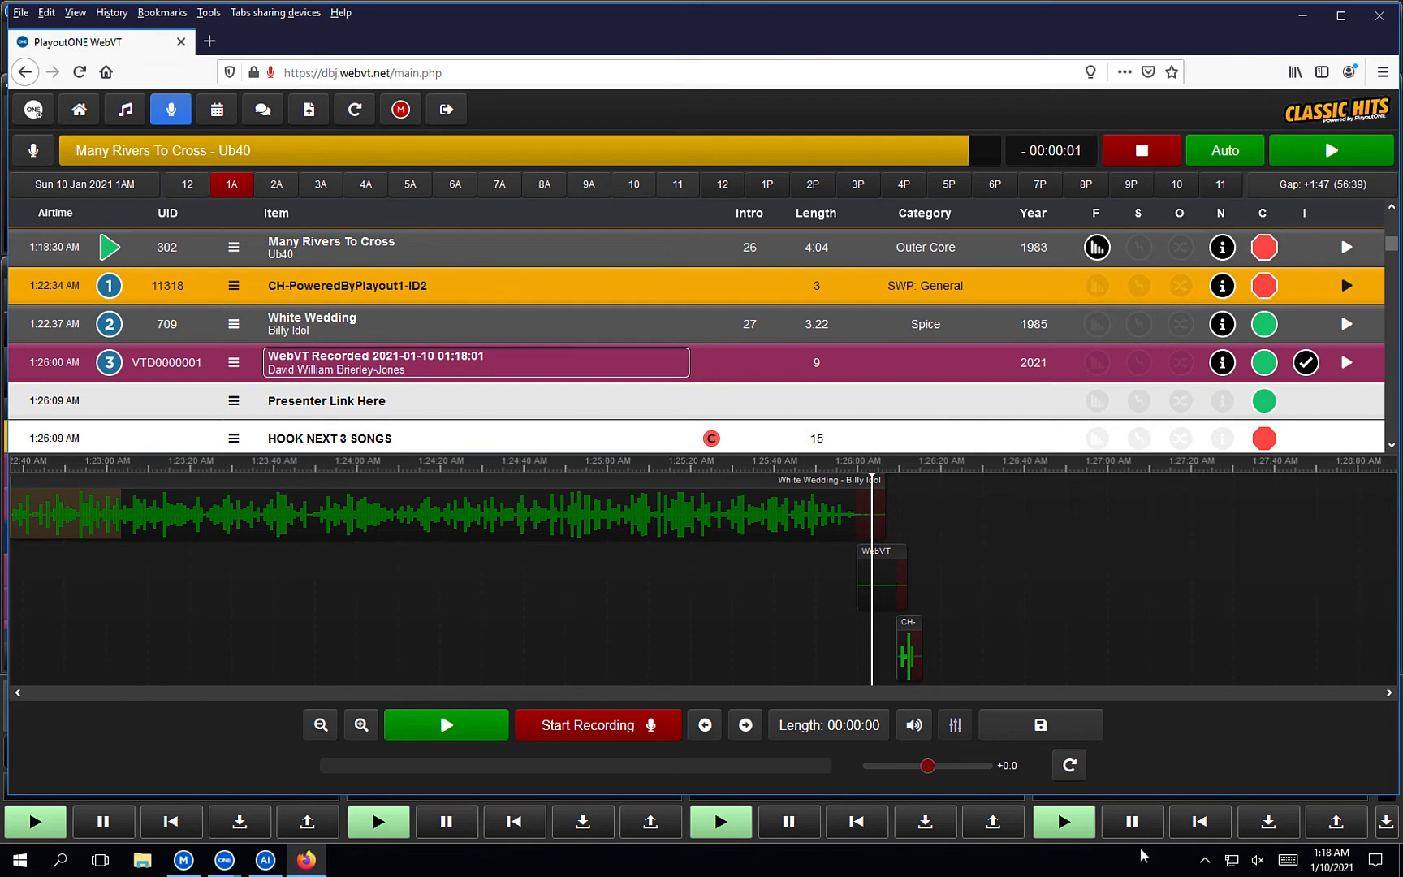
left_click(914, 725)
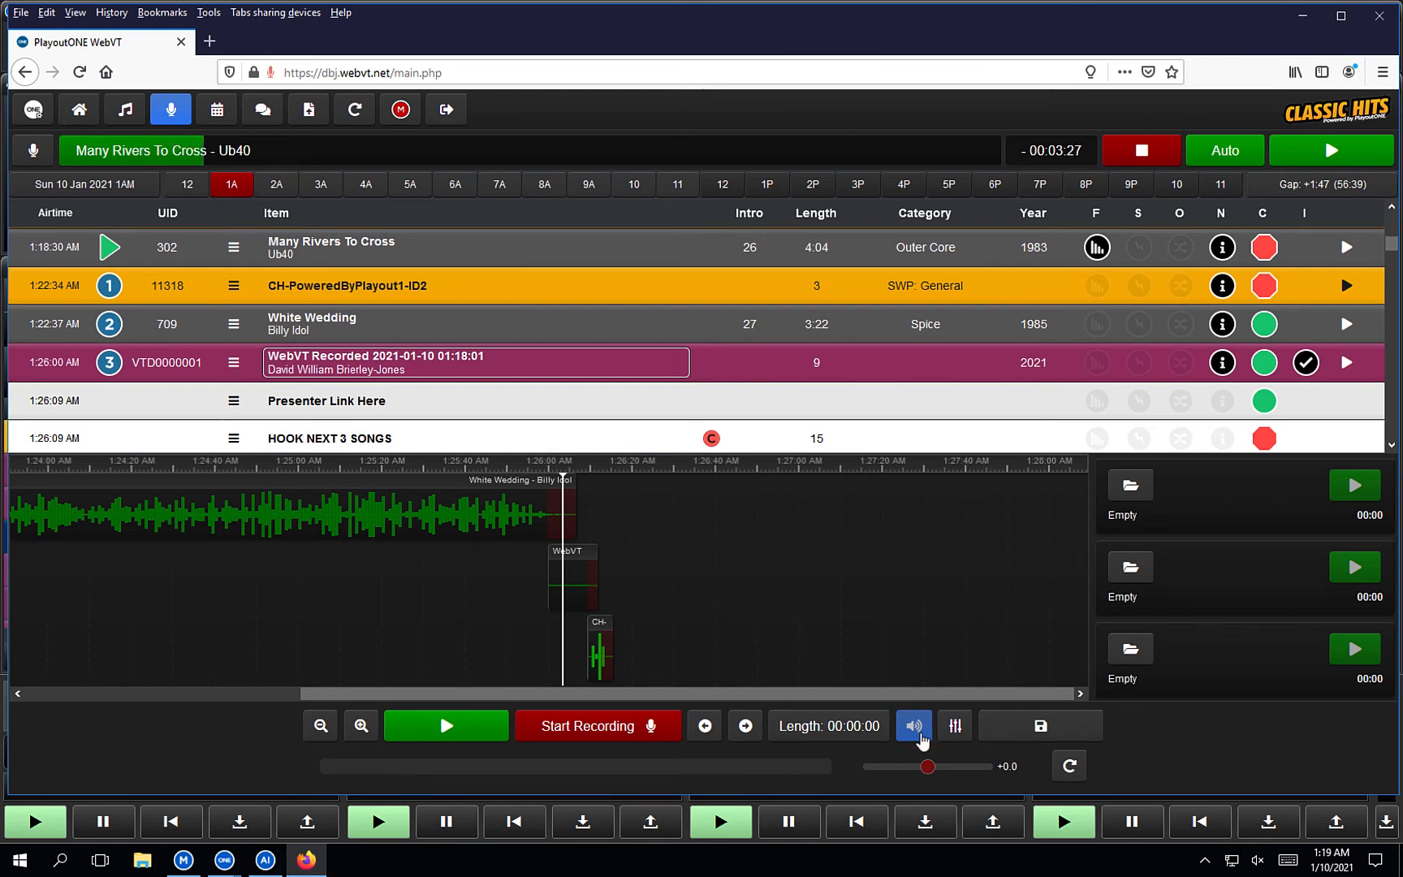
Load Awful - josh pan from the Songs folder into the first Triple Stack player.
left_click(1130, 487)
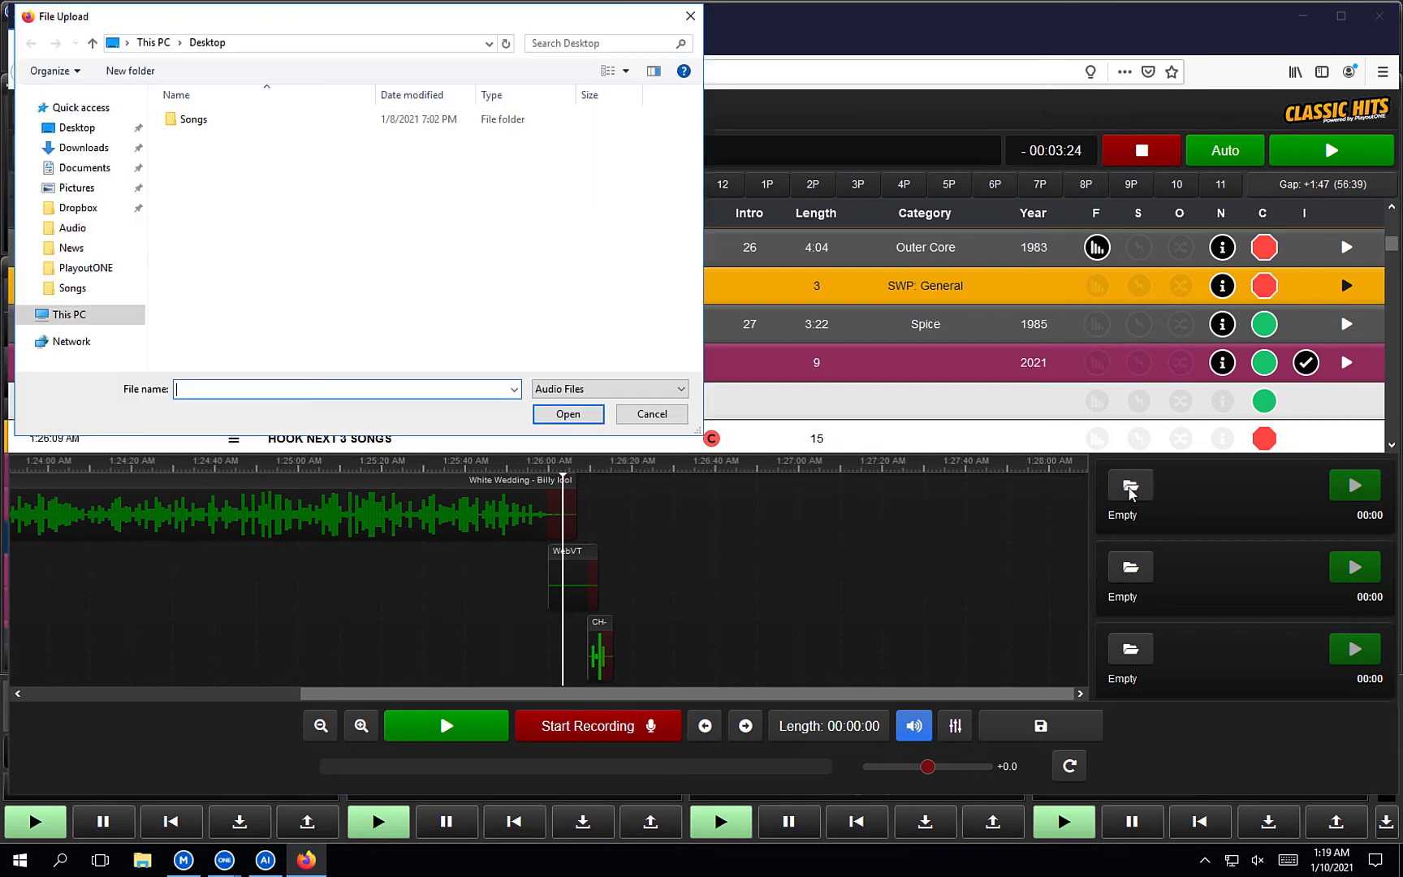
double_click(223, 122)
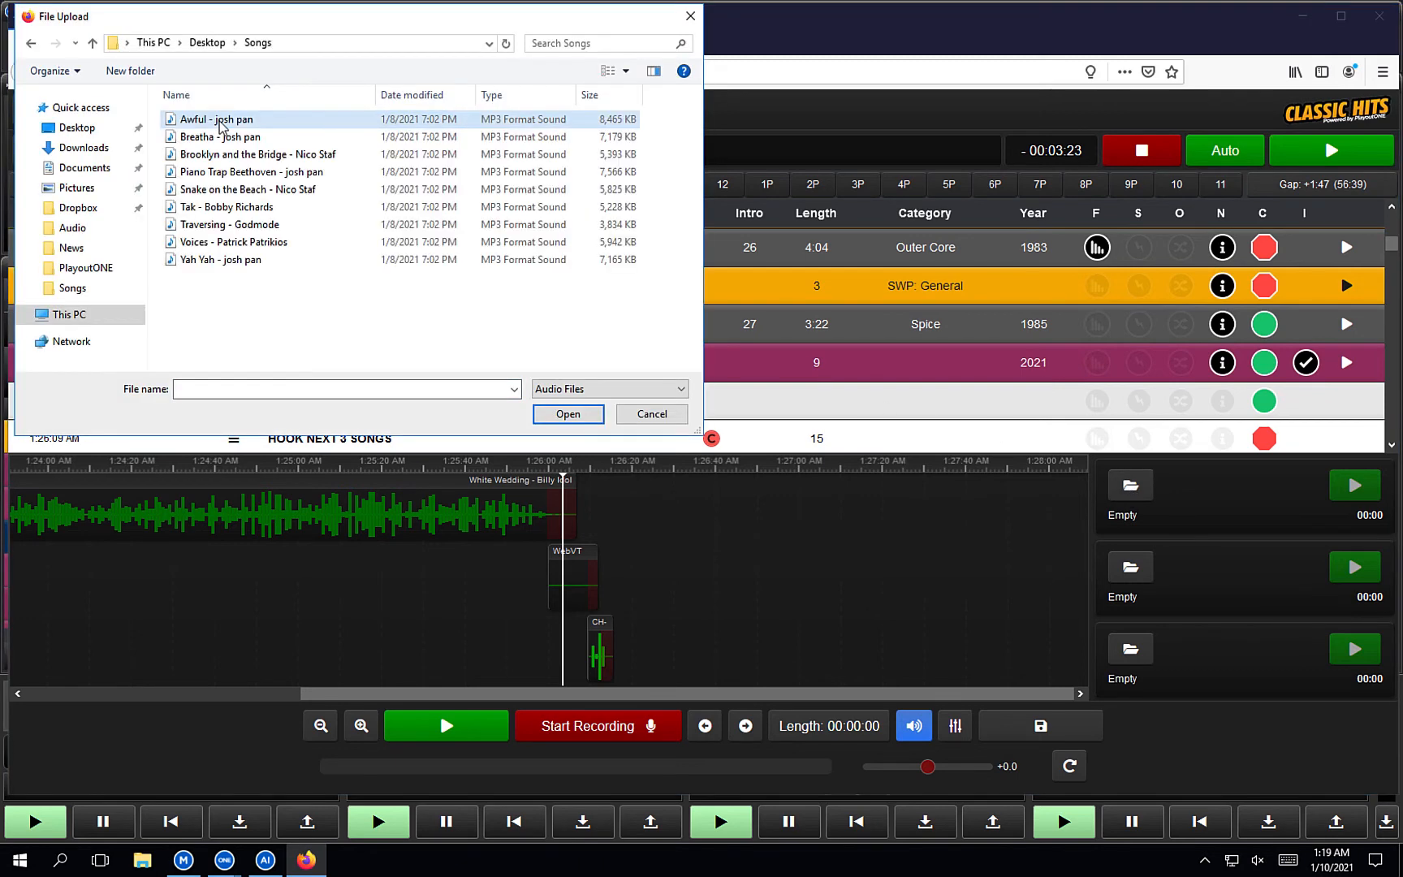
double_click(256, 124)
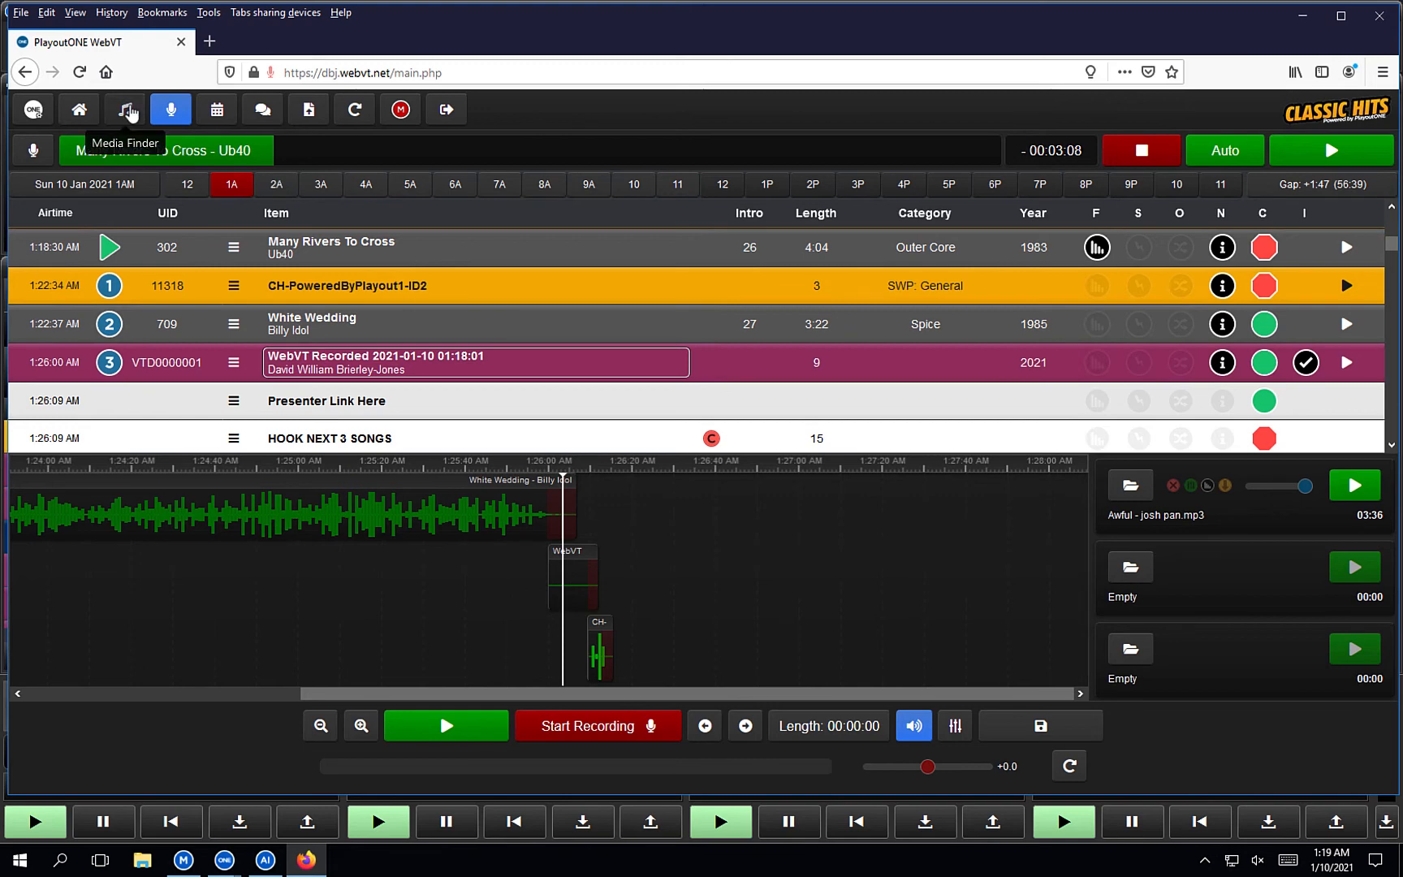
Search the Media Finder audio library for "bed".
left_click(125, 109)
left_click(216, 474)
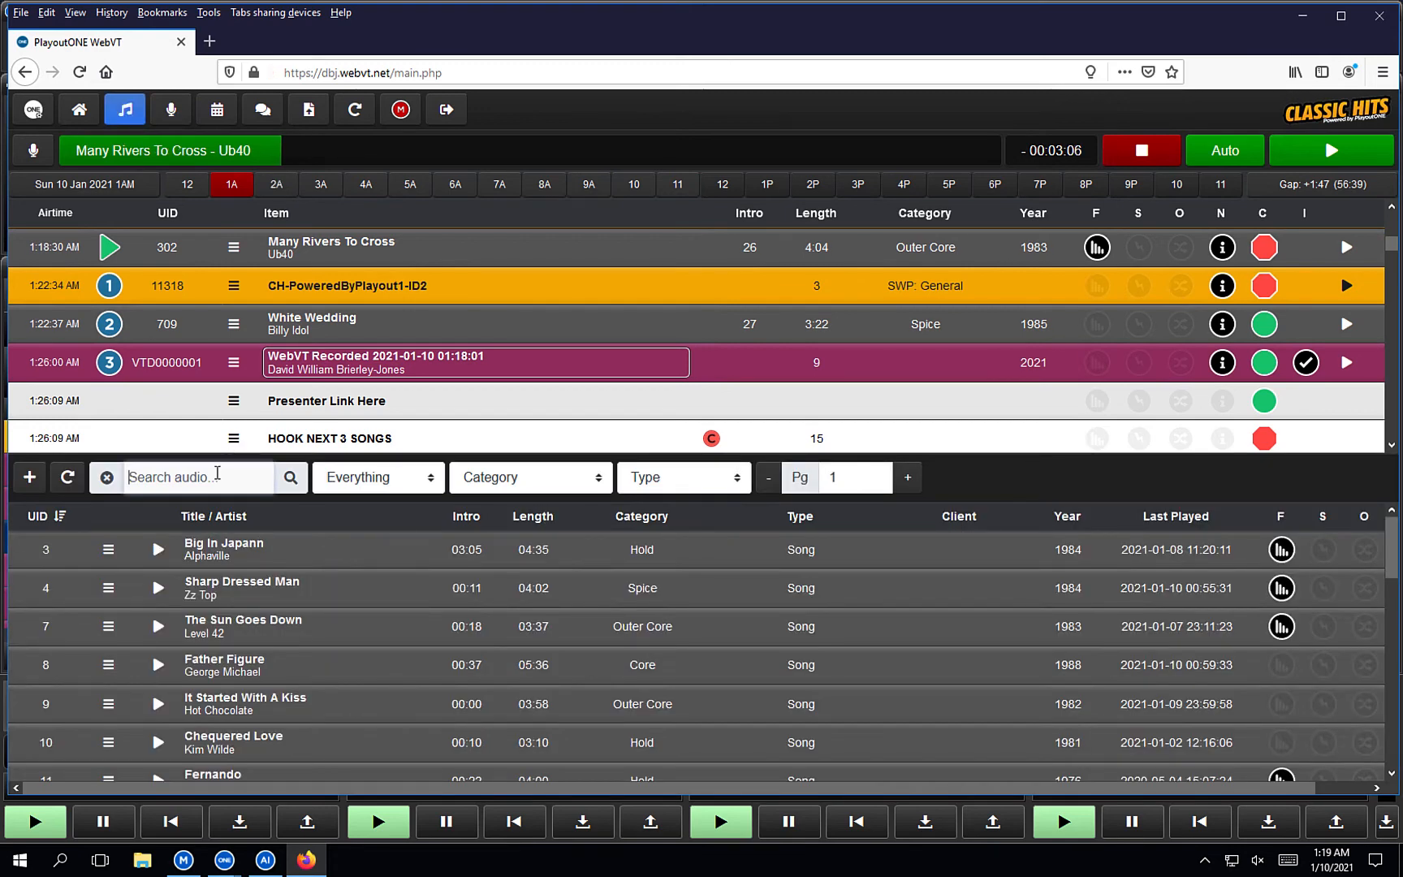
type("hour")
key("BackSpace")
key("BackSpace")
key("BackSpace")
key("BackSpace")
type("bed")
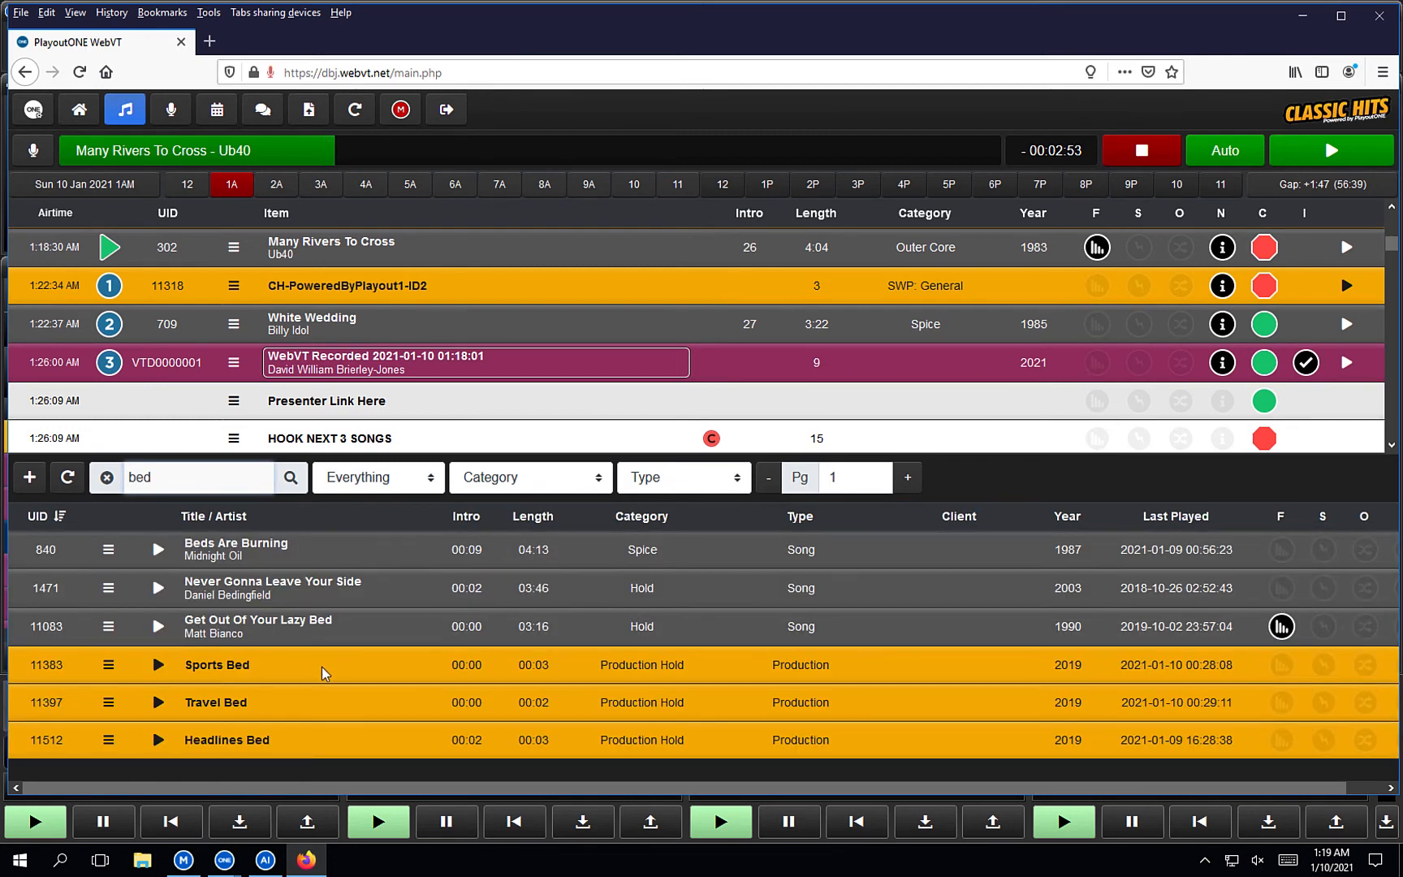
Add Sports Bed to Triple Stack 1 and return to the voicetrack editor.
right_click(278, 665)
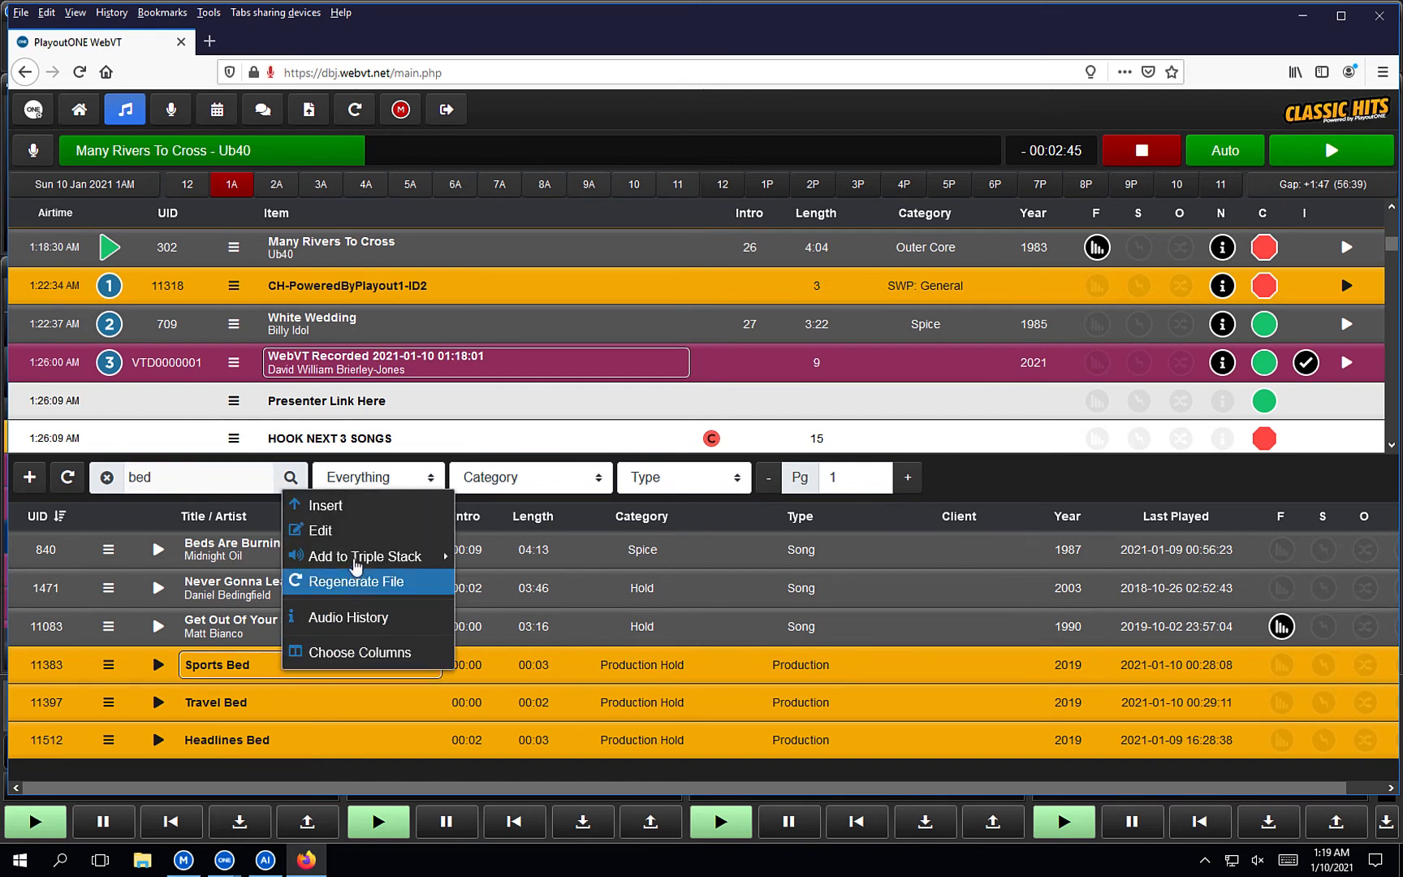
mouse_move(390, 556)
left_click(520, 555)
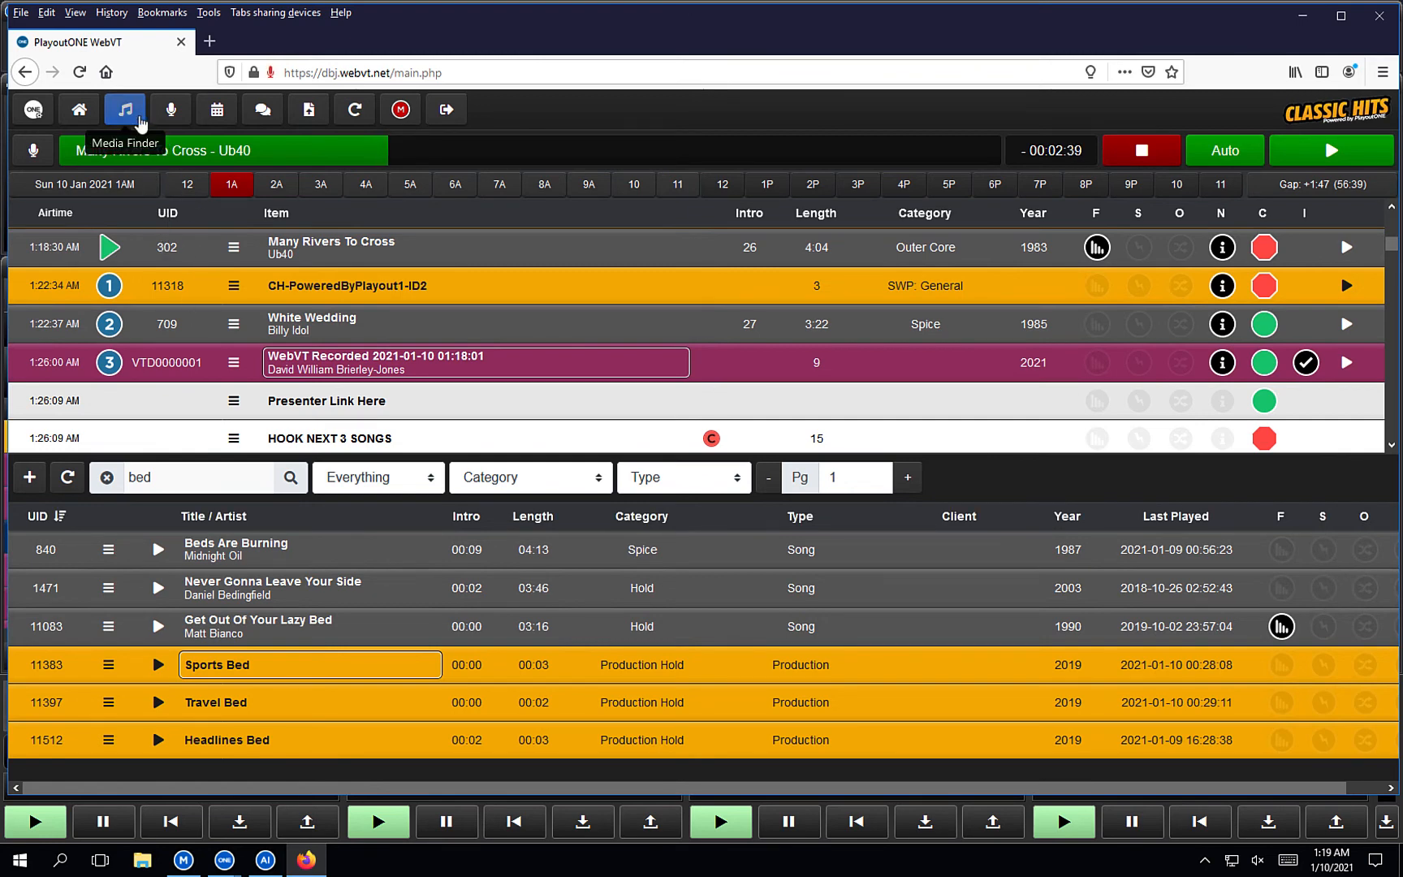
left_click(170, 109)
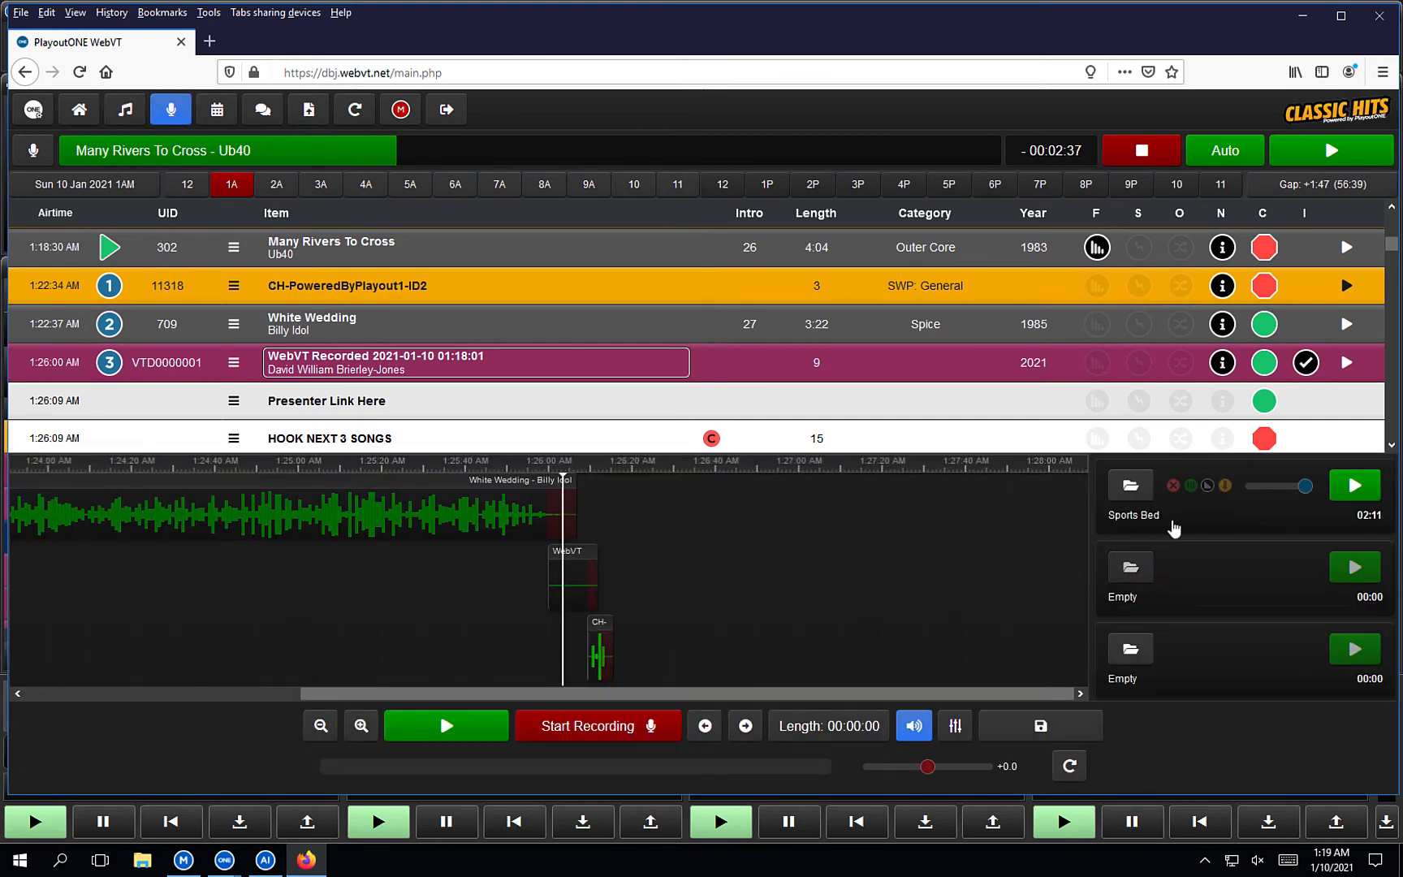
Audition Sports Bed from the stack, then load the Presenter Link Here slot after Let's Get It On.
left_click(1373, 485)
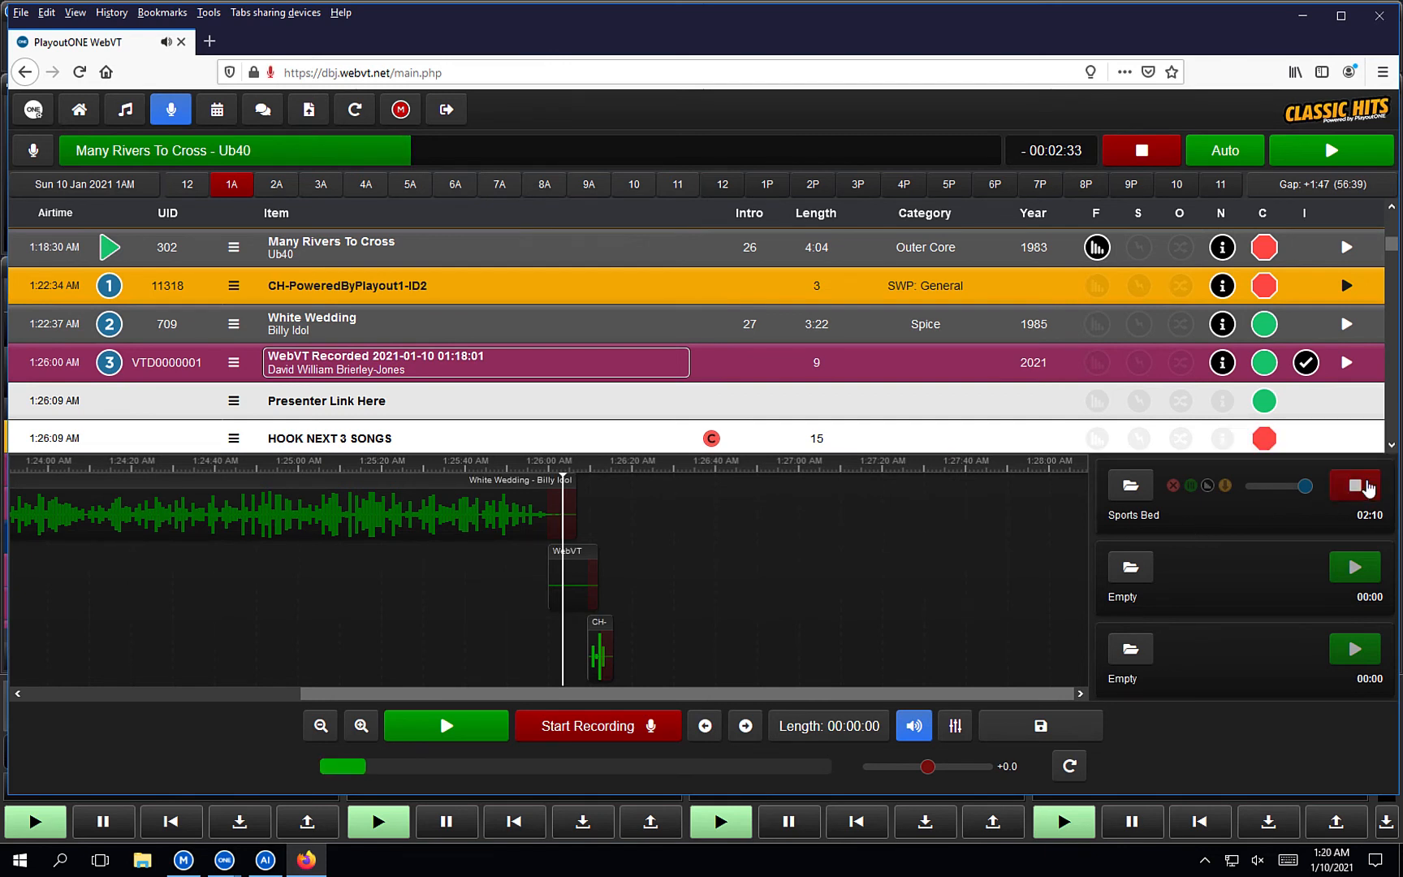
left_click(1364, 489)
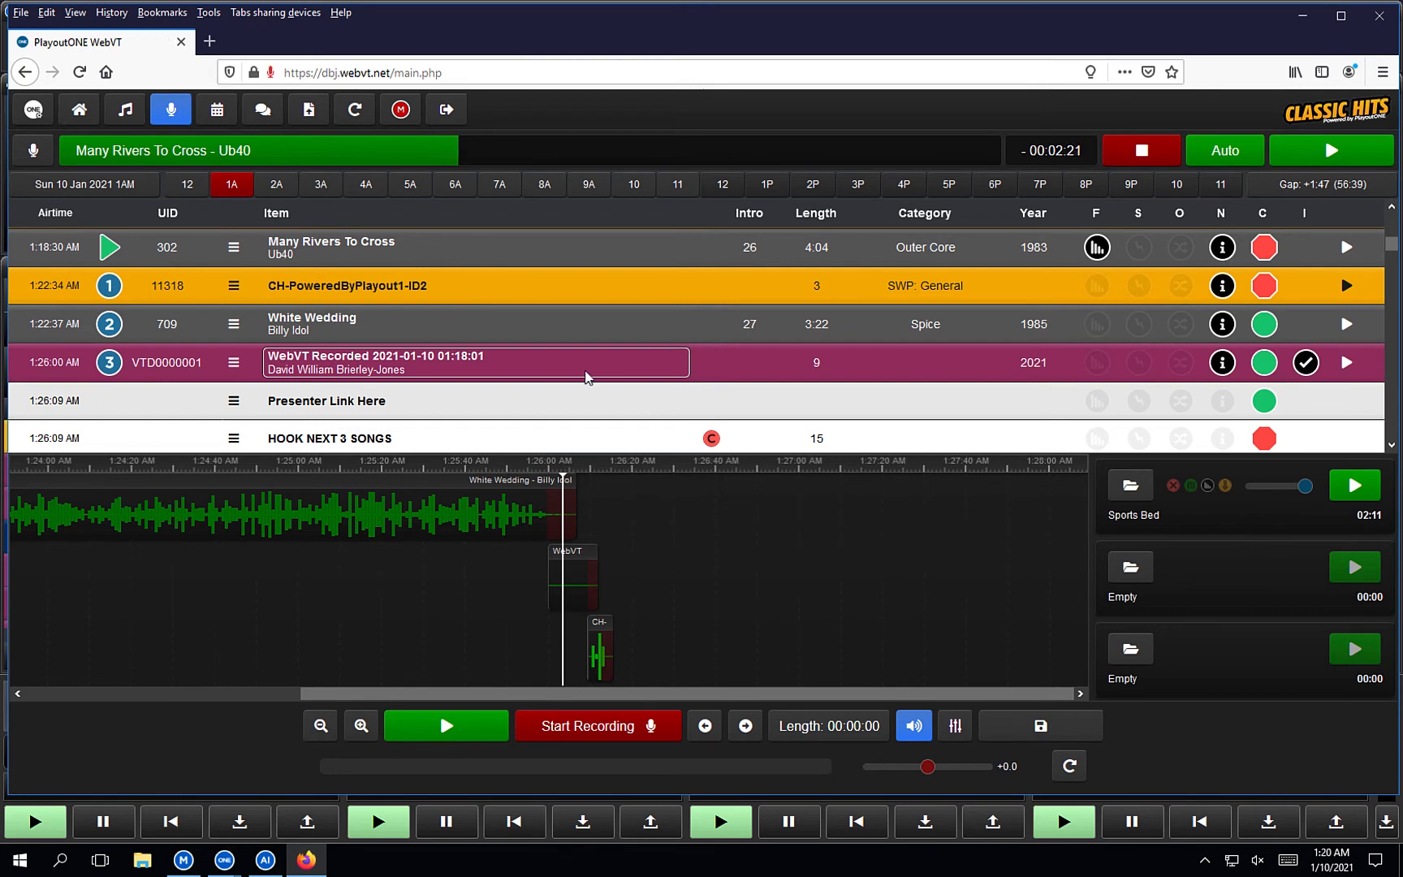
scroll(585, 371, "down", 5)
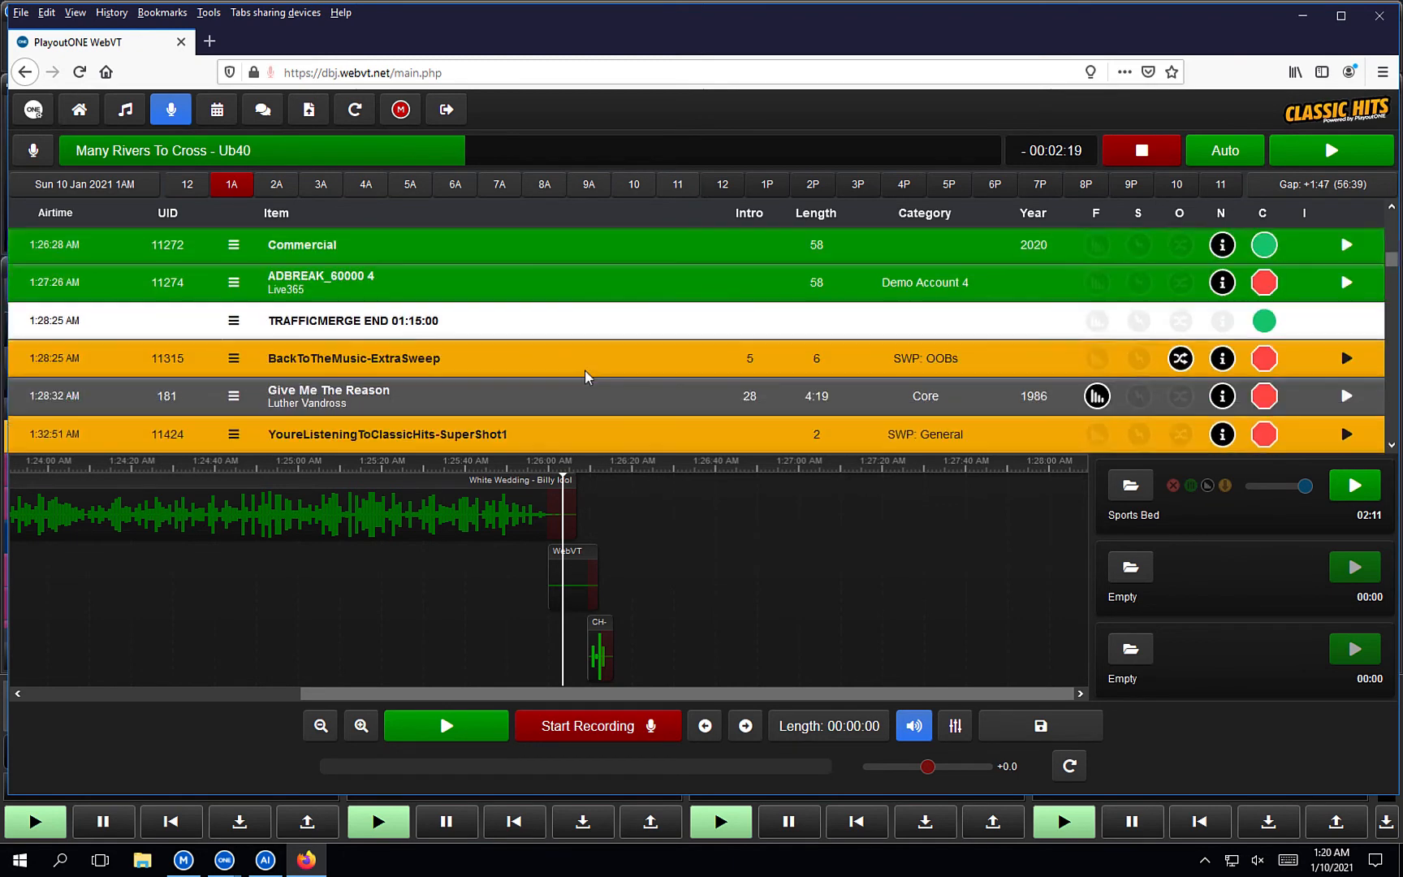
scroll(584, 370, "down", 8)
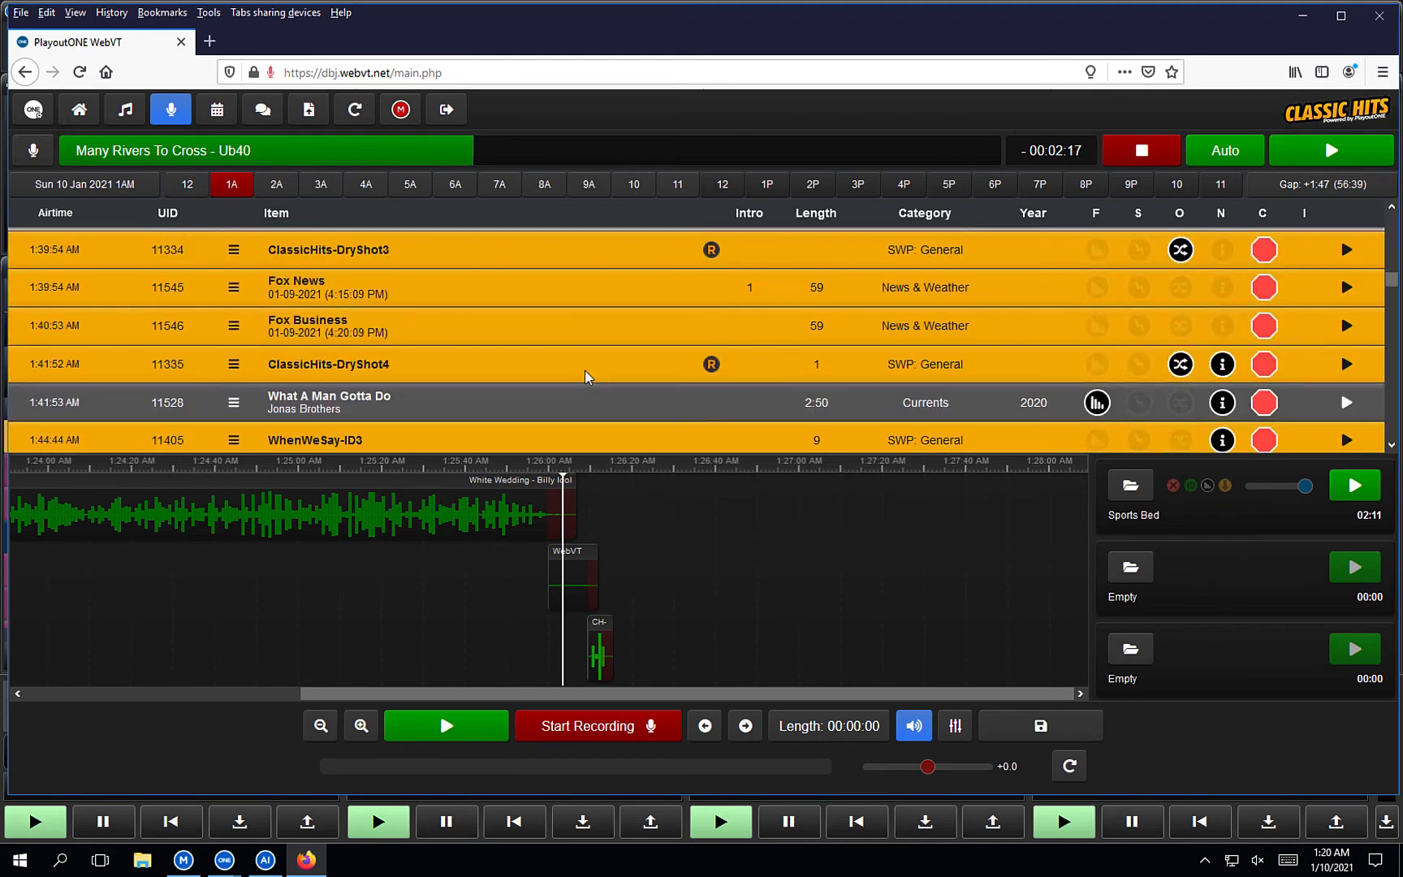
scroll(585, 370, "up", 2)
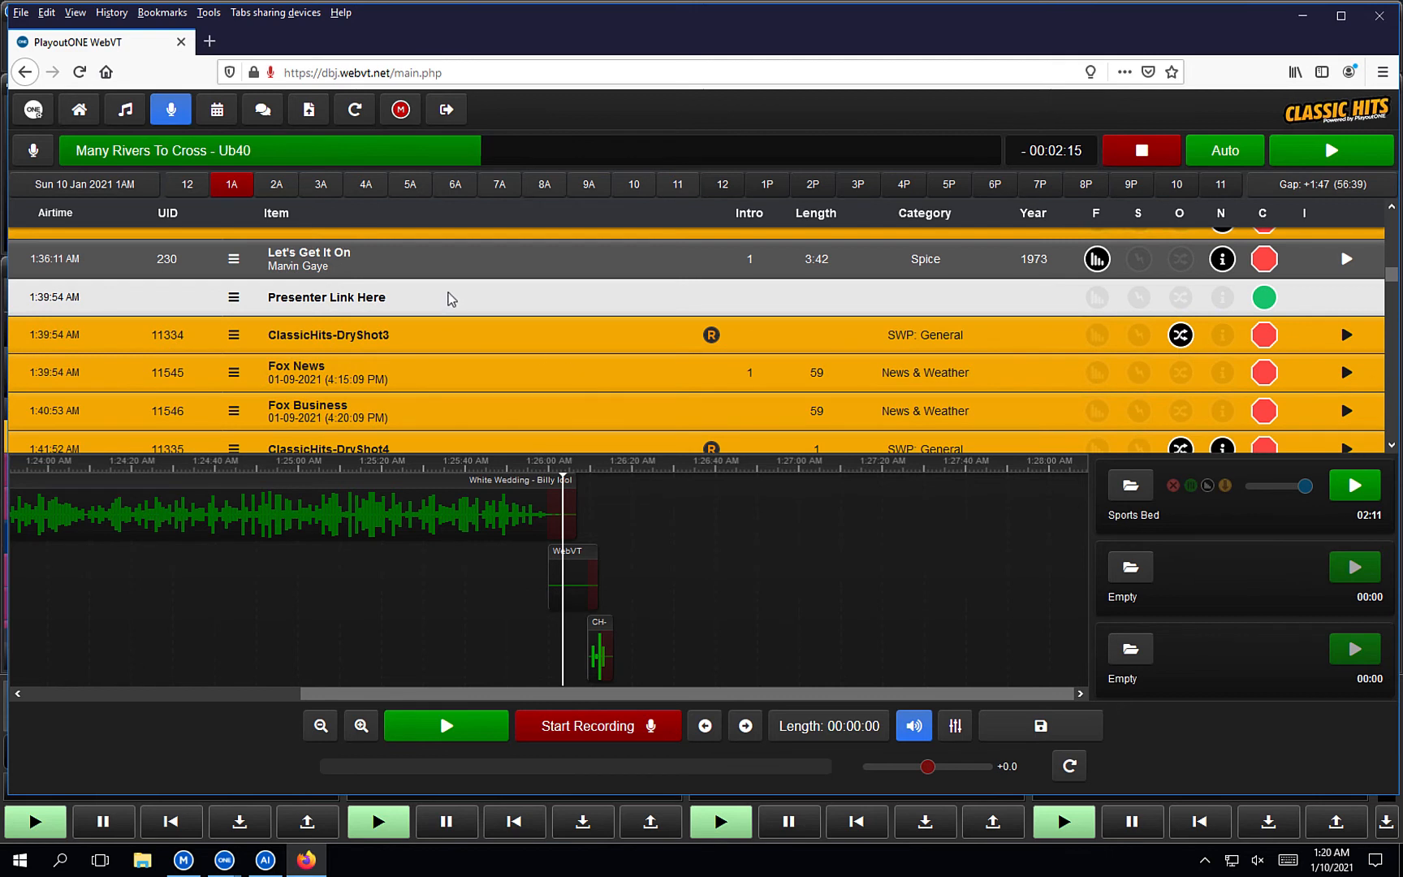
left_click(448, 297)
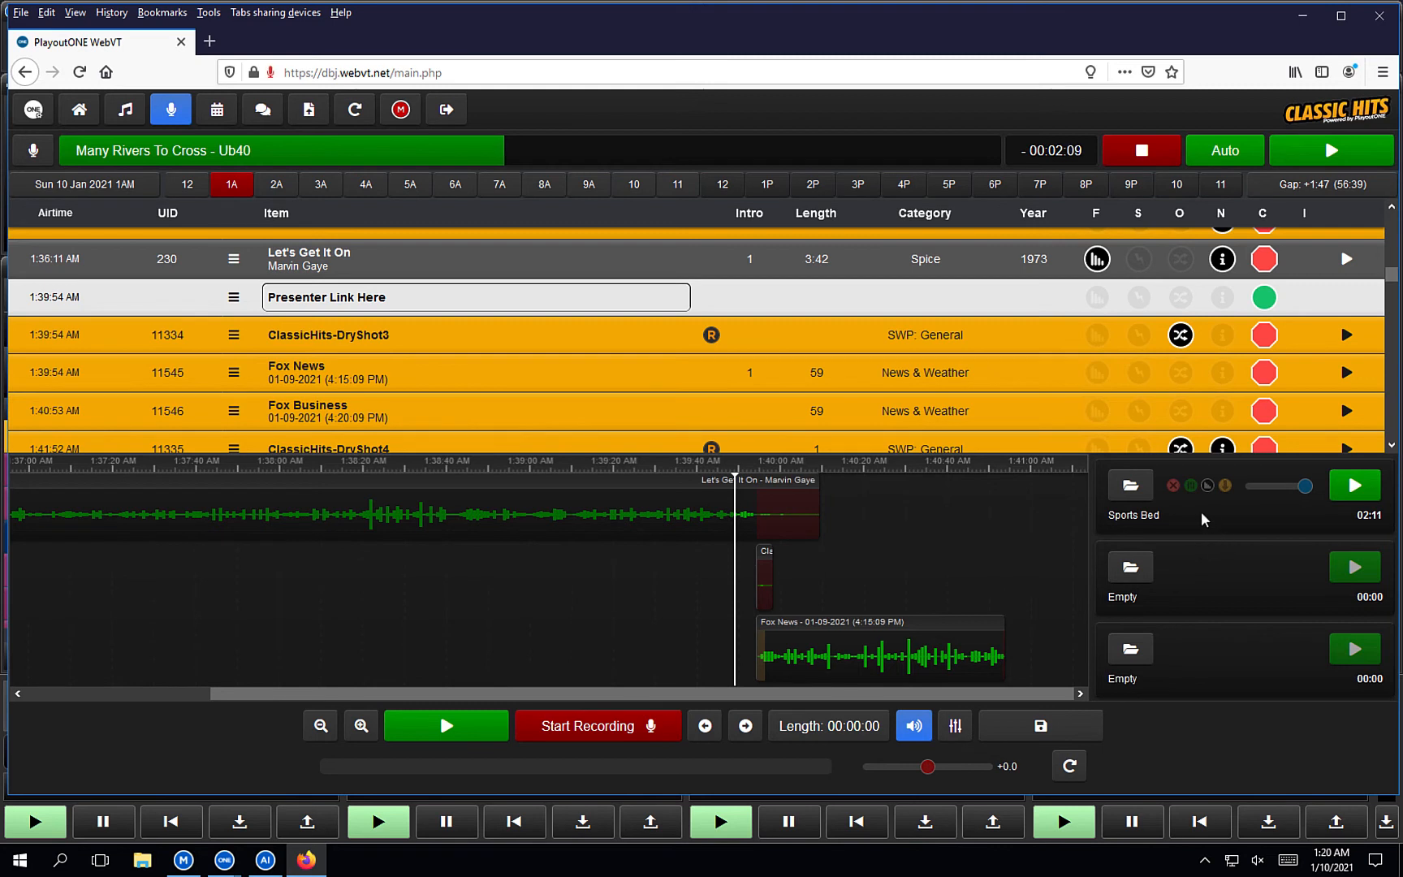
Toggle Duck/Raise on the Sports Bed cart several times, then set it to fade on next.
left_click(1191, 486)
left_click(956, 726)
left_click(956, 726)
left_click(956, 725)
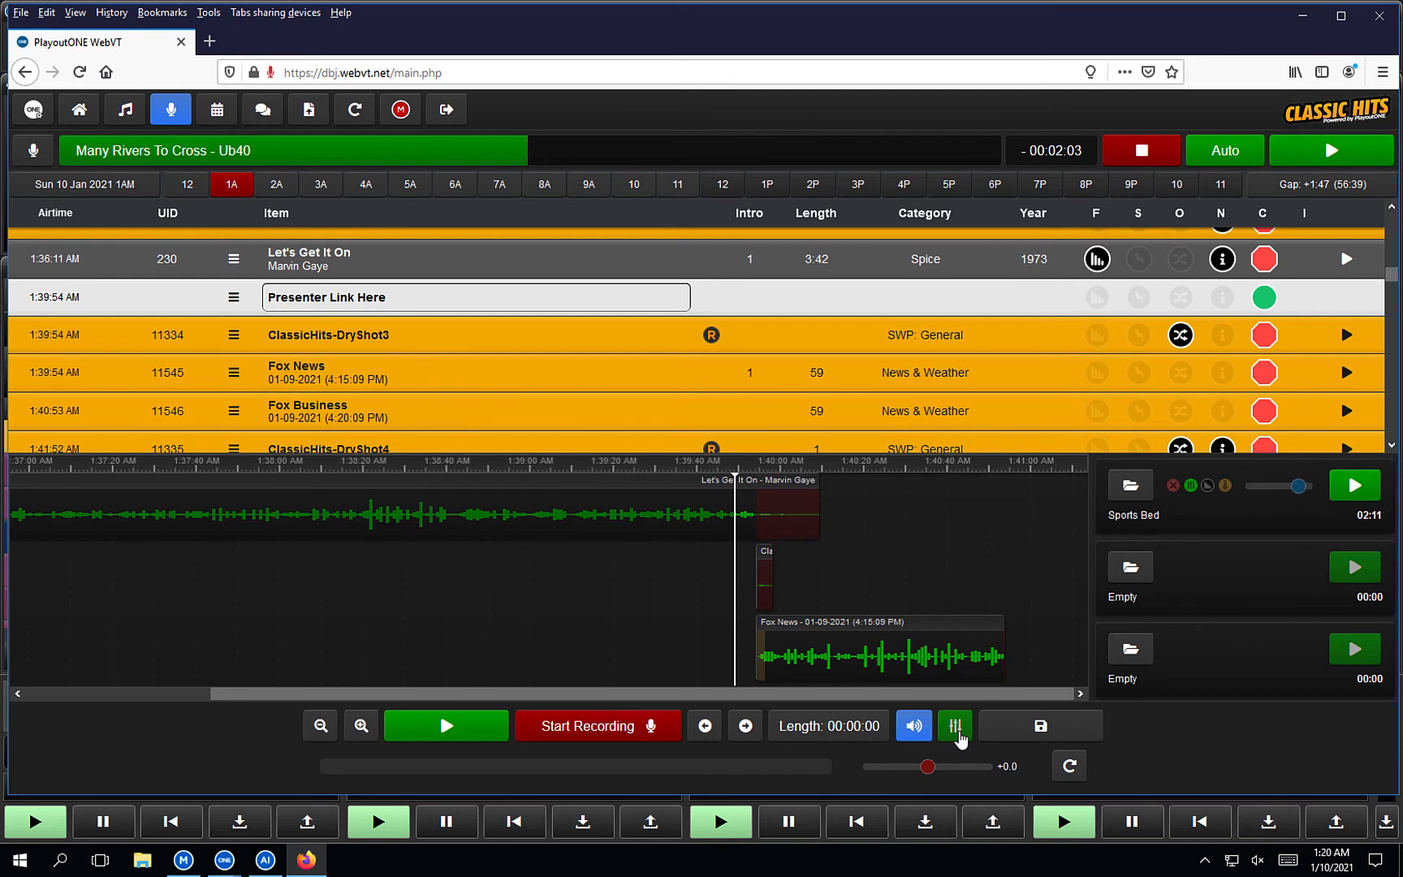
left_click(956, 725)
left_click(957, 726)
left_click(957, 726)
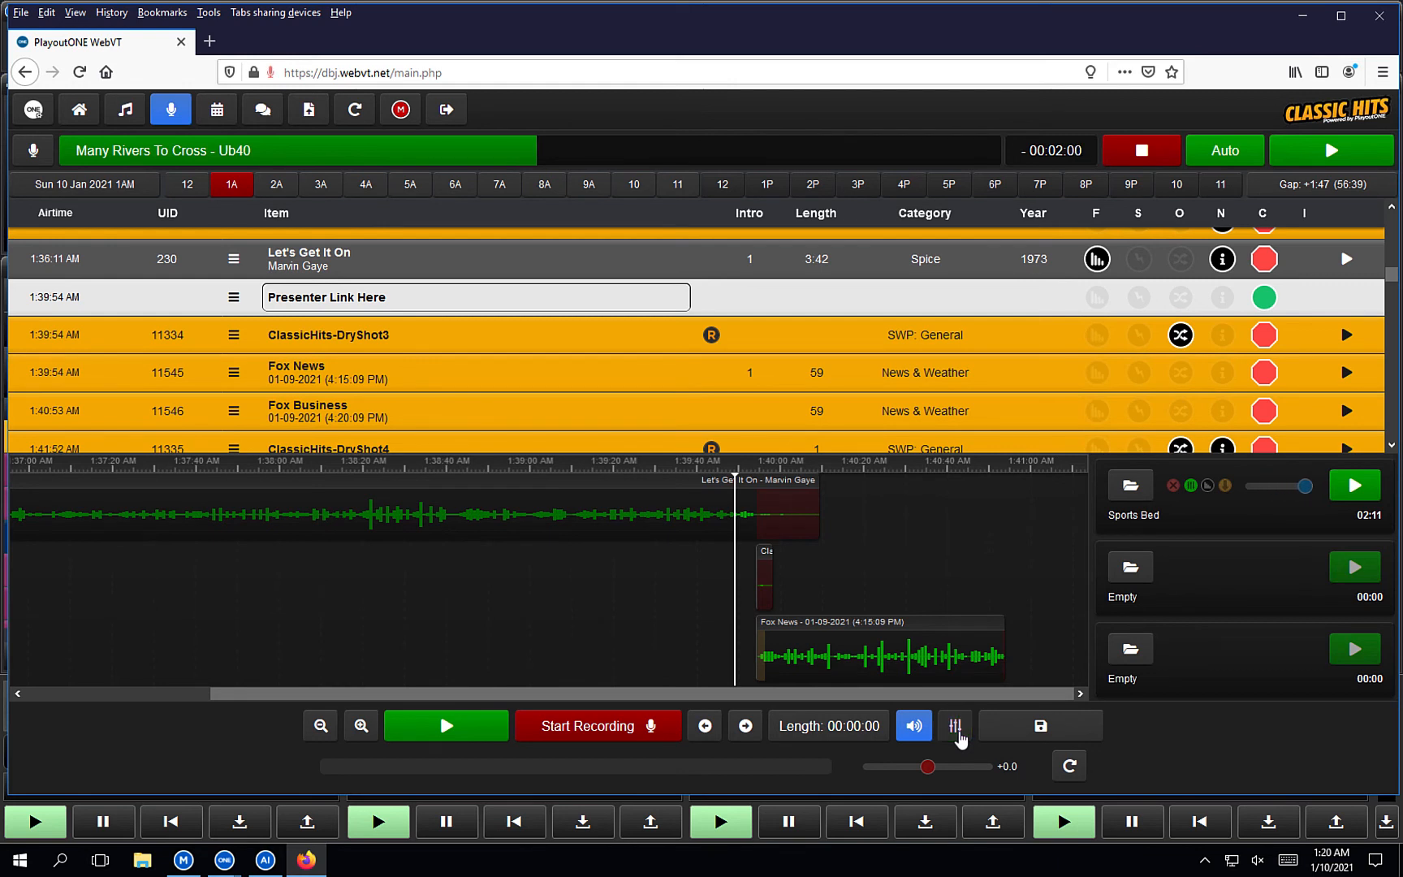
left_click(1208, 487)
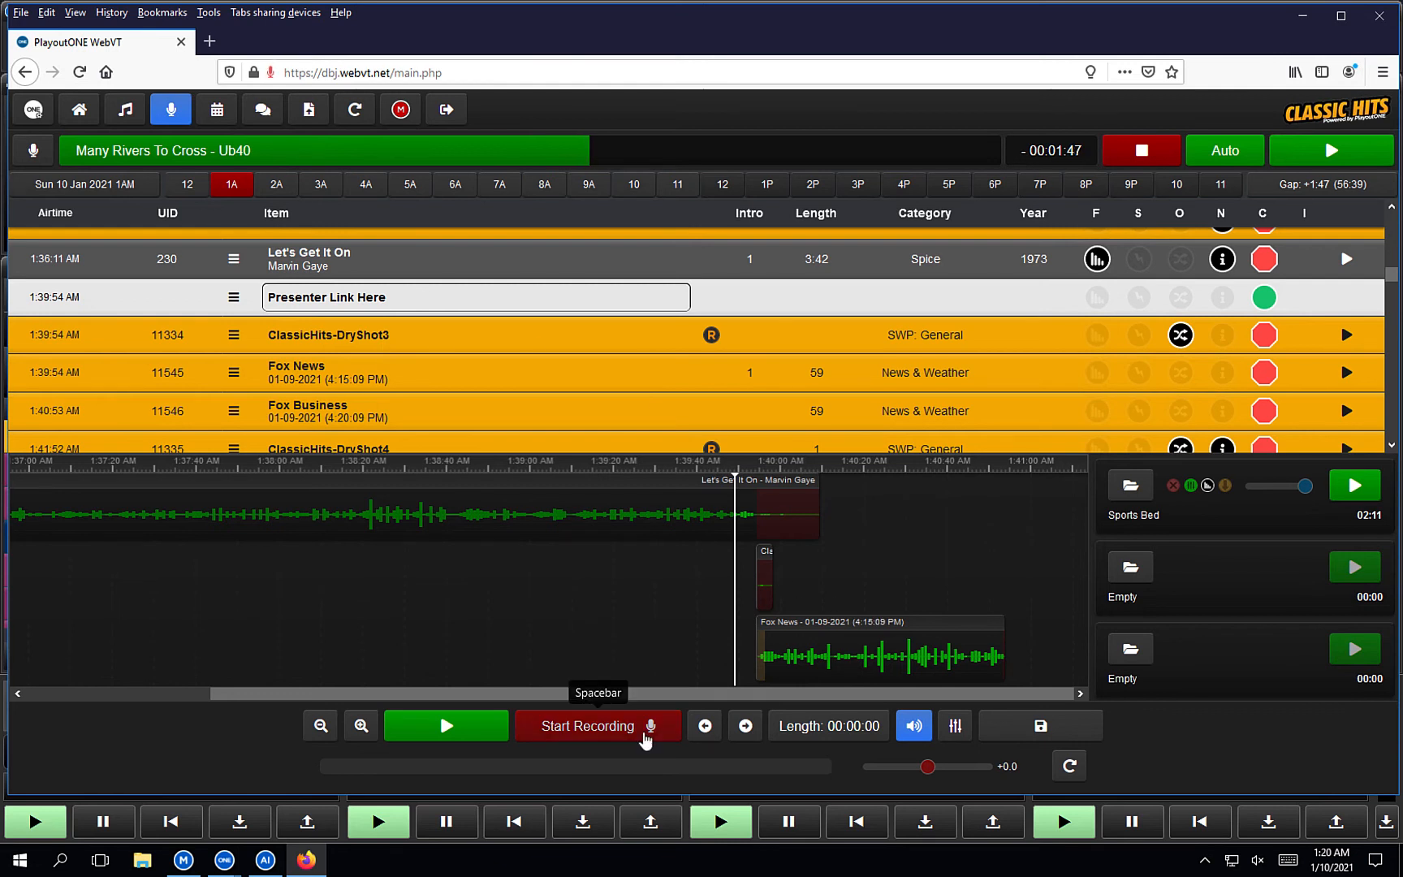
Start recording with the mic unmuted, playing Sports Bed ducked underneath the voice.
left_click(642, 731)
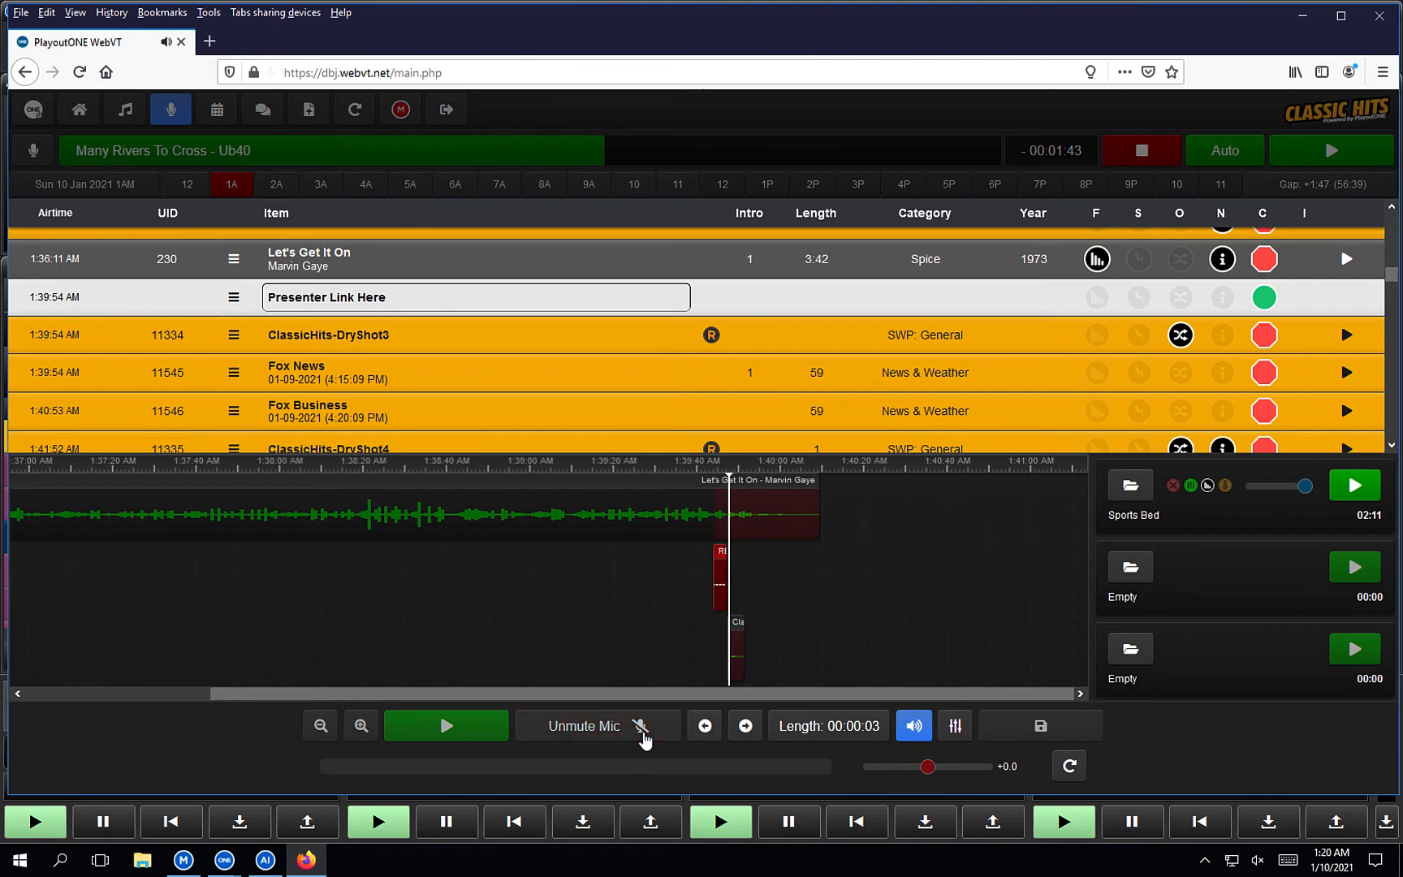
left_click(642, 736)
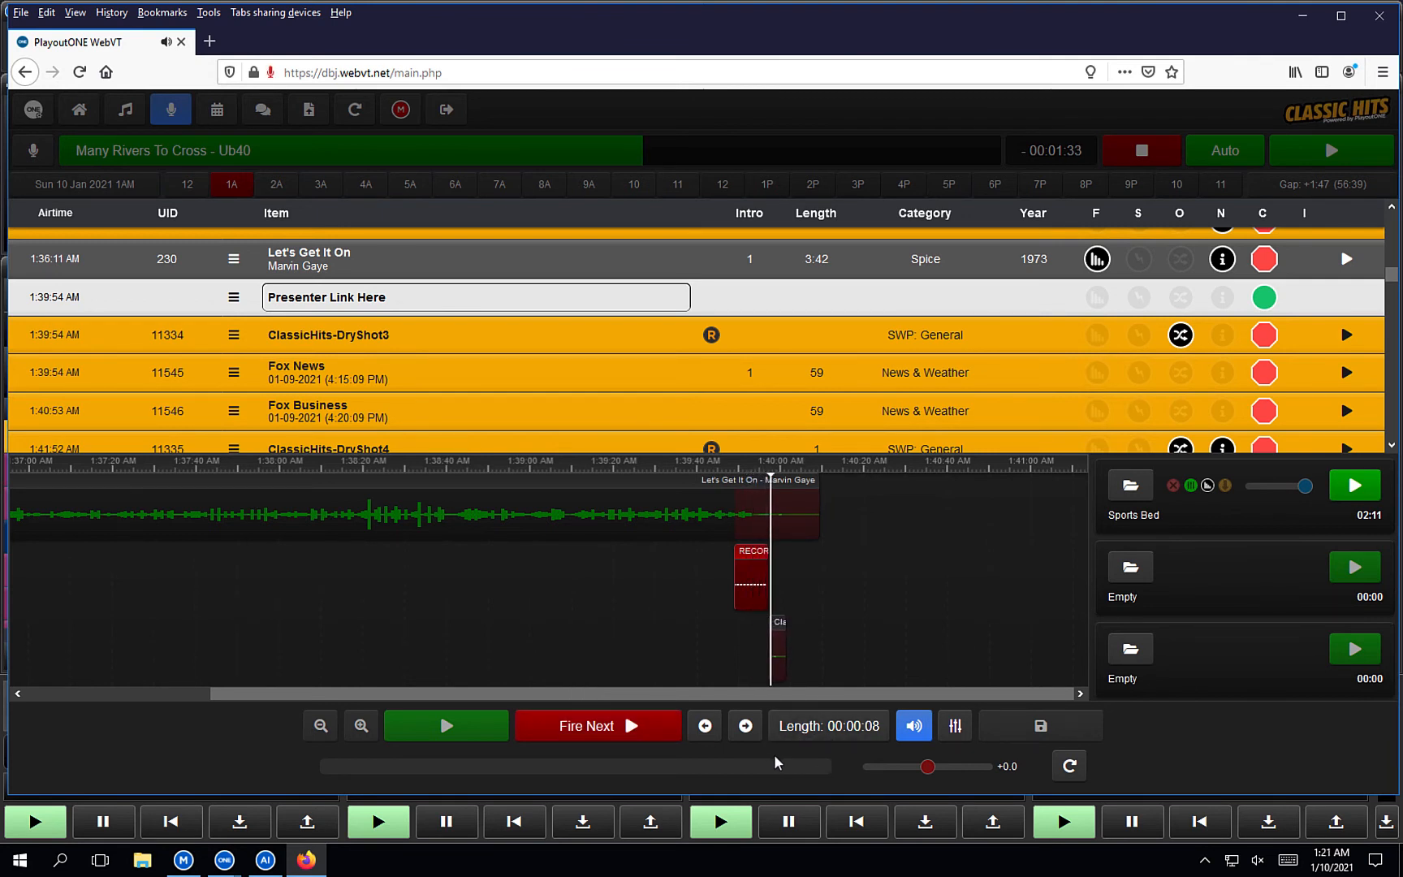
key("1")
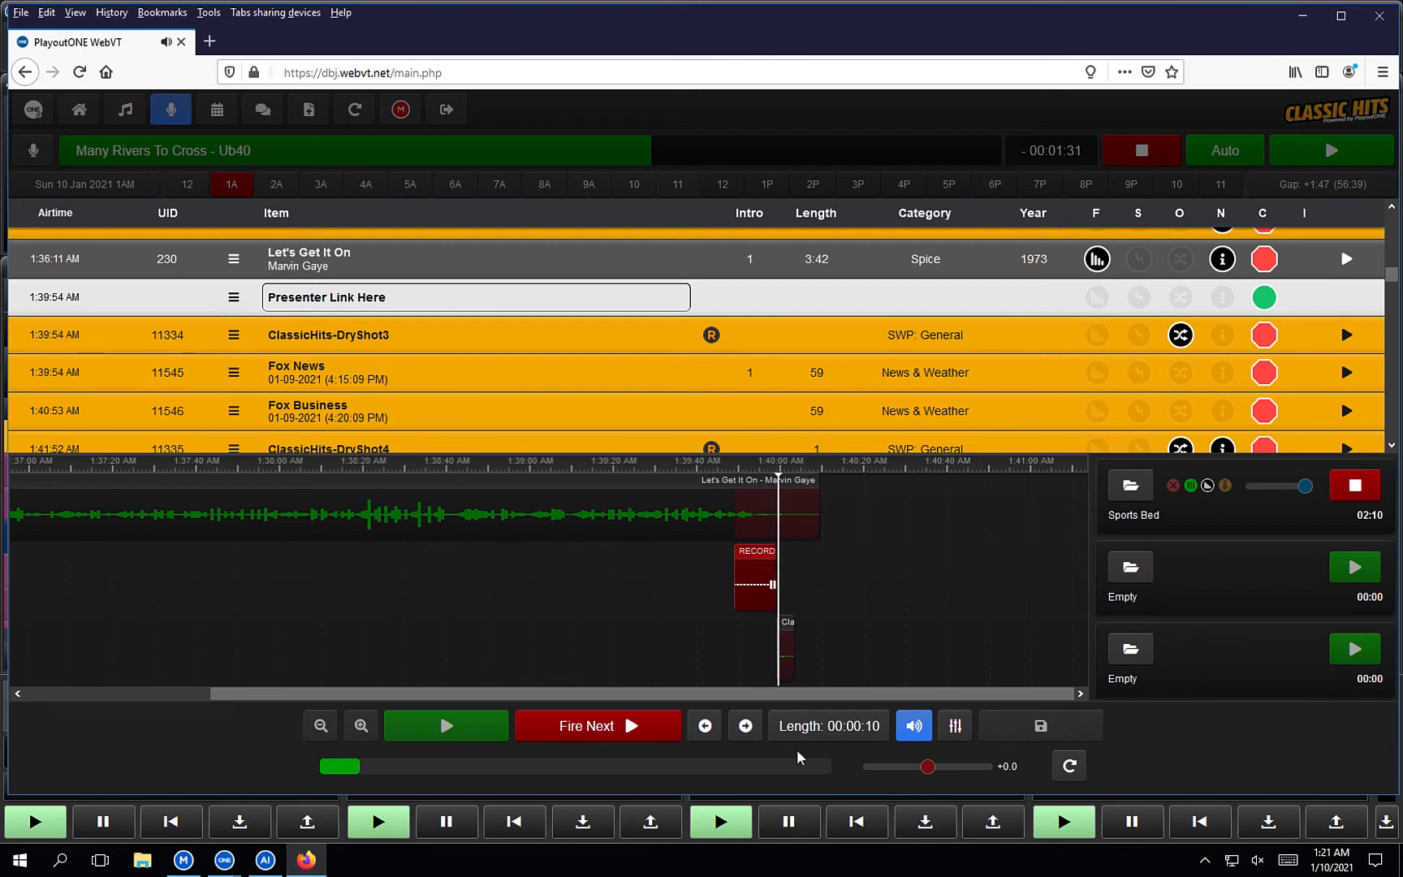
left_click(960, 728)
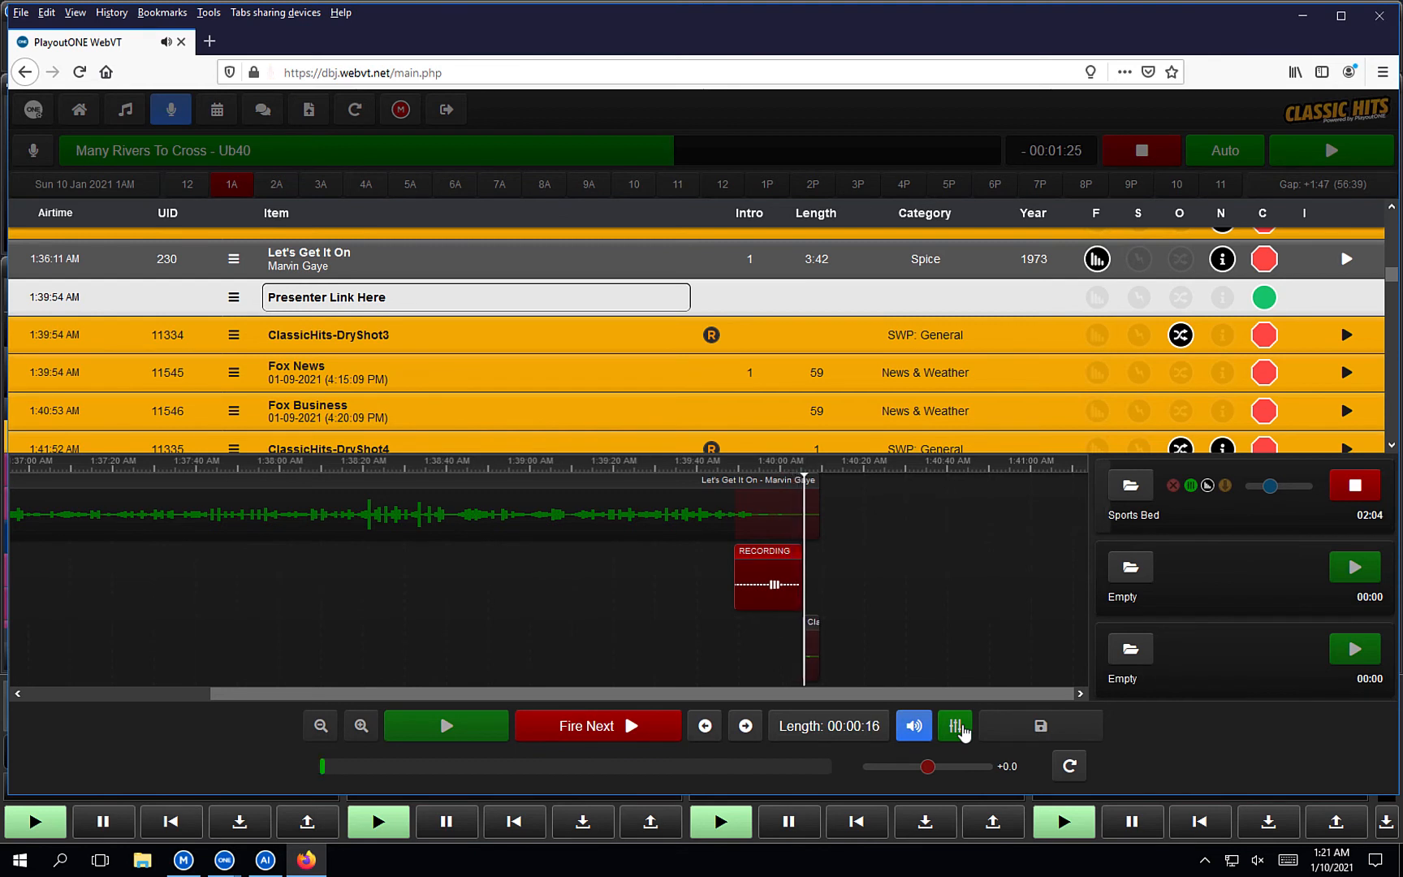
Fire the next song, stop recording, and confirm committing the voicetrack to the log.
left_click(583, 733)
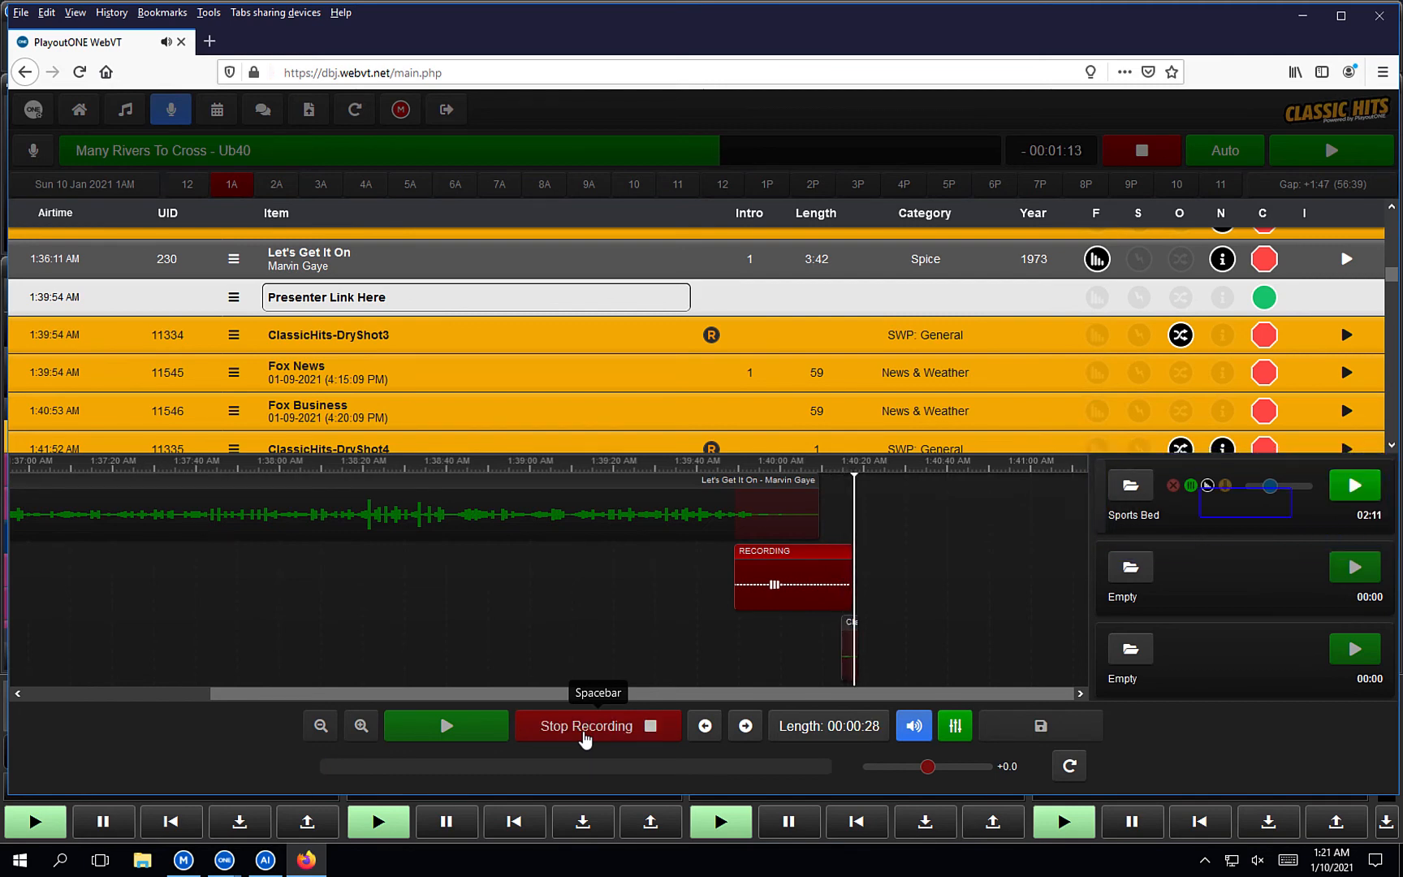
left_click(583, 731)
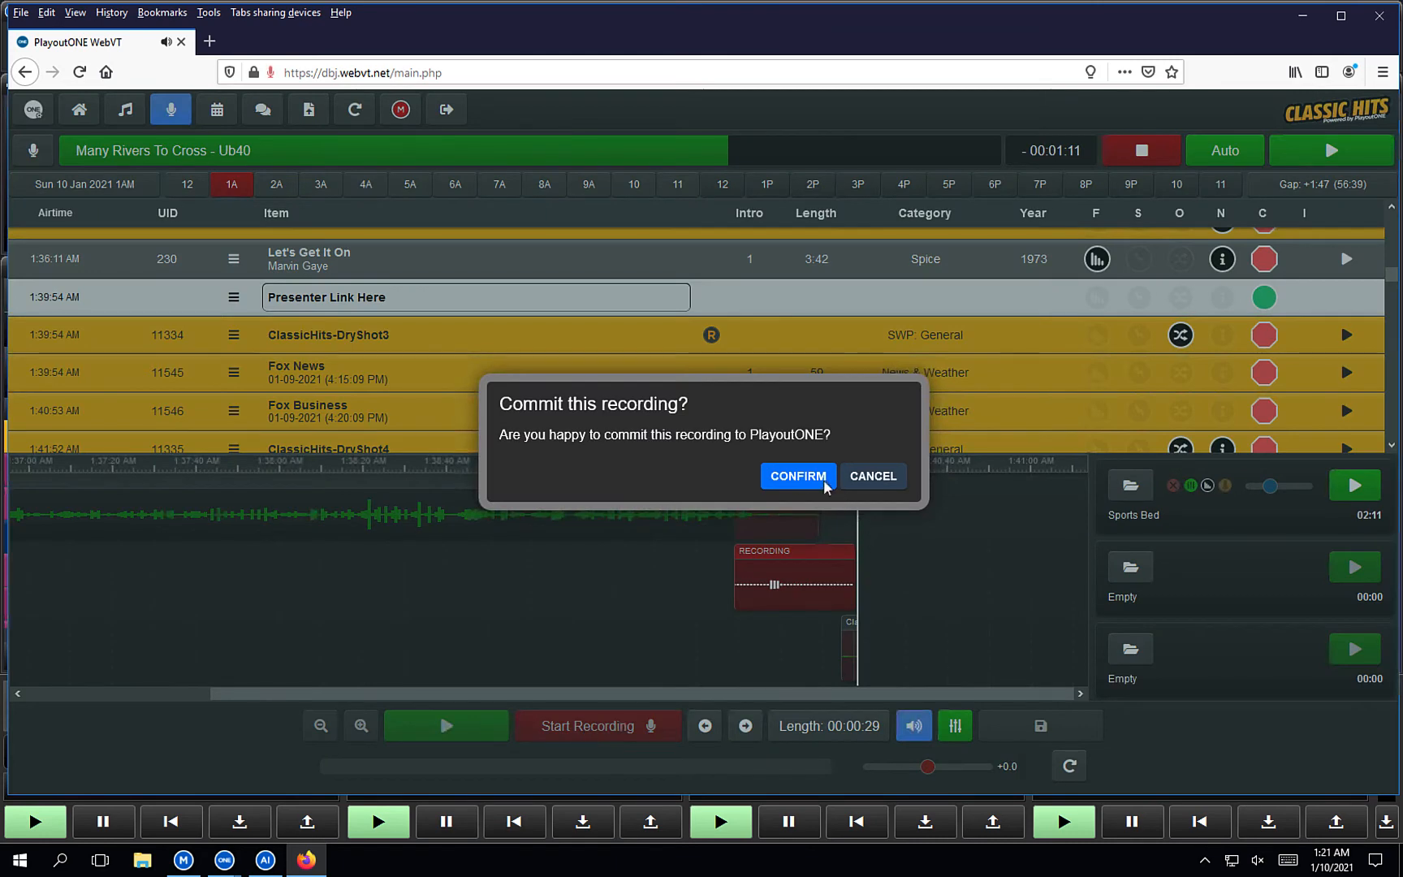
left_click(825, 486)
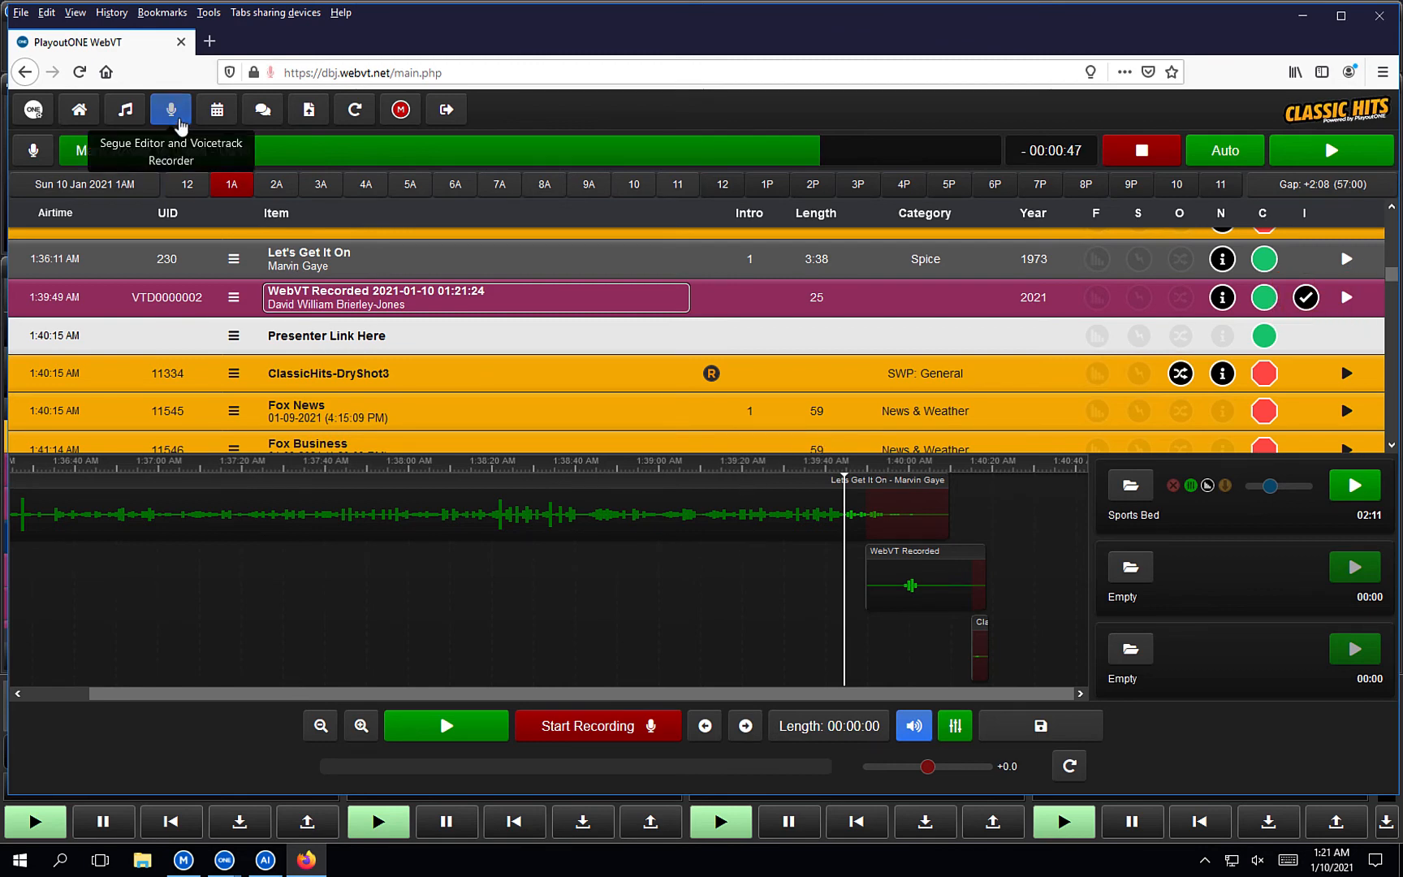
Close the segue editor and jump the 1AM log to Many Rivers To Cross on air.
left_click(177, 120)
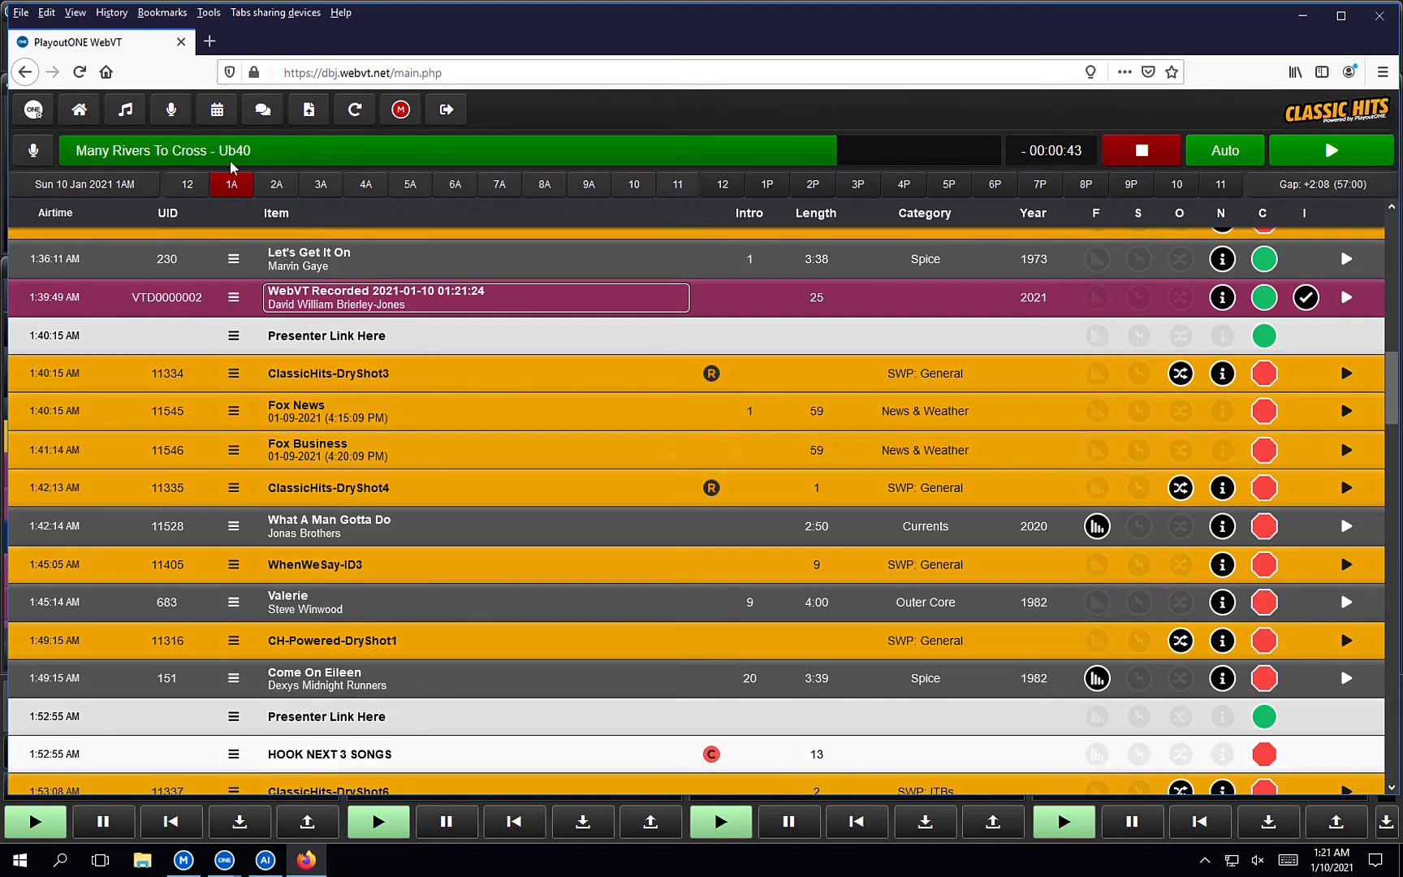
left_click(85, 119)
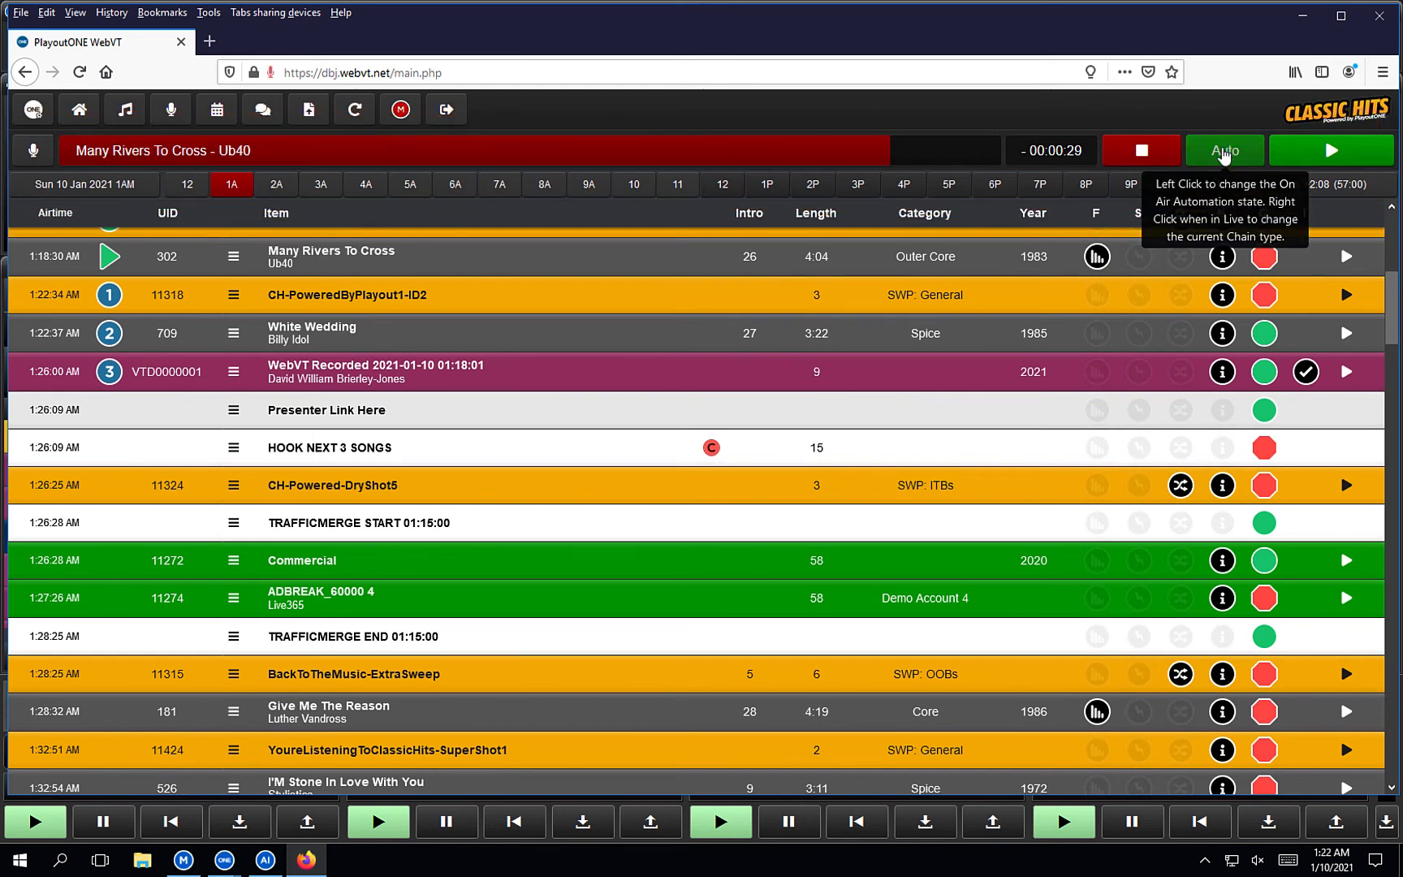
Switch to Live, toggle chaining on and off, then manually fire White Wedding on air.
left_click(1222, 155)
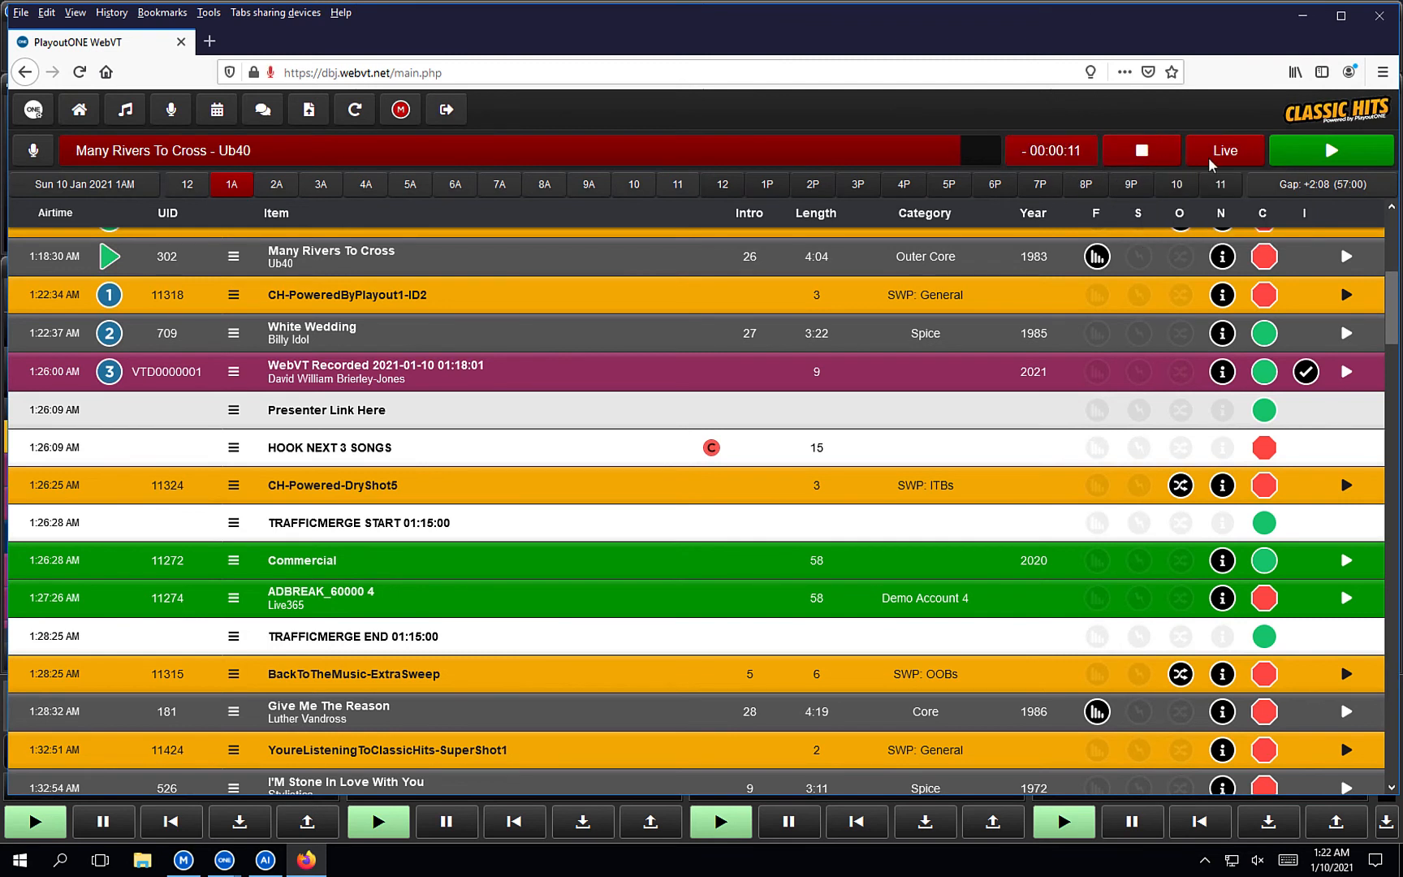
left_click(1220, 161)
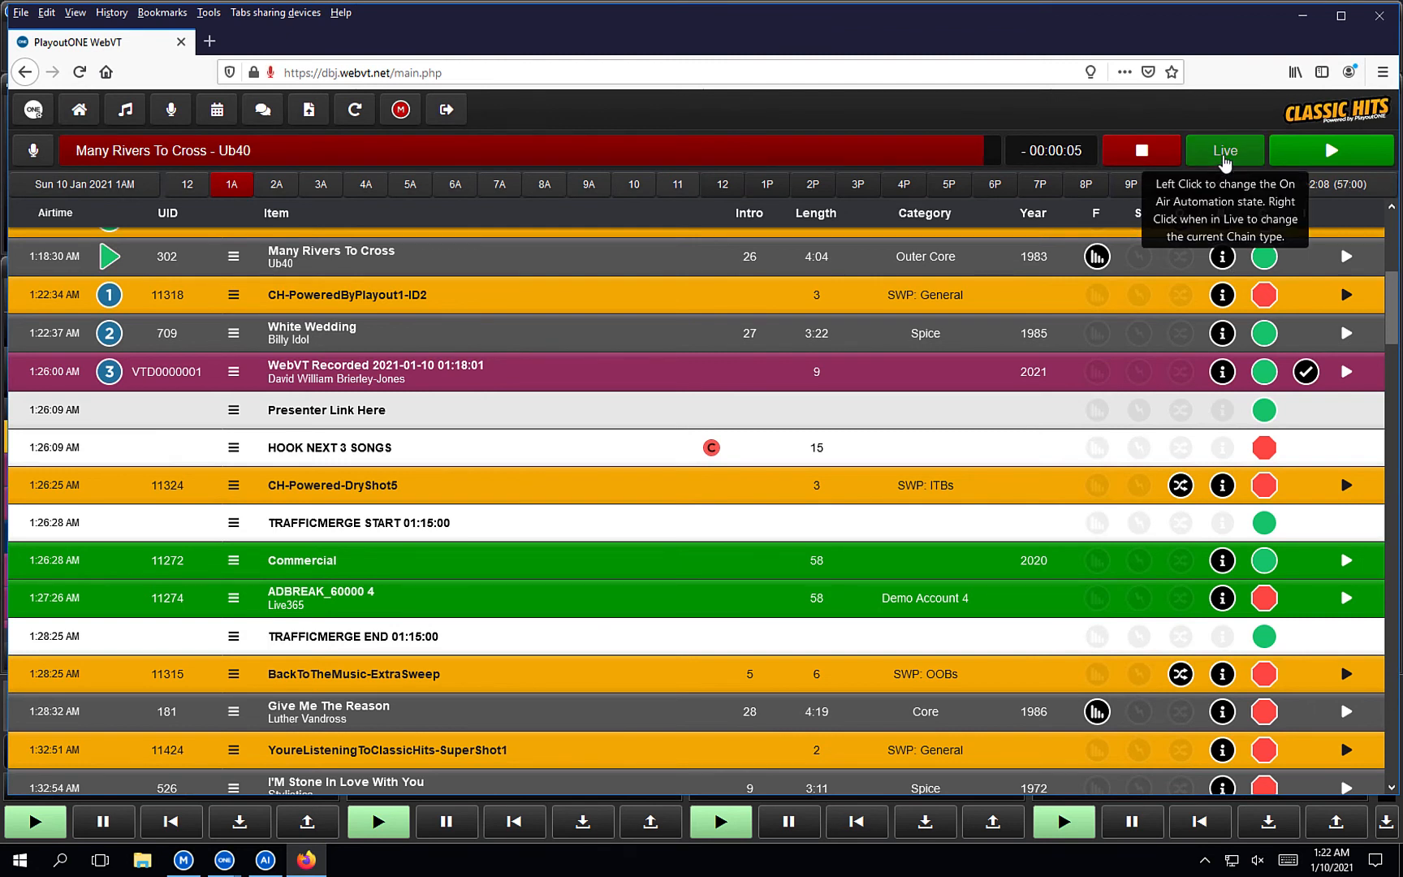
left_click(1225, 163)
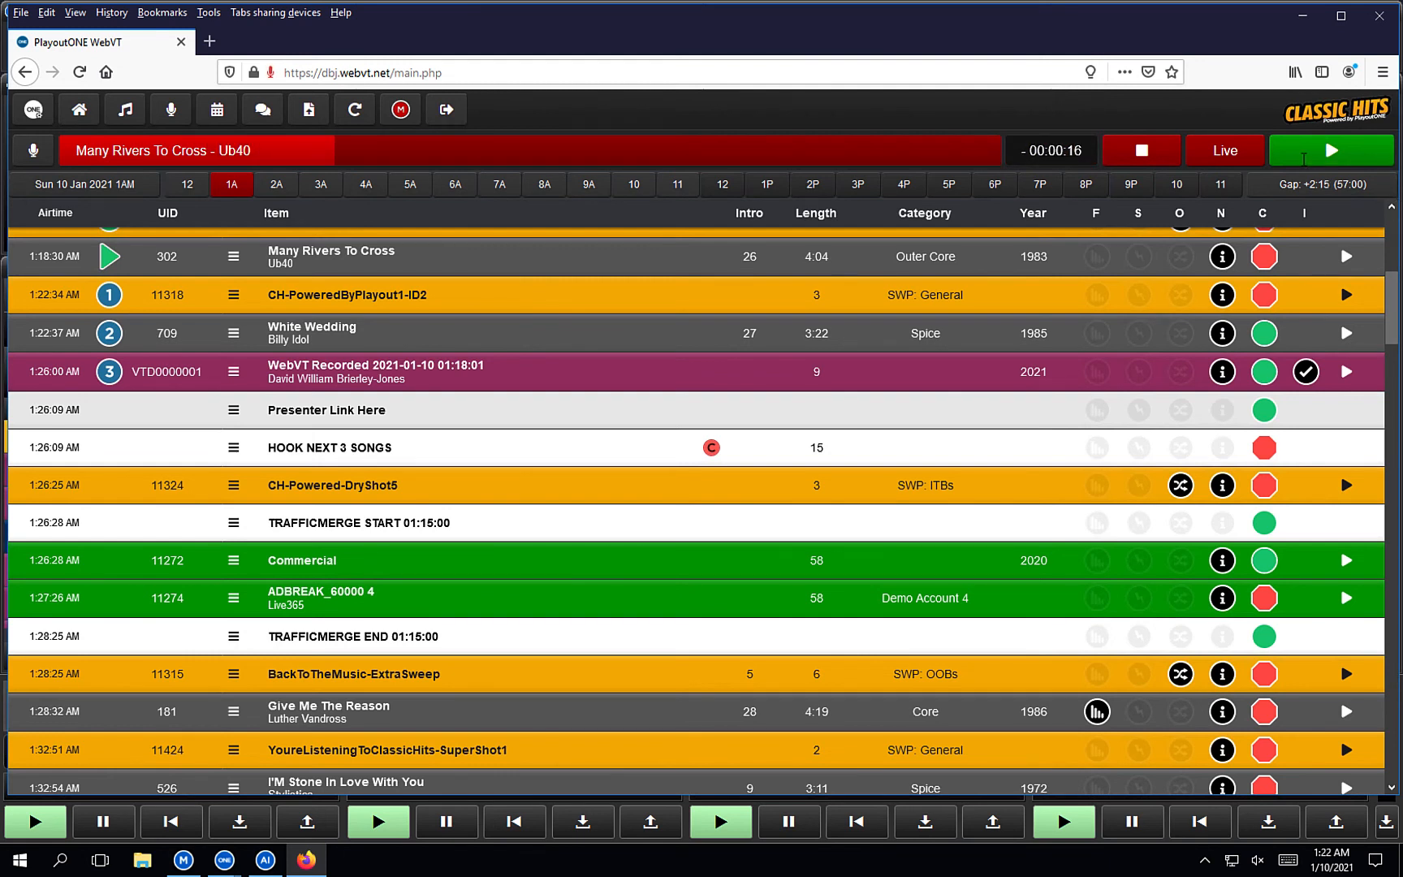
left_click(1303, 155)
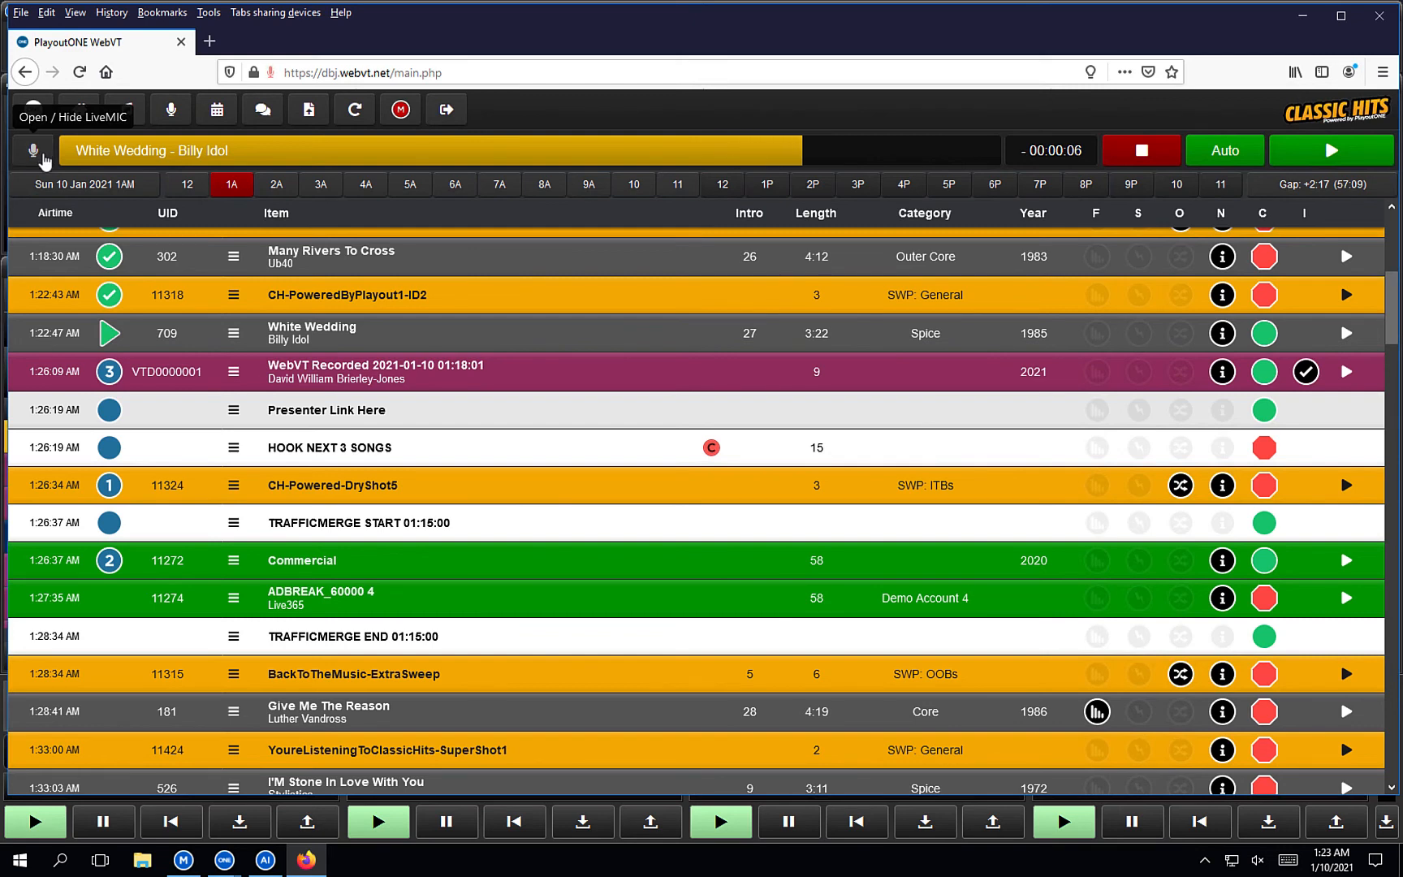
Open LiveMIC monitoring Studio, switch to Live mode, and set White Wedding to stop.
left_click(33, 150)
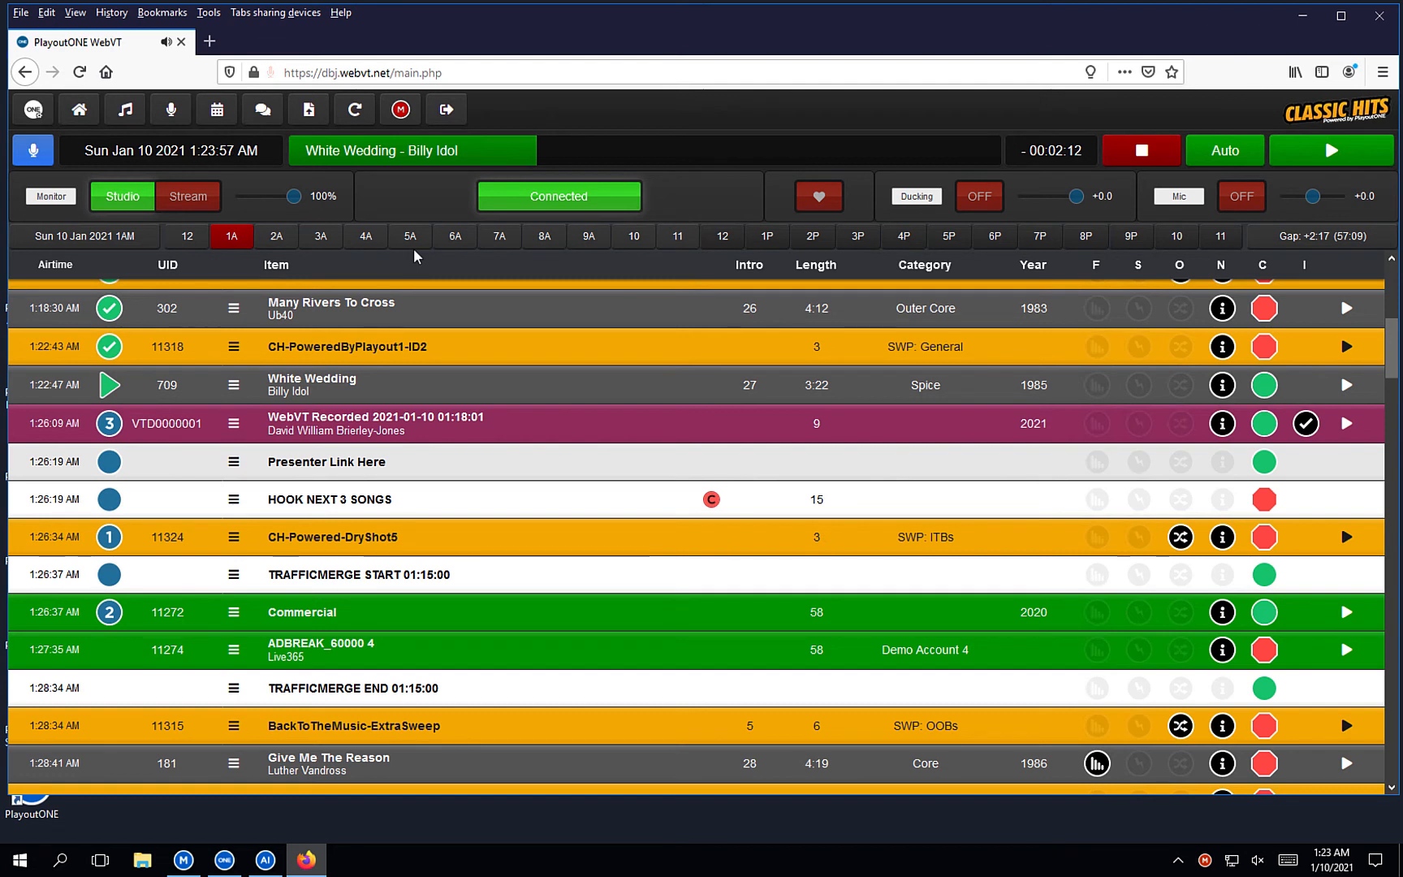
left_click(184, 200)
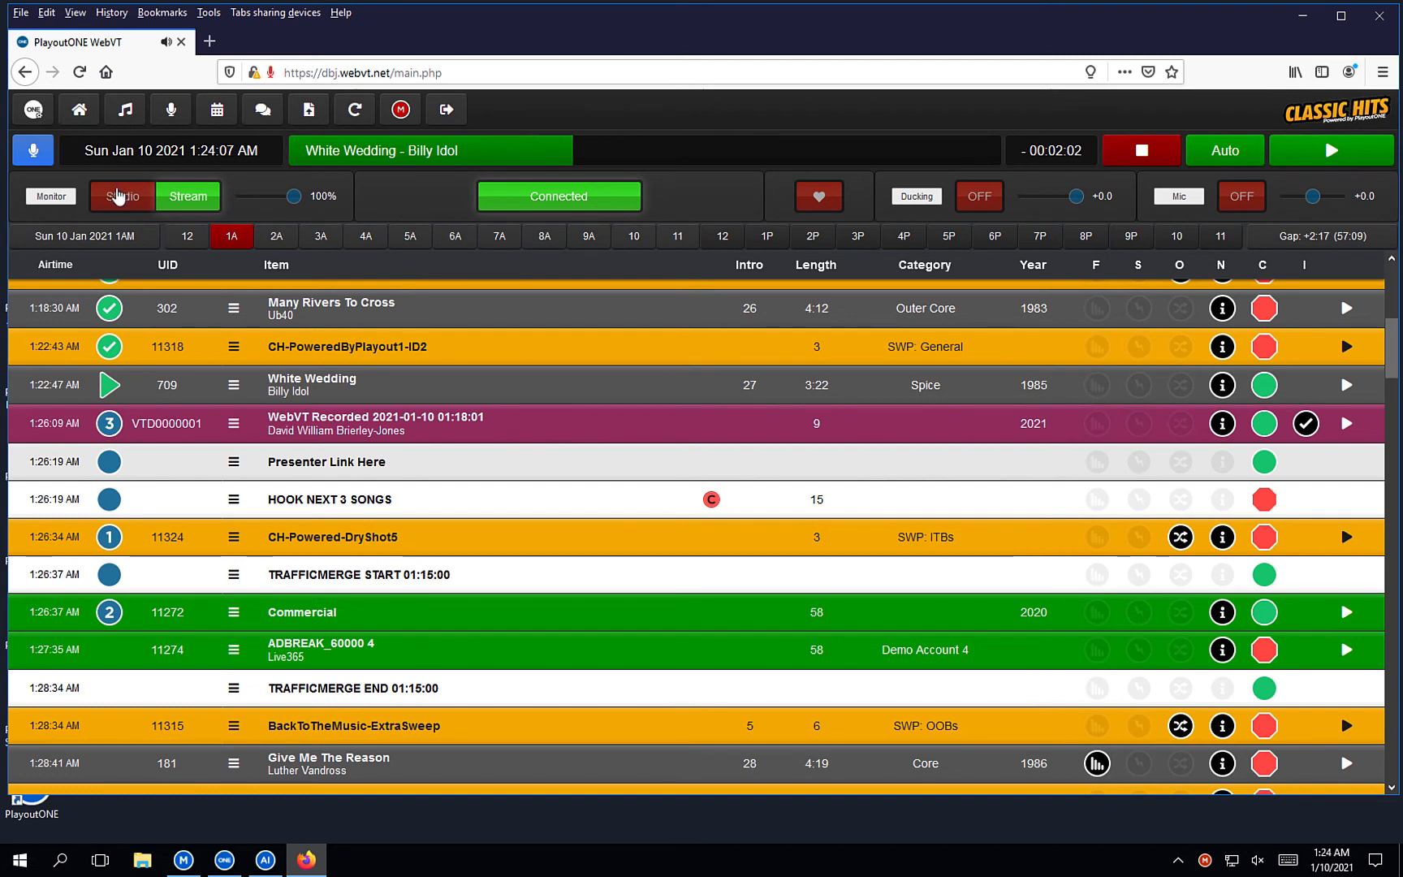
left_click(117, 196)
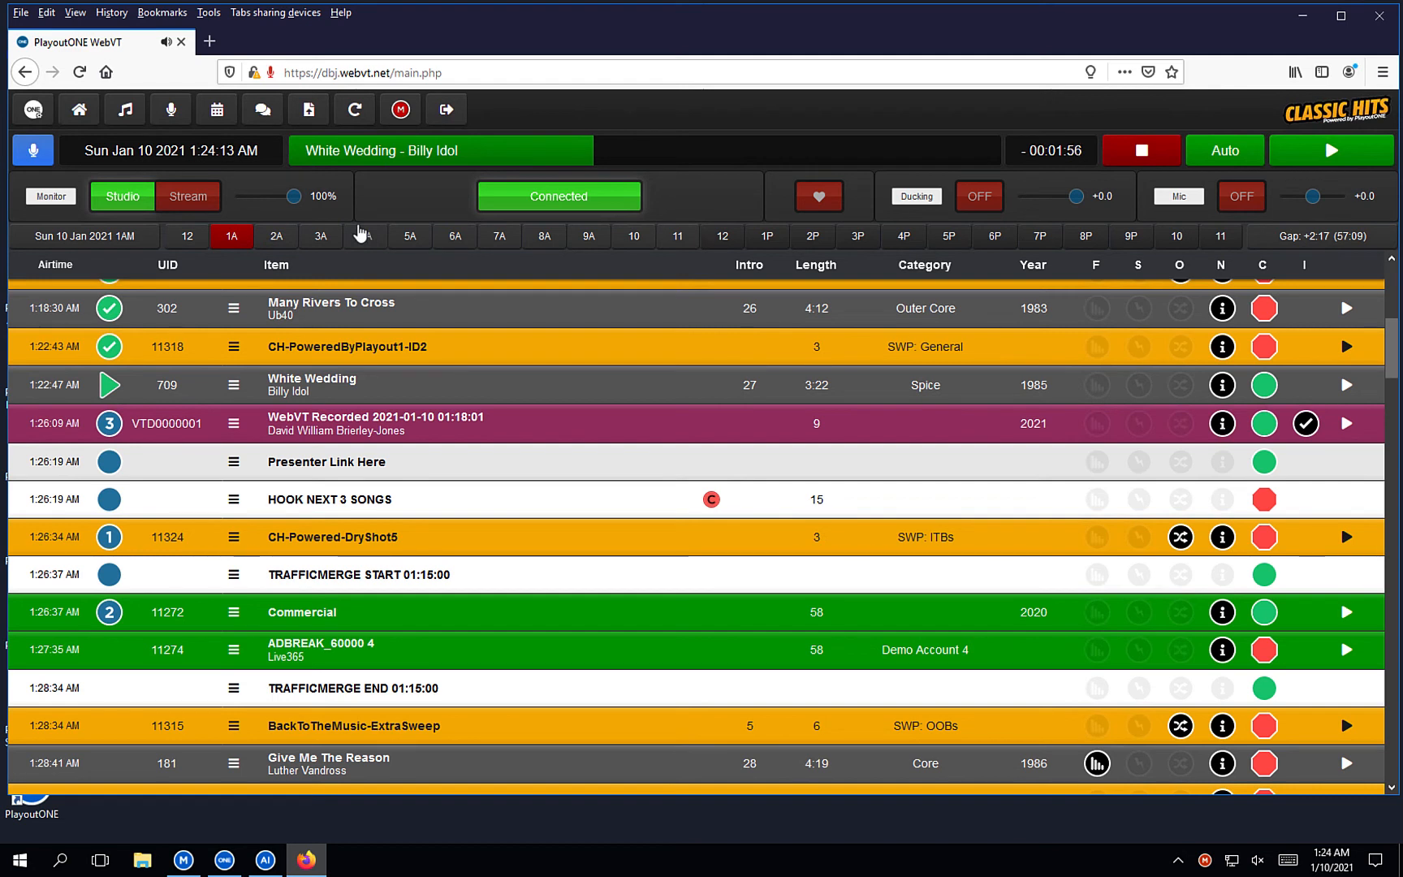
left_click(1230, 158)
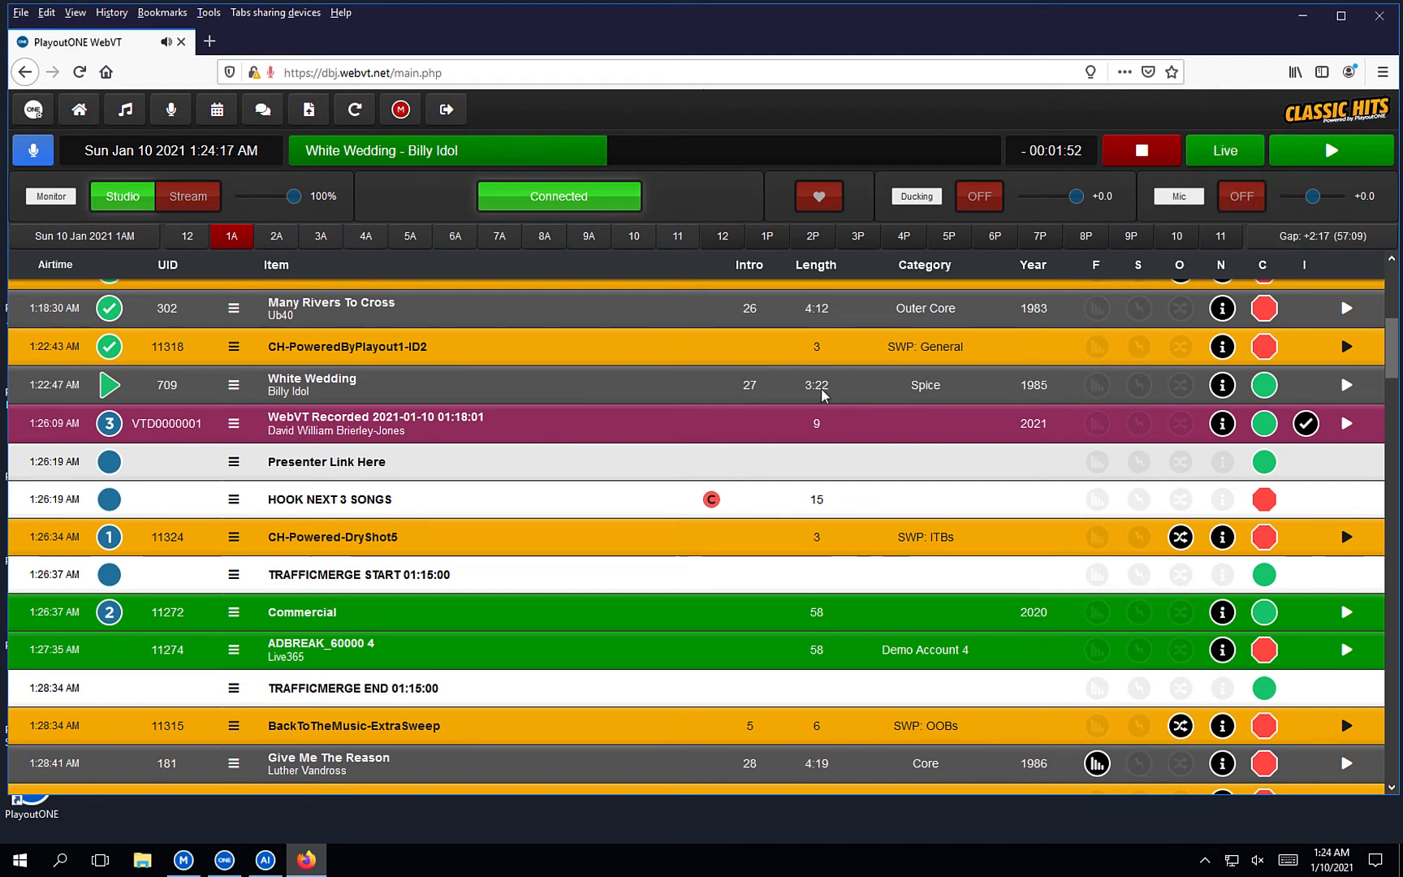
left_click(1225, 153)
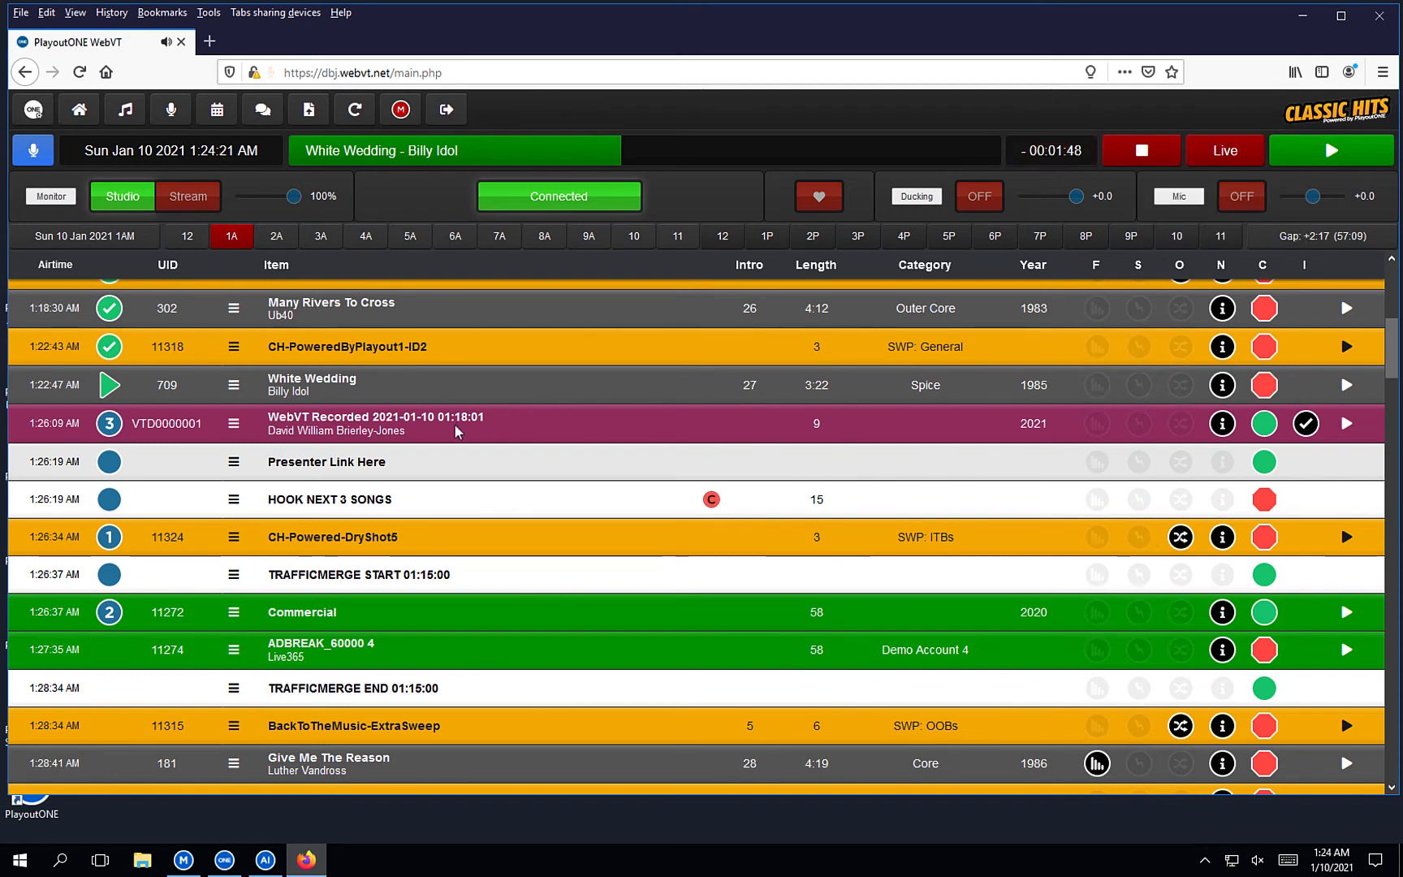
Delete the WebVT Recorded voice link from the log and open the Quick Keys cart set list.
right_click(457, 431)
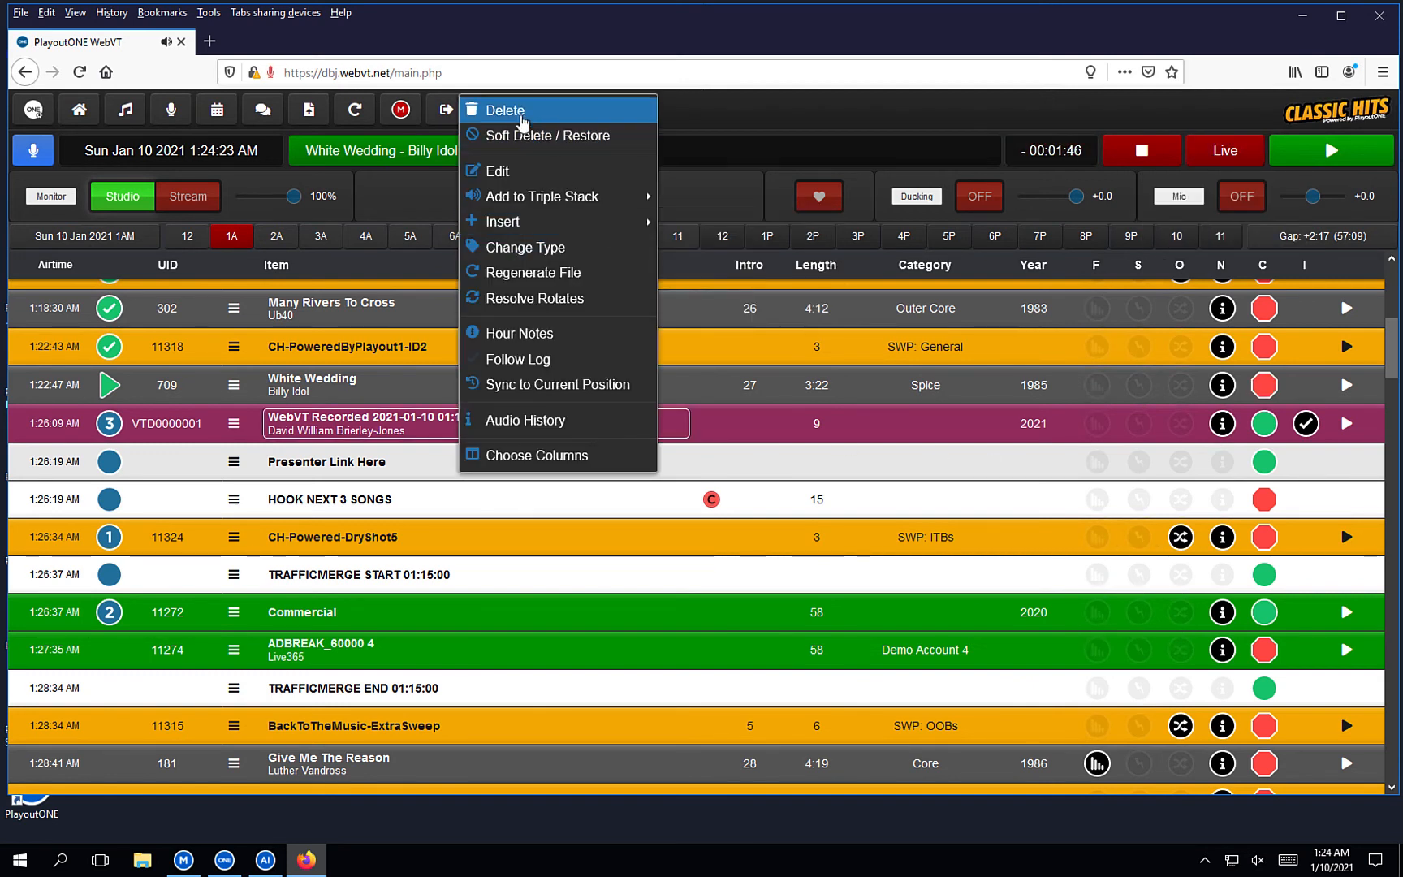
left_click(522, 122)
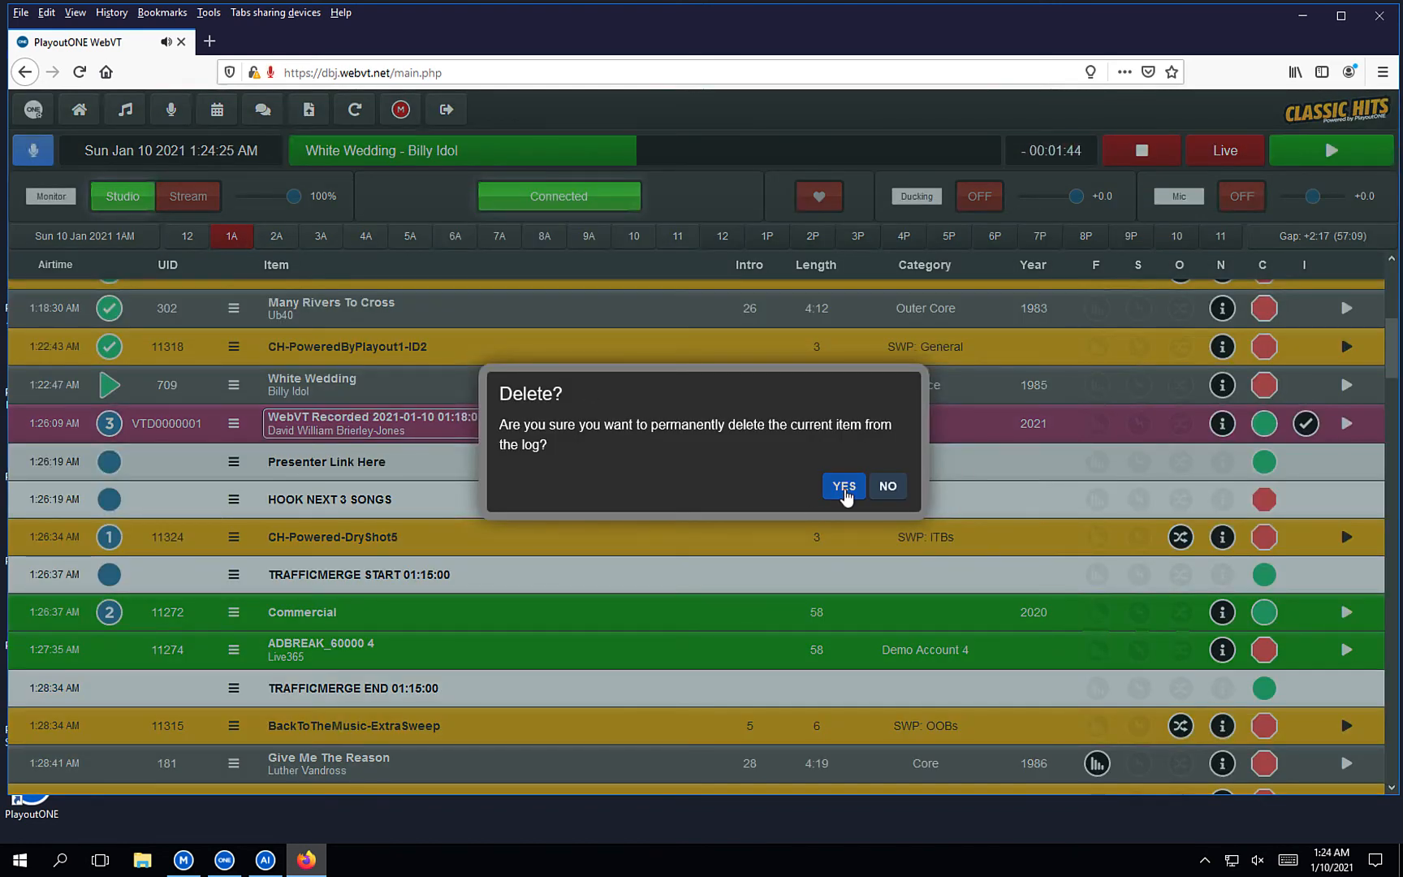
left_click(844, 487)
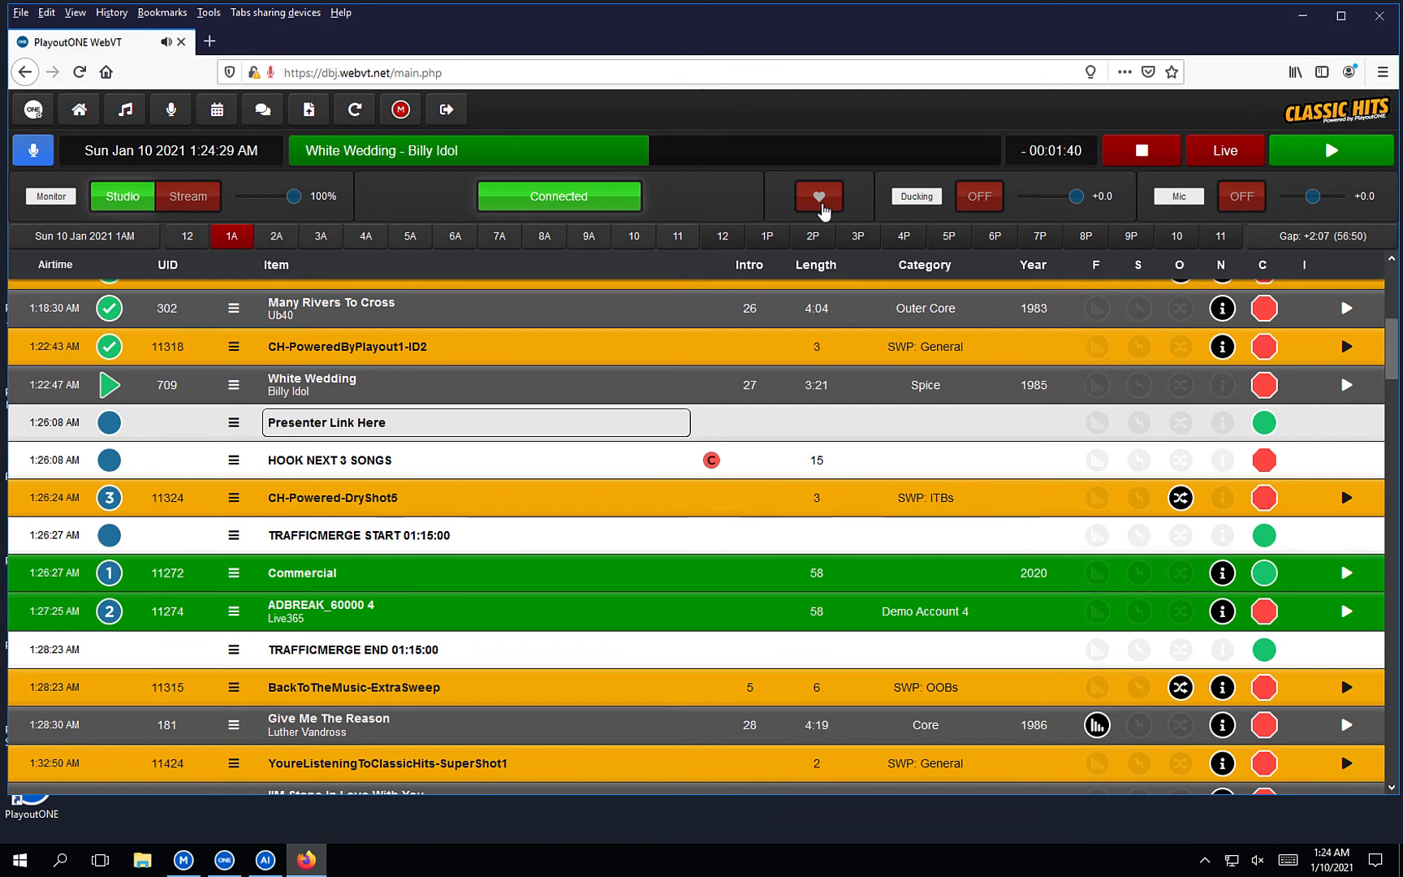
left_click(821, 206)
left_click(946, 278)
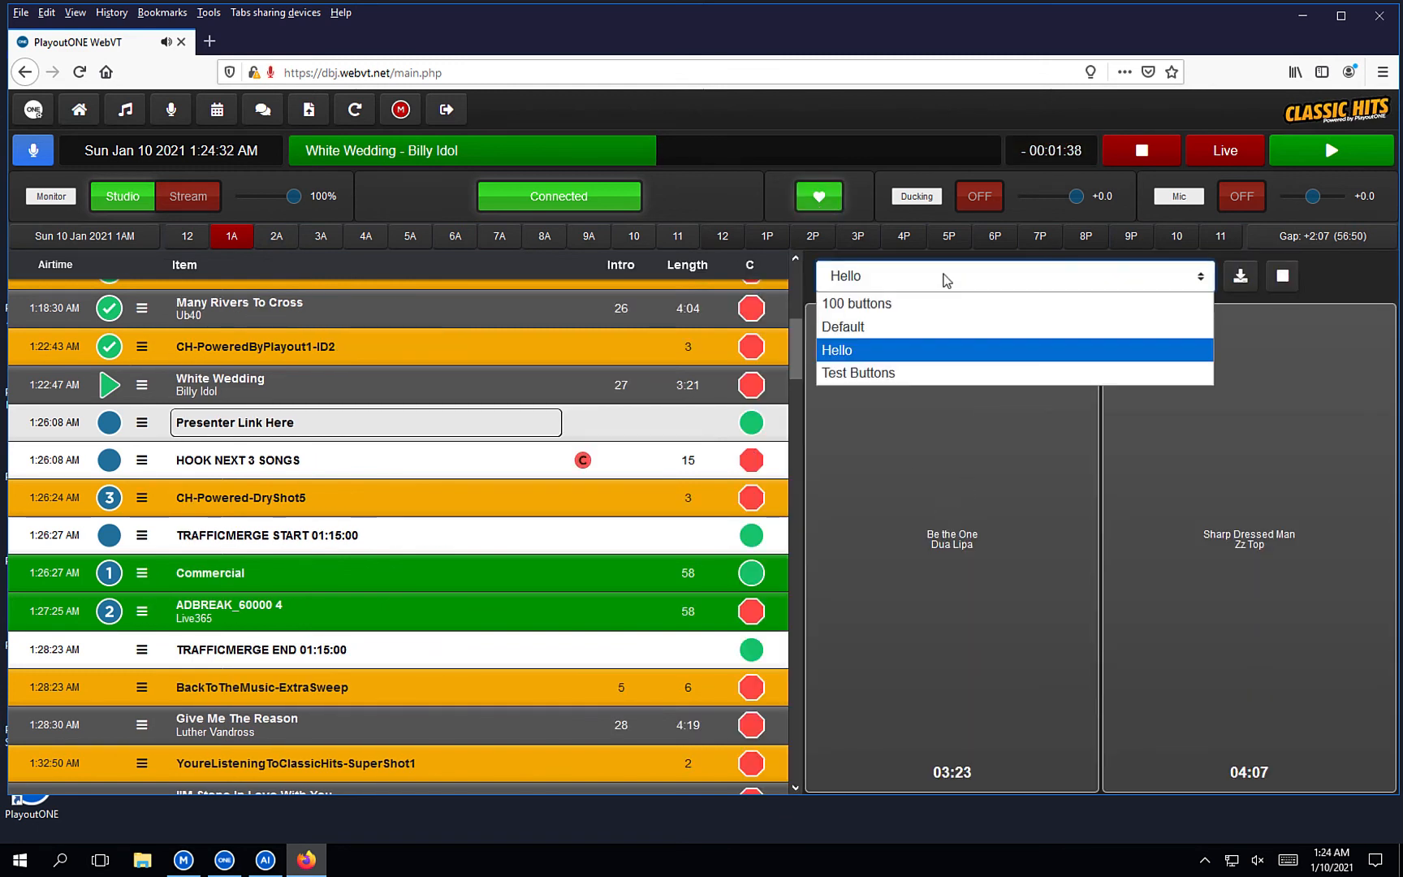
left_click(874, 375)
left_click(1037, 492)
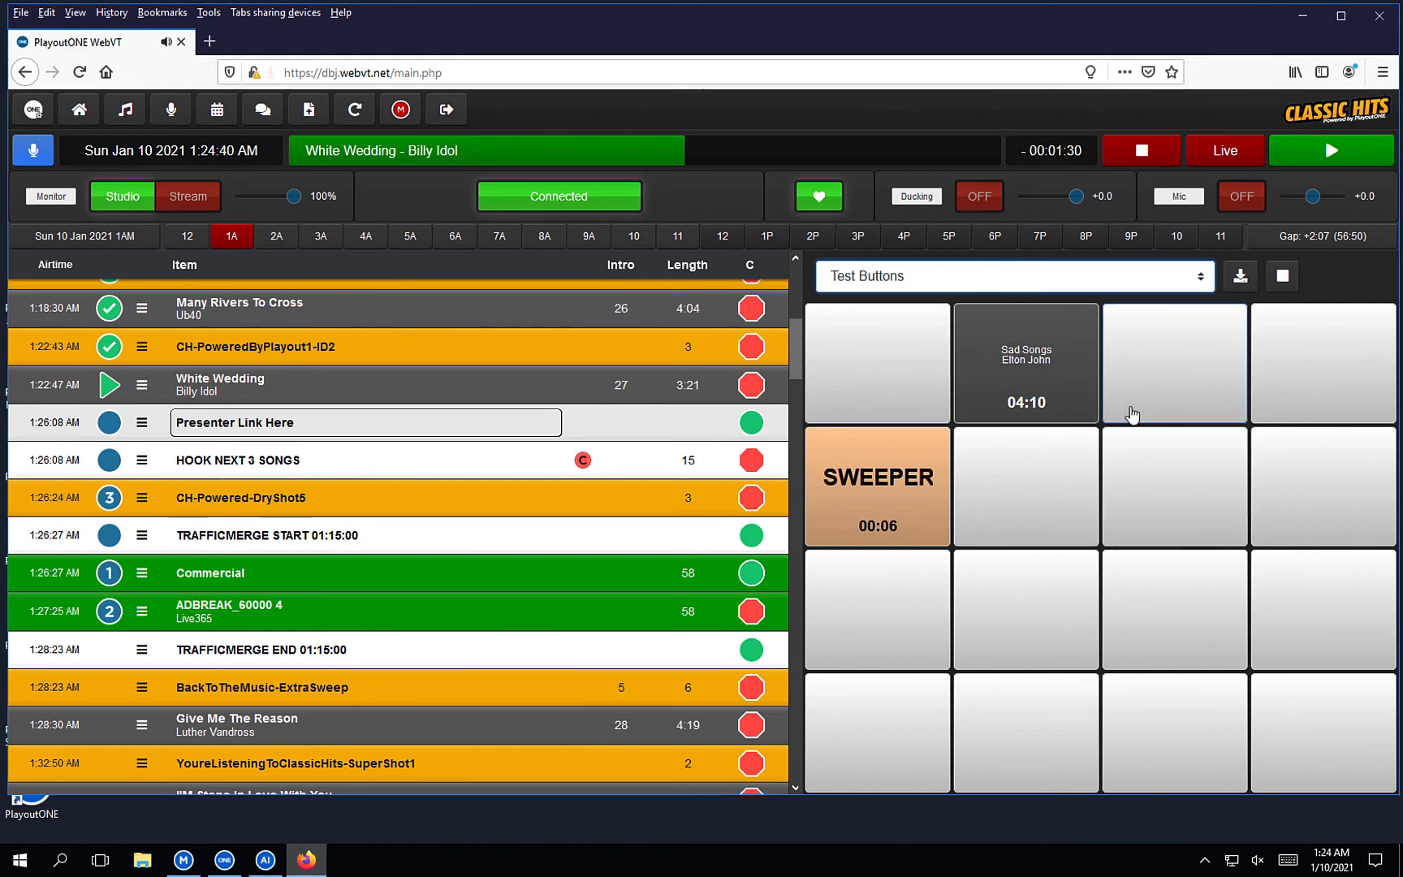
left_click(976, 209)
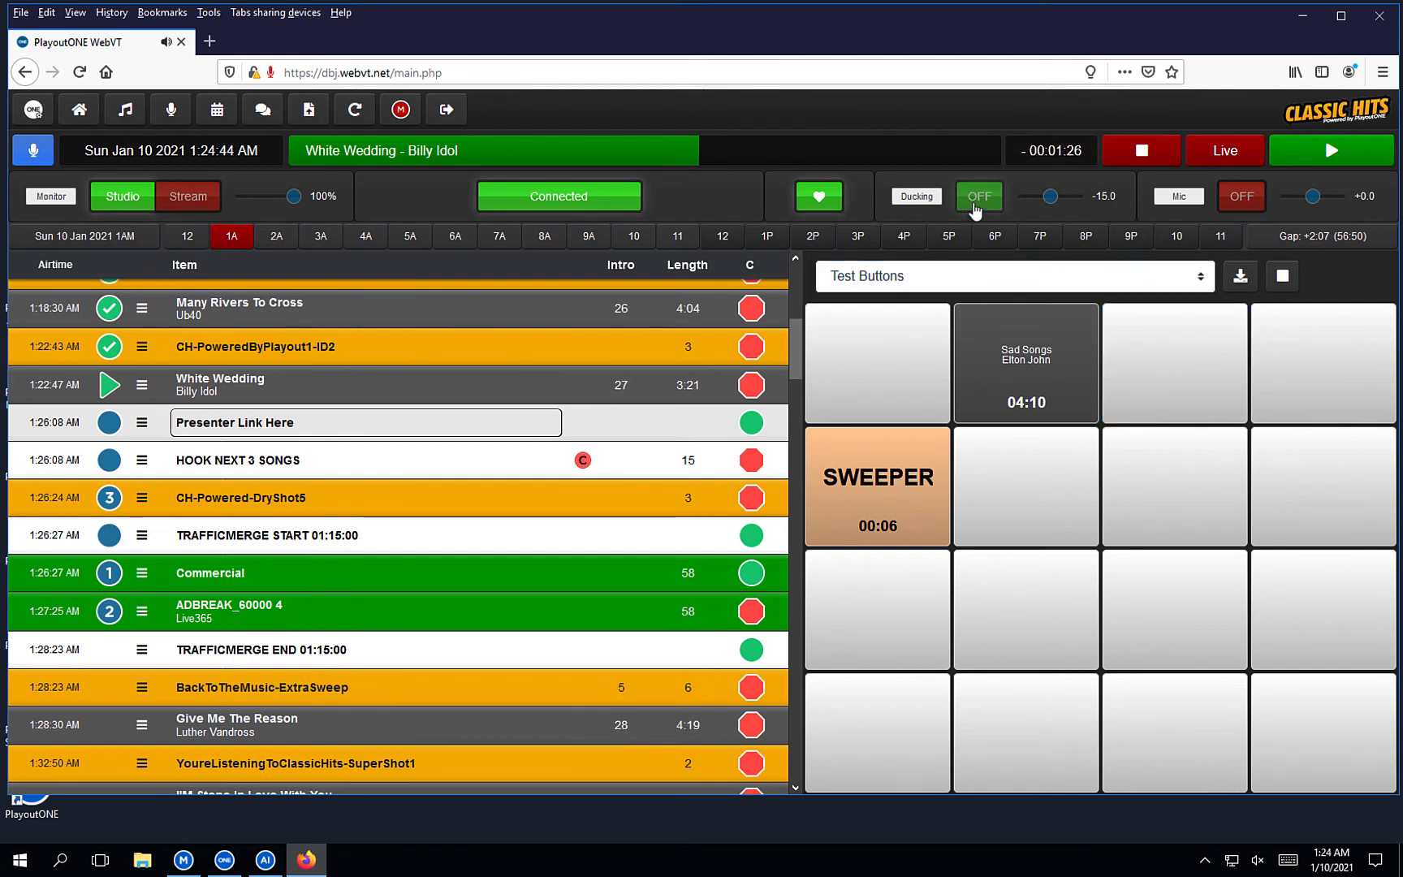
left_click(976, 210)
left_click(974, 210)
left_click(975, 210)
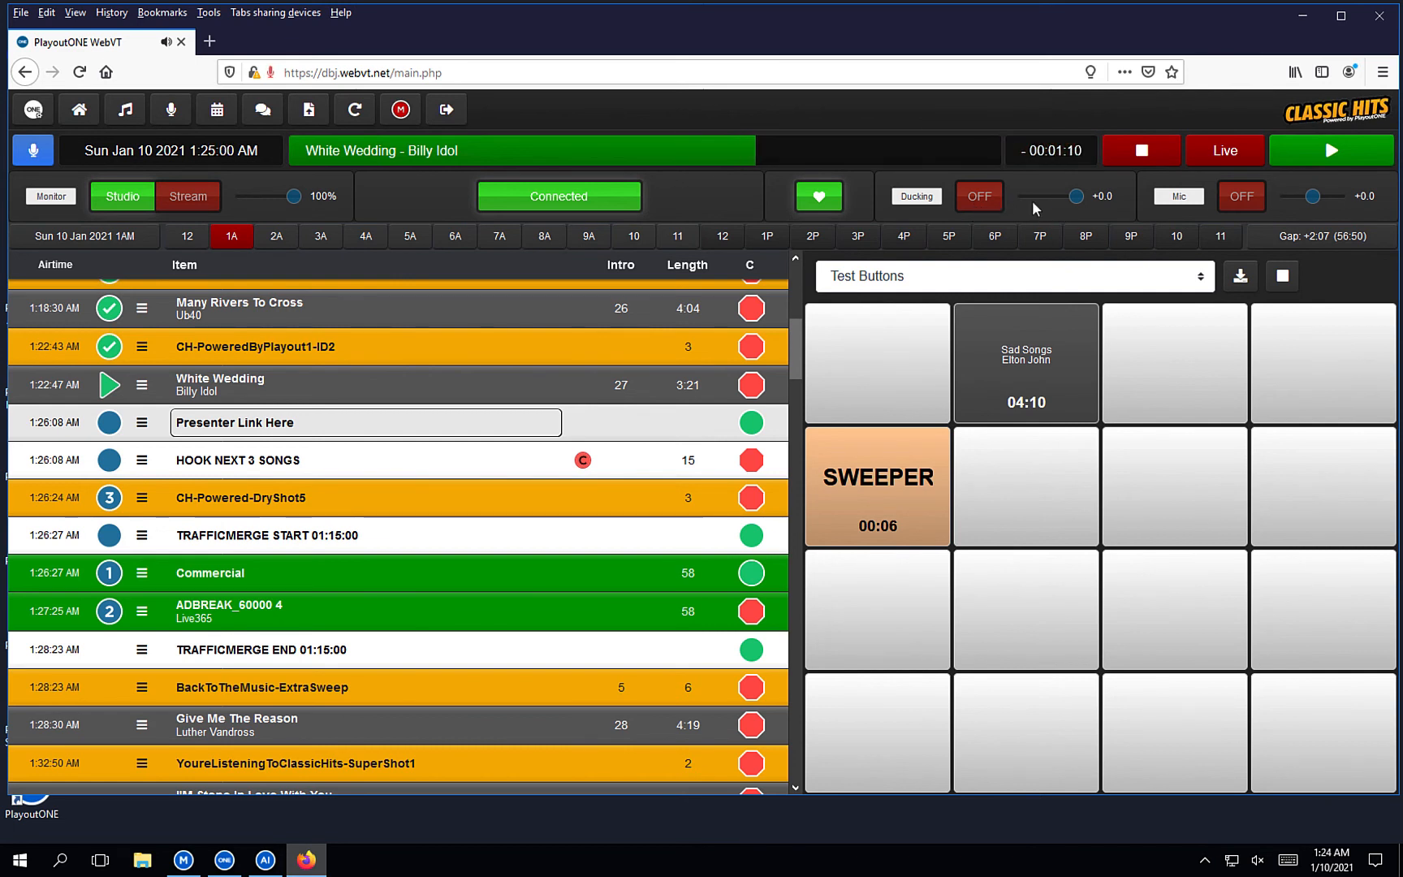
left_click(969, 207)
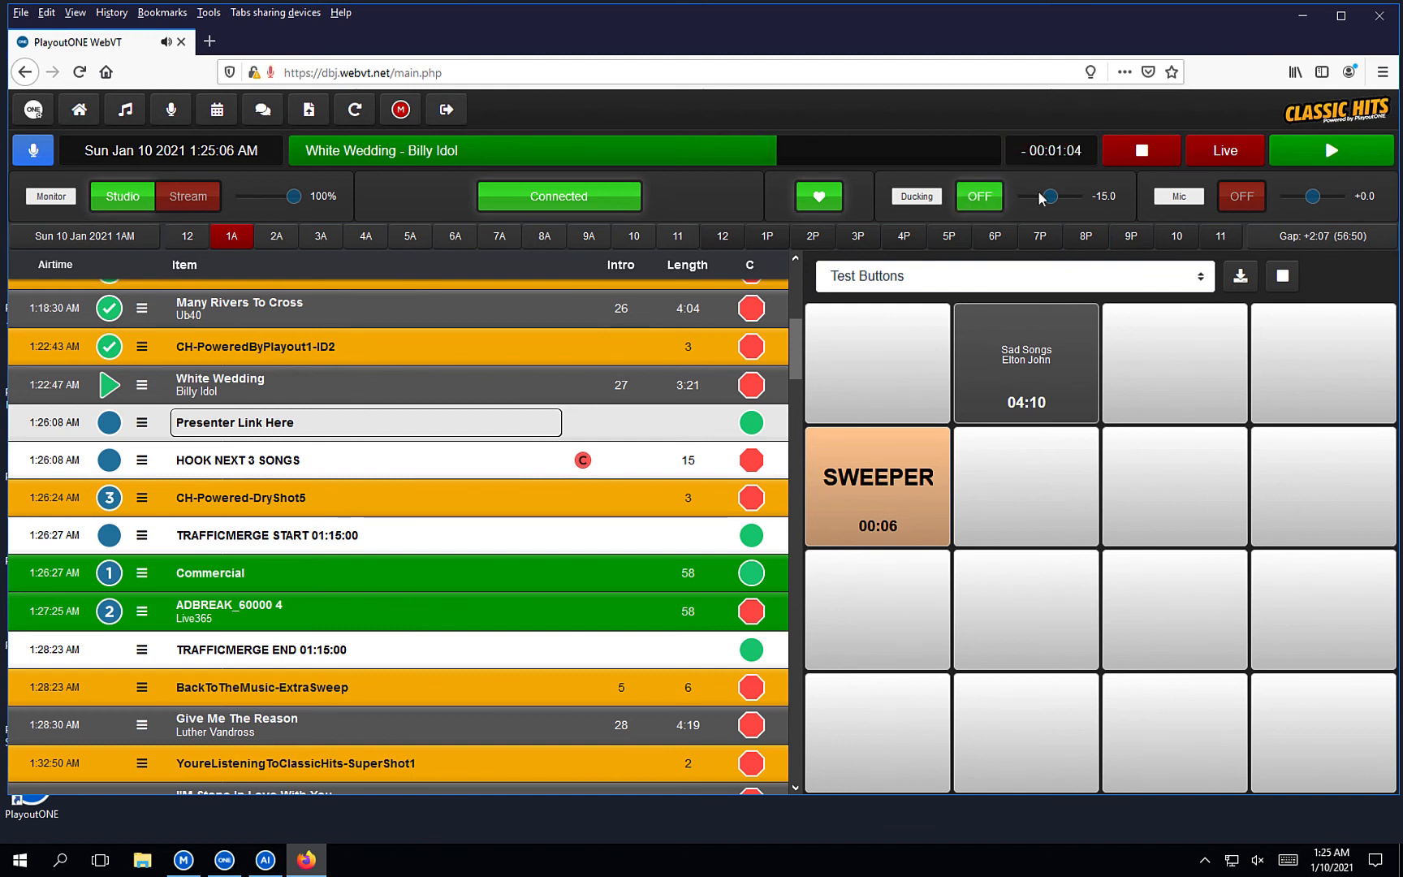
left_click_drag(1050, 199, 1074, 198)
left_click(983, 200)
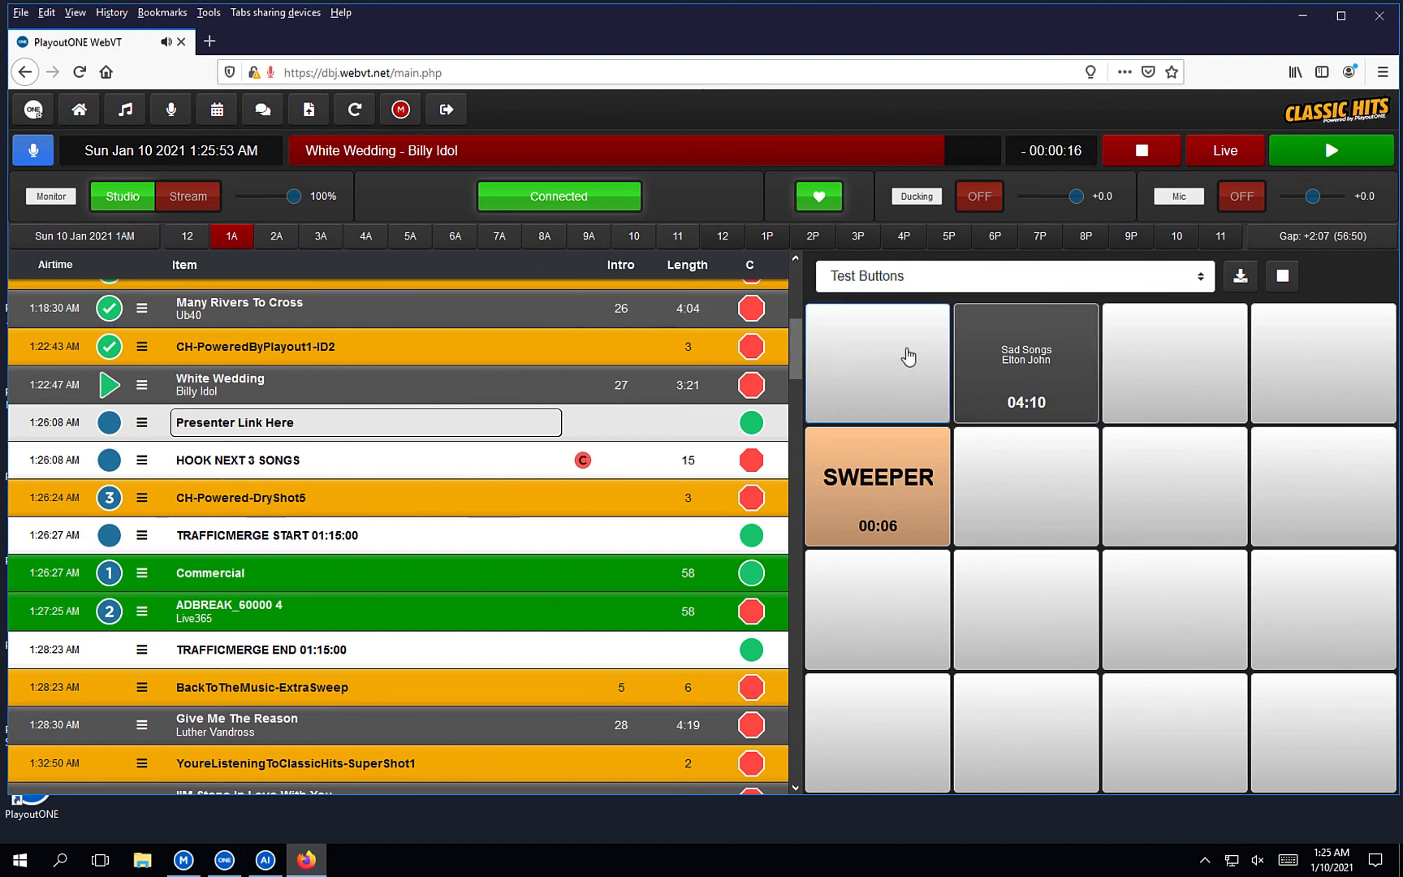
Open the microphone channel with ducking at -15.
left_click(1238, 204)
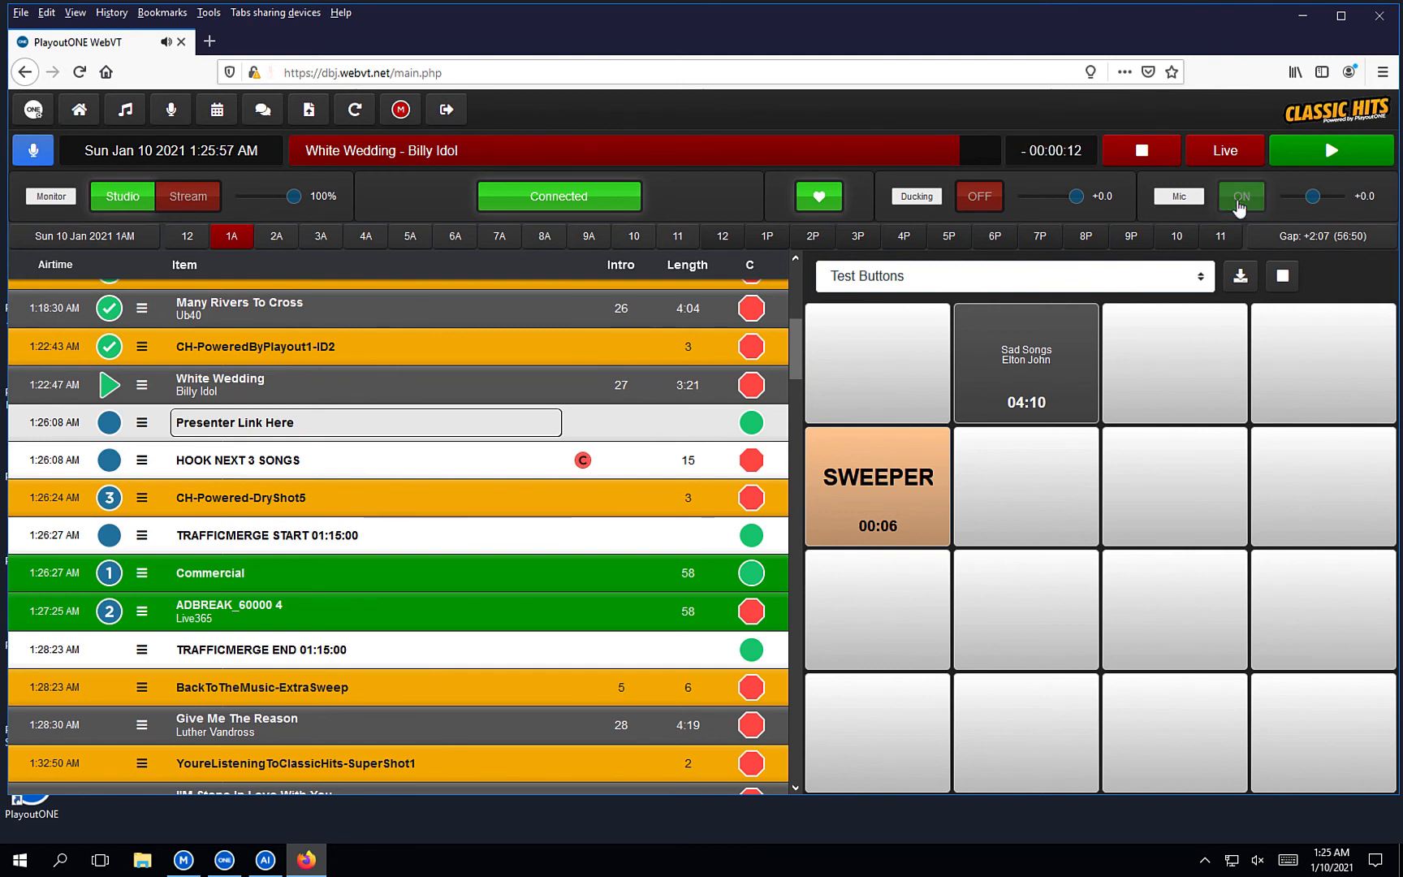
left_click(987, 209)
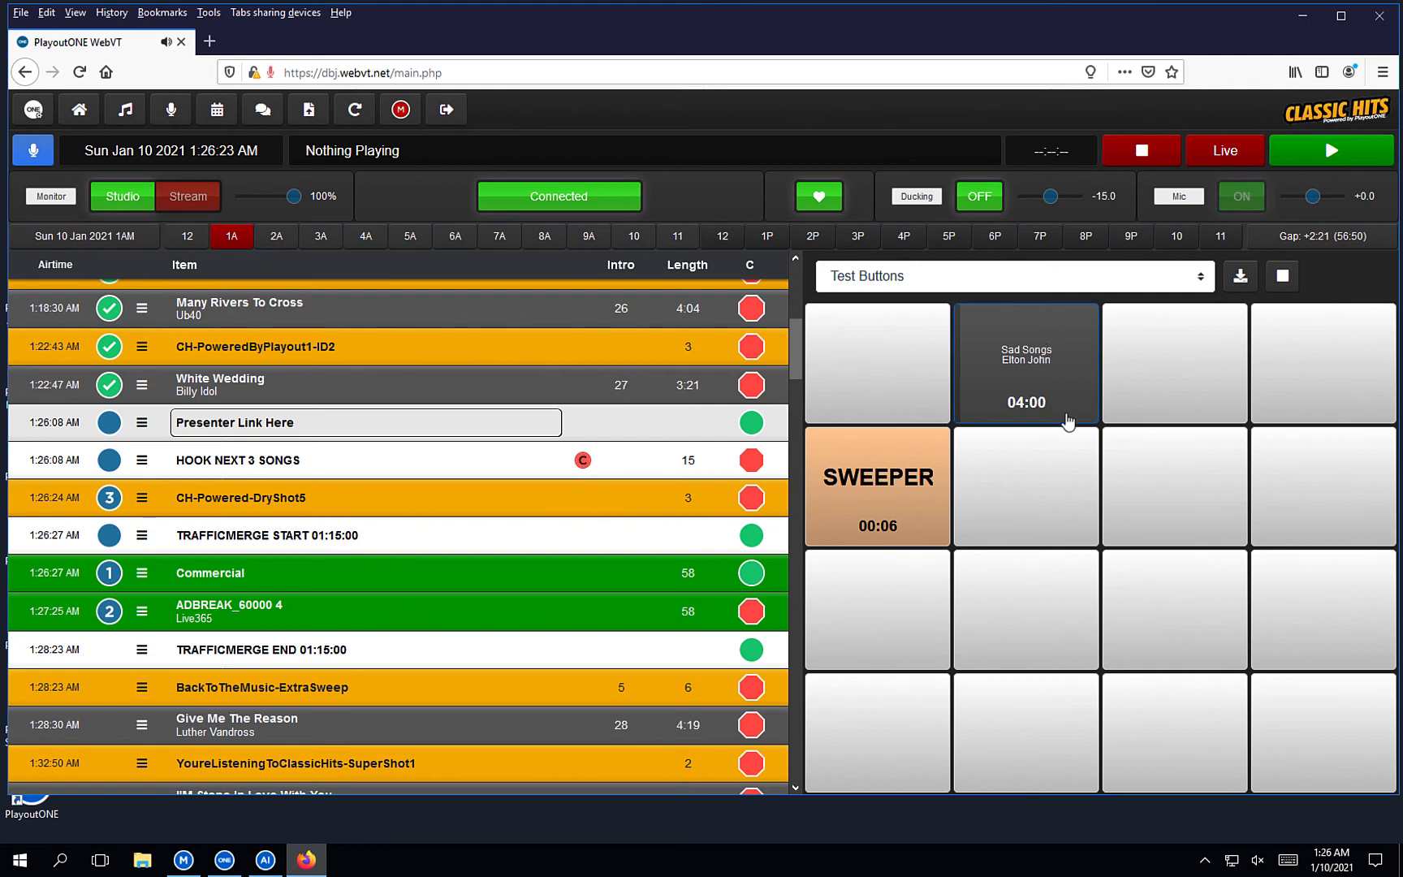
scroll(658, 706, "down", 1)
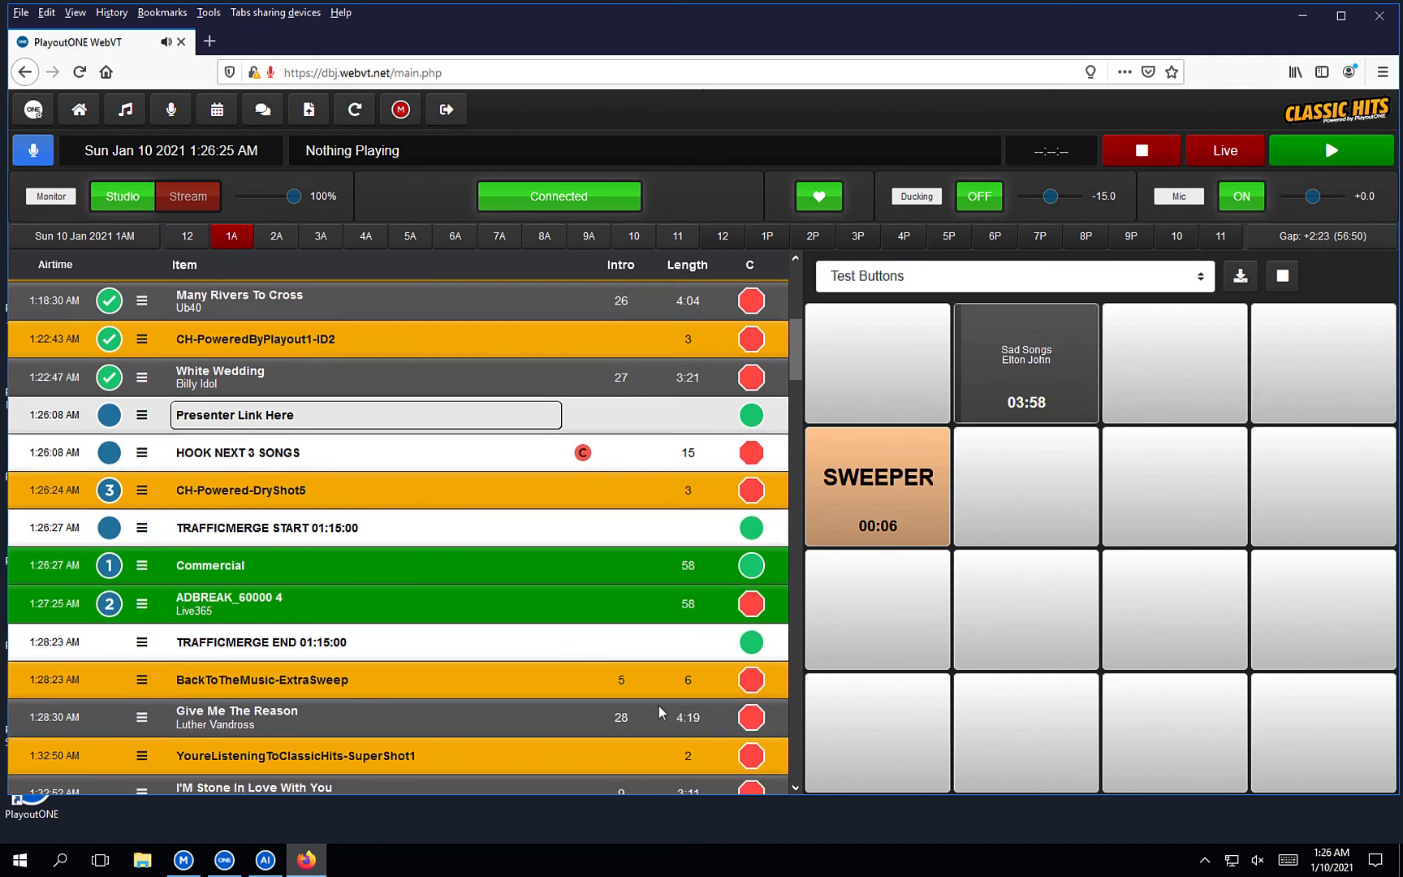
Play the next log item, close the mic, and hide the Quick Keys cart wall.
left_click(1321, 154)
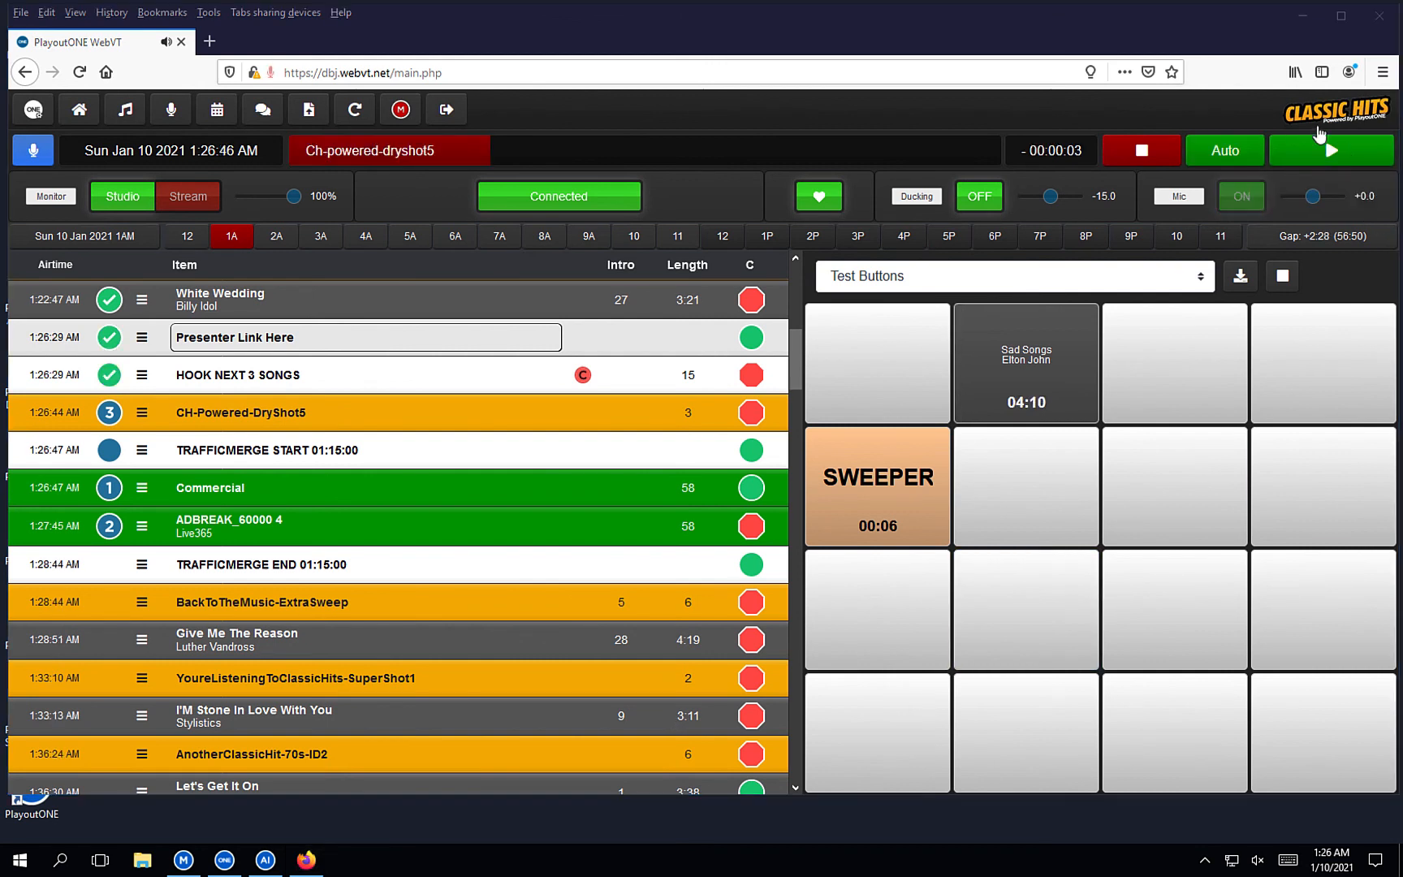
left_click(1237, 210)
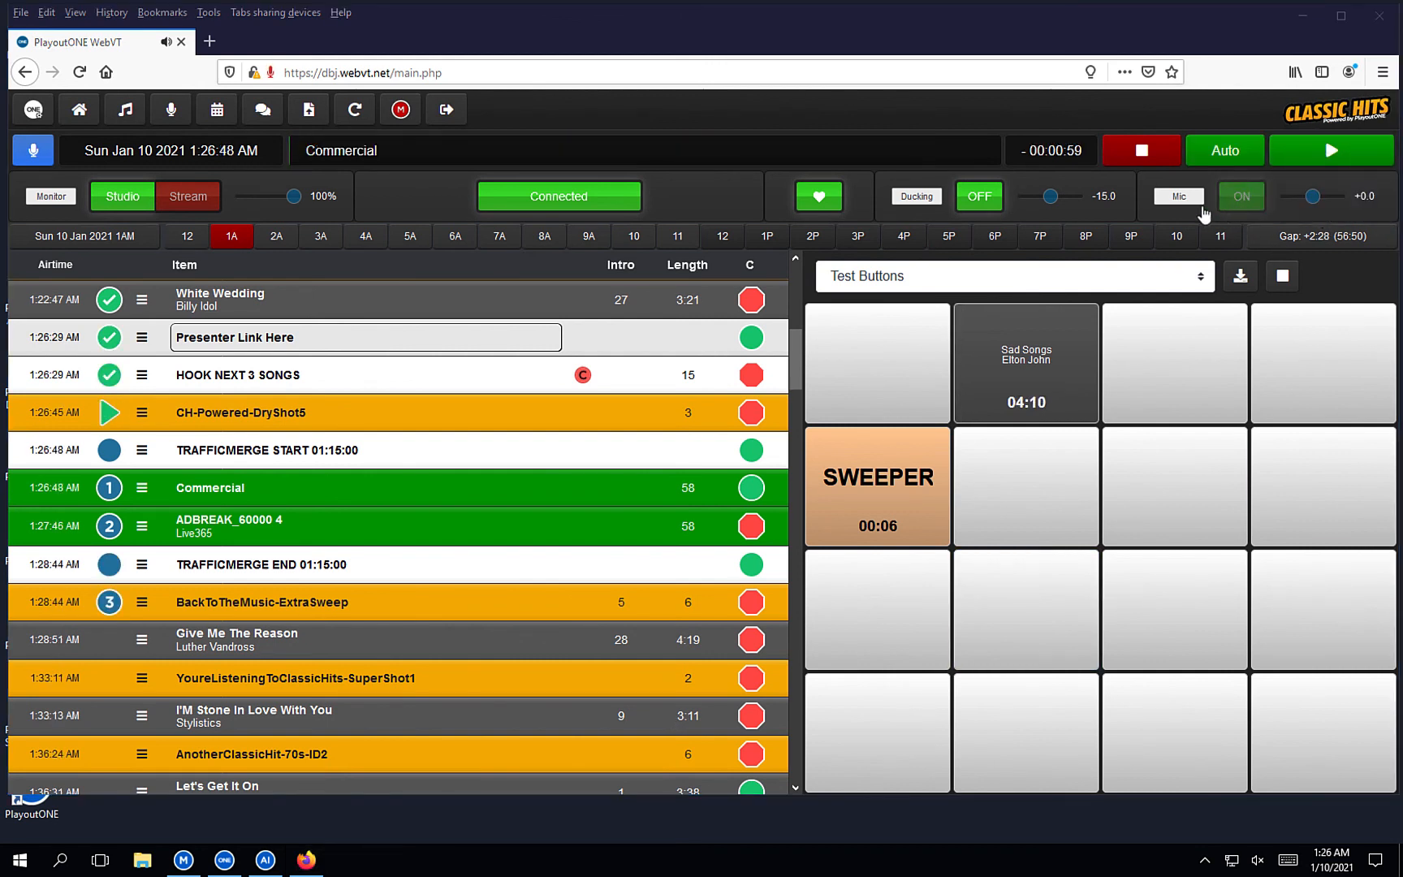
left_click(1239, 211)
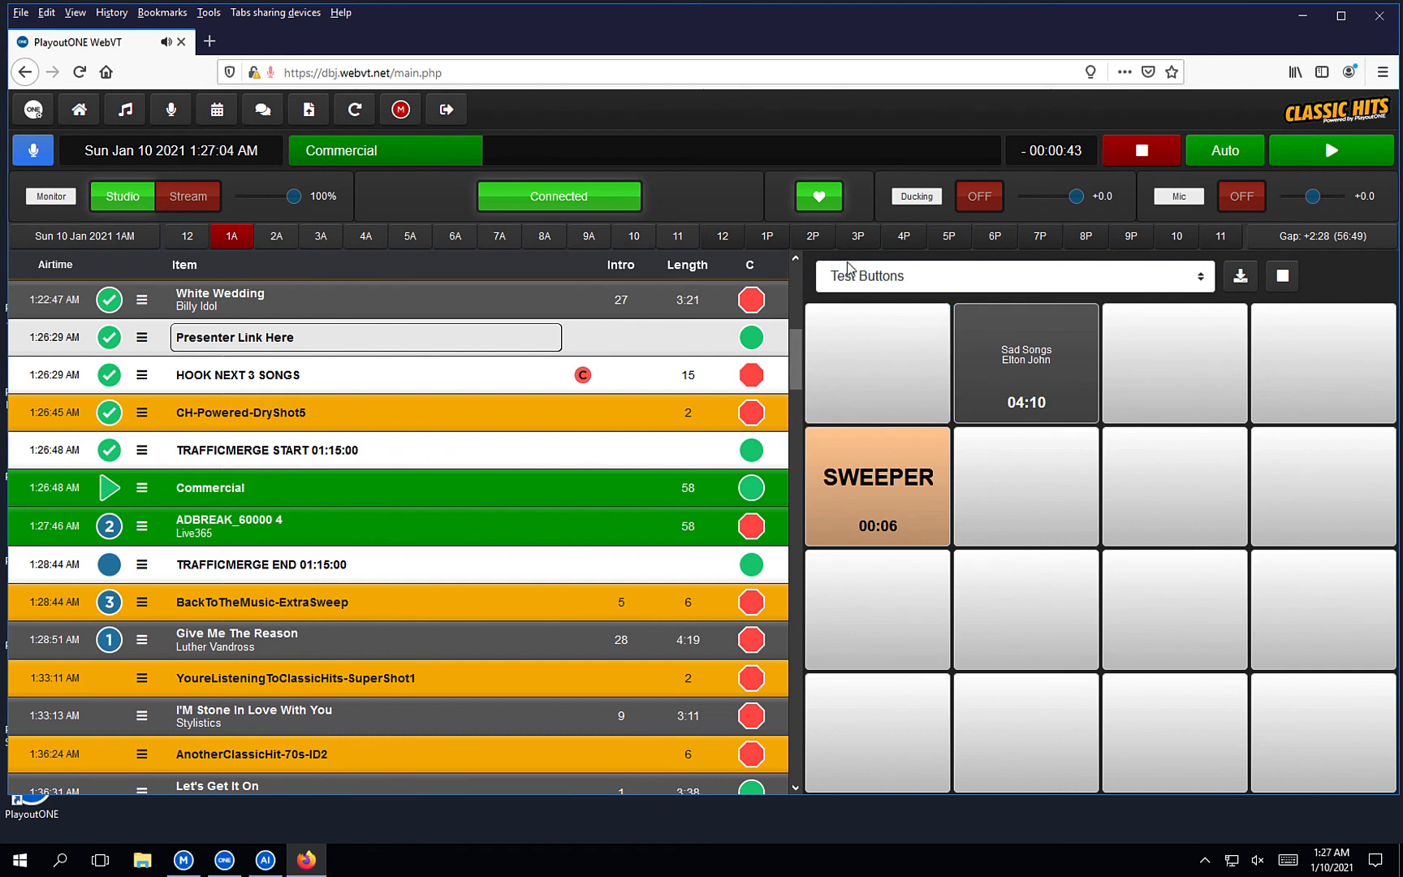
left_click(818, 203)
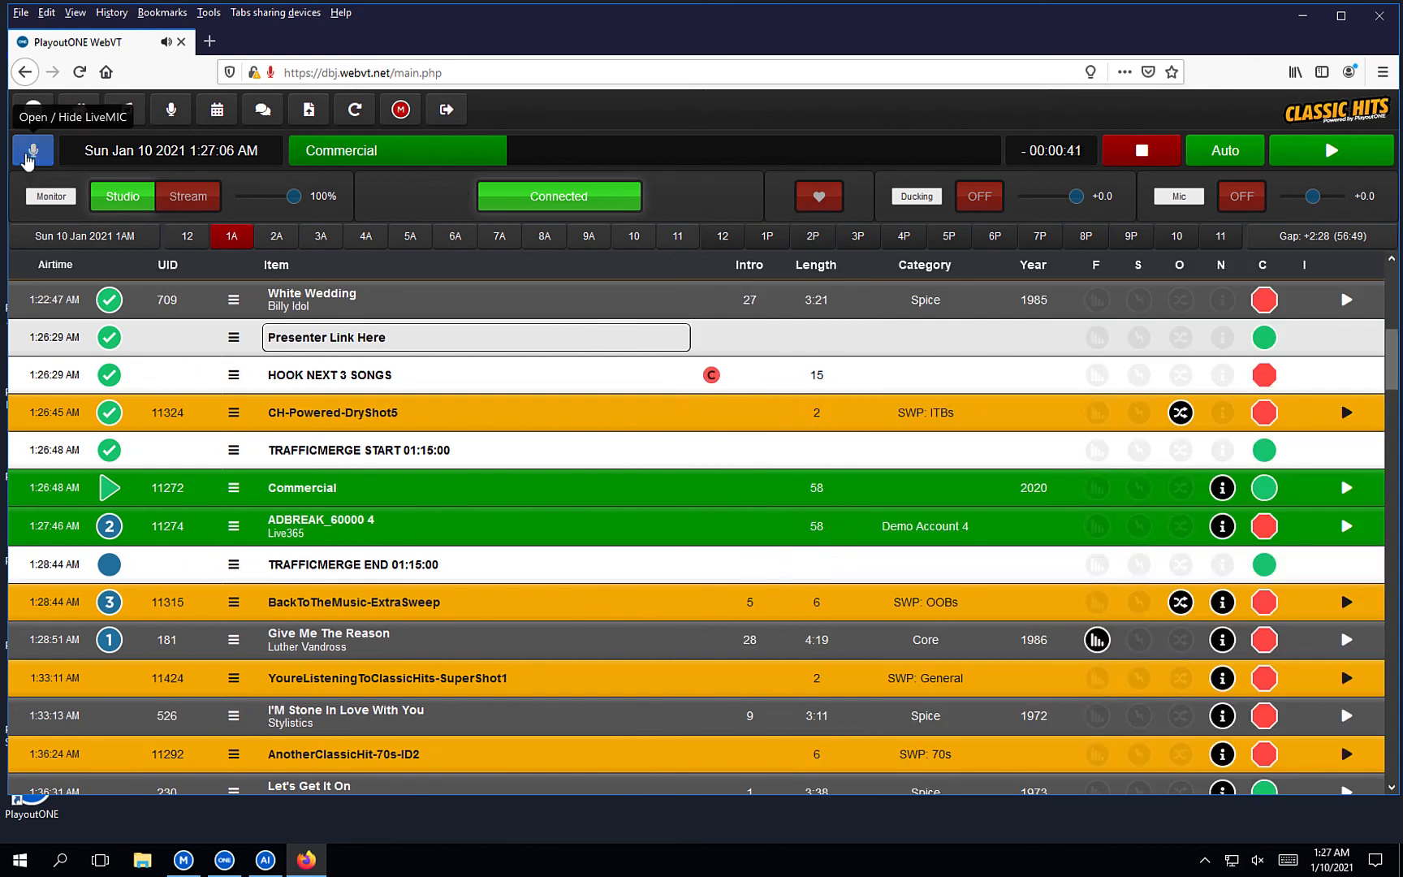
Hide the live-mic row, then view the Winning Sunday Script on the Station Whiteboard and close it.
left_click(33, 151)
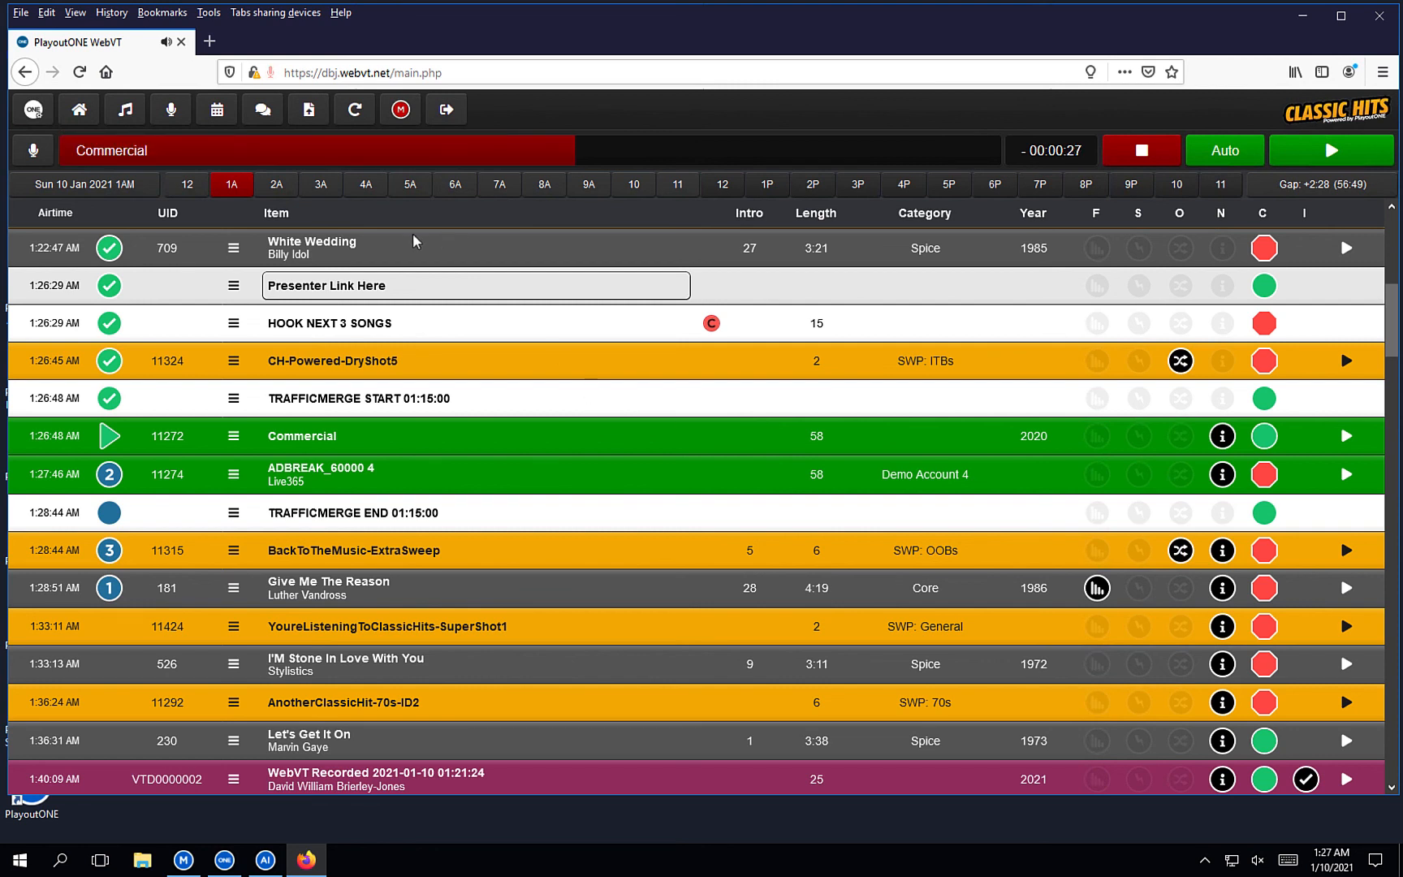
left_click(221, 115)
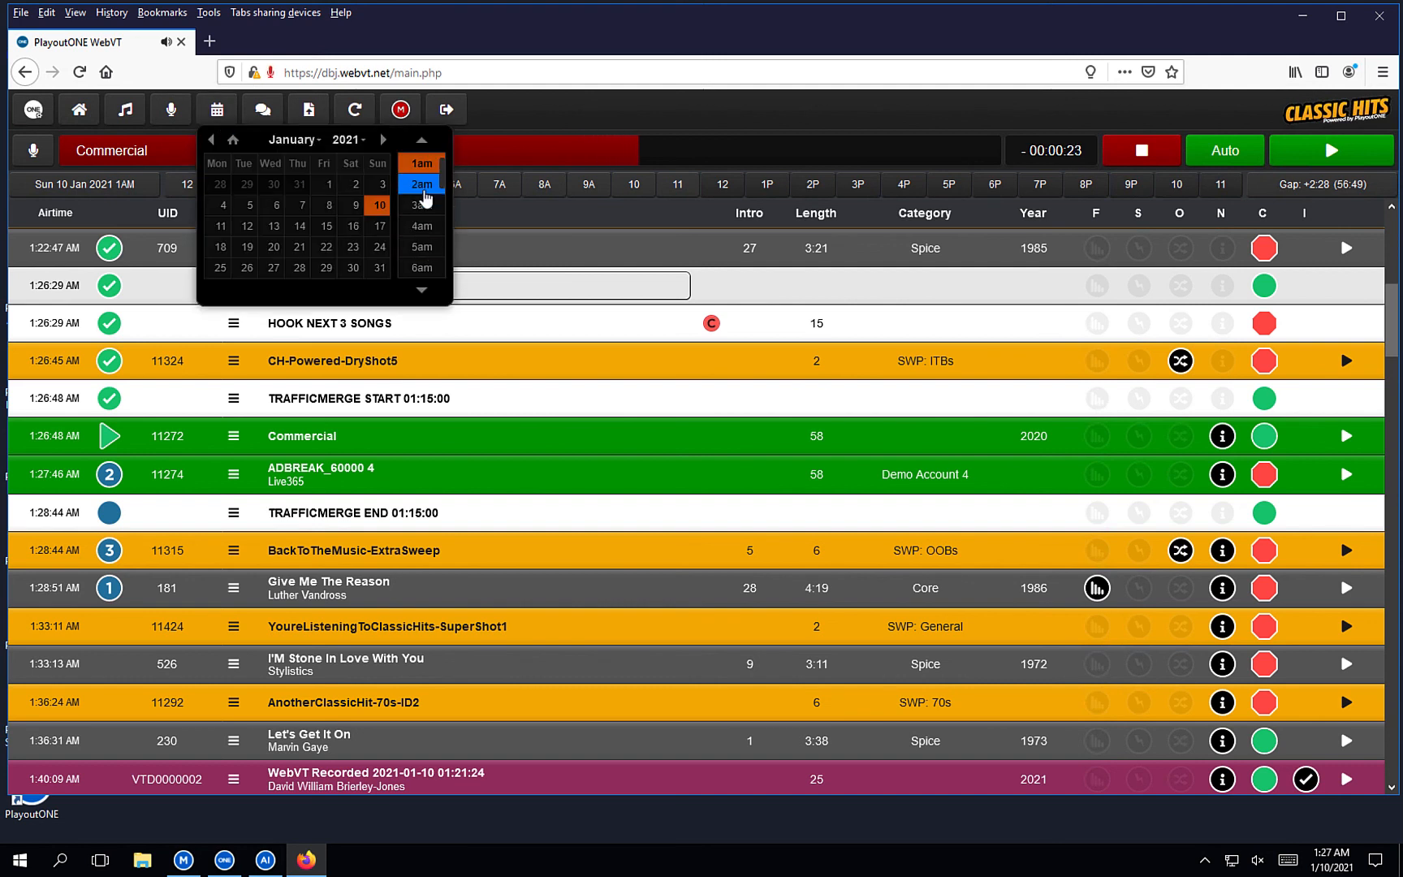
left_click(261, 111)
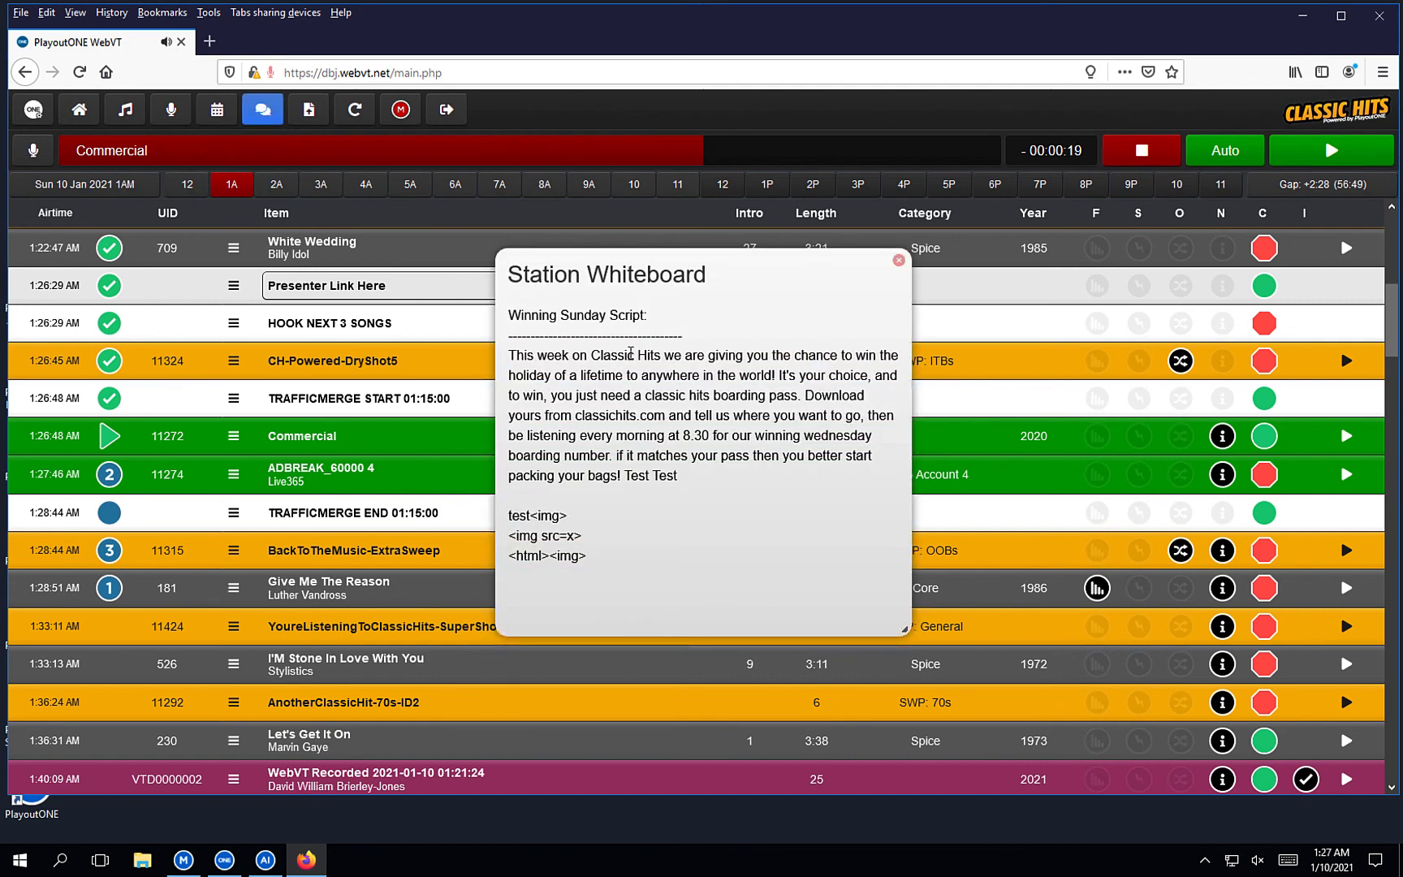
left_click_drag(744, 280, 1037, 205)
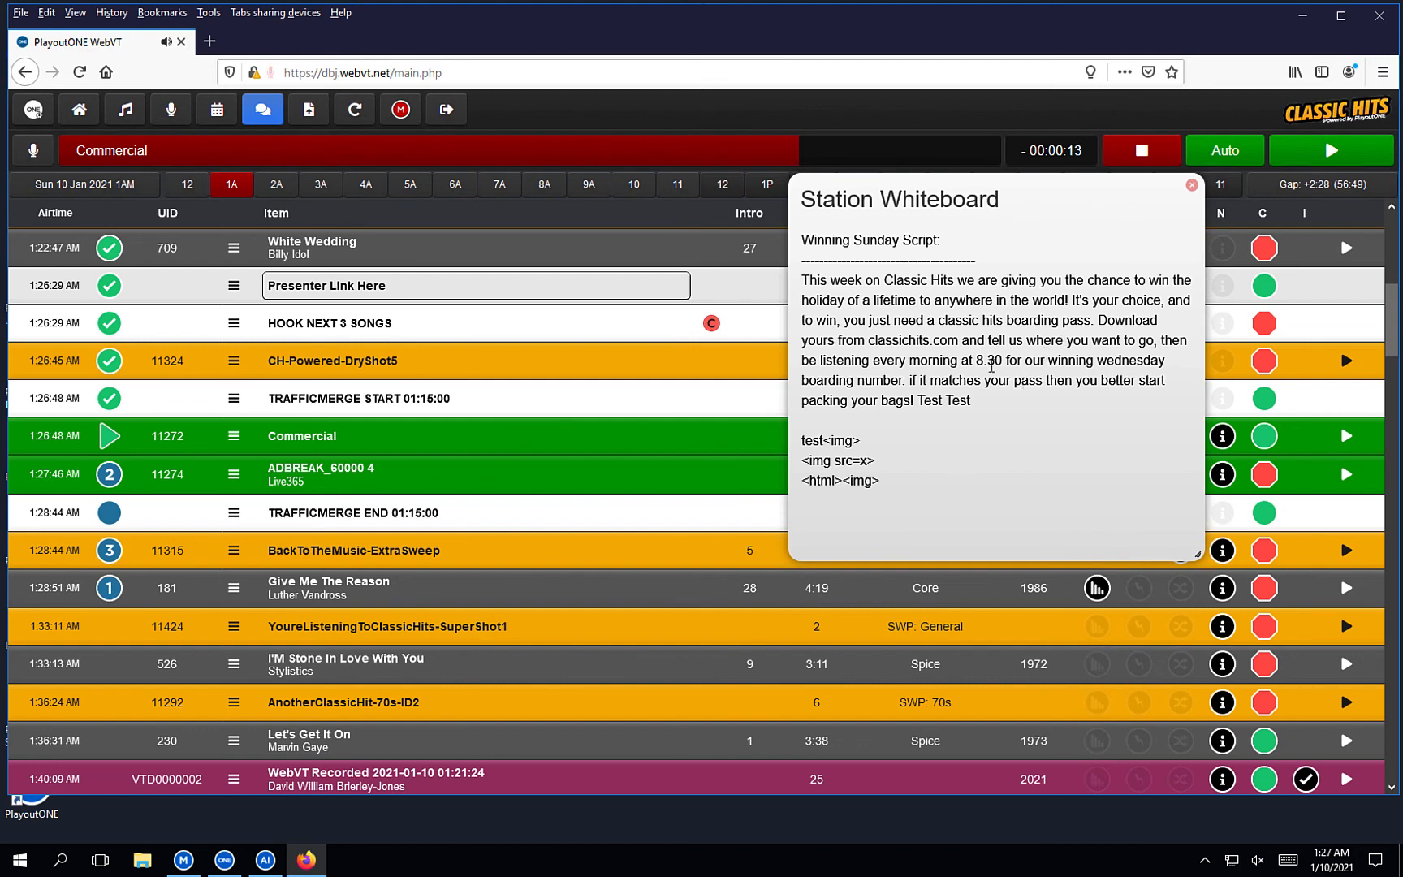
left_click(1191, 185)
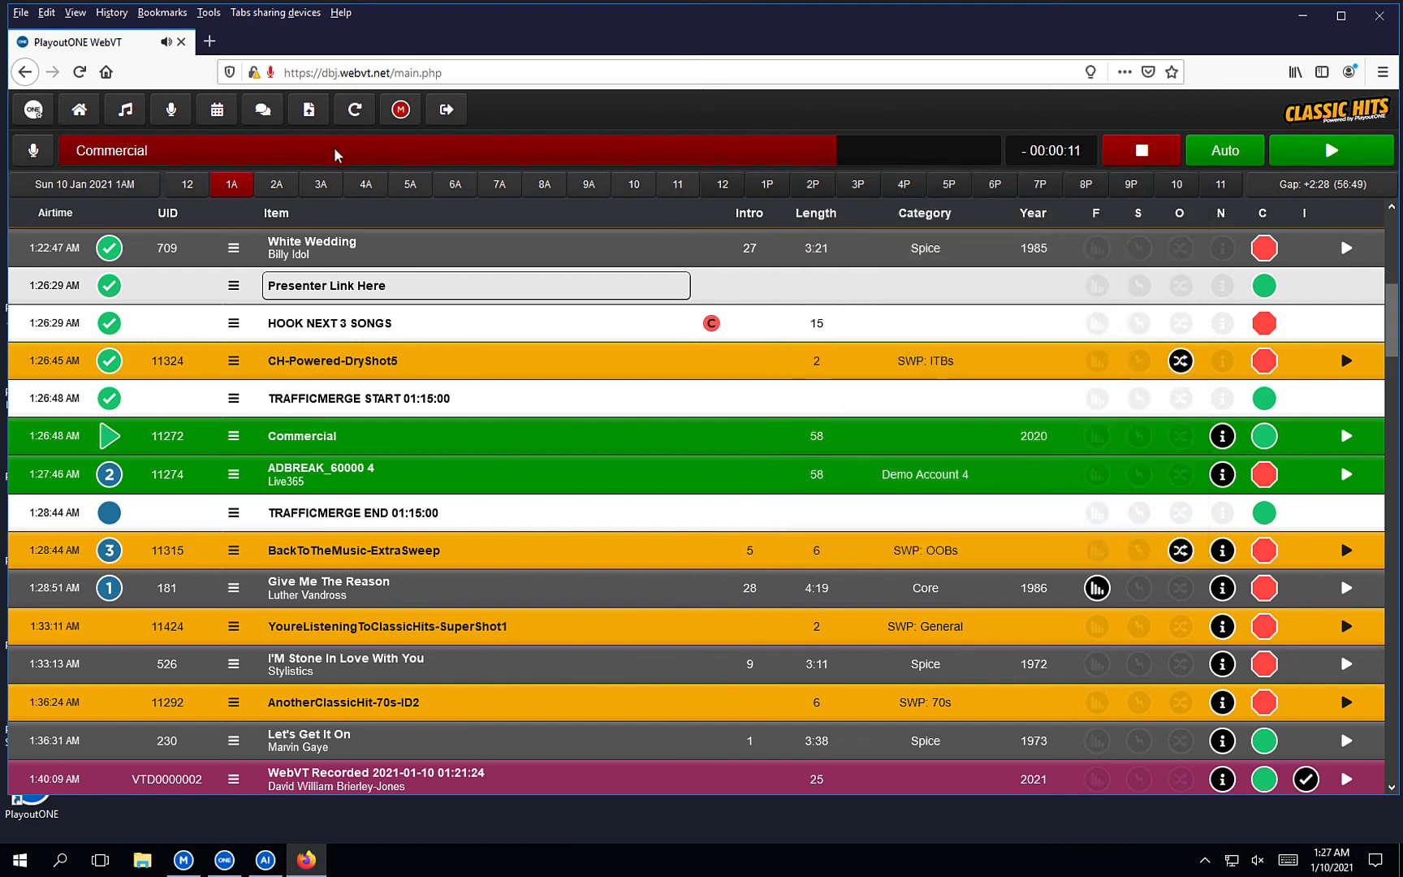
left_click(311, 124)
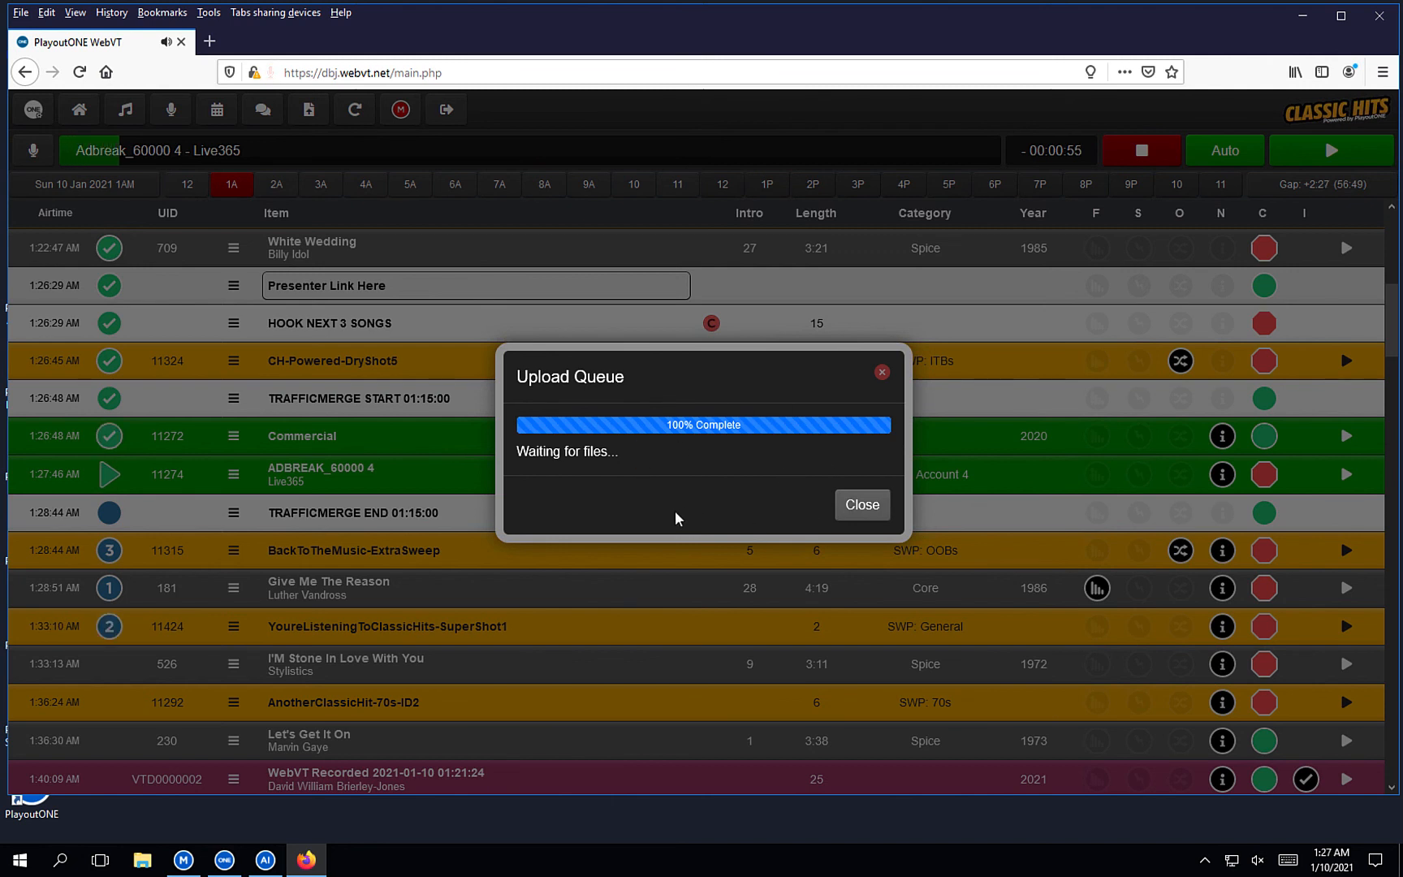
left_click(883, 386)
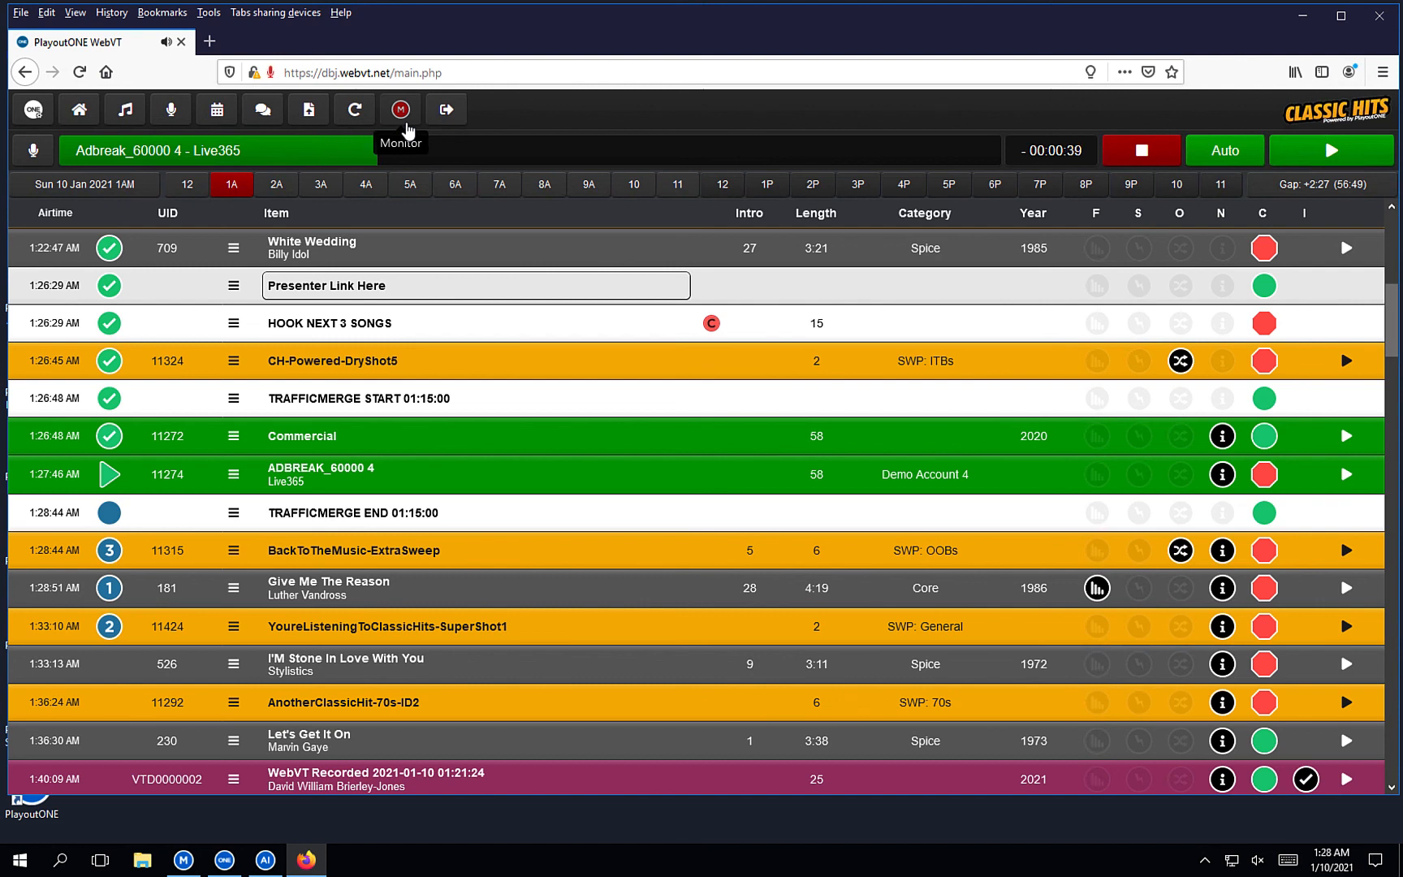
Launch monitor.php in a new tab, glance back at the playout log, then scroll the monitor's problem list.
left_click(401, 117)
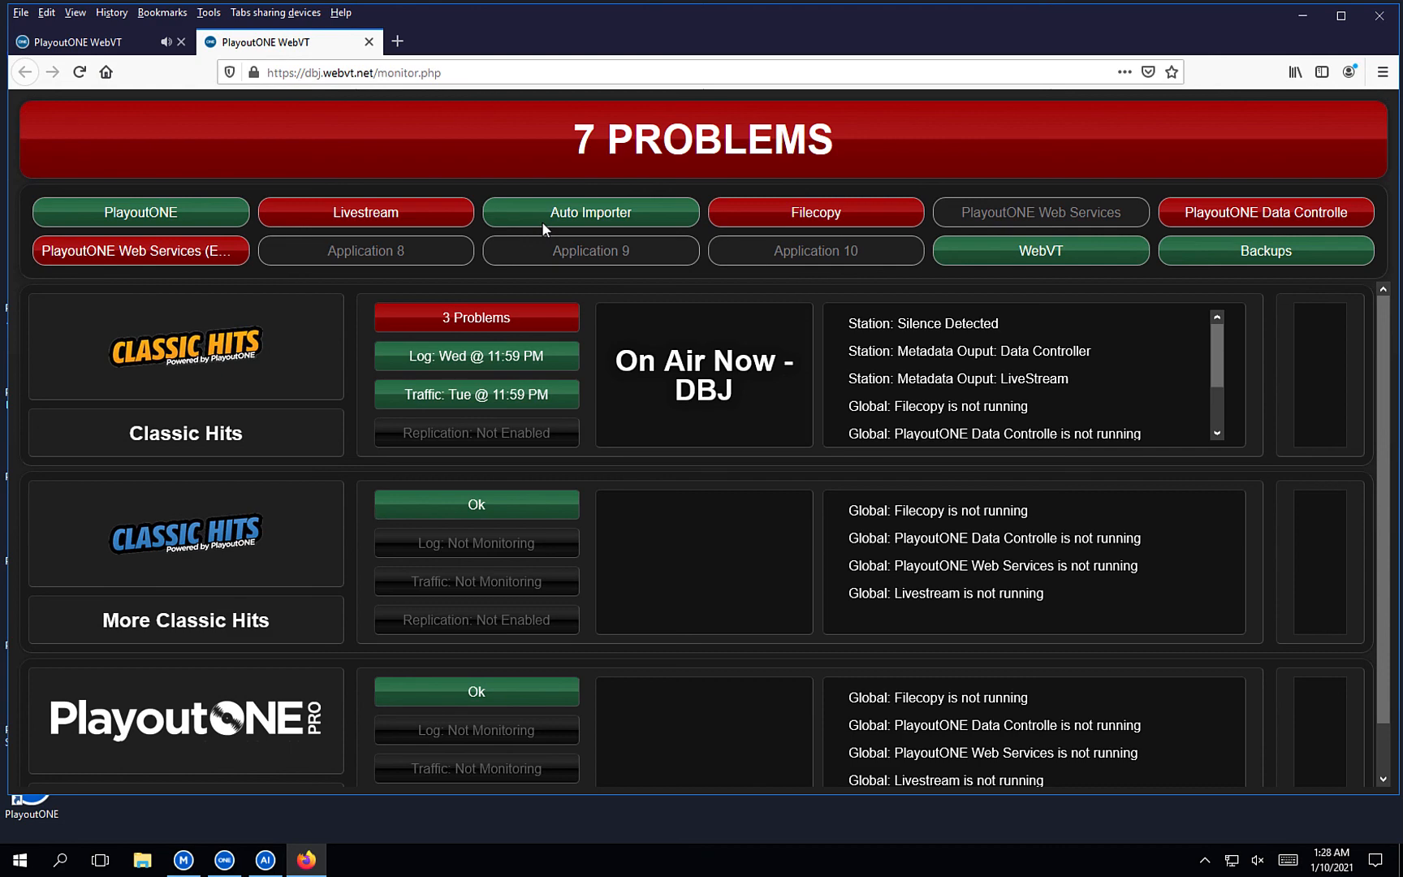
left_click(79, 47)
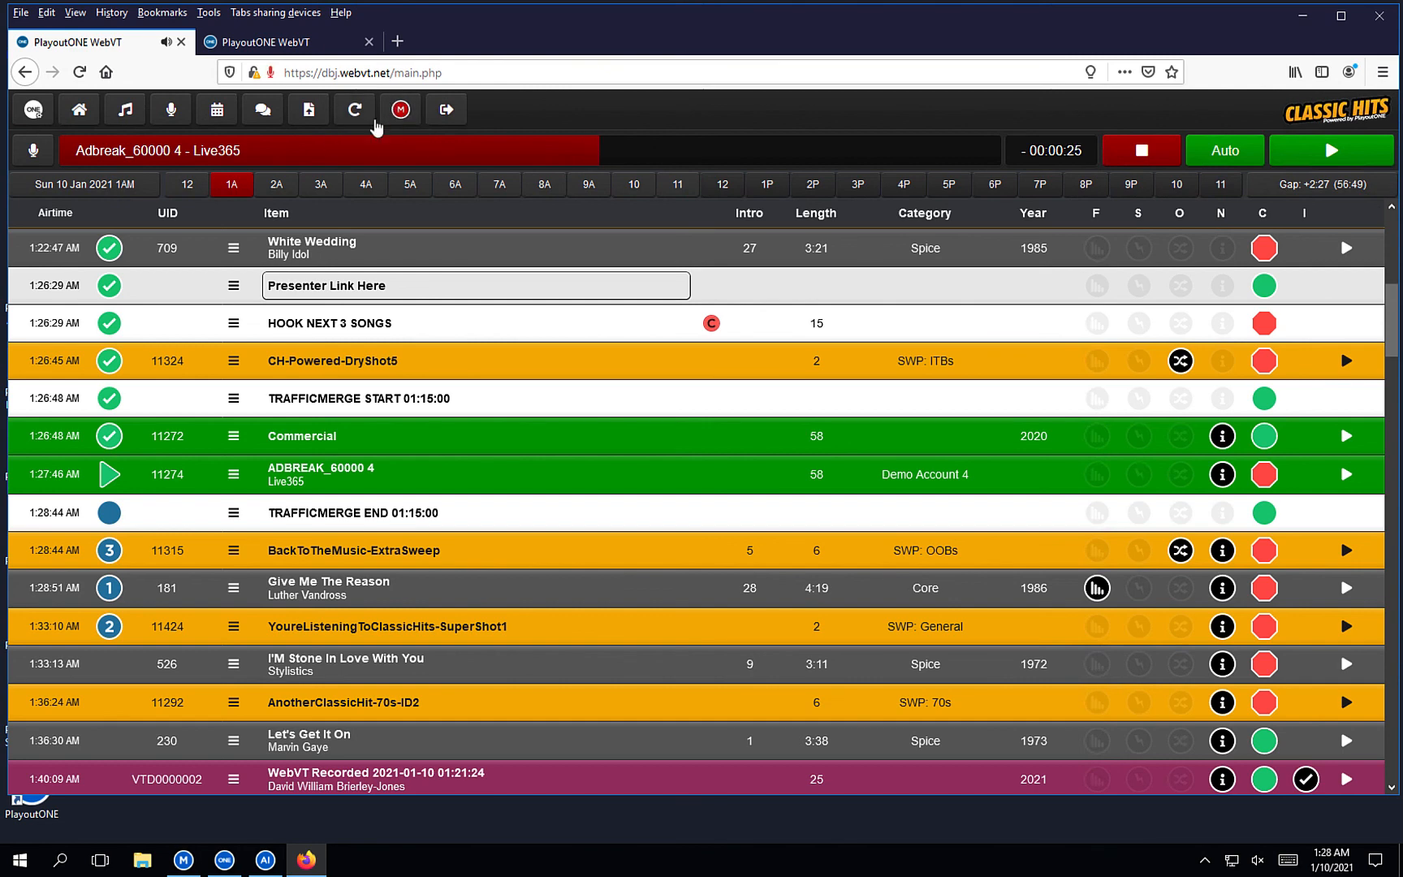
left_click(340, 52)
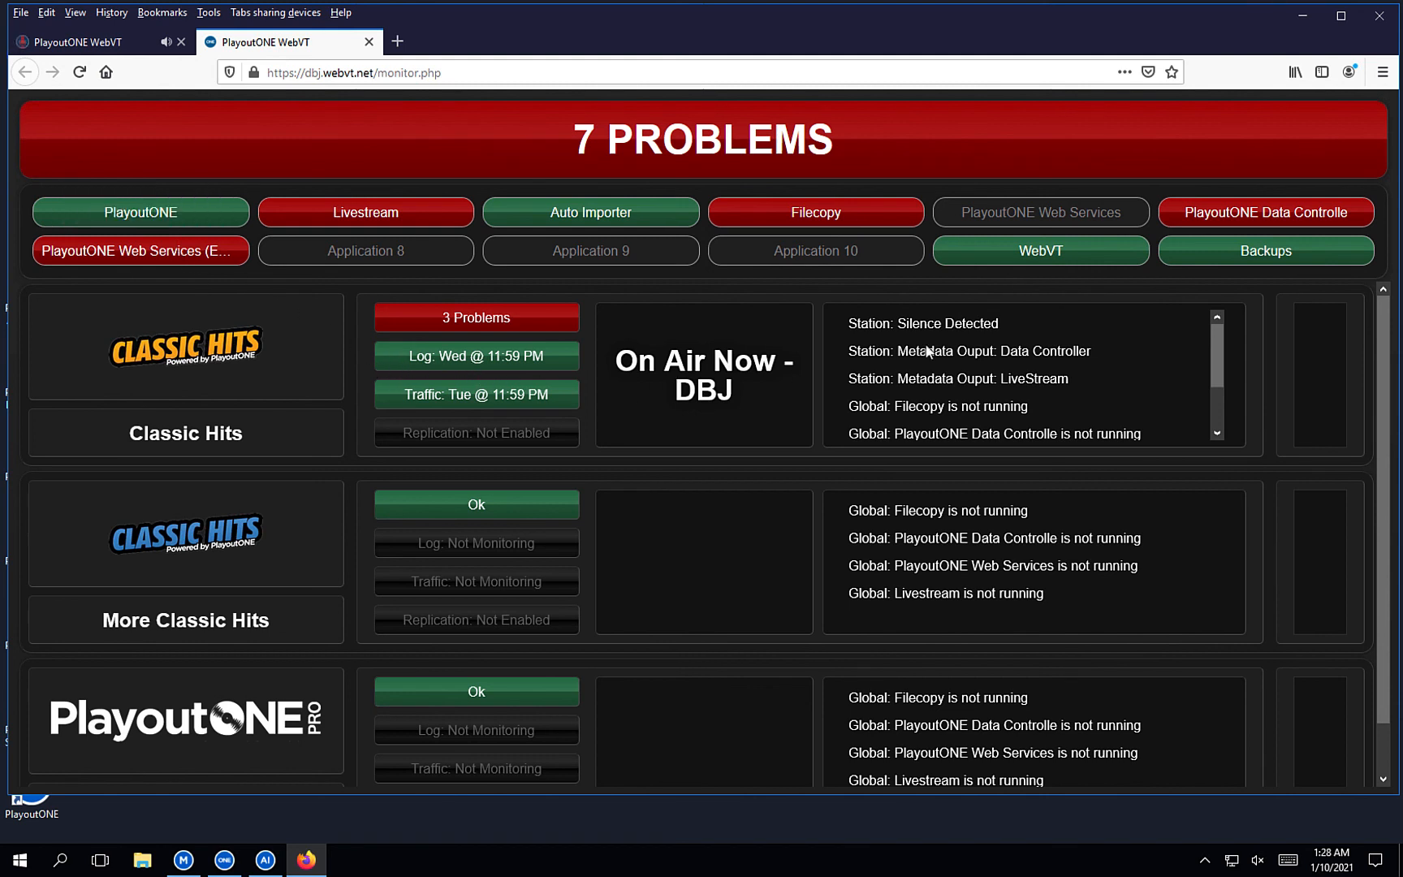
scroll(948, 343, "down", 2)
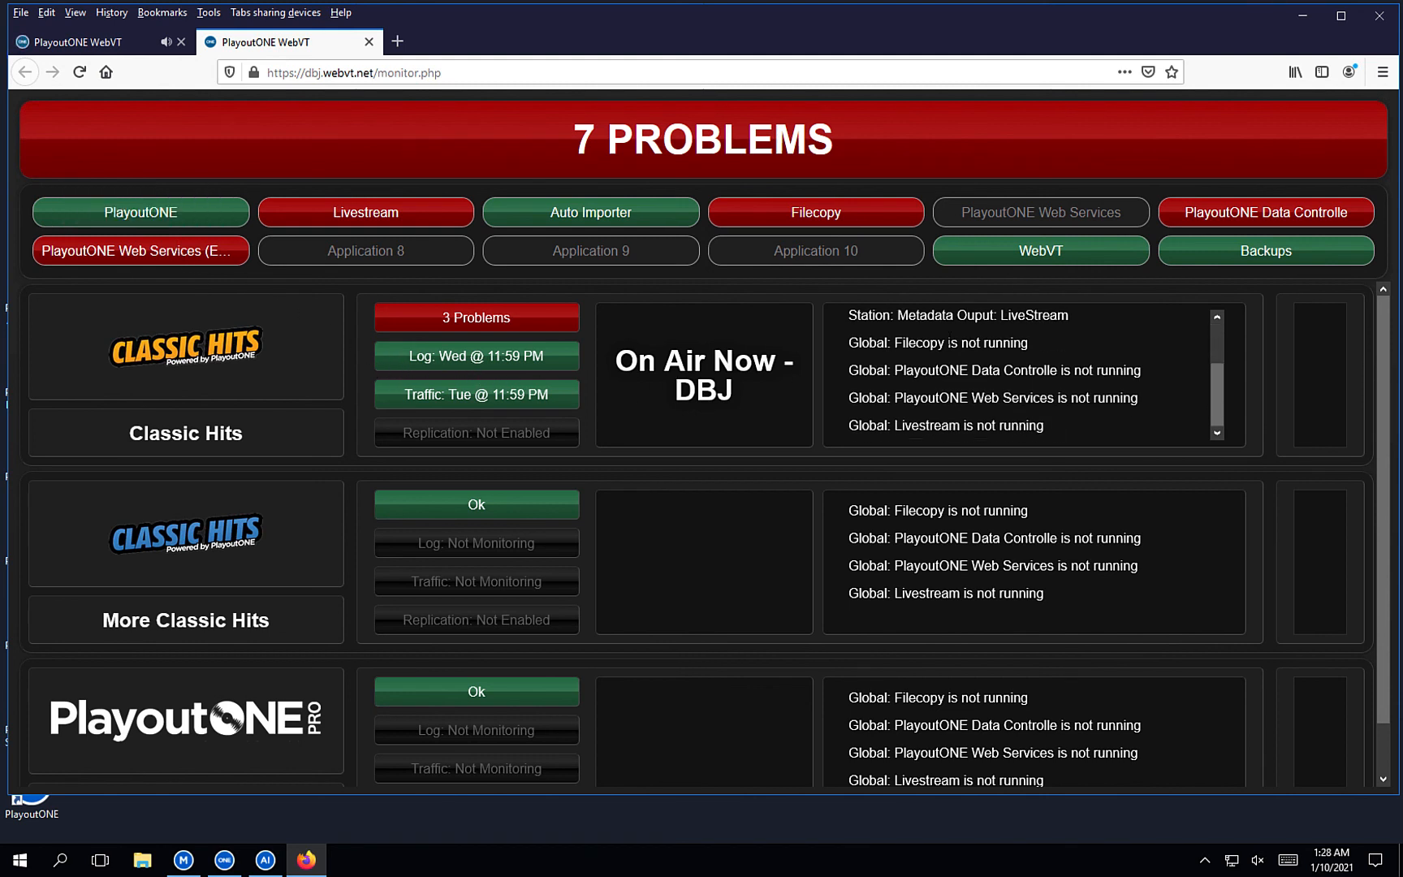
scroll(948, 341, "down", 1)
scroll(949, 344, "up", 1)
View and close the Classic Hits Program Logs grid, then bring up its Traffic Logs grid.
left_click(497, 357)
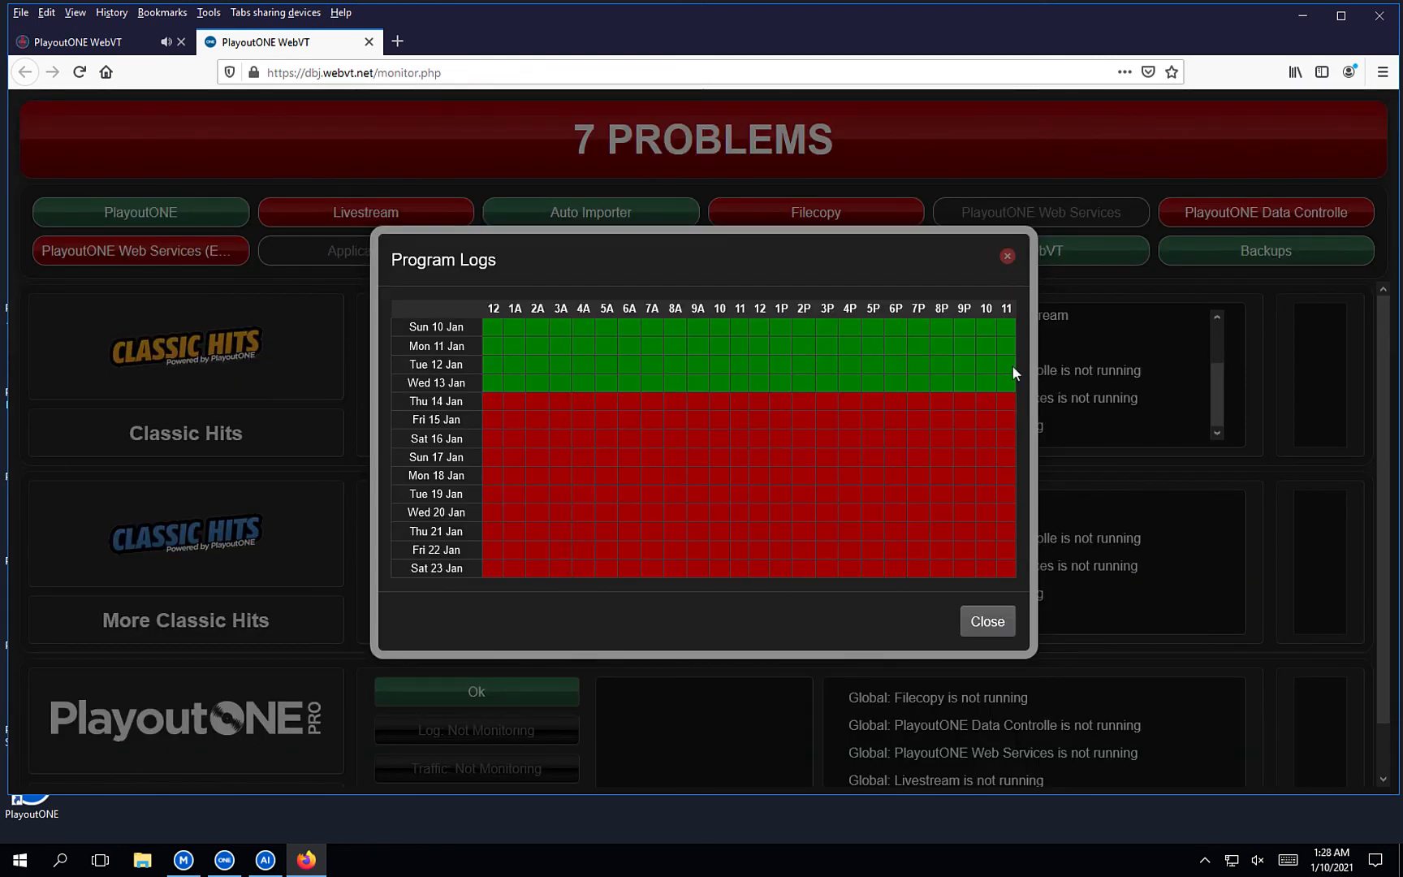
left_click(1007, 256)
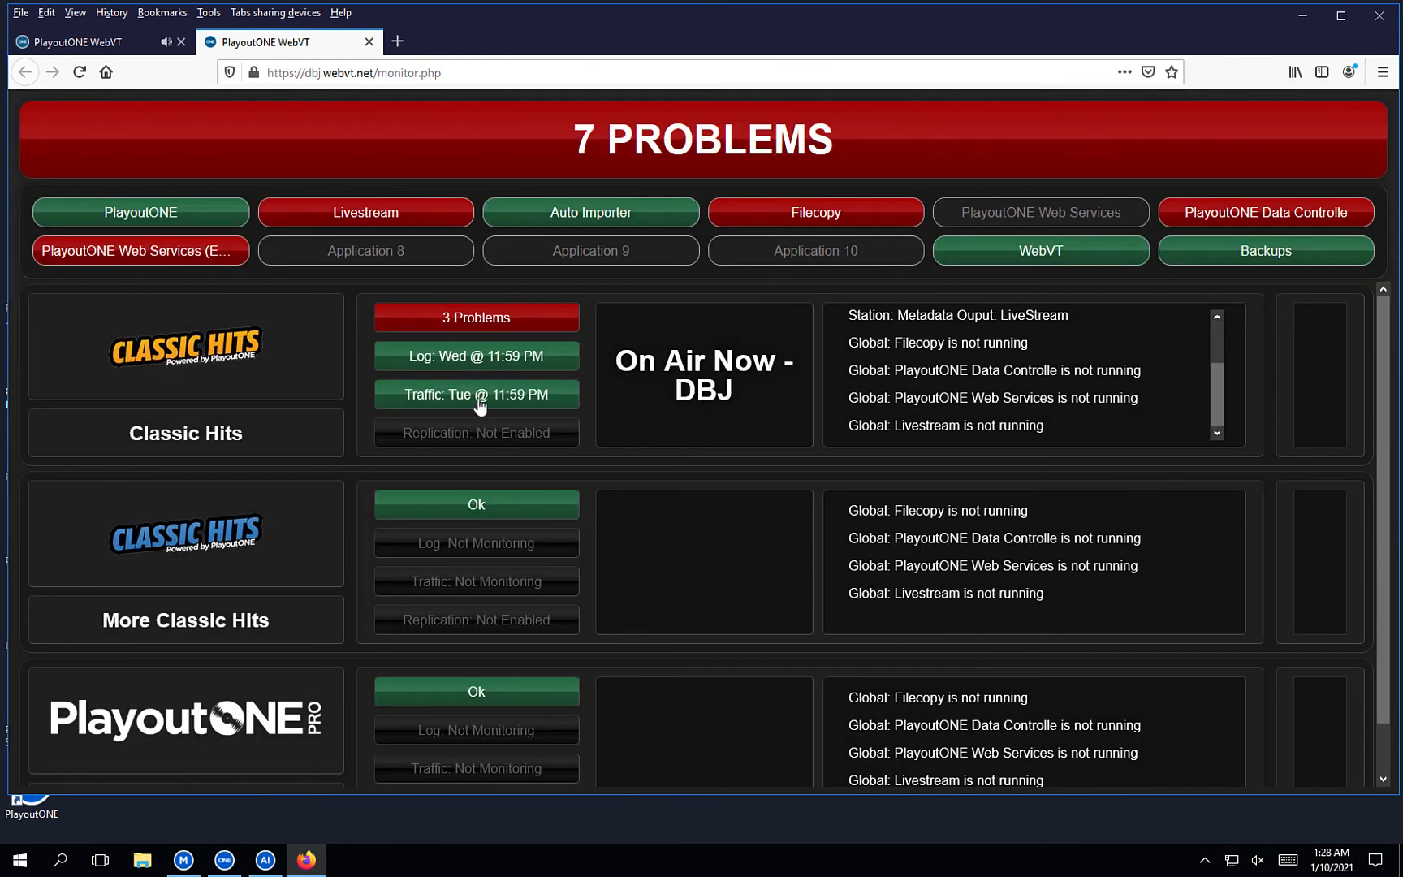
left_click(478, 395)
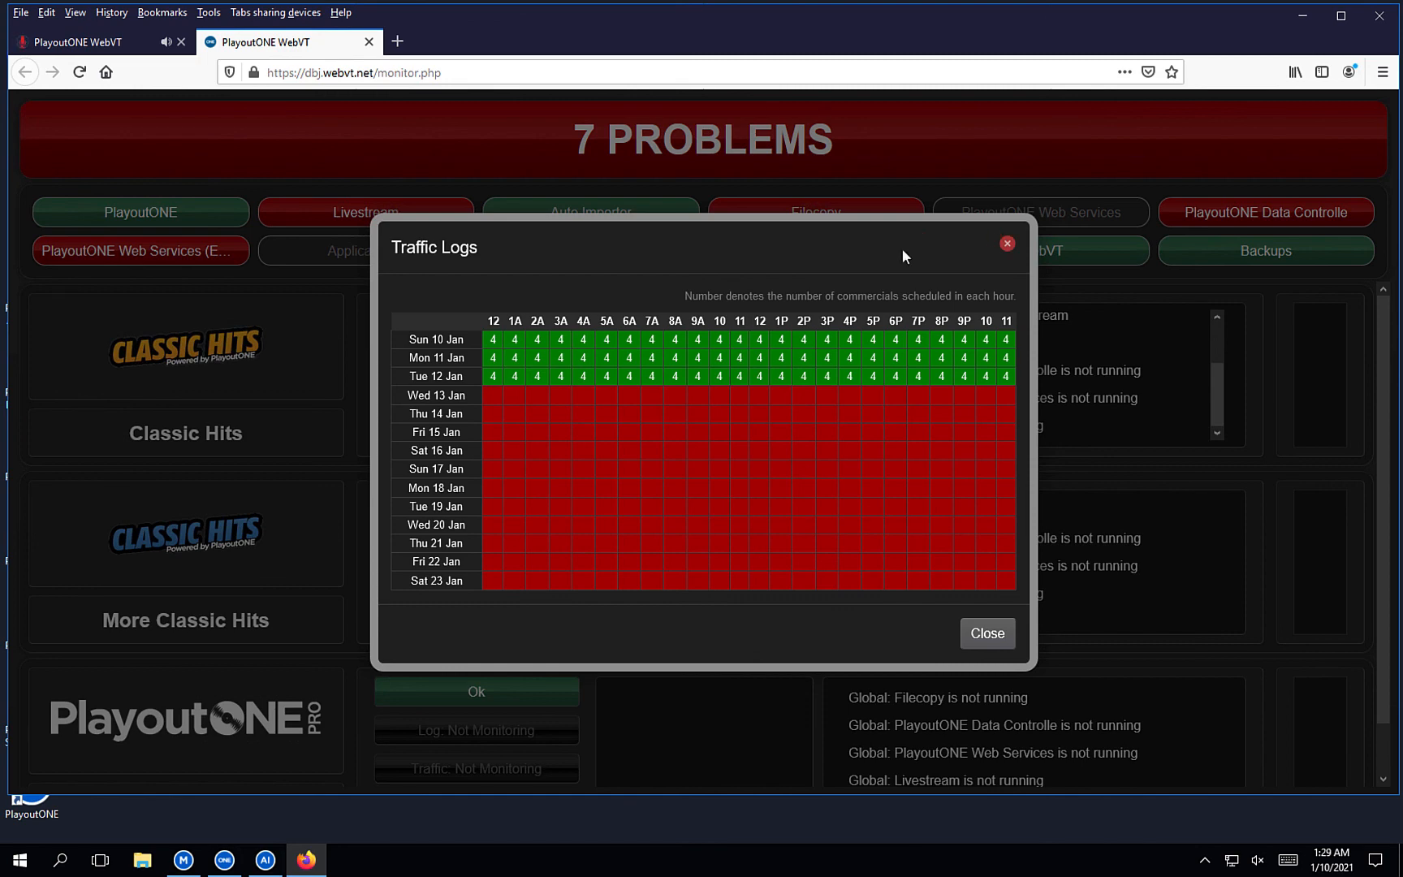
Close the Traffic Logs grid and the monitor tab to return to the 1AM playout log.
left_click(1005, 244)
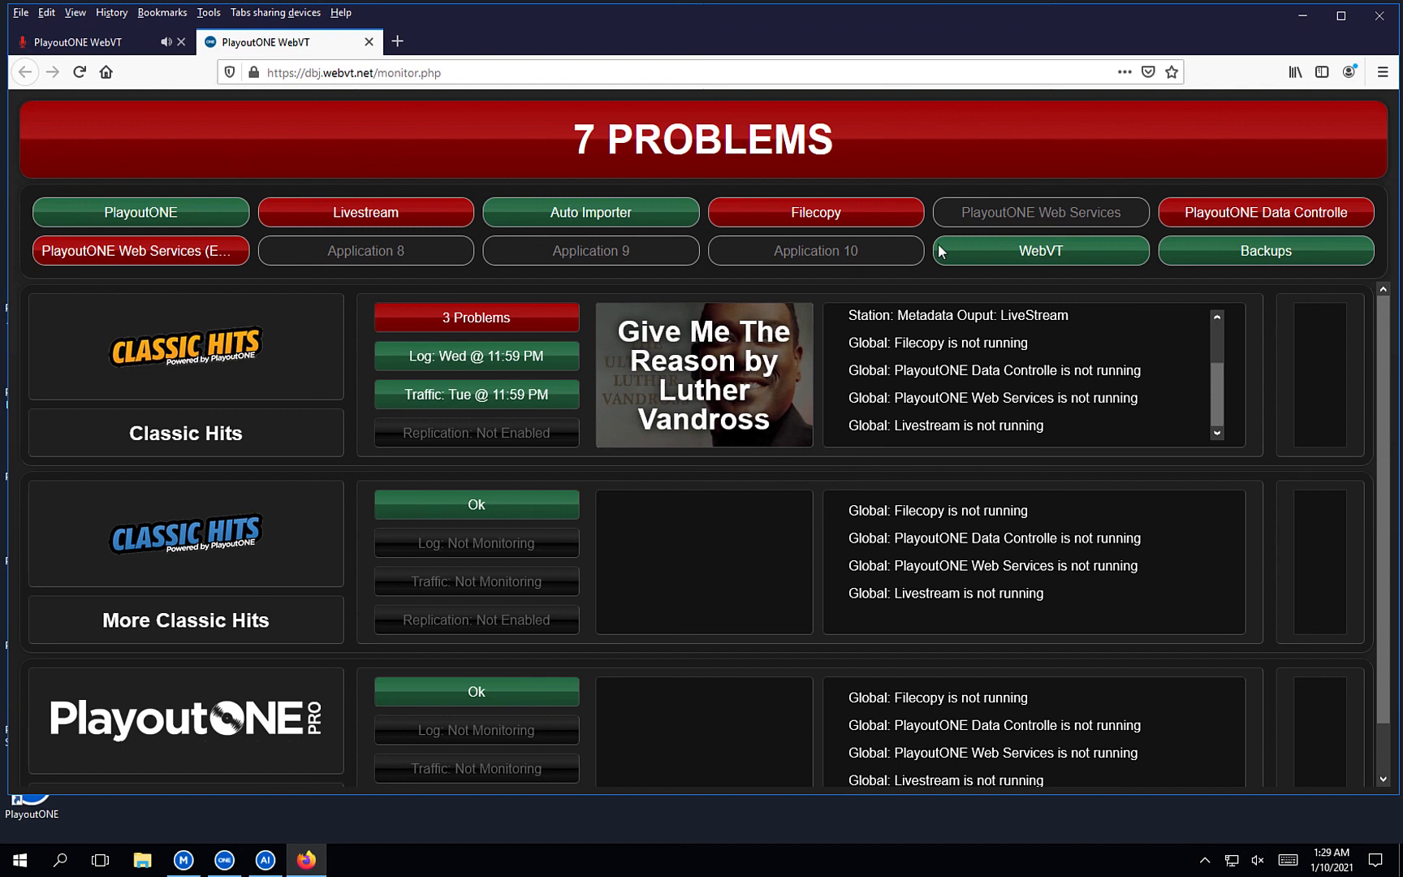
left_click(370, 42)
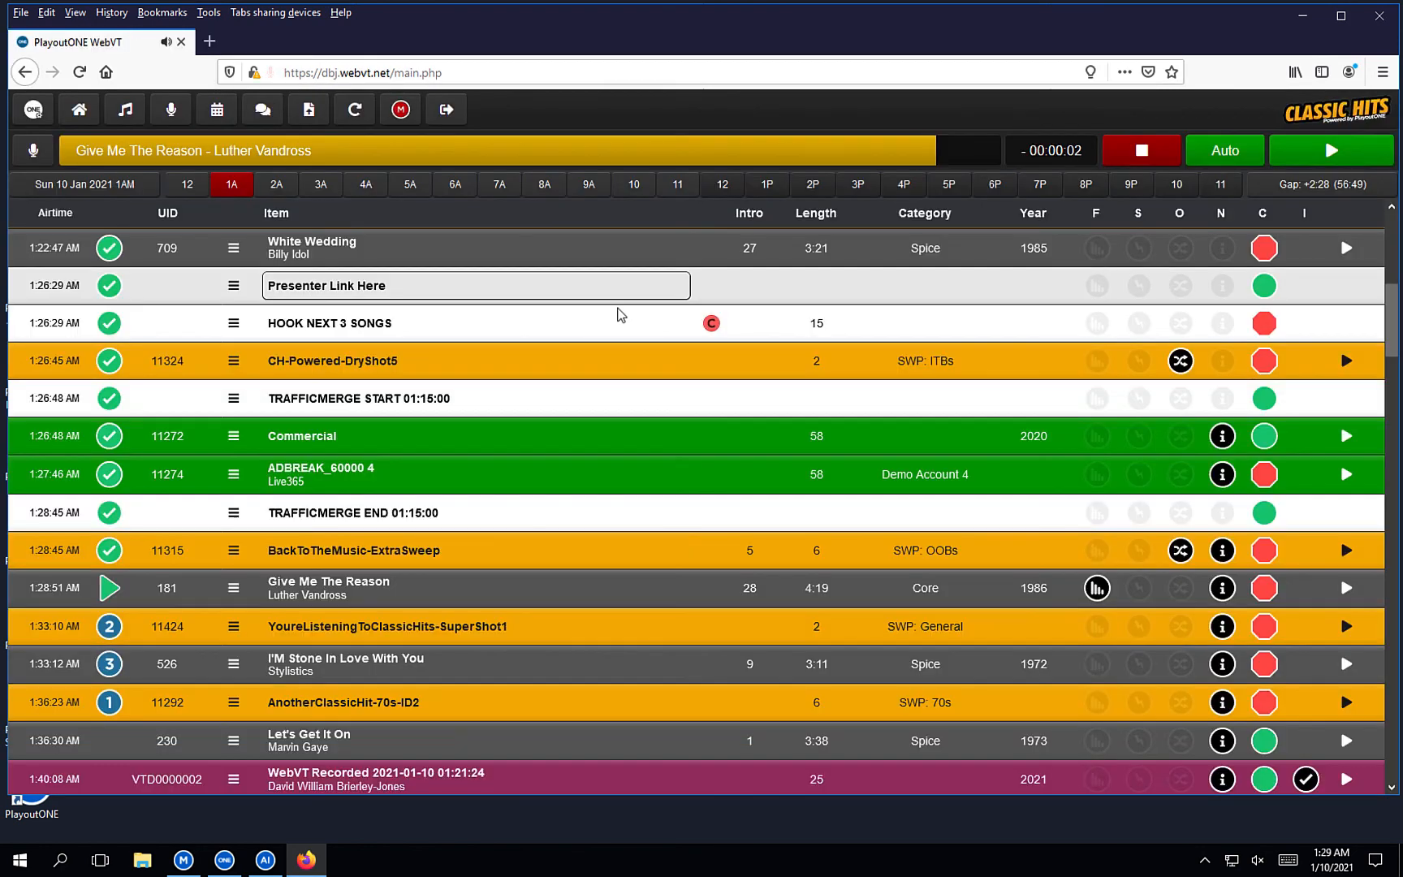